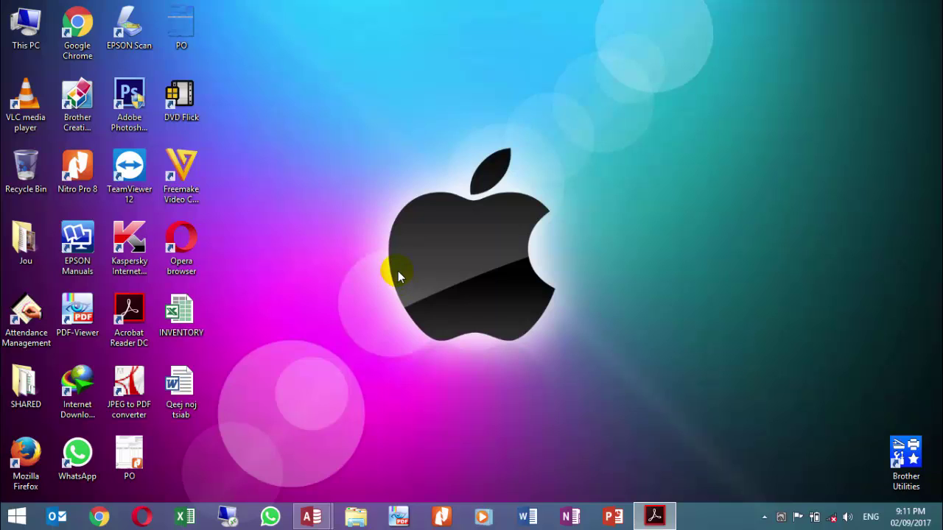
Open the PettyCash PayBill workbook from Excel's recent-files jump list on the taskbar
left_click(380, 306)
right_click(185, 519)
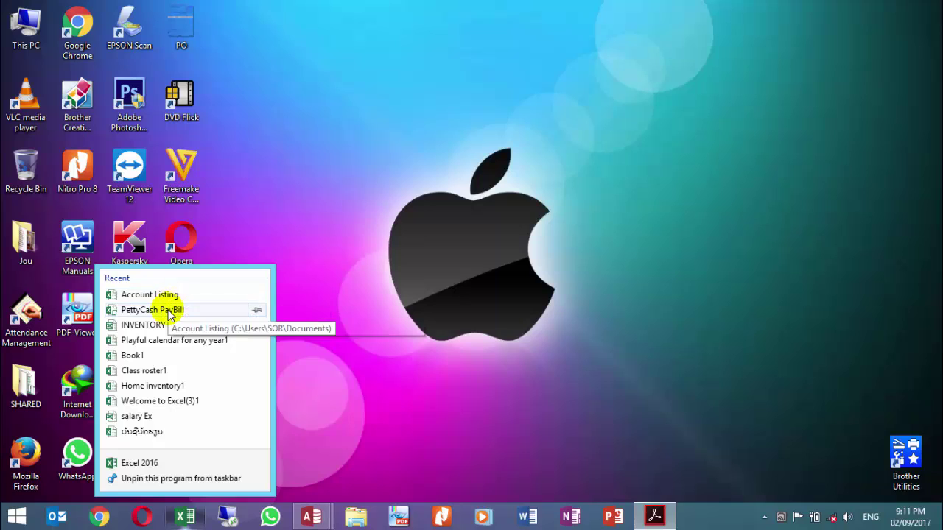
left_click(432, 297)
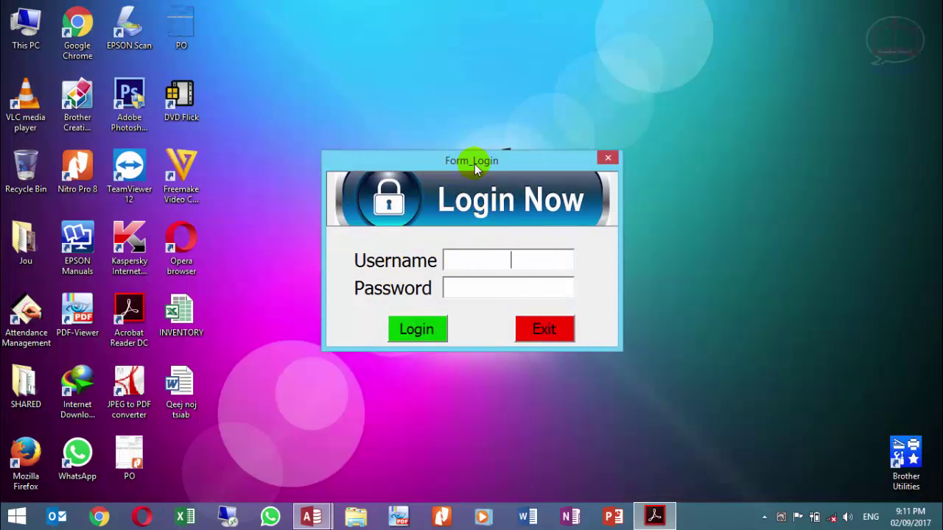
Log in through Form_Login after dismissing the incorrect-login warning
mouse_move(475, 164)
left_mouse_down()
mouse_move(460, 162)
mouse_move(472, 162)
left_mouse_up()
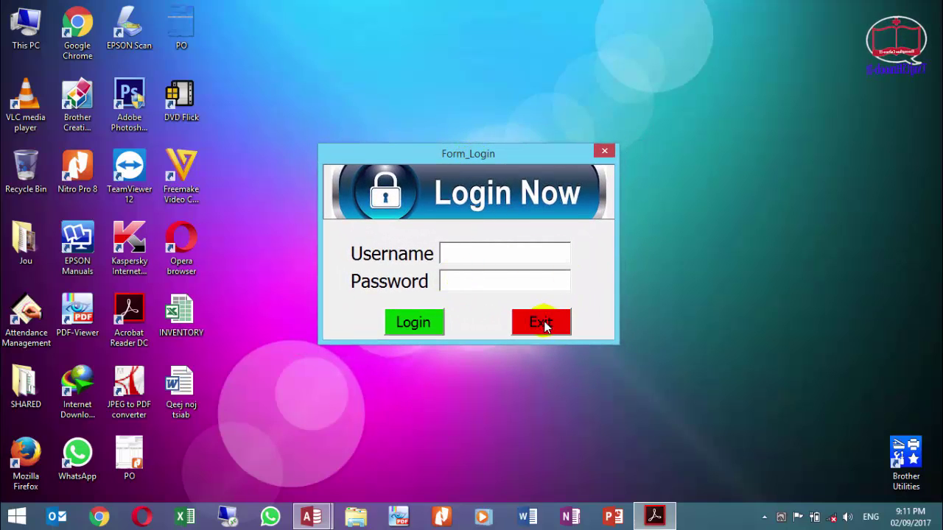
left_click(430, 327)
left_click(529, 313)
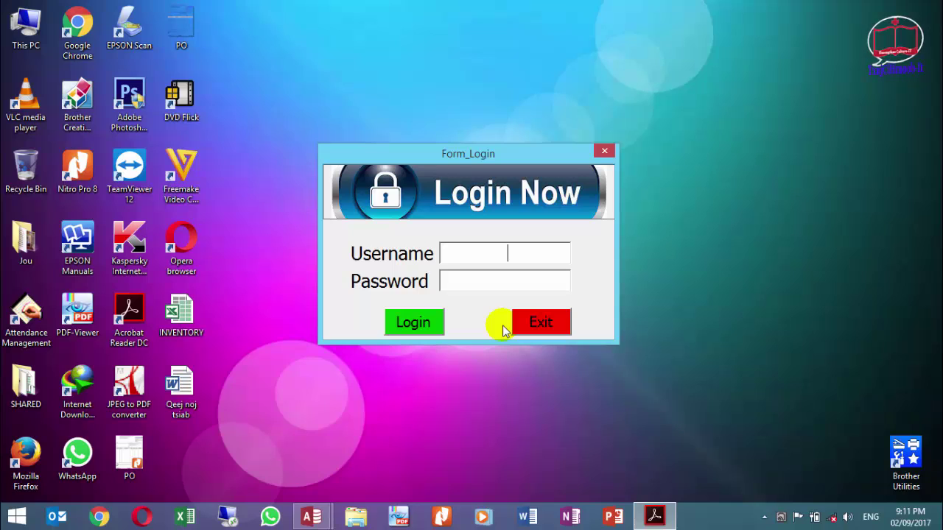
type("pcd")
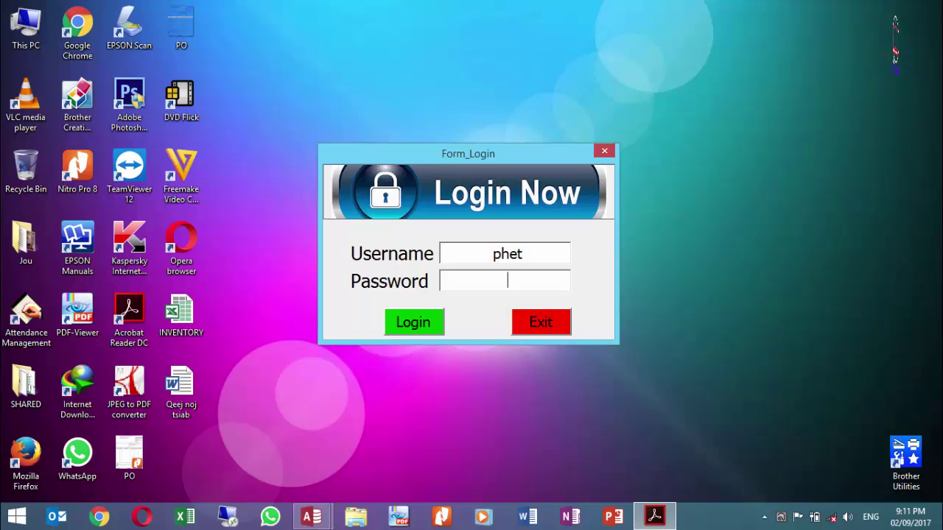
left_click(417, 324)
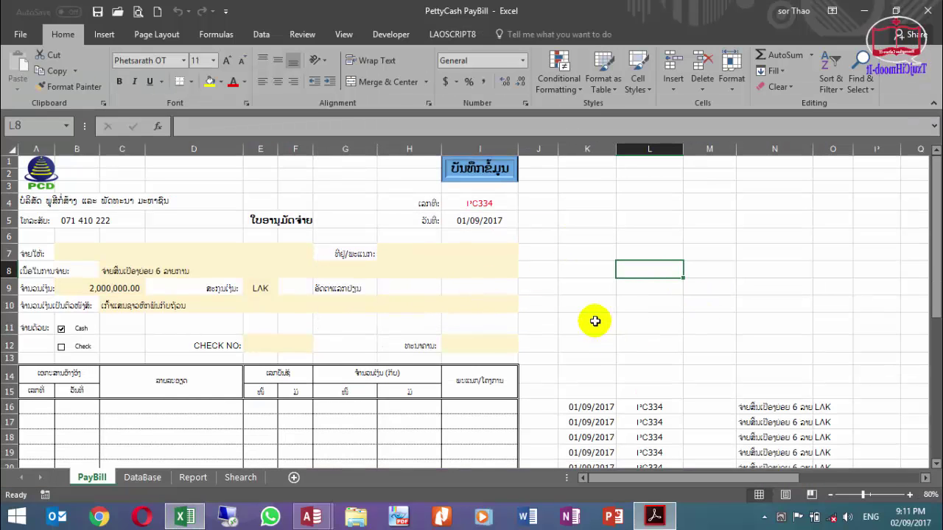
Close PettyCash PayBill without saving and return to the Form_Login code editor
left_click(598, 317)
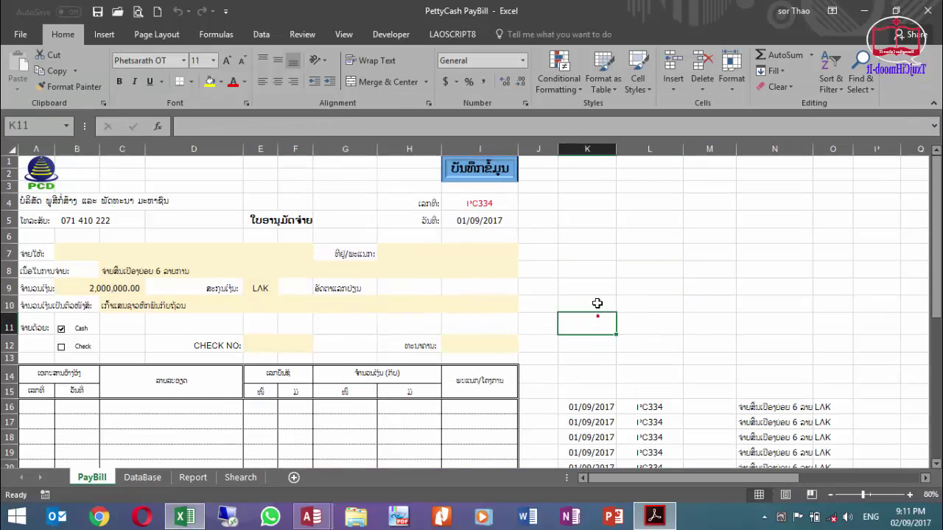
left_click(666, 285)
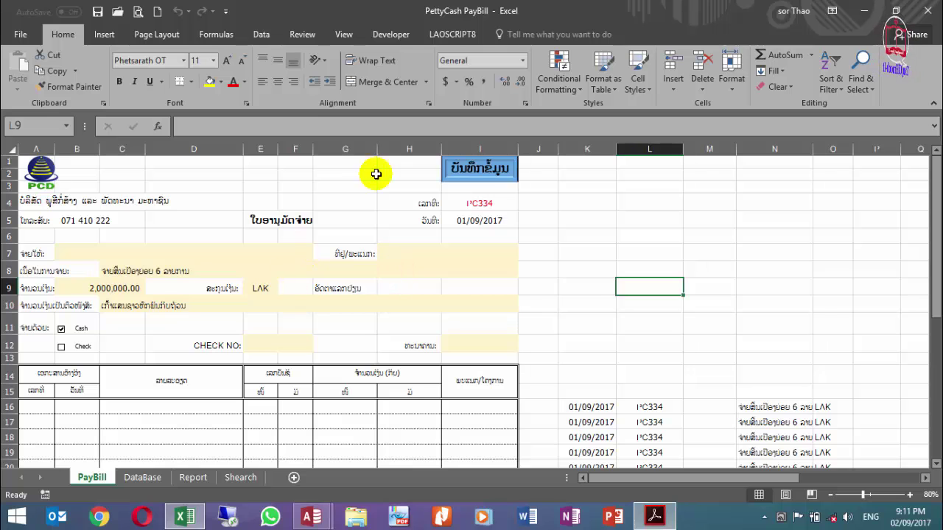
left_click(929, 12)
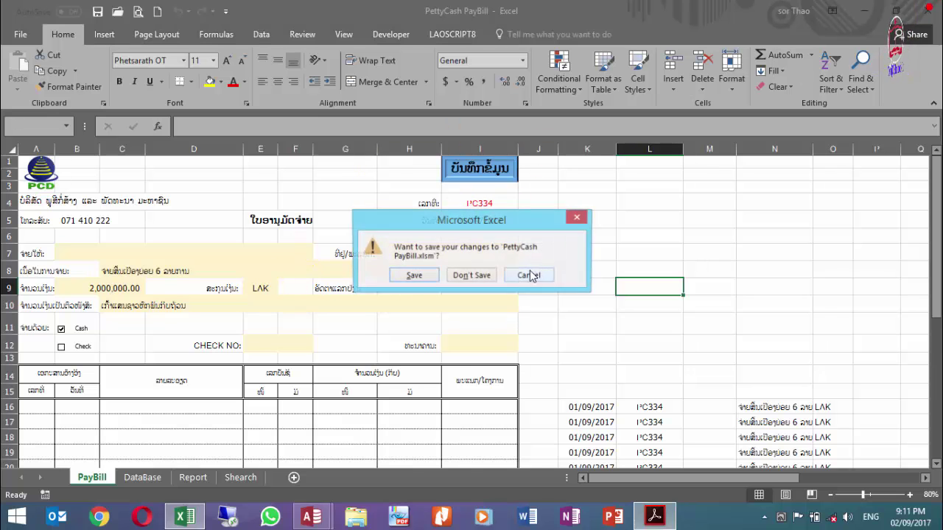
left_click(472, 276)
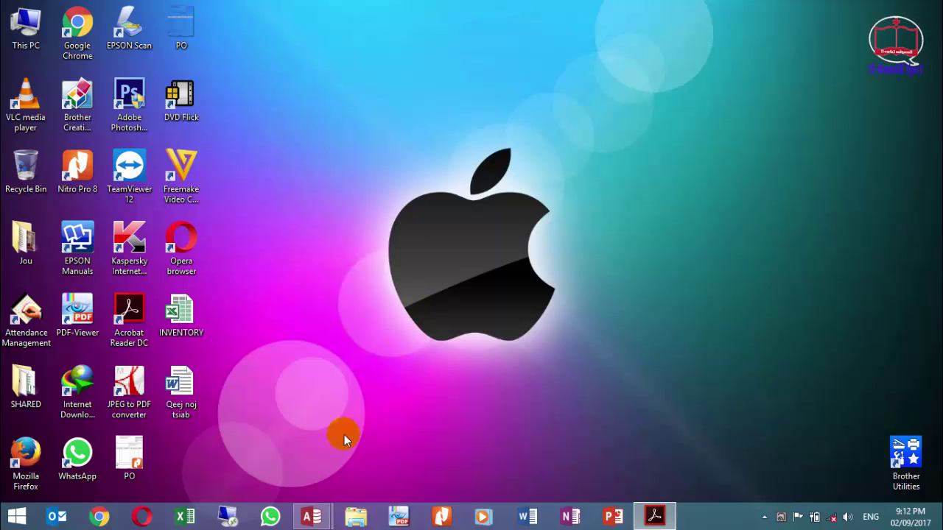
left_click(311, 517)
Close the VBA editor and quit Access, saving the Login Form design changes
left_click(368, 442)
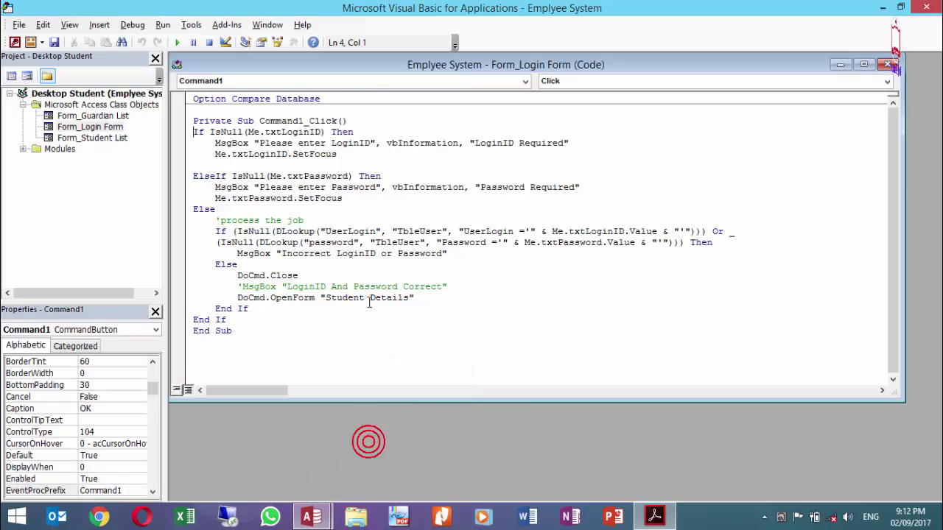
left_click(928, 9)
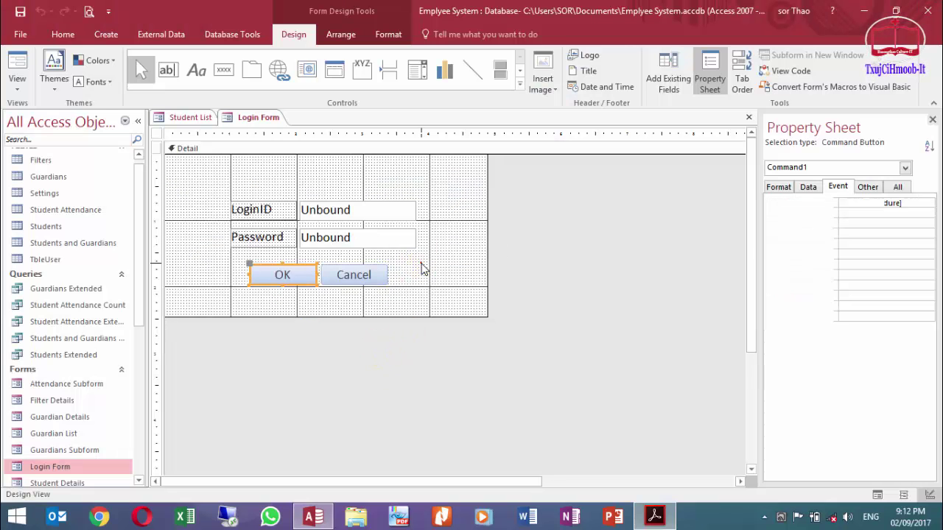
left_click(423, 269)
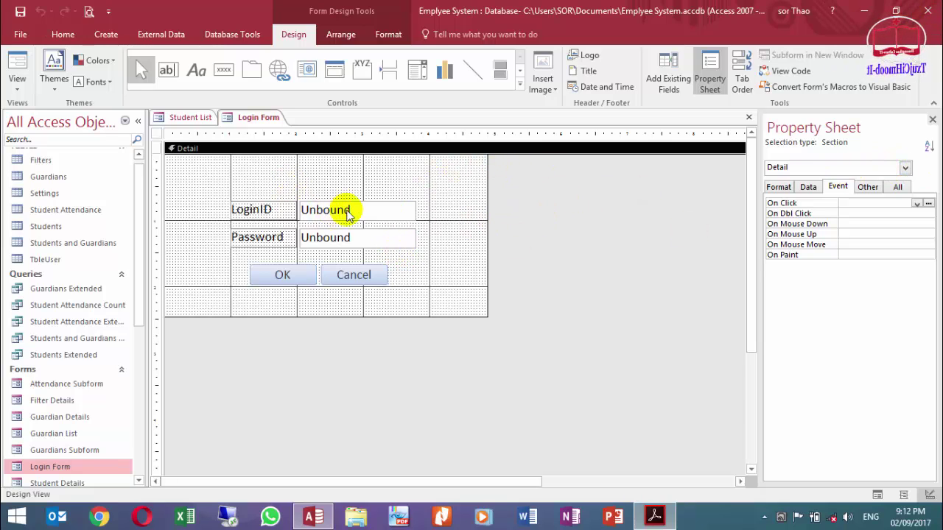
left_click(929, 12)
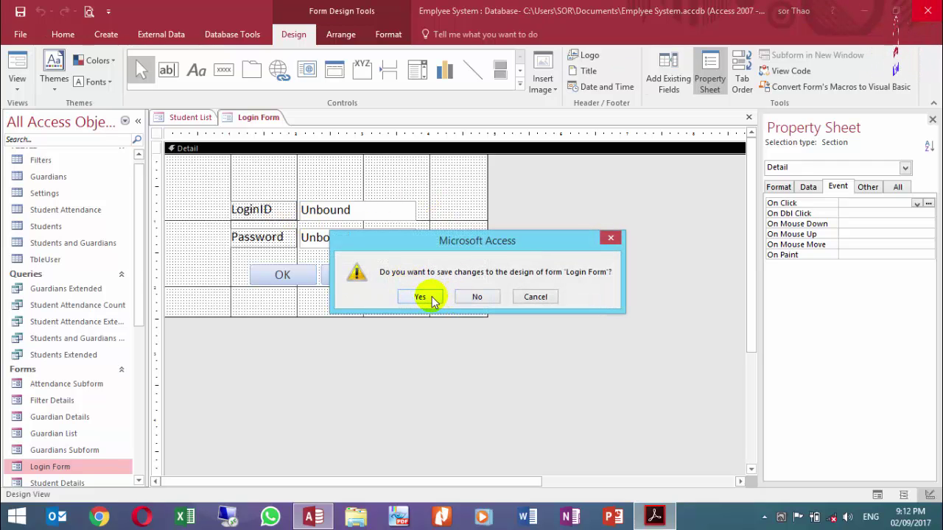
left_click(421, 297)
right_click(314, 516)
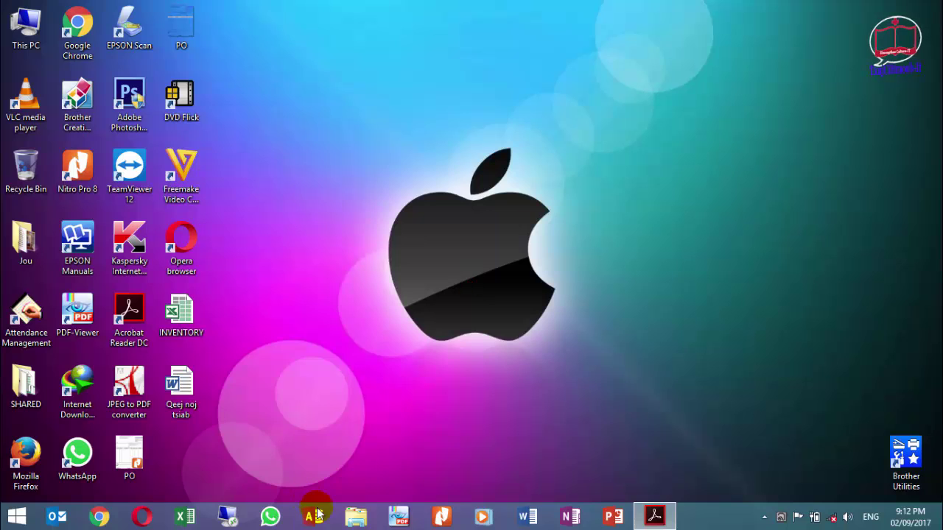
Reopen Emplyee System, log in to view Student Details, then close the form and Access
left_click(280, 295)
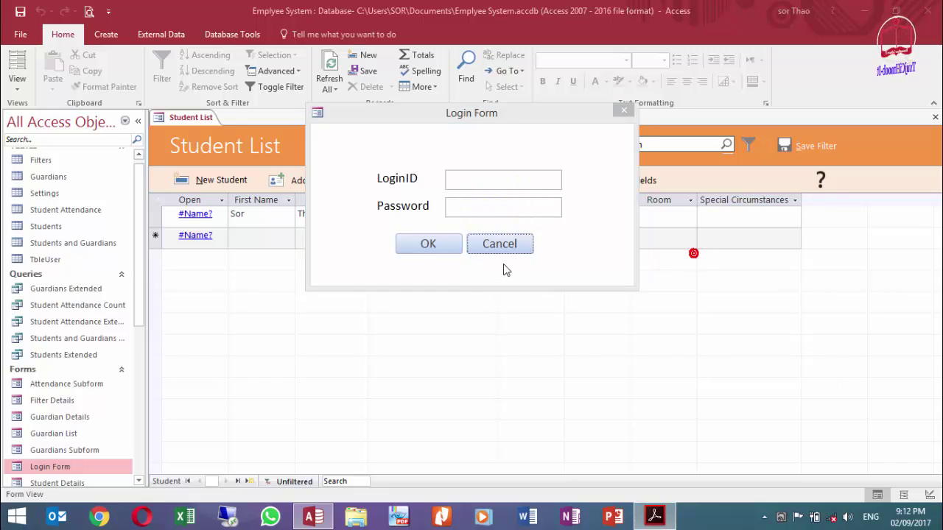
left_click(494, 183)
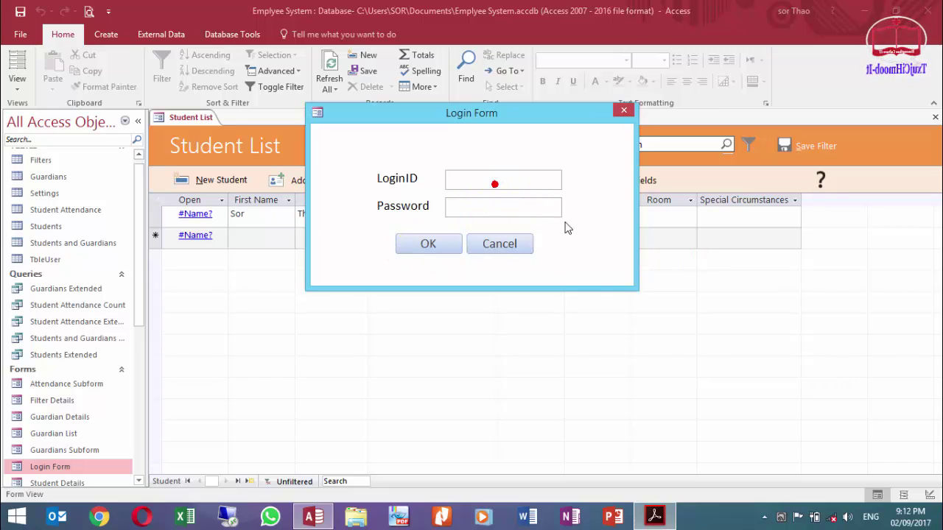
type("sor")
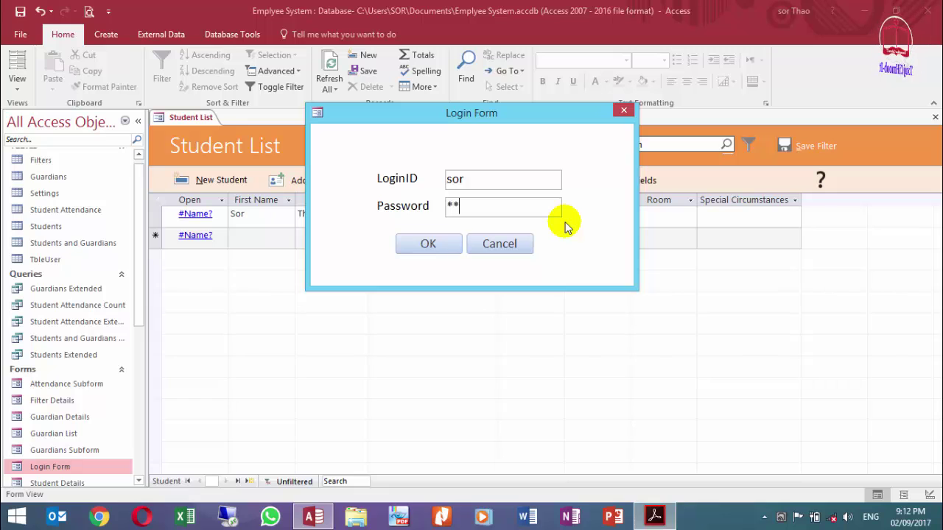
left_click(427, 242)
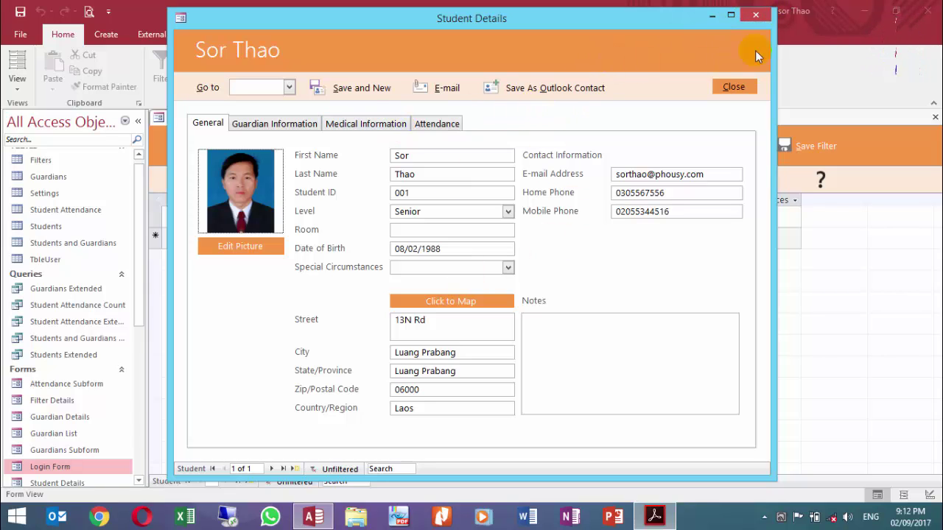
left_click(744, 86)
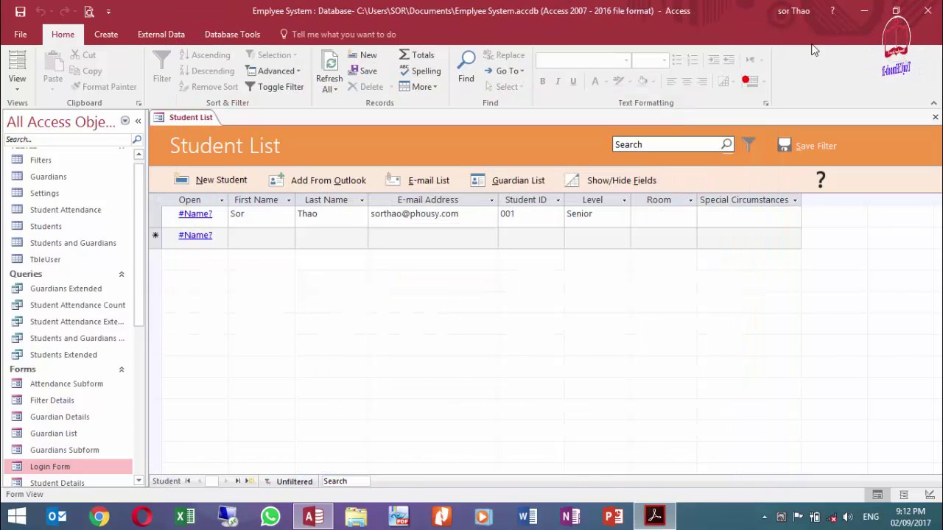
left_click(930, 14)
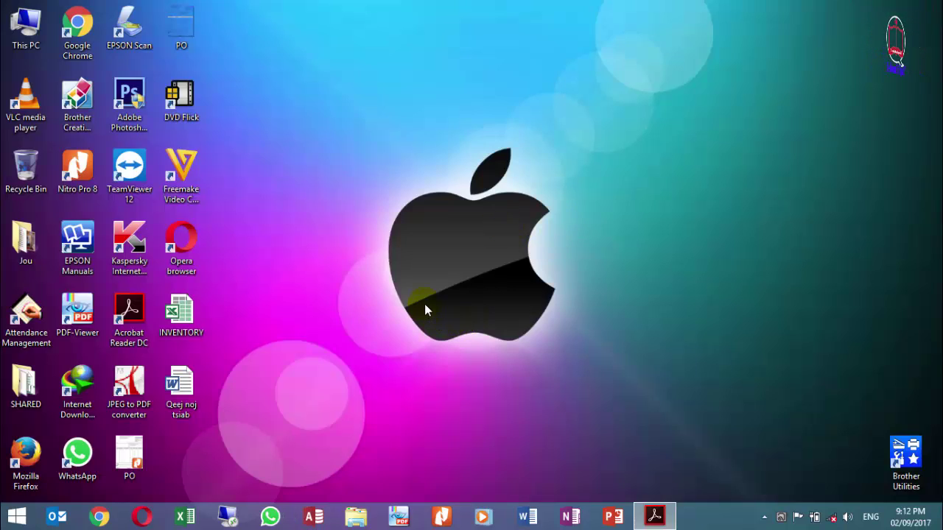
Open the INVENTORY workbook from the desktop, review the Items list, then show the Issue sheet
double_click(190, 313)
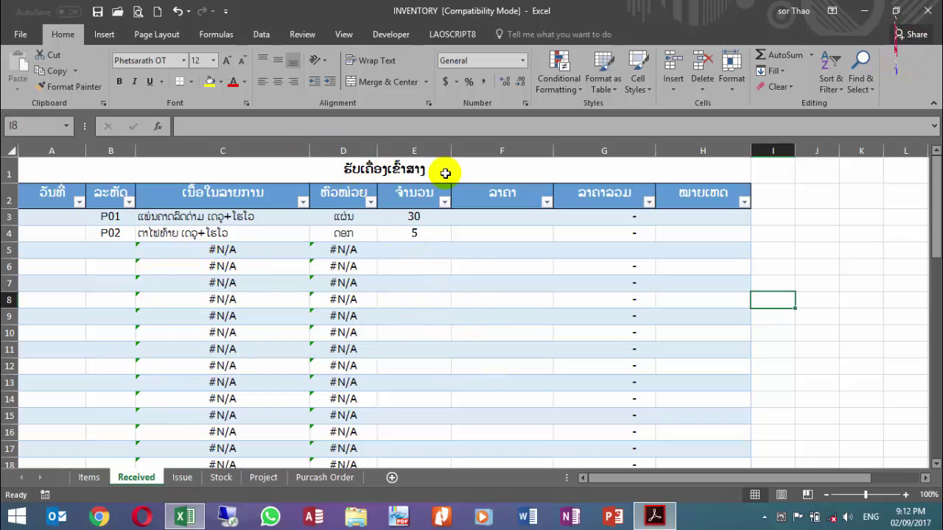
left_click(90, 478)
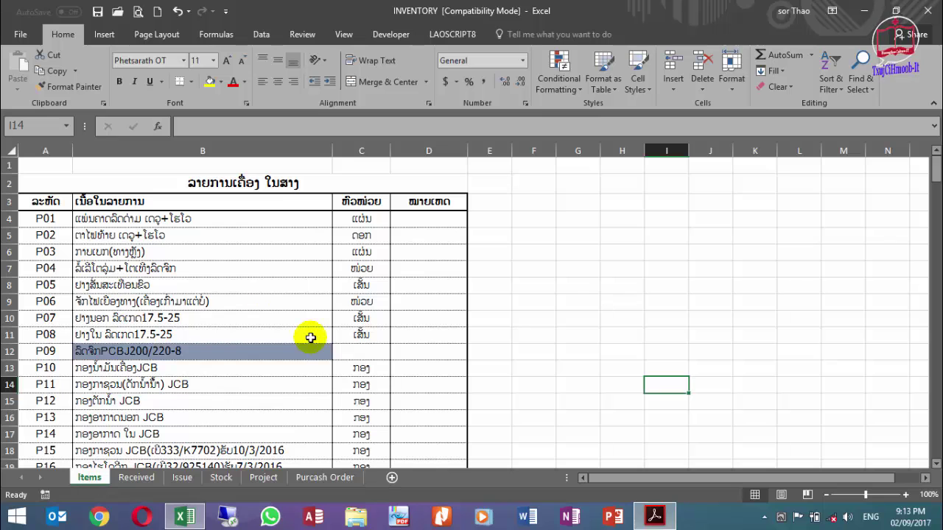
left_click(480, 300)
left_click(421, 326)
scroll(294, 342, "down", 1)
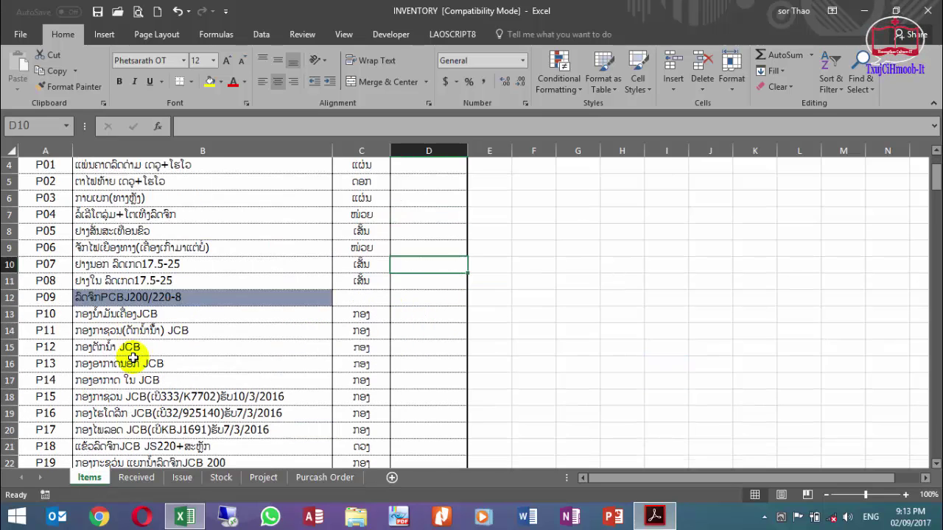
scroll(198, 412, "up", 1)
left_click(184, 477)
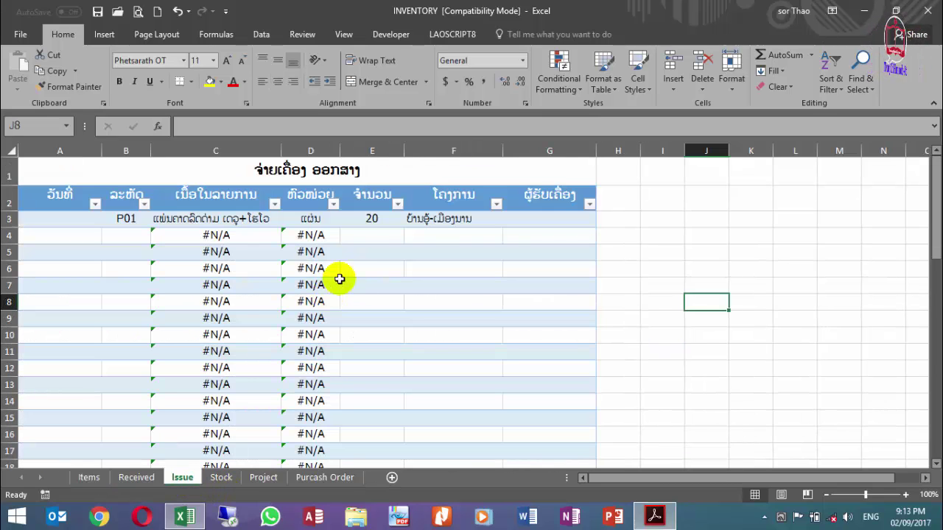
Look over the Issue table entries and scroll through the Stock sheet
left_click(471, 254)
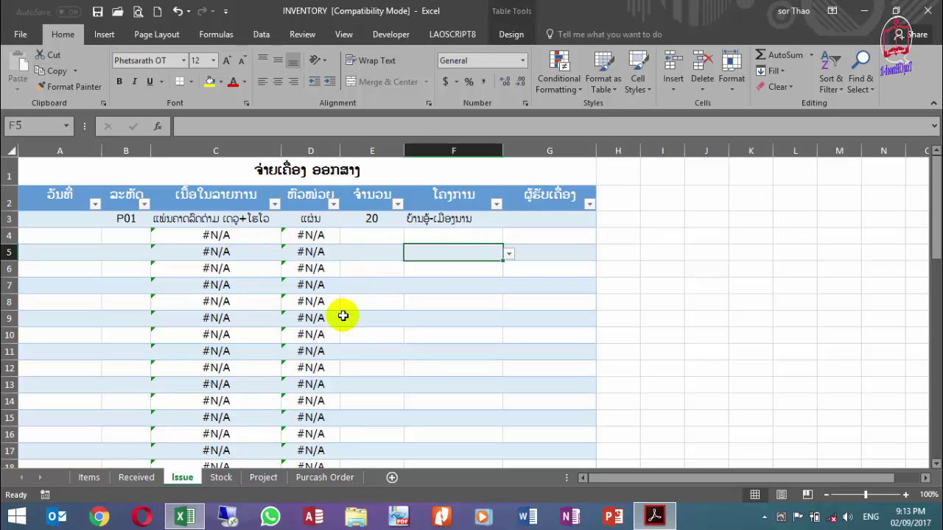
left_click(460, 294)
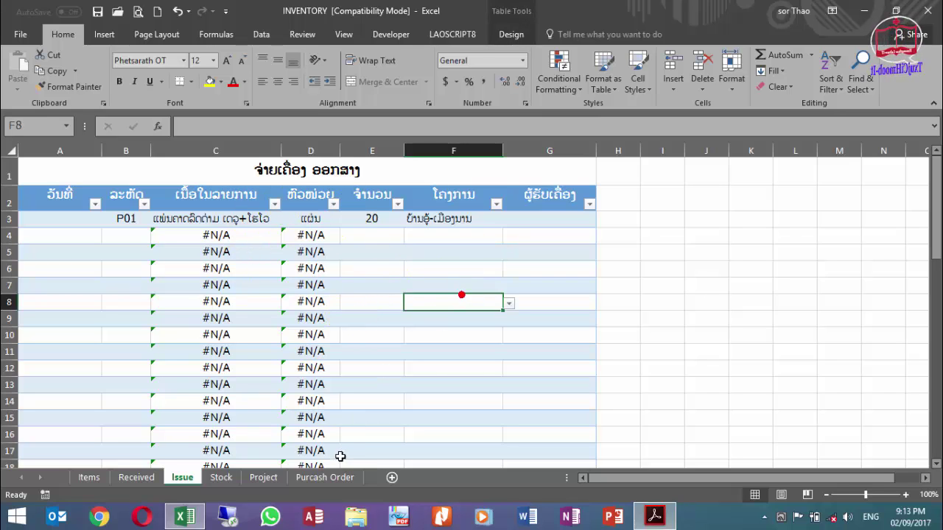
left_click(221, 477)
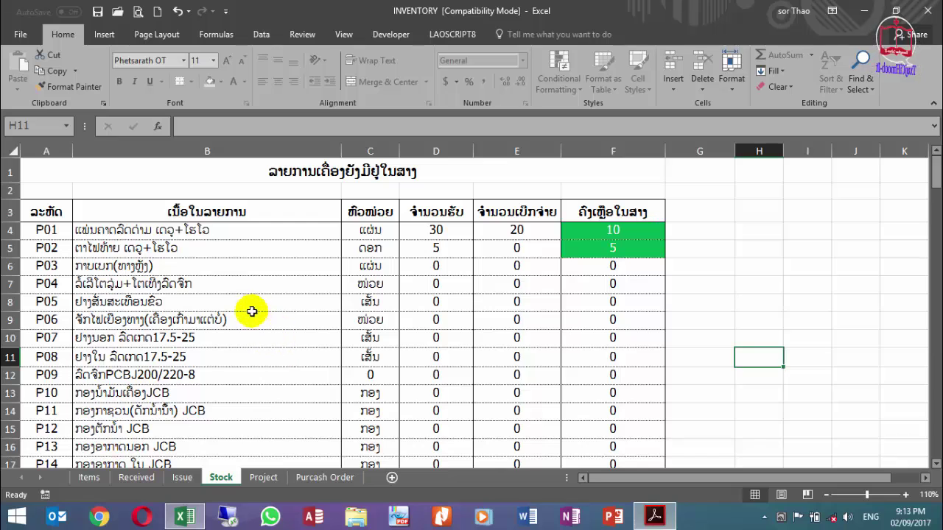
scroll(532, 288, "down", 1)
scroll(535, 269, "down", 1)
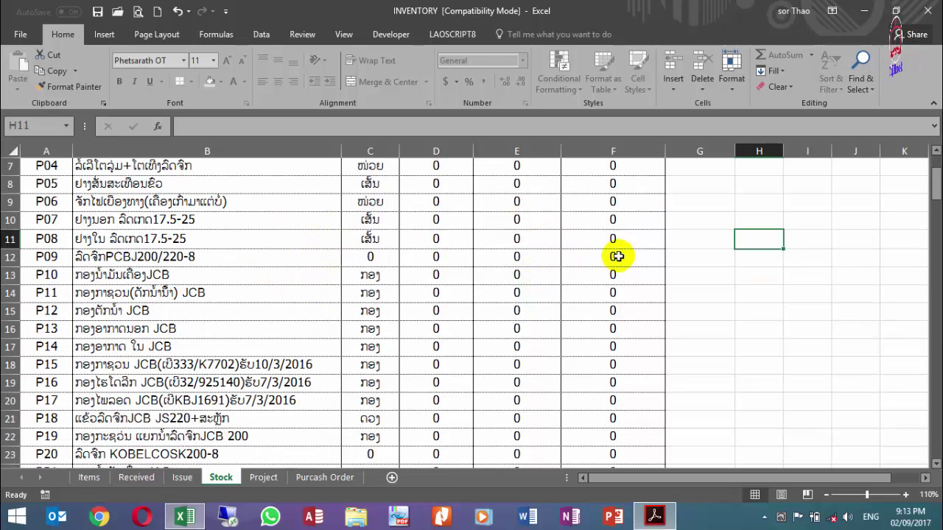
scroll(614, 255, "up", 1)
scroll(370, 385, "up", 1)
Browse the Project and Purcash Order sheets, then settle on the Received sheet
left_click(264, 477)
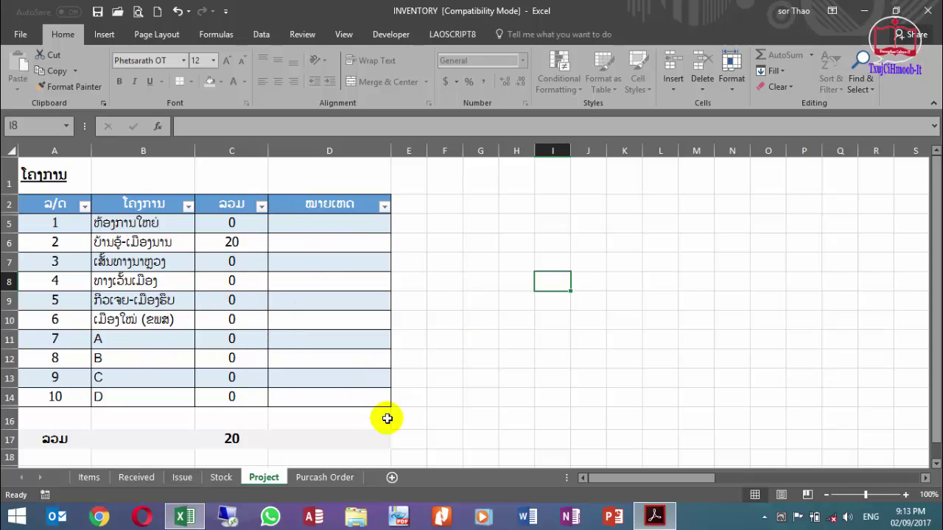
left_click(330, 479)
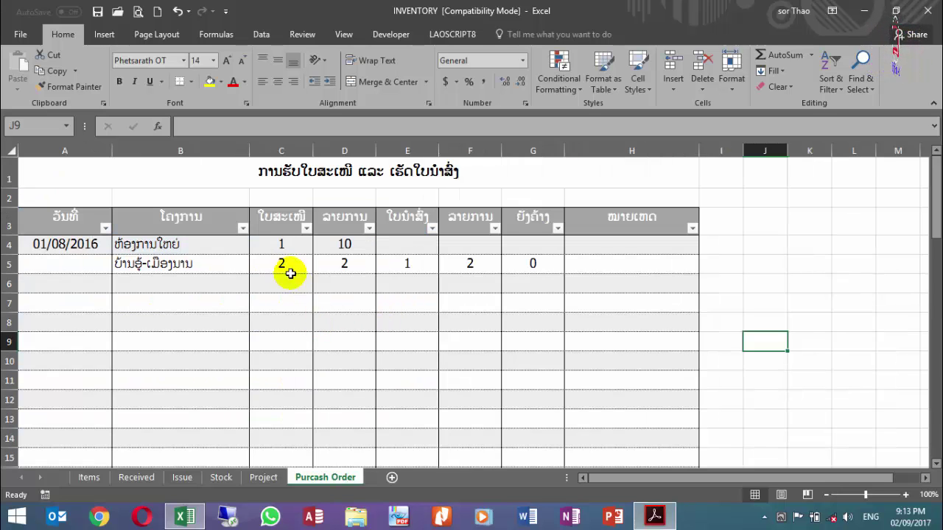
scroll(277, 353, "down", 2)
scroll(276, 353, "up", 2)
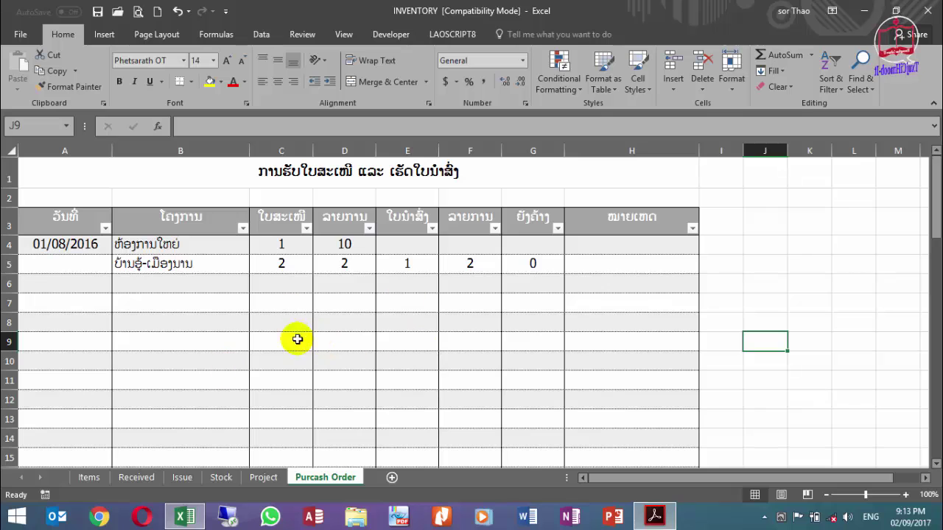
left_click(151, 480)
left_click(184, 479)
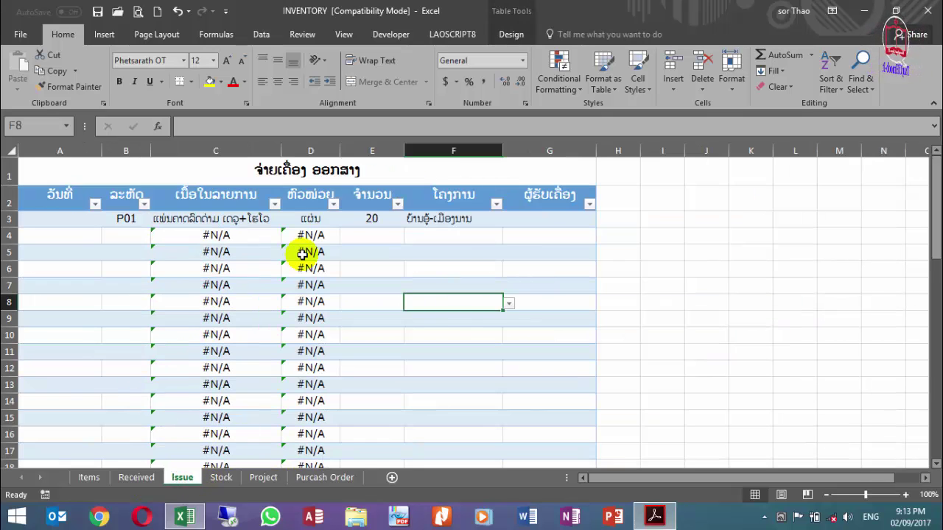
left_click(137, 478)
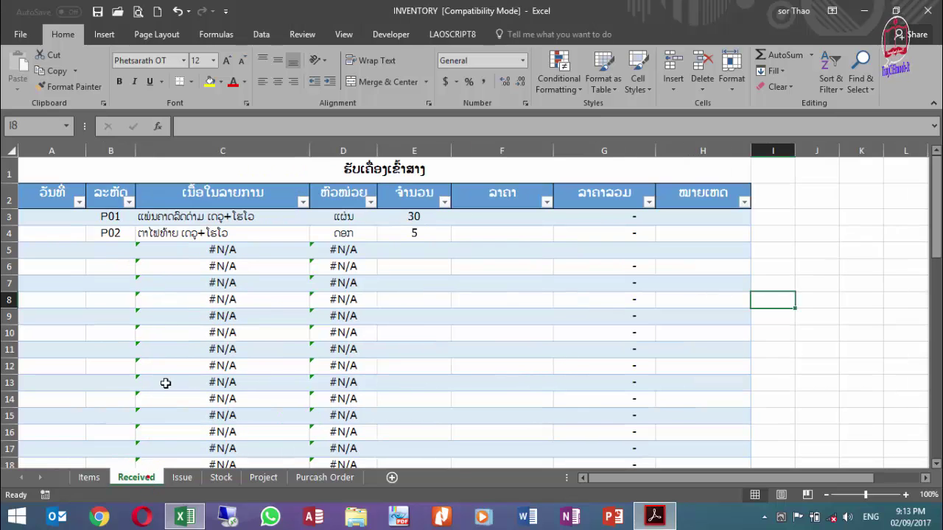
left_click(182, 479)
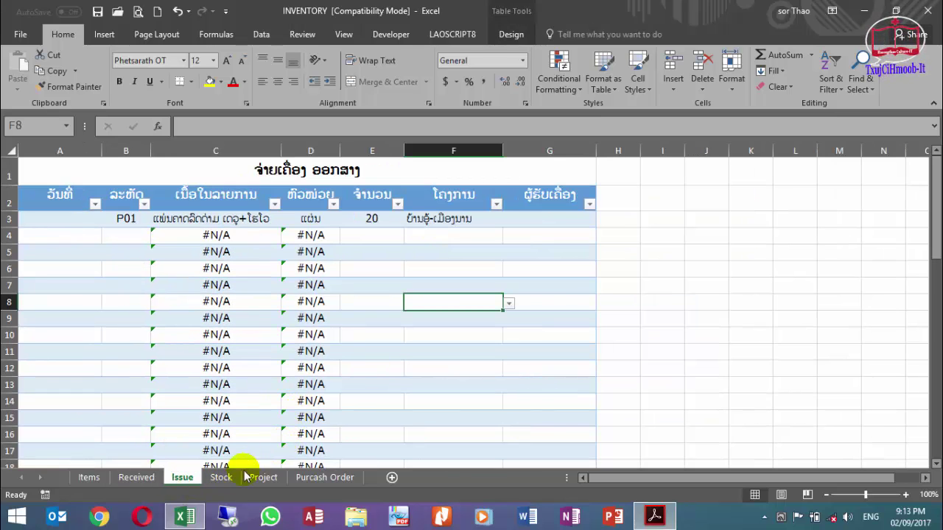
left_click(90, 479)
left_click(136, 478)
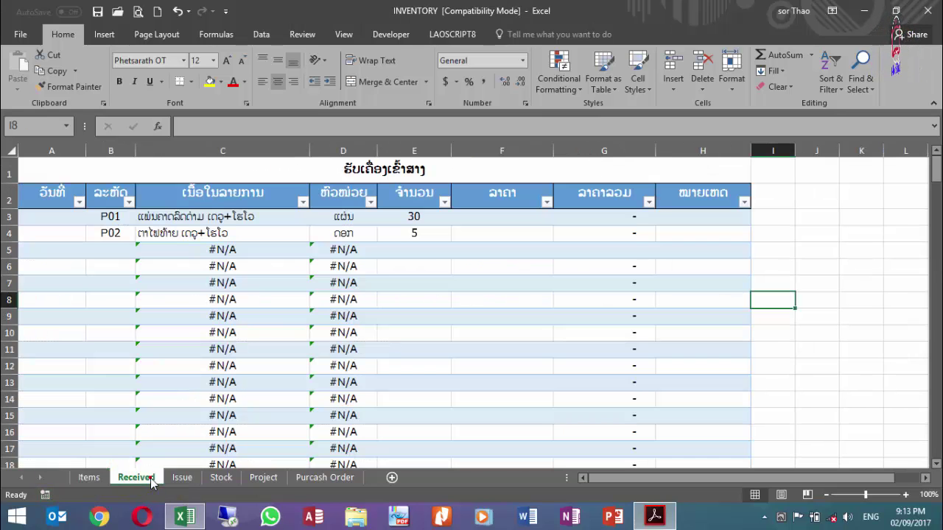
Enter item code P03 in cell B5 of the Received table
left_click(245, 251)
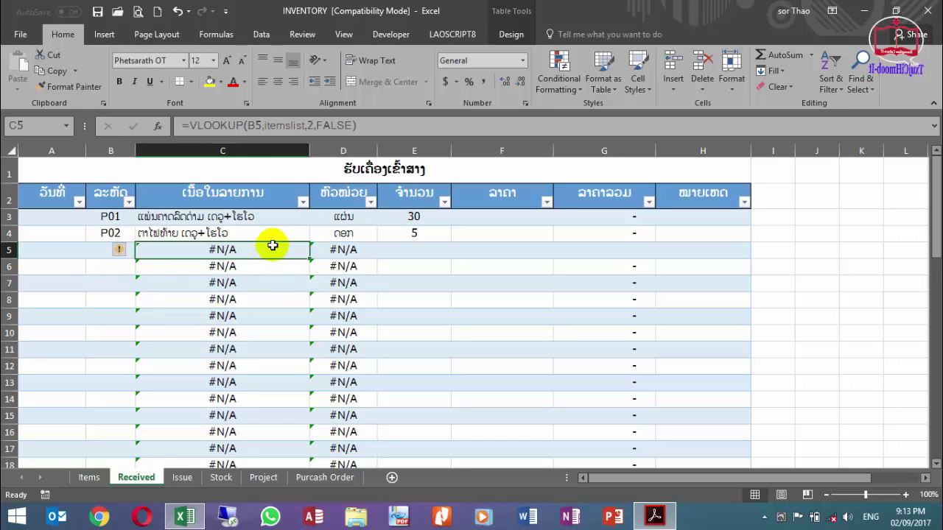
left_click(101, 249)
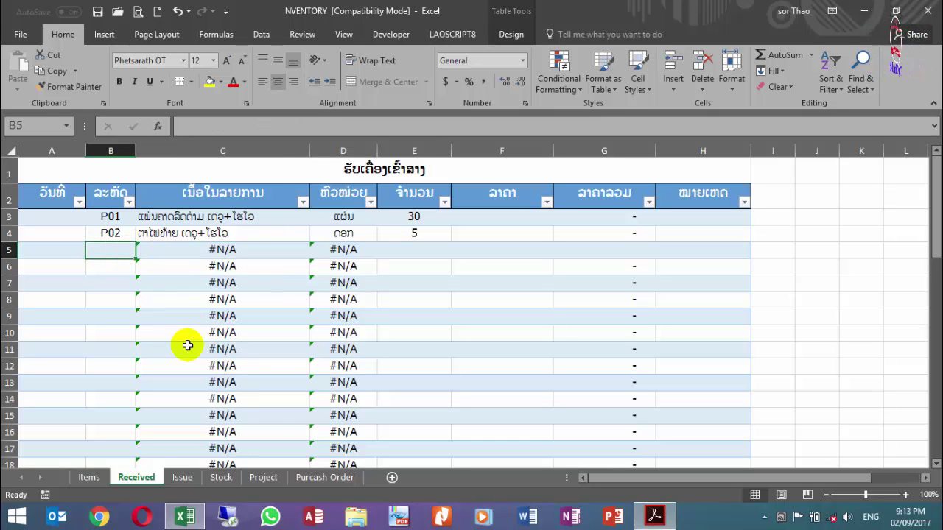
type("PC")
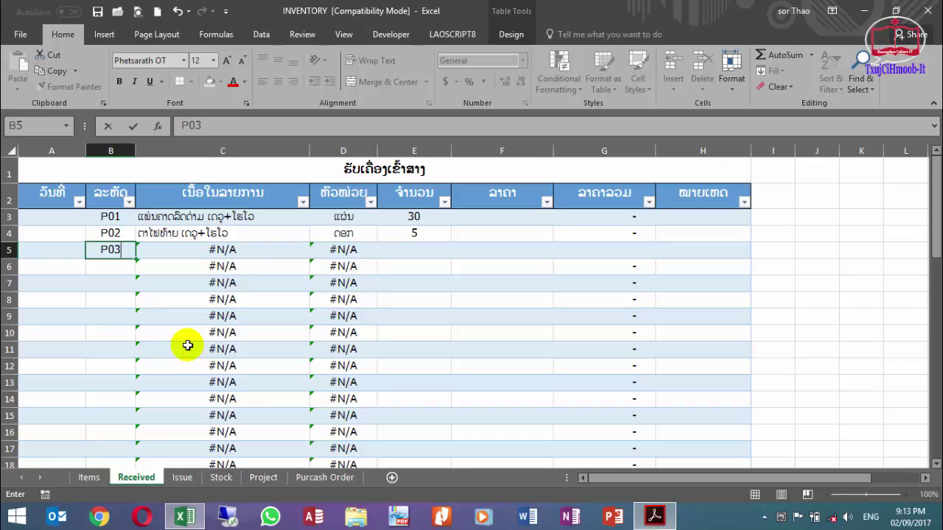
key("Tab")
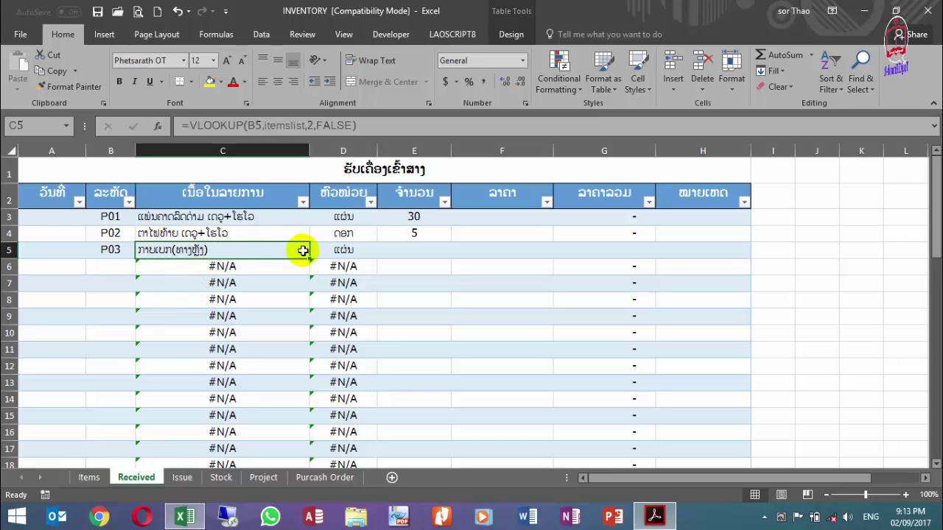
Check row 5's unit, quantity, price and total cells and the column C lookup formulas
left_click(361, 251)
left_click(409, 251)
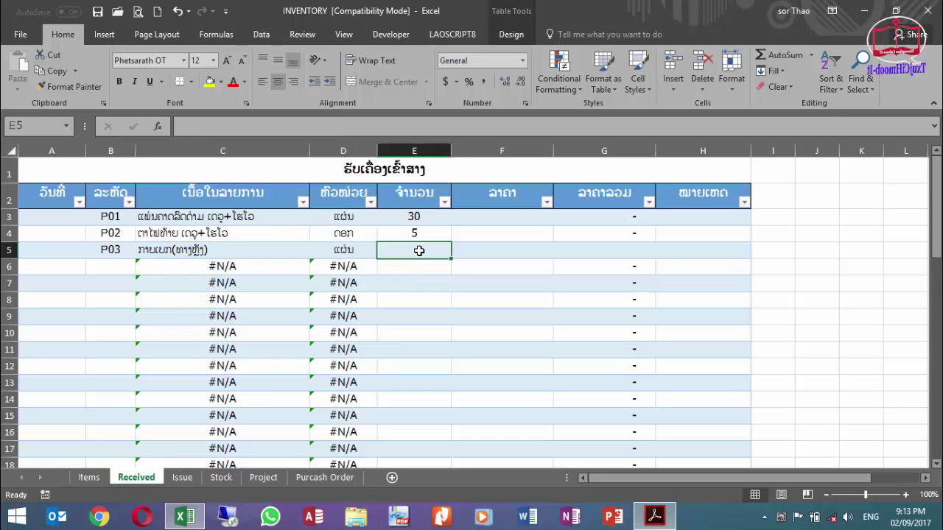
left_click(508, 253)
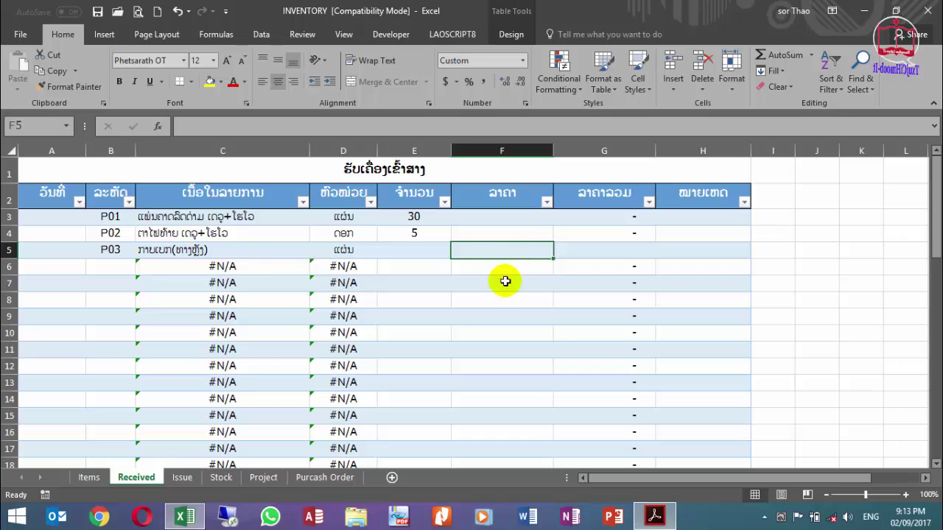
left_click(431, 251)
left_click(525, 249)
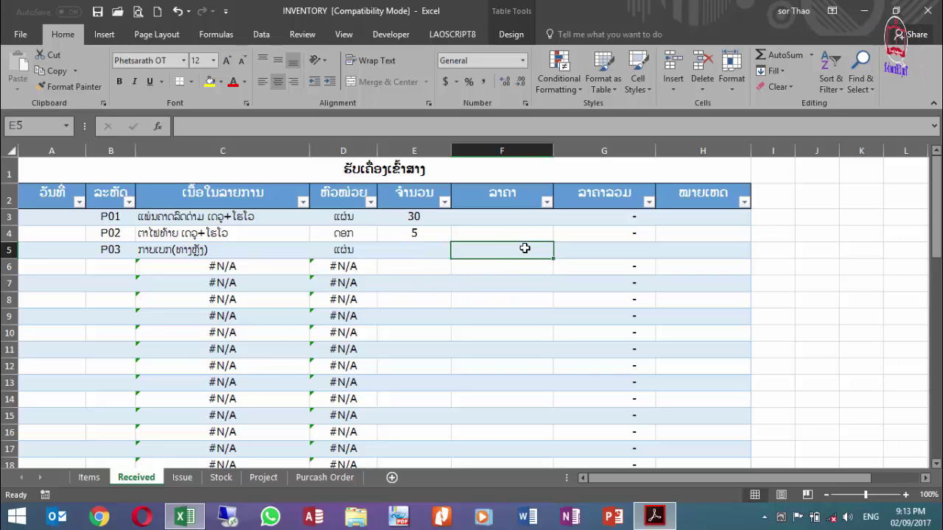
left_click(637, 249)
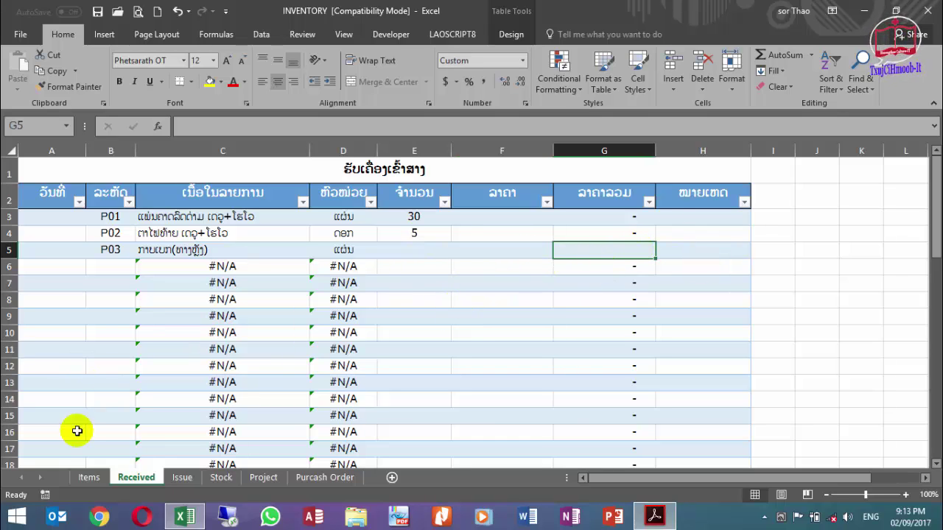
left_click(91, 477)
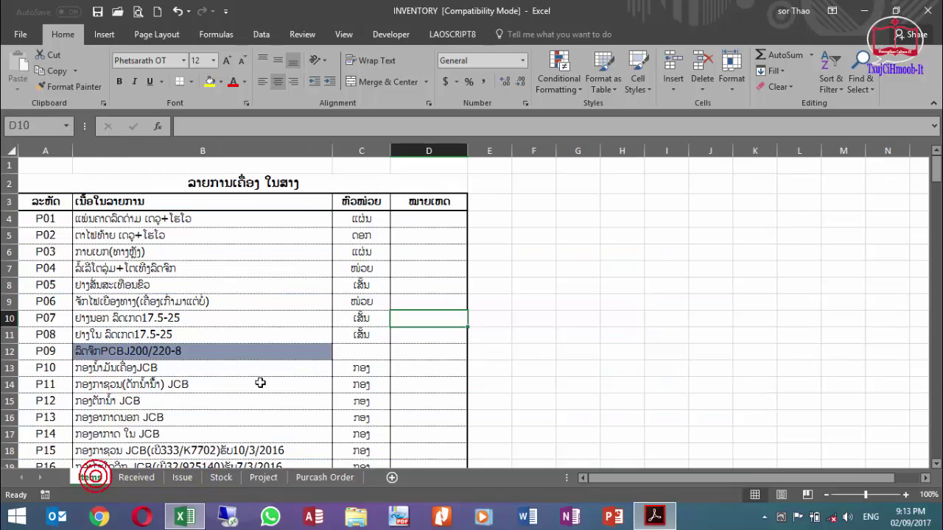
left_click(138, 477)
left_click(247, 266)
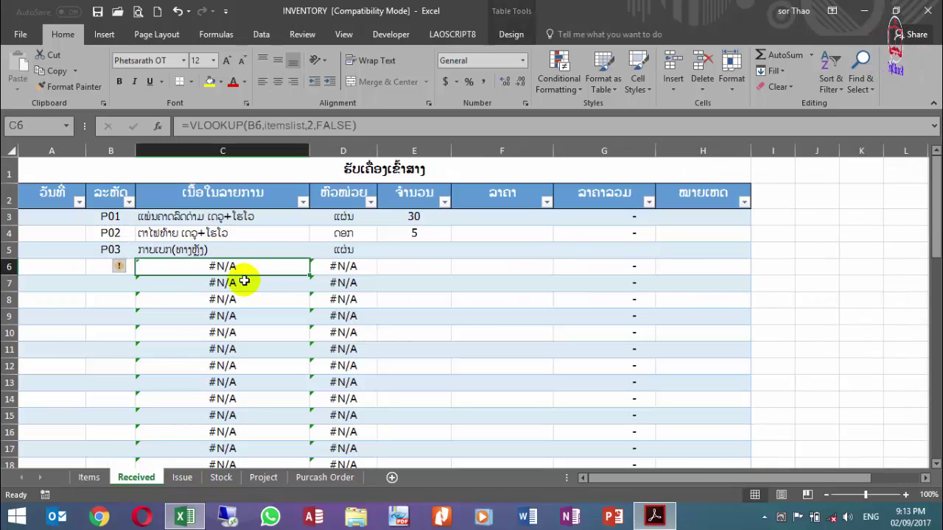
left_click(238, 218)
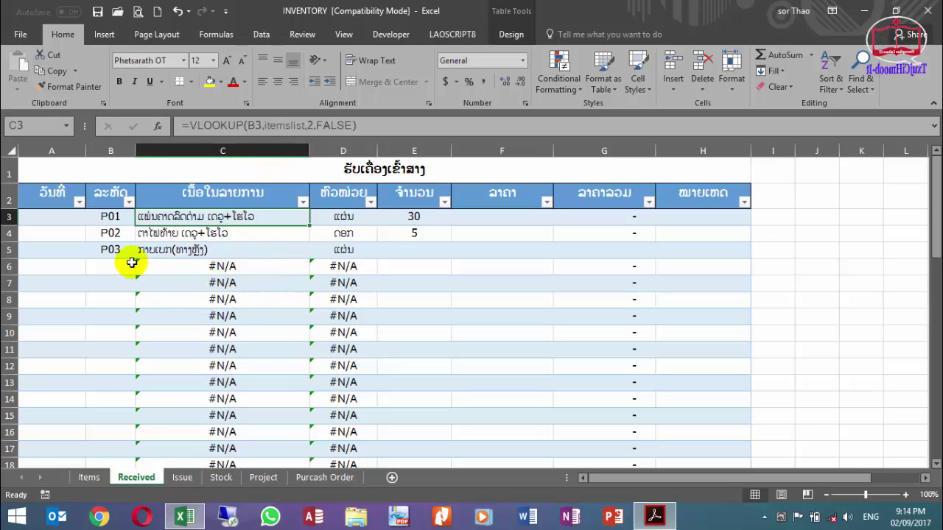
left_click(112, 250)
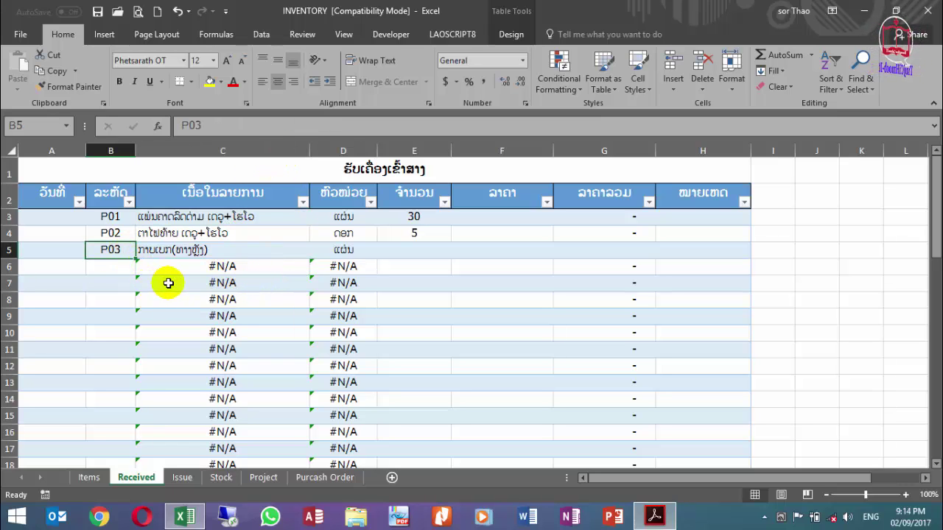
Delete item code P03 from cell B5
key("Delete")
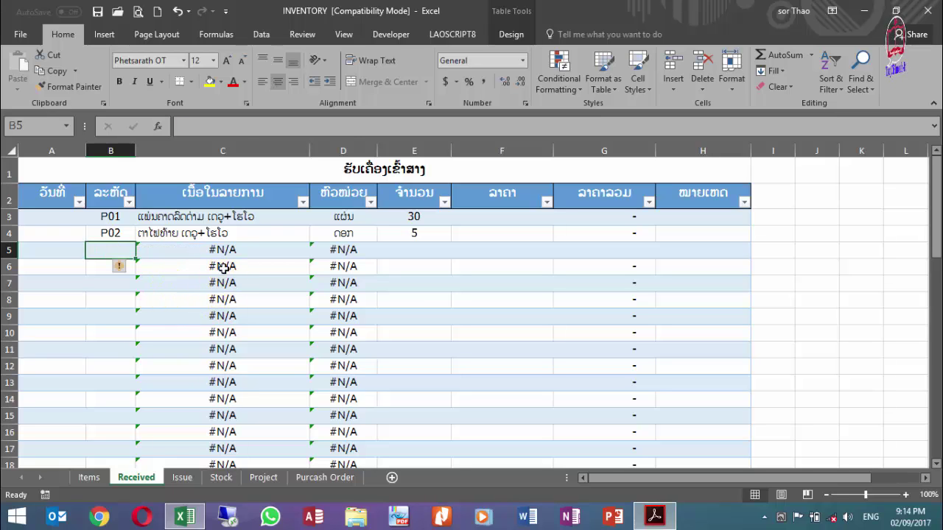
left_click(221, 269)
left_click(229, 246)
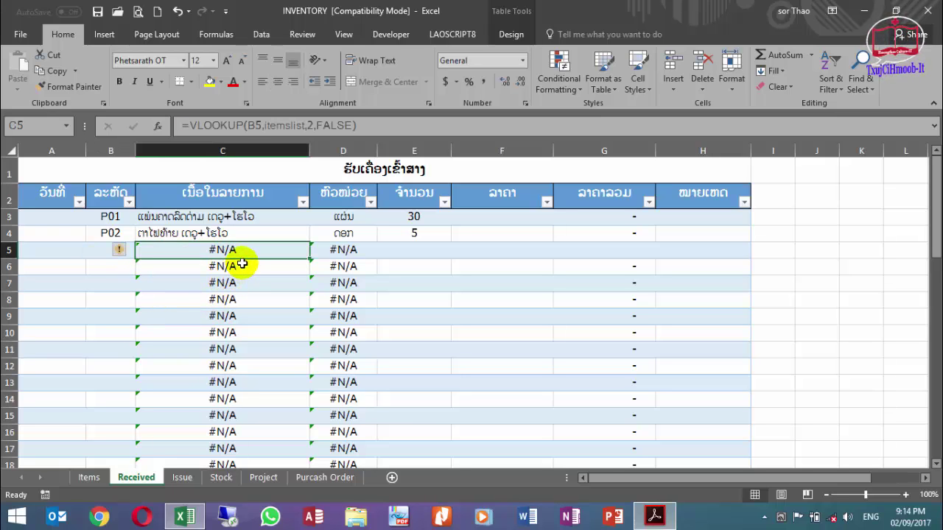
Try an IF(ISBLANK()) wrapper on C5's lookup, then revert to the plain VLOOKUP formula
left_click(189, 126)
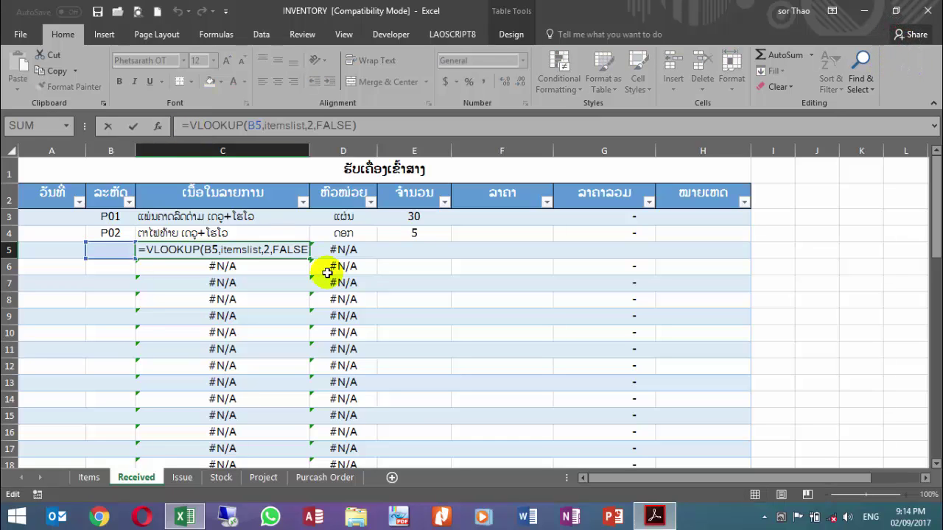
type("IF(")
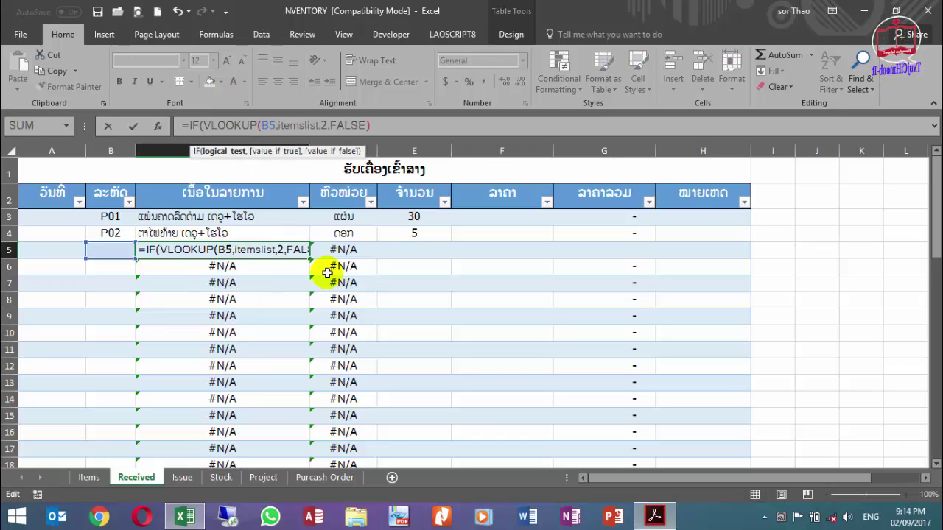
type("IS")
key("Tab")
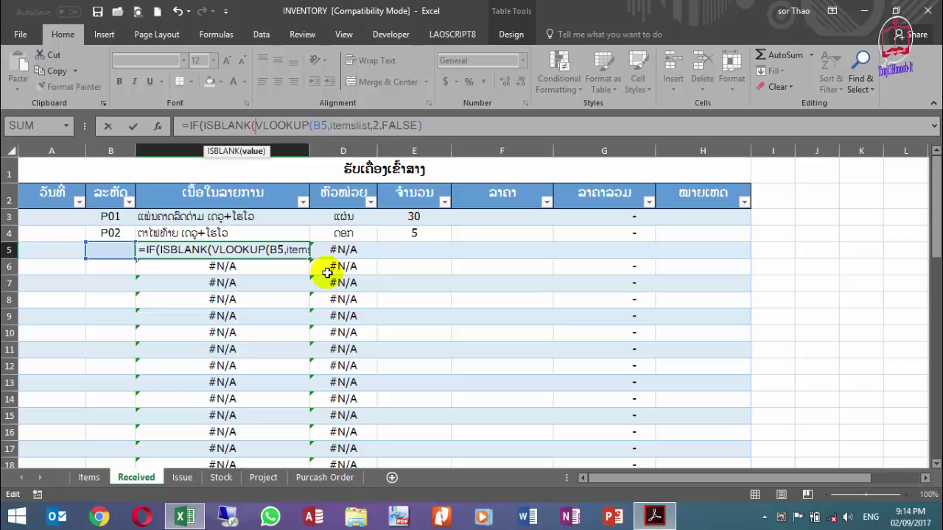
type("$")
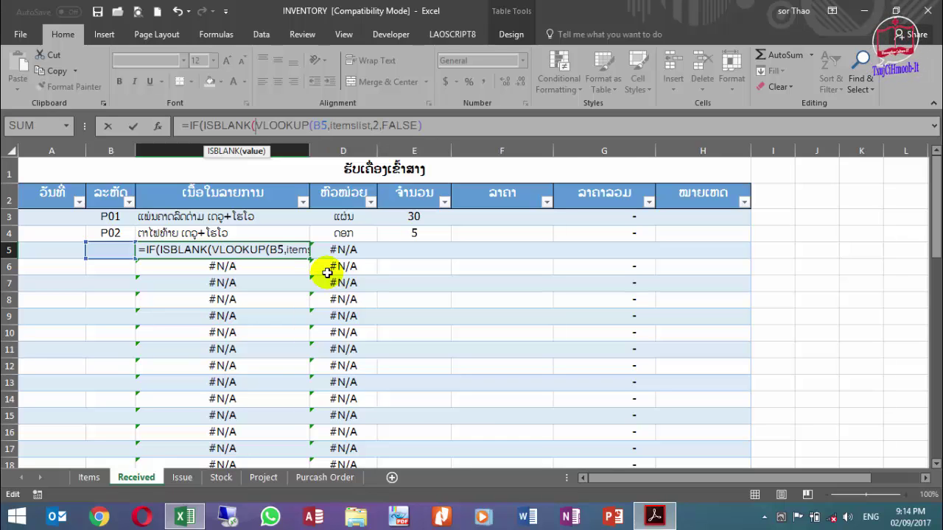
key("Delete")
key("Delete")
key("Delete")
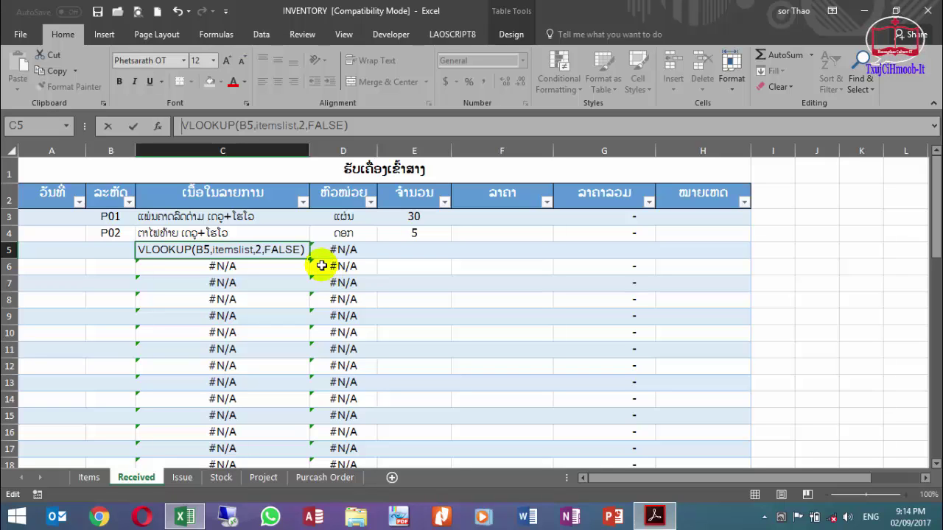
type("=")
key("Return")
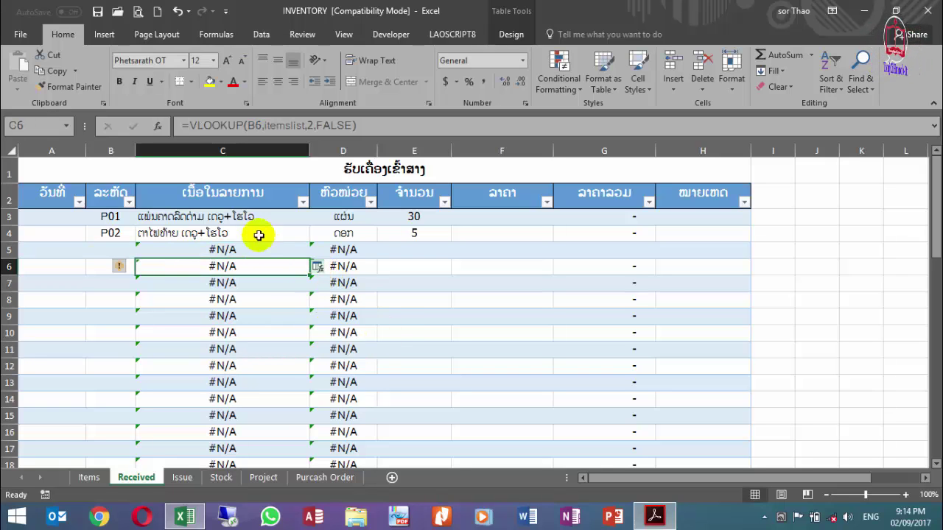
Change C3 to =IF(ISBLANK($B3),"",VLOOKUP(B3,itemslist,2,FALSE)), fixing a stray quote mark
left_click(221, 216)
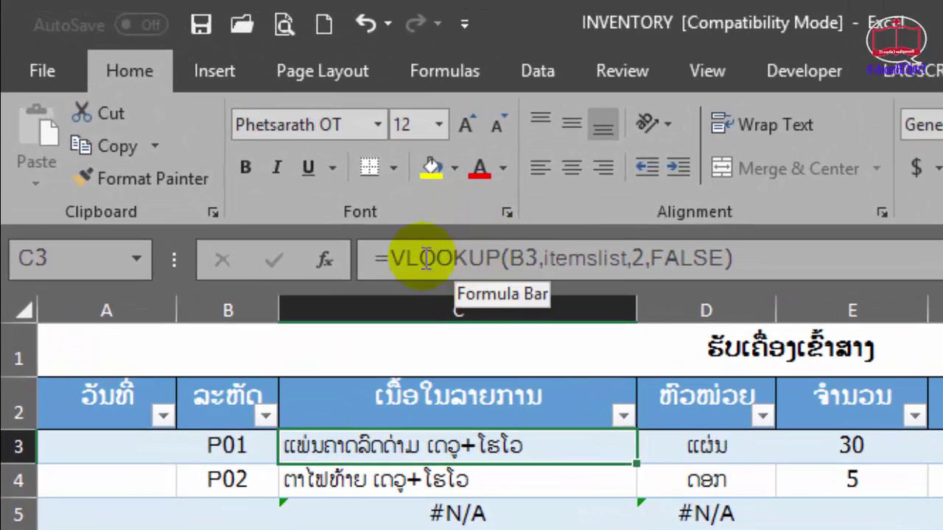
left_click(293, 191)
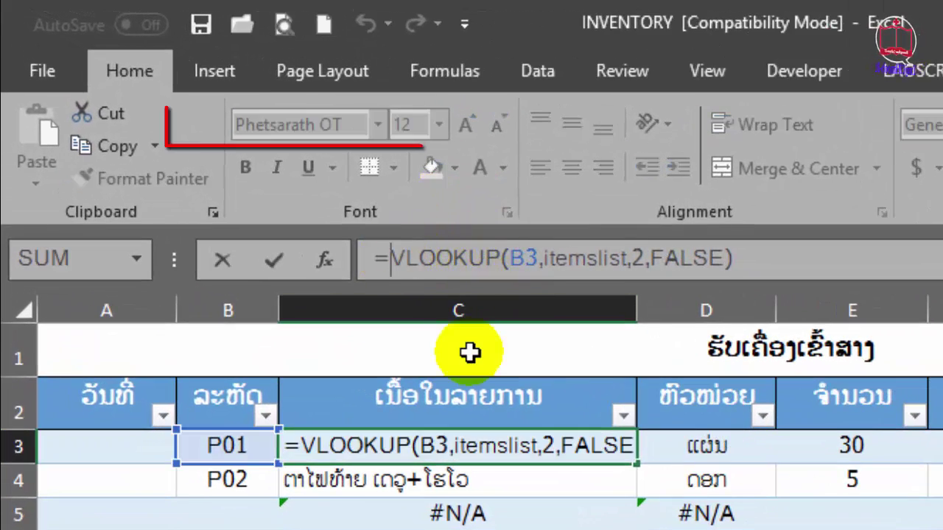
type("IF(")
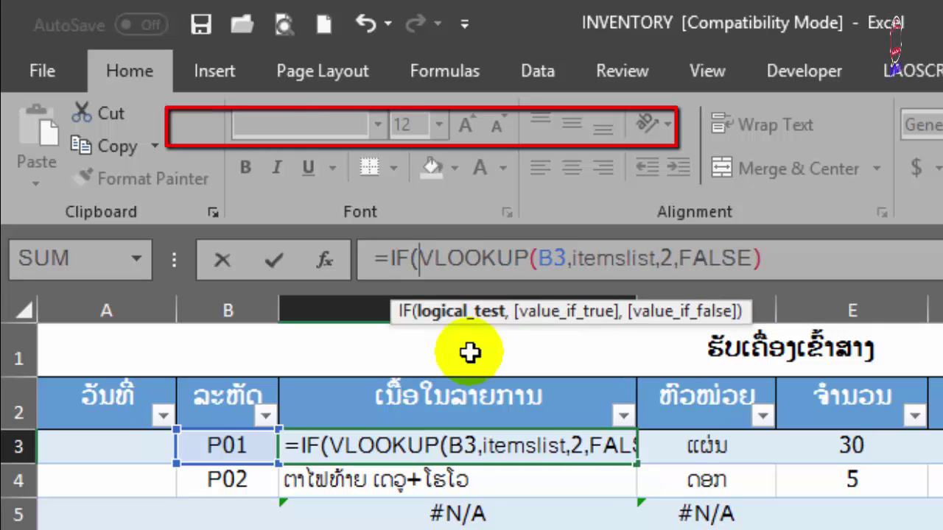
type("IS")
key("Tab")
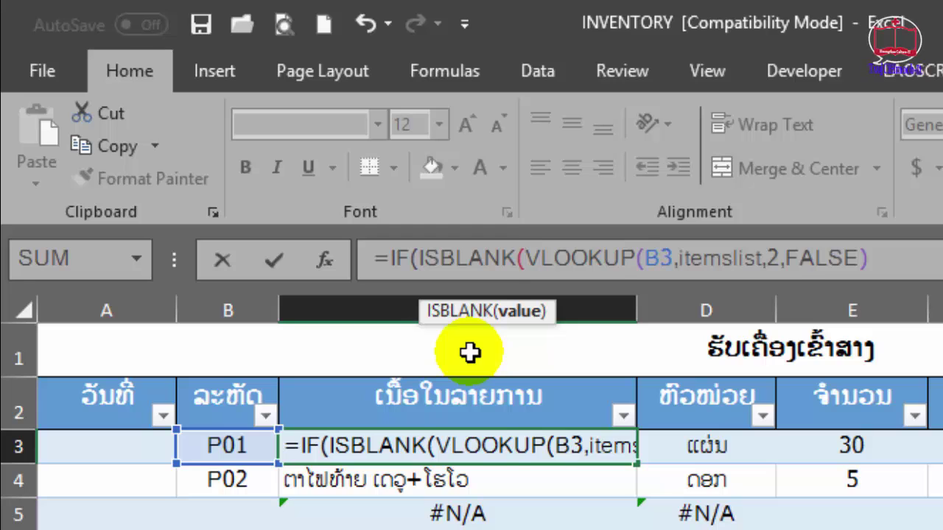
type("$b")
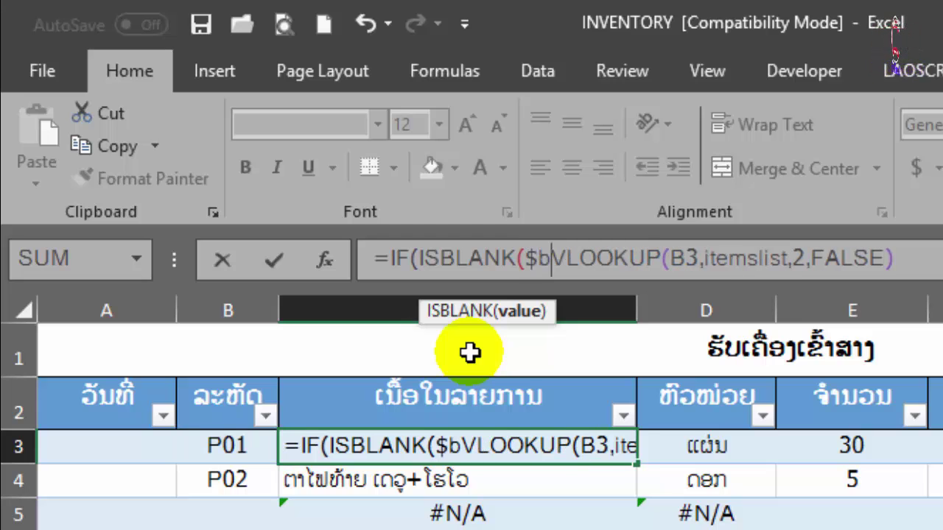
key("BackSpace")
type("B")
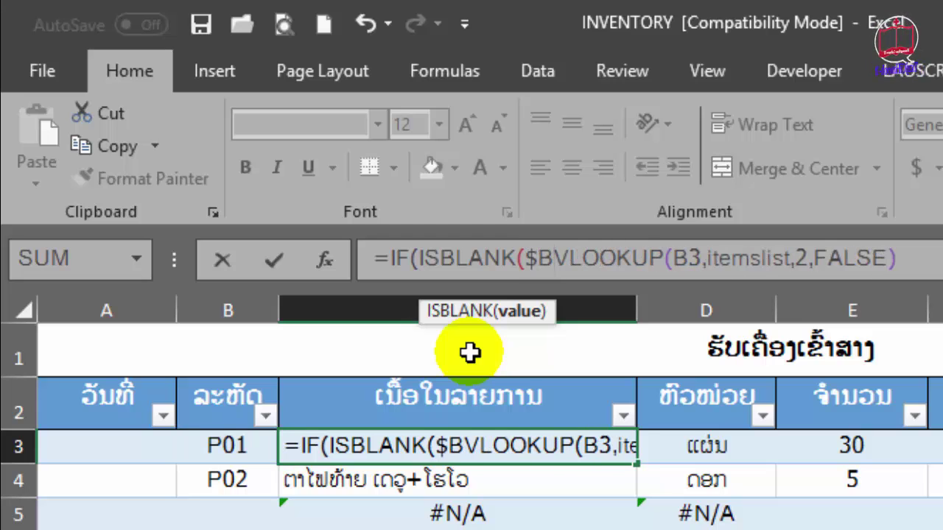
type("3)")
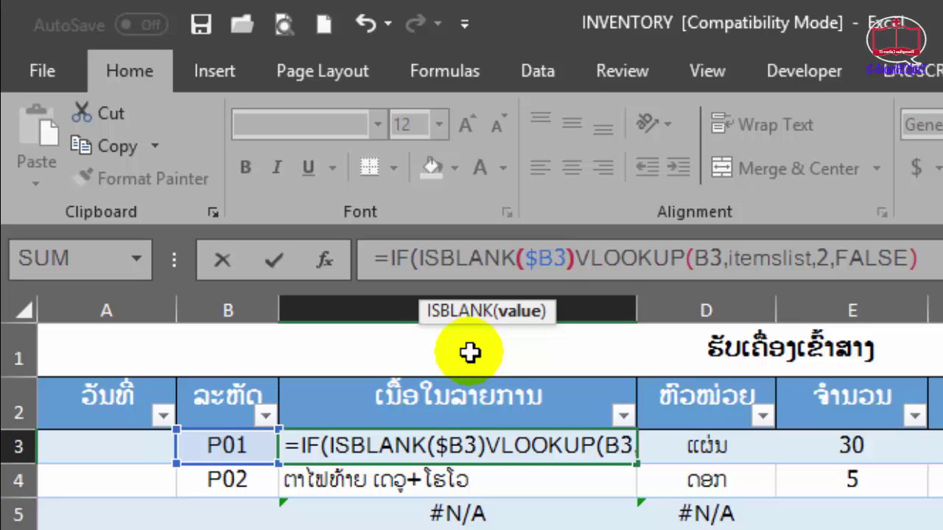
type(",\"")
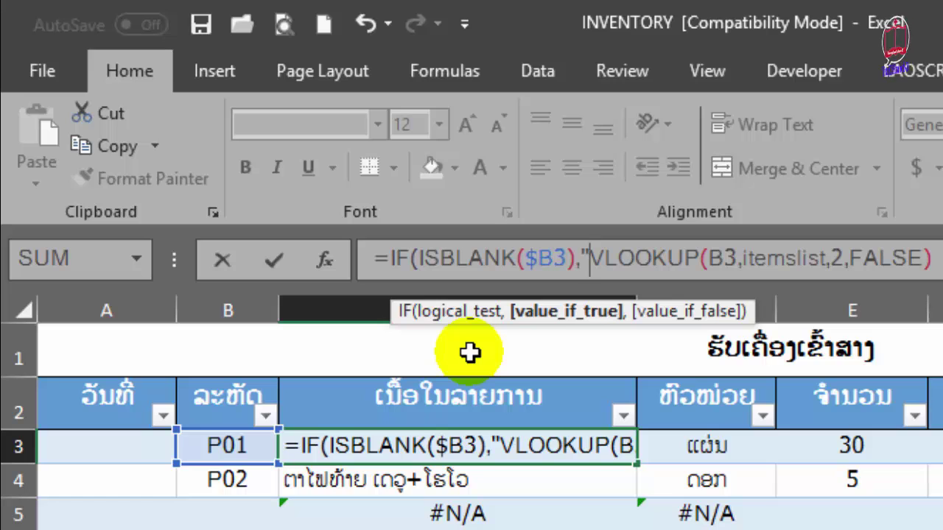
type("\",")
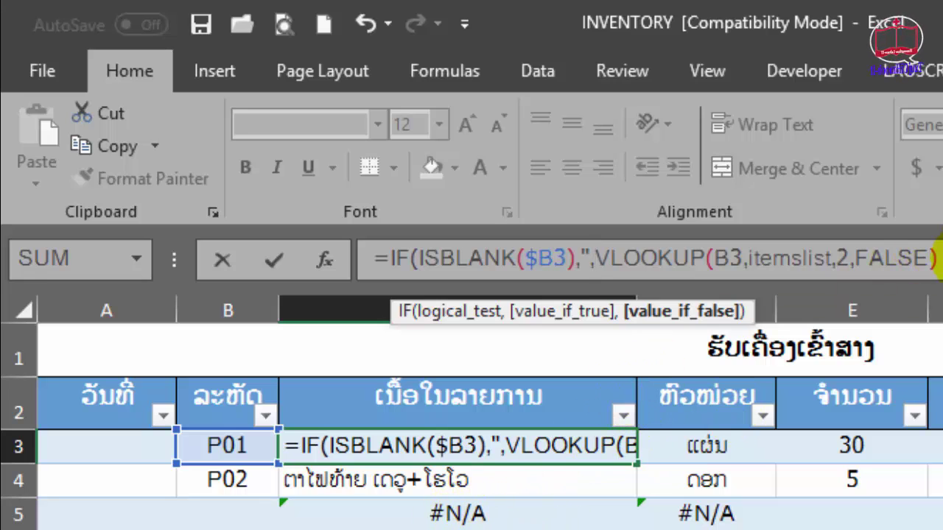
left_click(937, 258)
type(")")
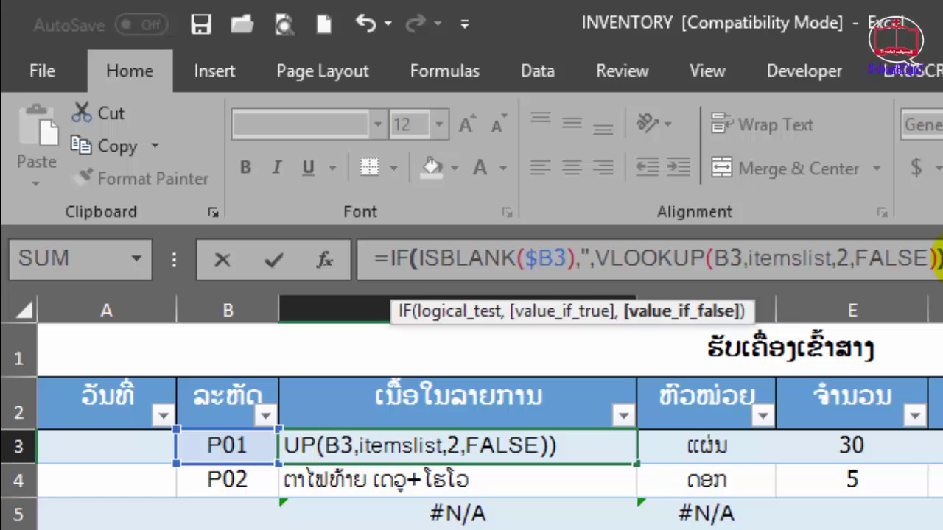
key("Return")
key("Return")
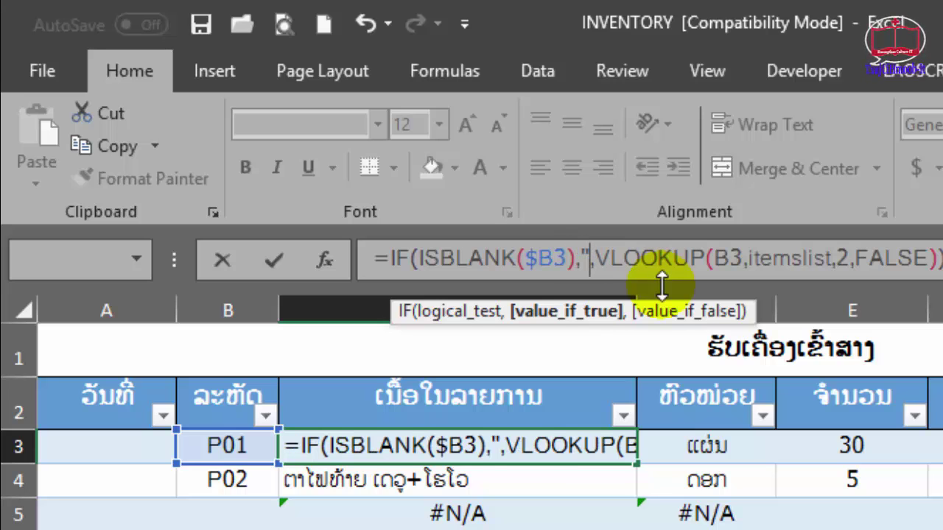
key("BackSpace")
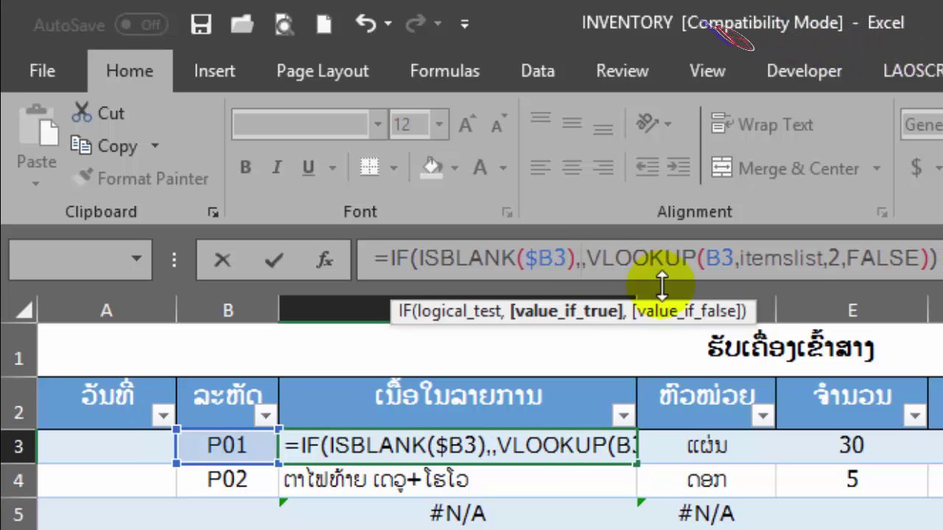
type("\"\"")
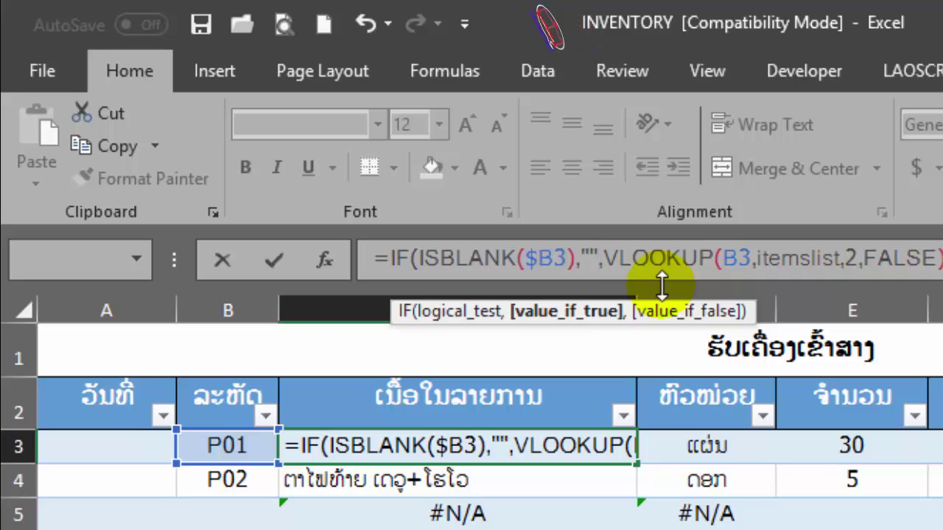
key("Return")
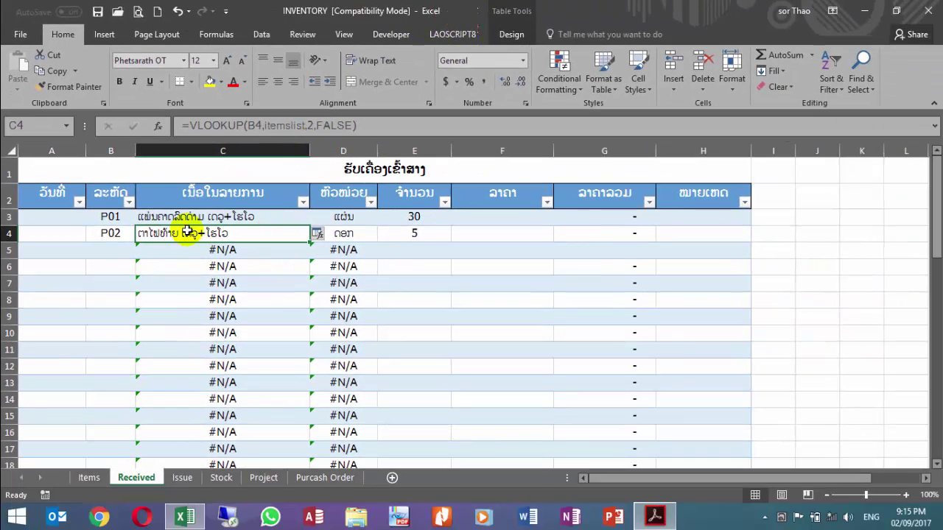
Fill C3's ISBLANK lookup formula down column C to row 53
left_click(213, 216)
scroll(294, 219, "down", 1)
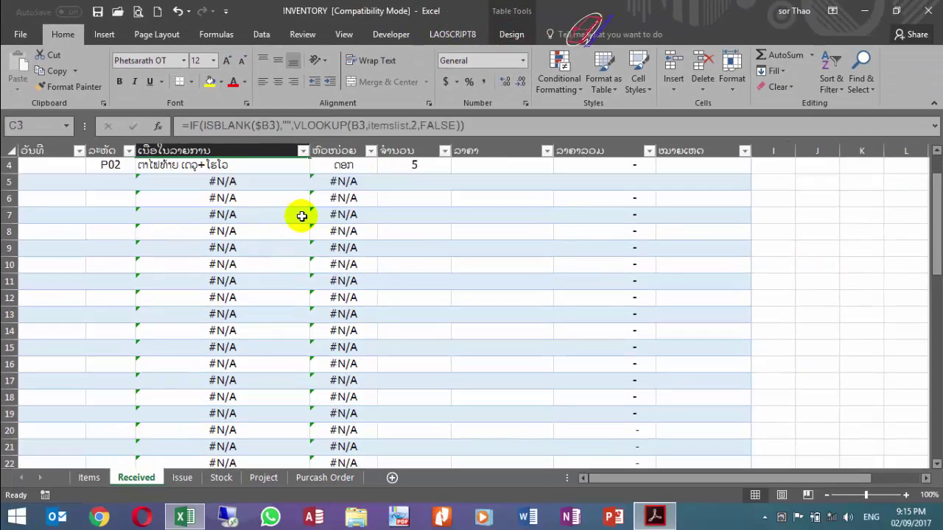
scroll(309, 232, "up", 1)
mouse_move(309, 225)
left_mouse_down()
mouse_move(317, 485)
mouse_move(297, 469)
left_mouse_up()
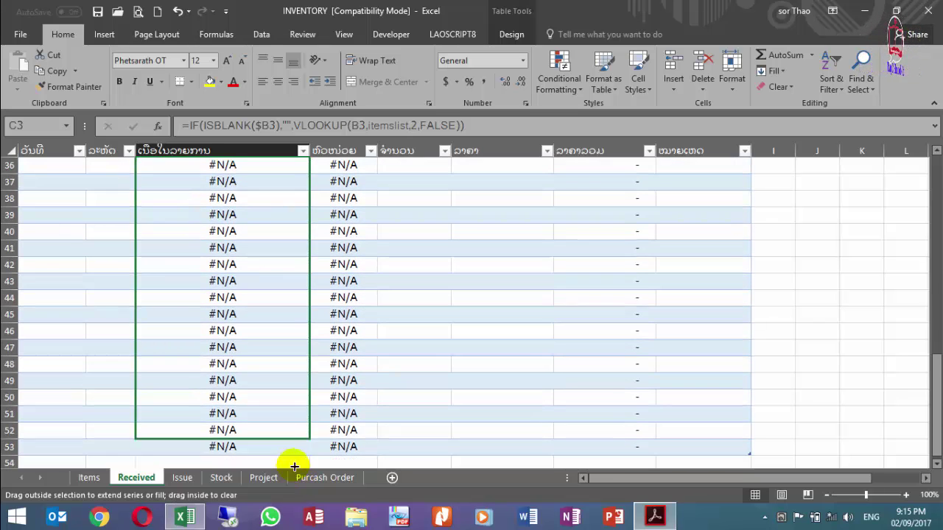
left_click_drag(297, 469, 295, 449)
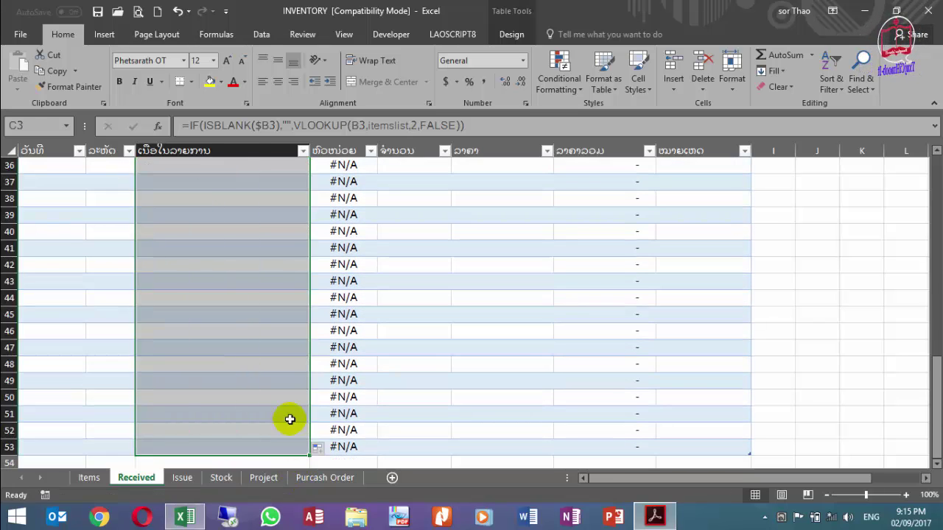
scroll(285, 307, "up", 11)
scroll(231, 302, "up", 1)
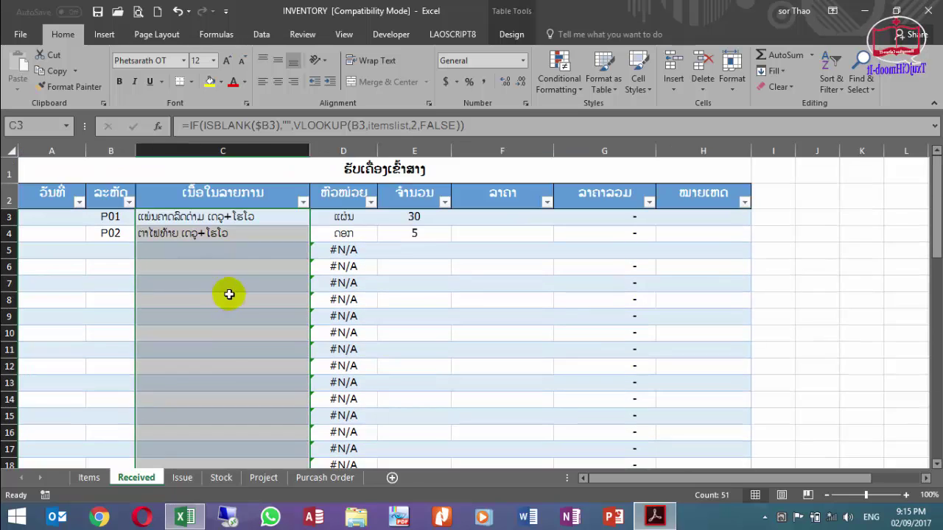
left_click(245, 250)
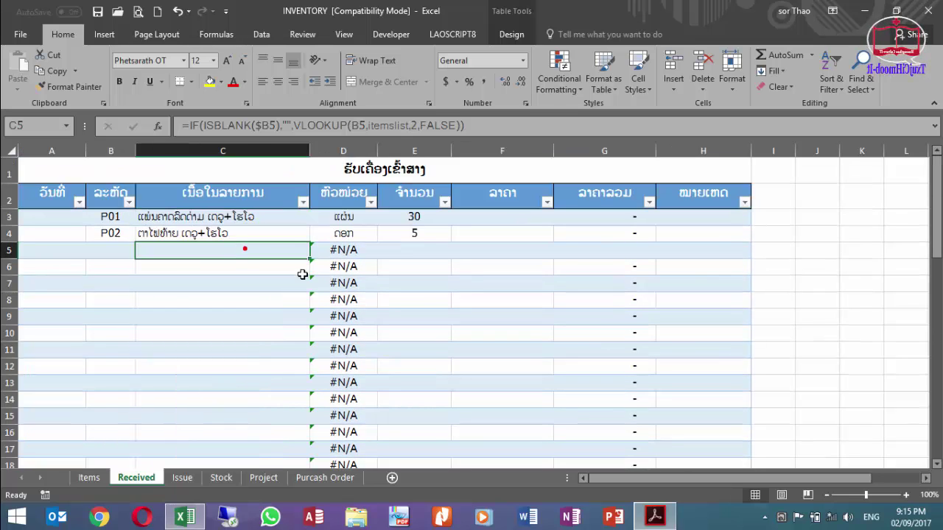
Enter item code P12 in B5 and check the unit formula in D3
left_click(125, 249)
type("P12")
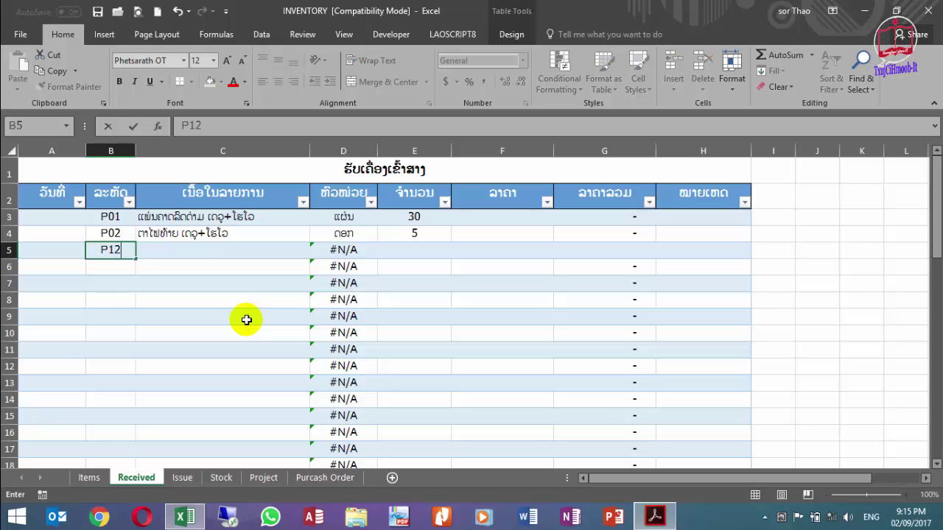
key("Return")
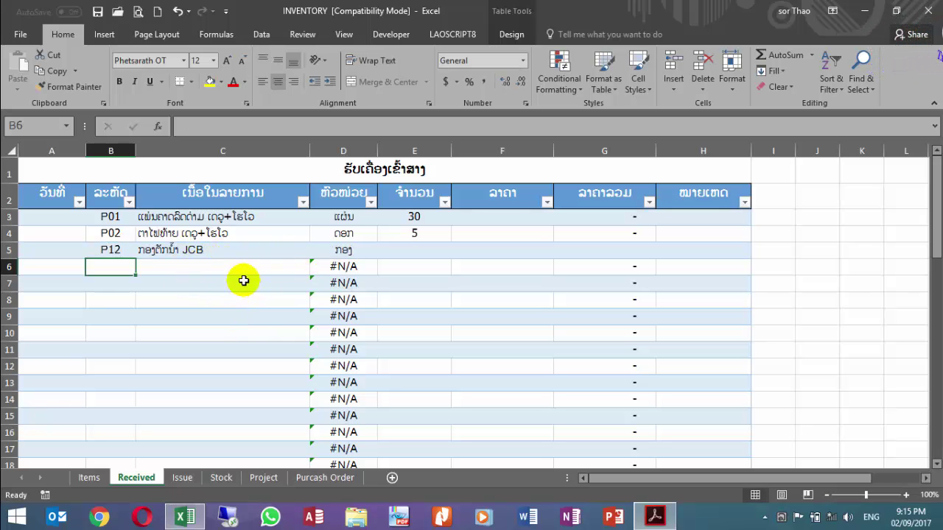
left_click(352, 218)
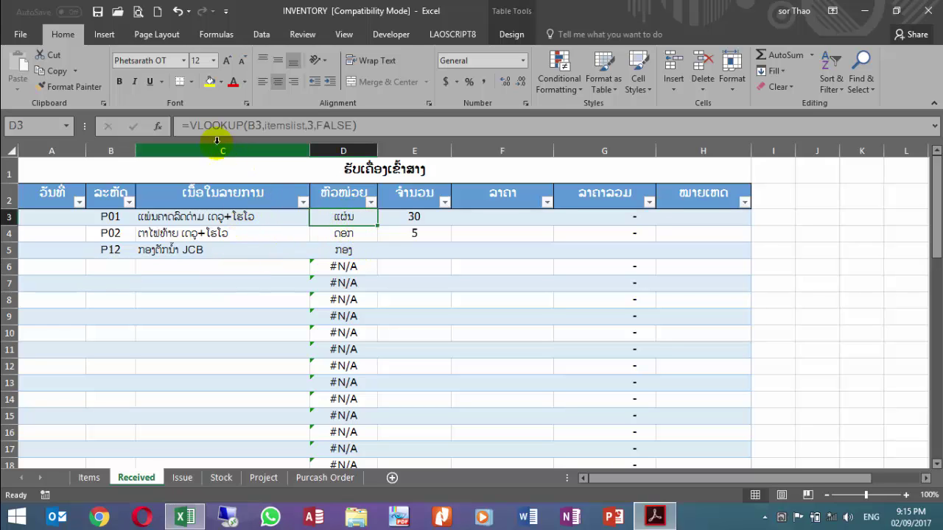
Rewrite D3 as =IF(ISBLANK($B3),"",VLOOKUP(B3,itemslist,3,FALSE)) so it stays blank without a code
left_click(189, 126)
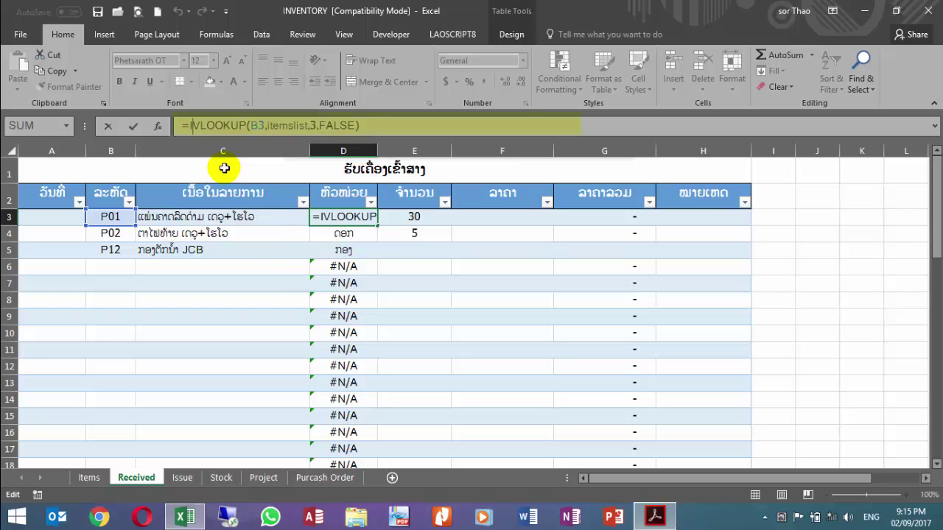
type("IF")
type("(")
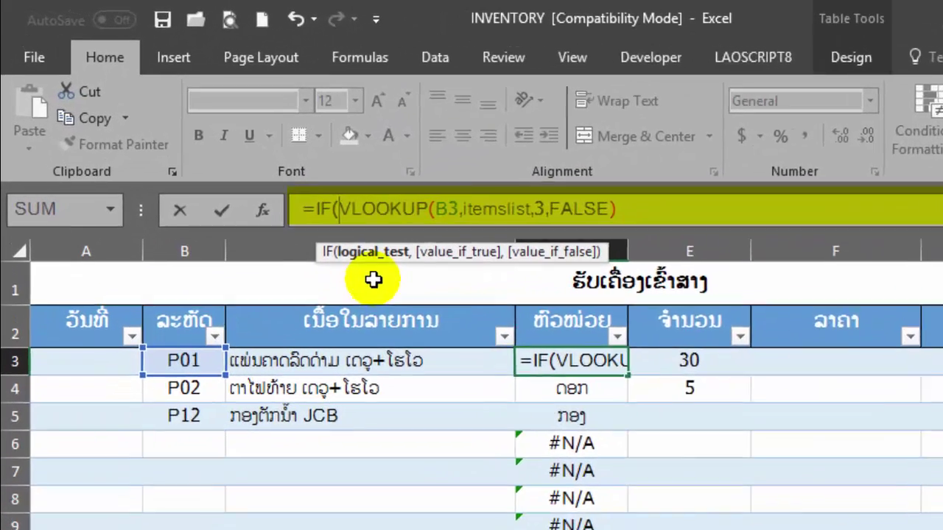
type("IS")
key("Tab")
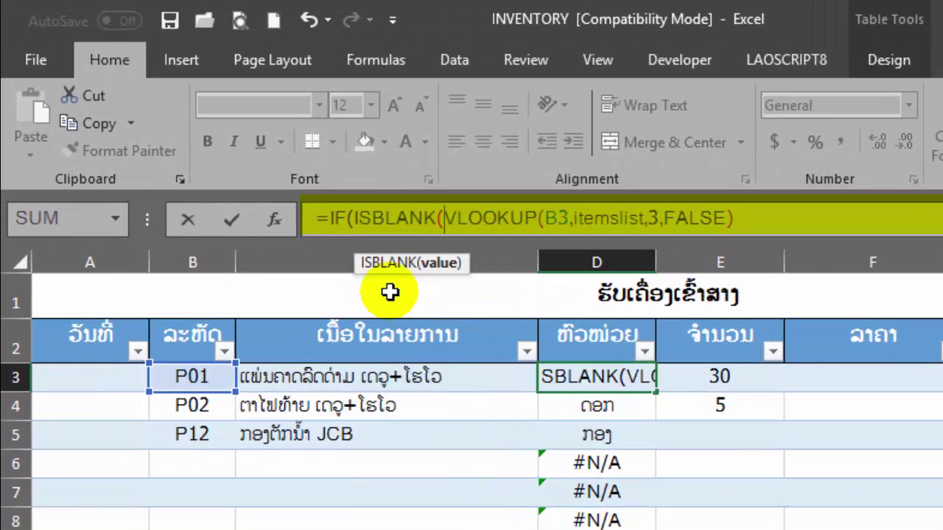
type("B")
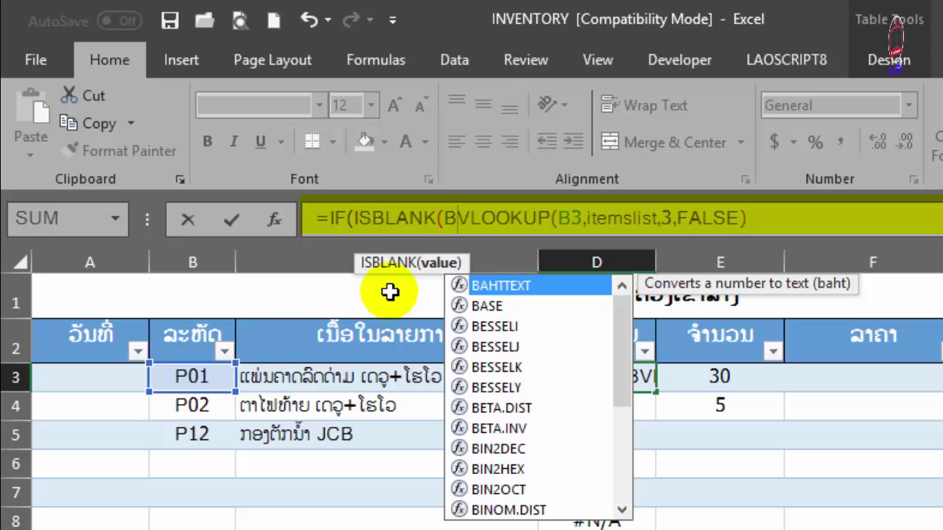
key("BackSpace")
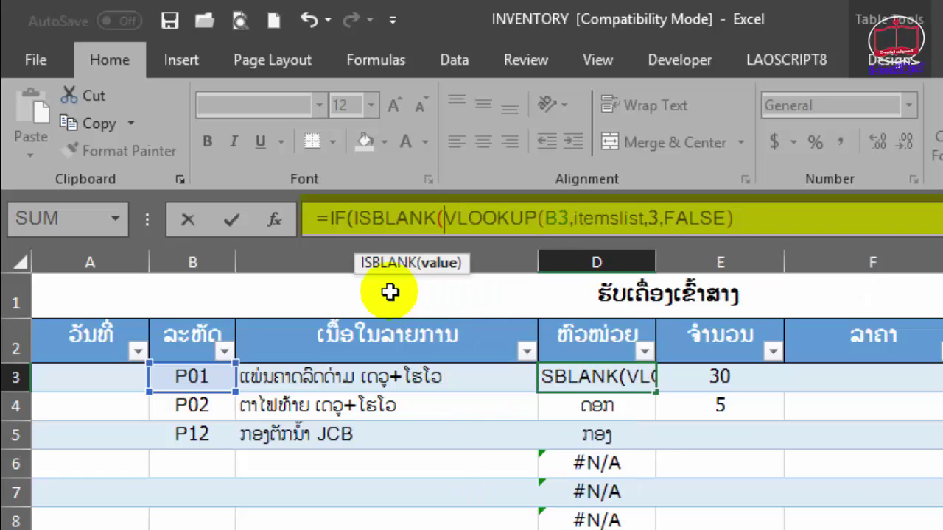
type("$B")
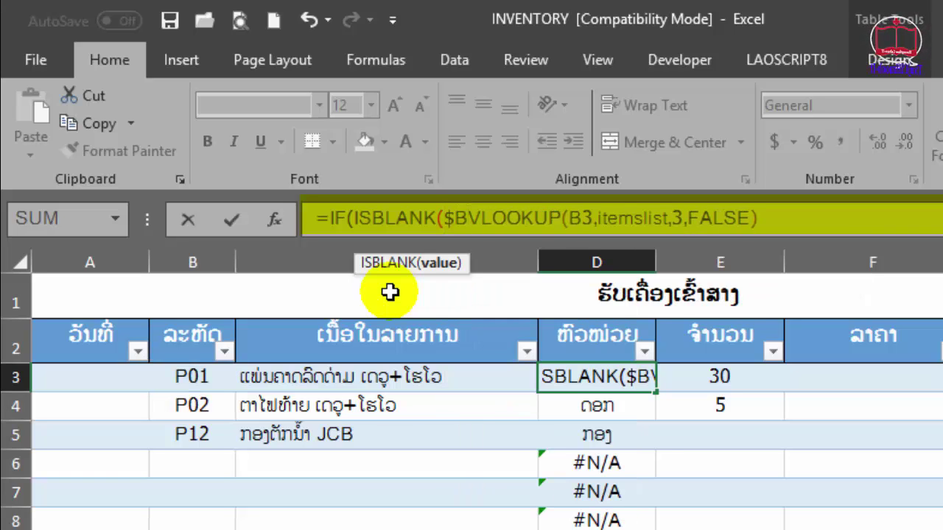
type("3")
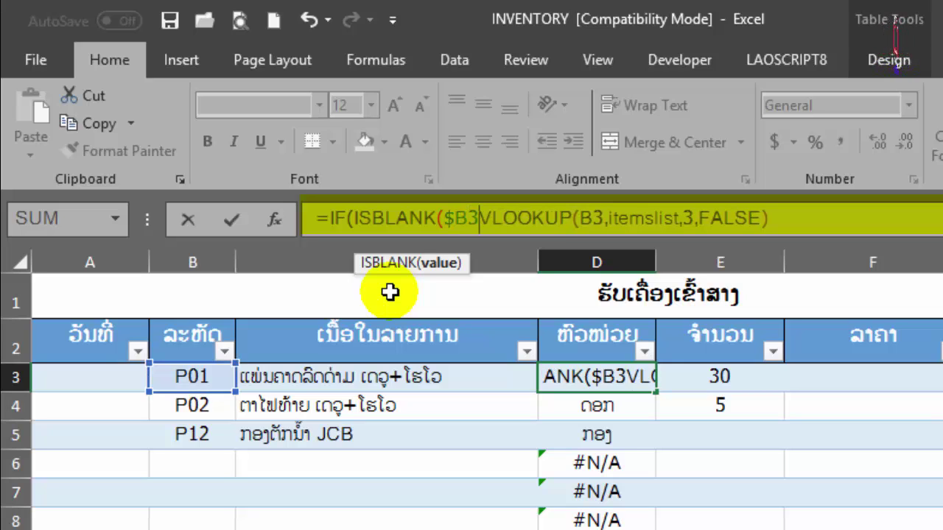
type(")")
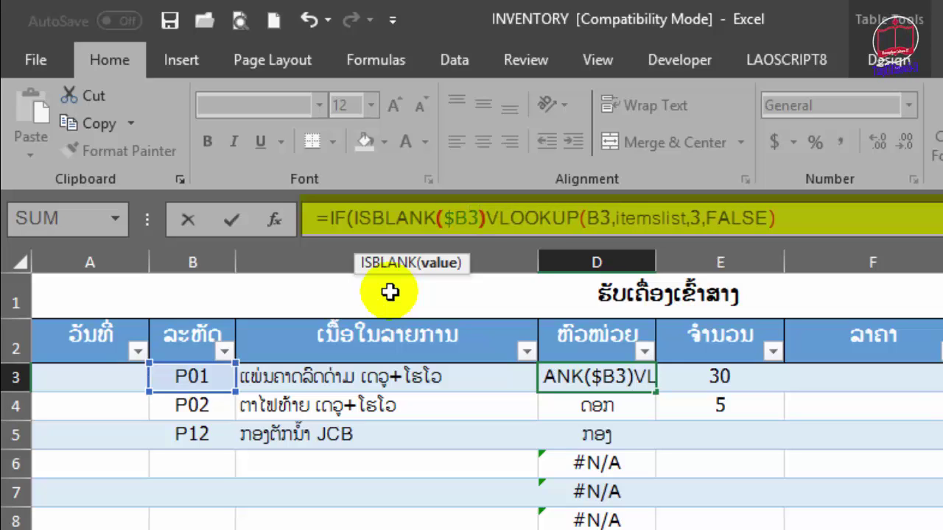
type(",\"\"")
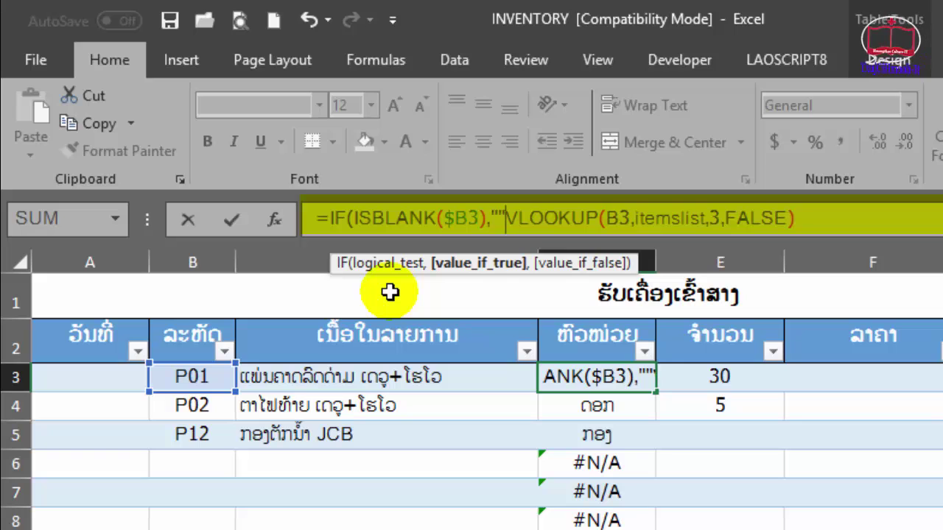
type(",")
left_click(856, 218)
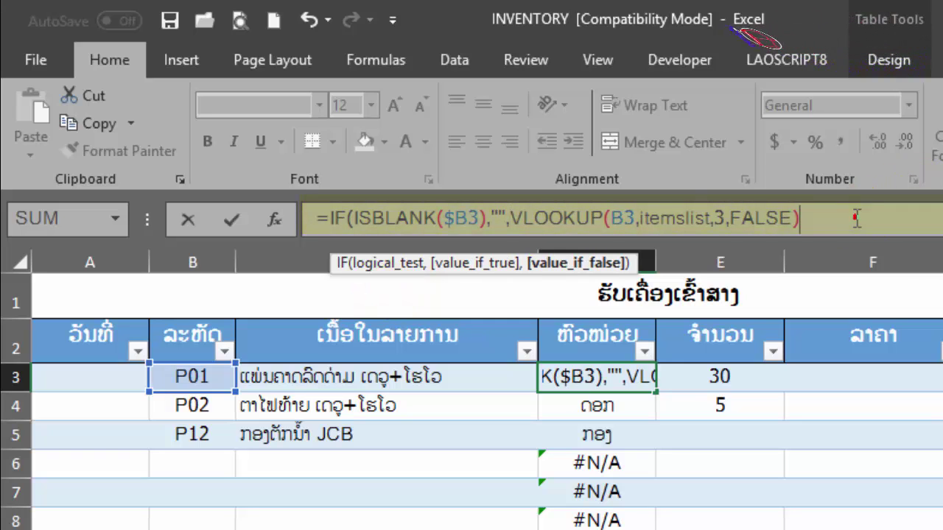
type(")")
key("Return")
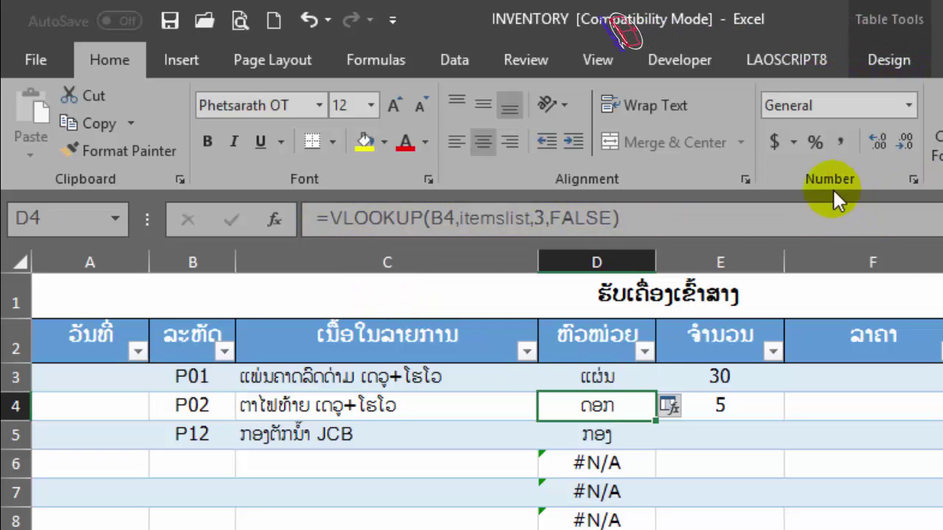
left_click(641, 377)
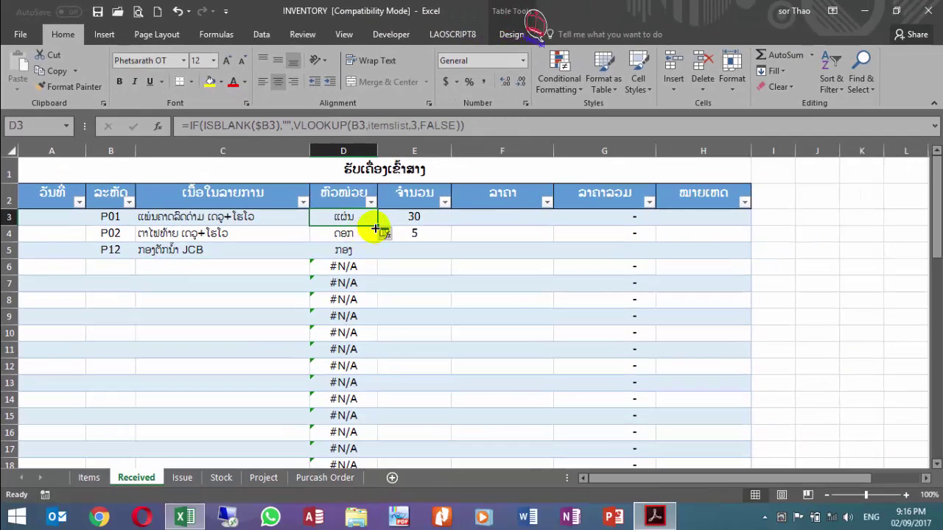
Fill D3's blank-safe unit formula down column D to row 53
left_click_drag(382, 228, 382, 495)
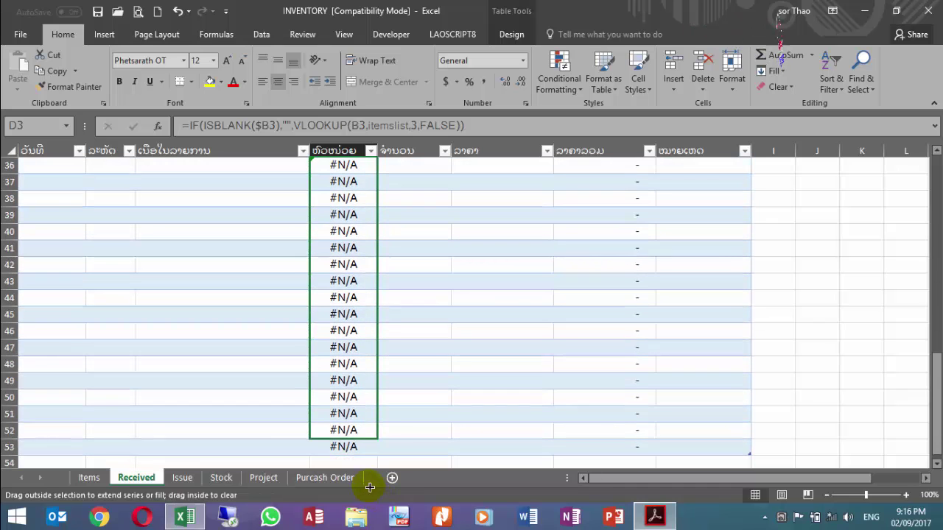
left_click_drag(381, 495, 361, 440)
scroll(415, 290, "up", 5)
scroll(422, 294, "up", 6)
scroll(421, 294, "up", 1)
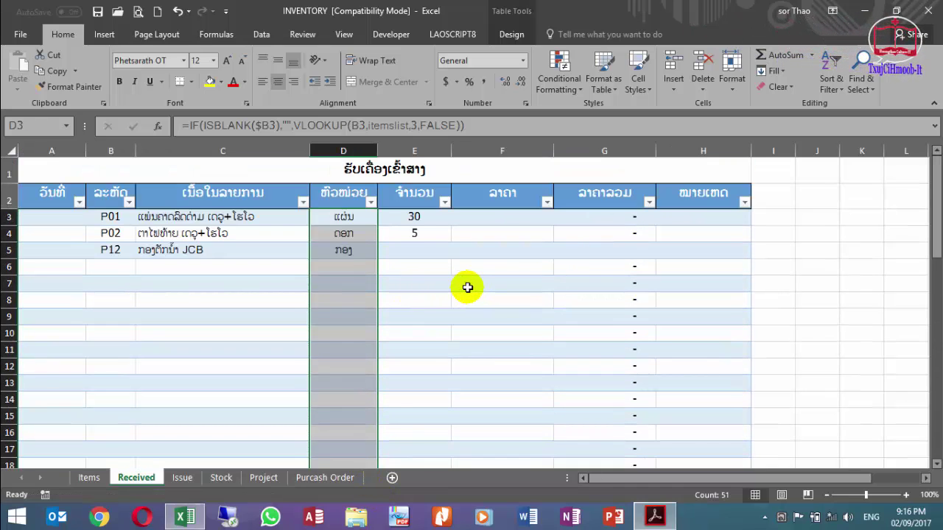
left_click(465, 286)
Enter item code P03 in B6, correcting the initial typo
left_click(124, 266)
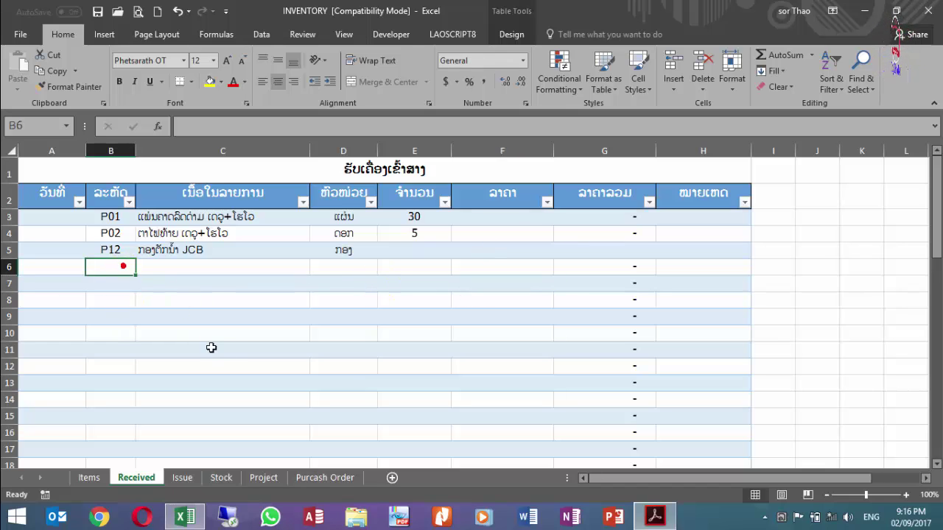
type("PC")
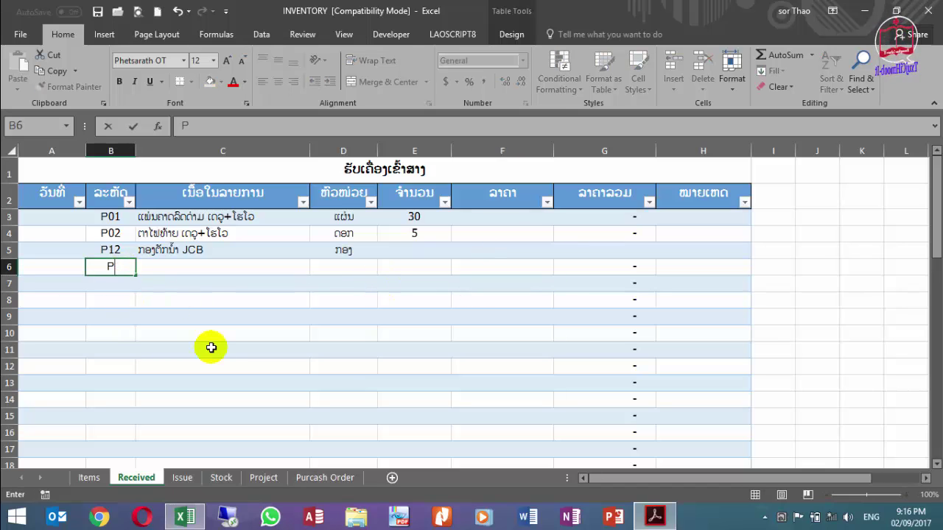
type("3")
key("Return")
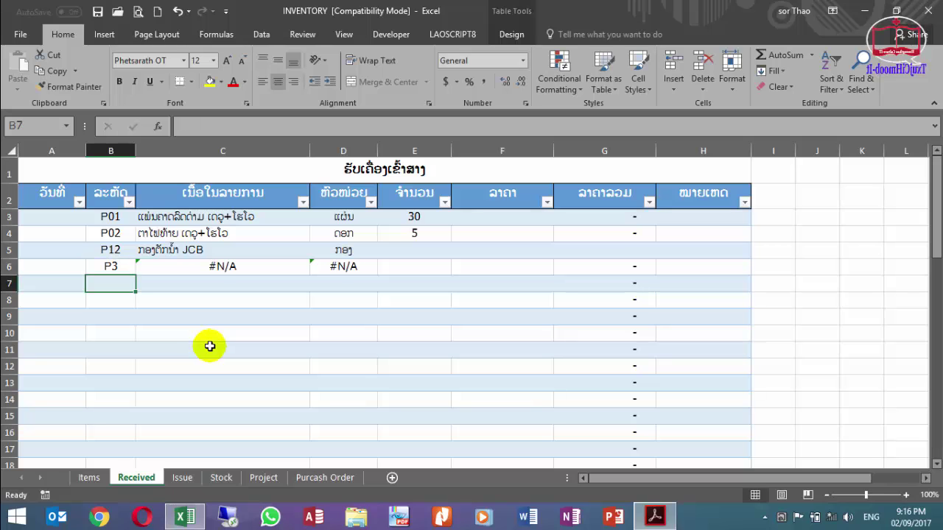
left_click(122, 269)
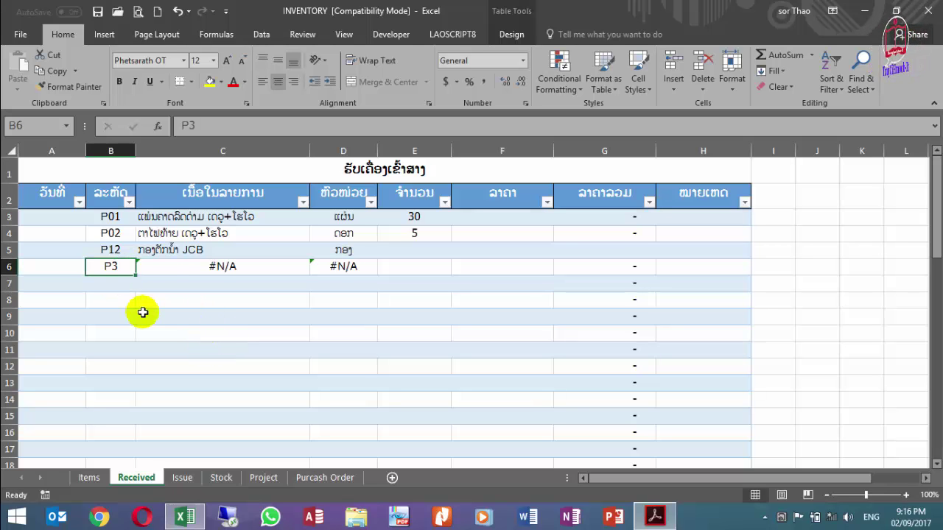
type("P")
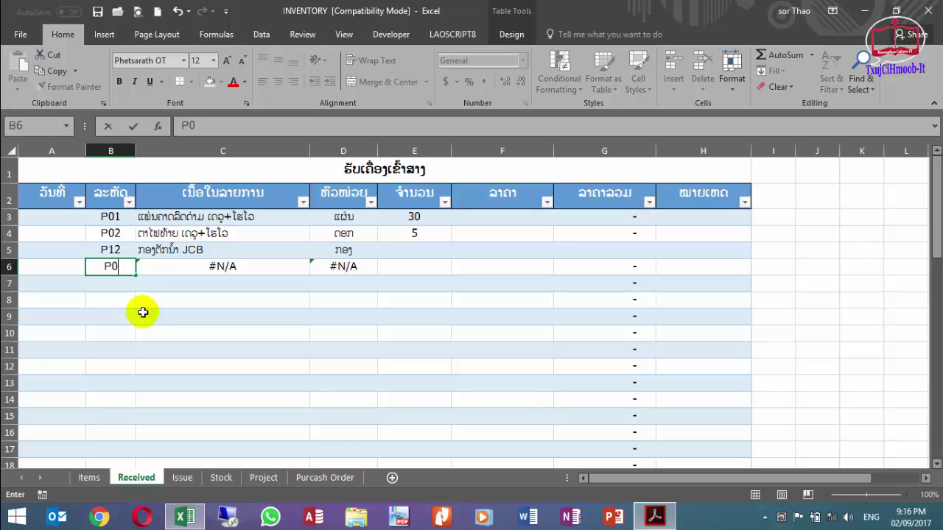
type("3")
key("Return")
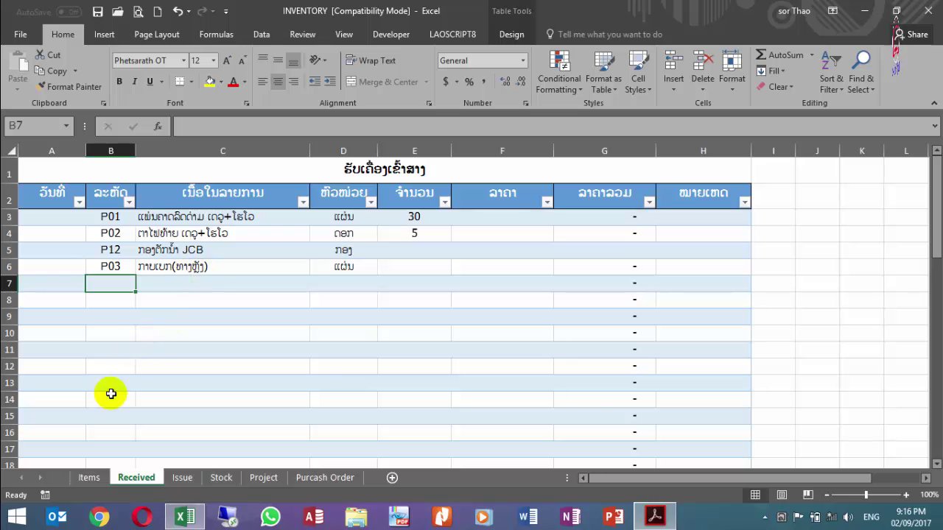
Check the P03 row on the Items sheet and return to the Received sheet
left_click(87, 477)
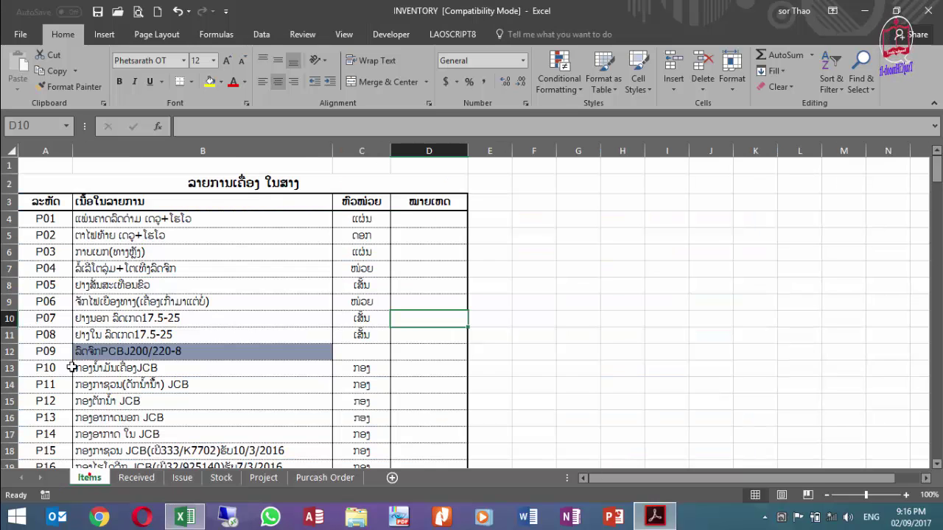
left_click(9, 252)
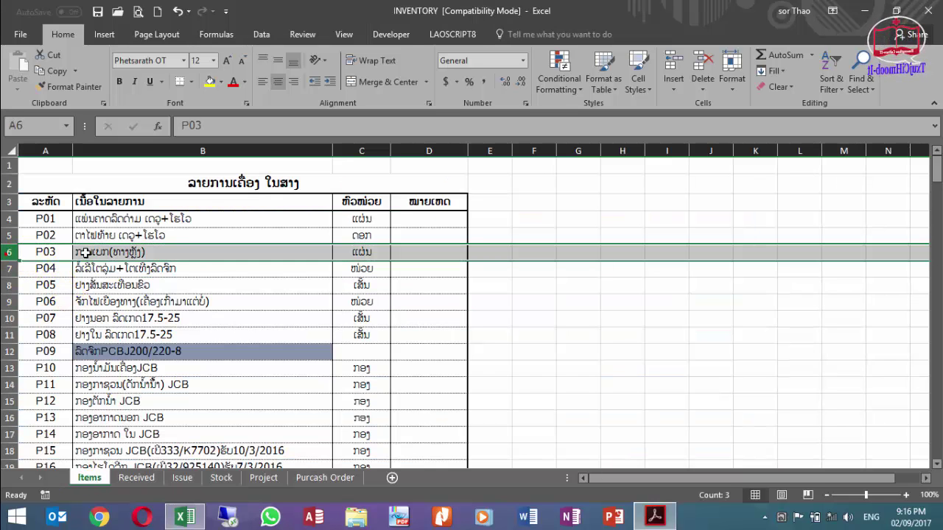
left_click(217, 302)
left_click(142, 479)
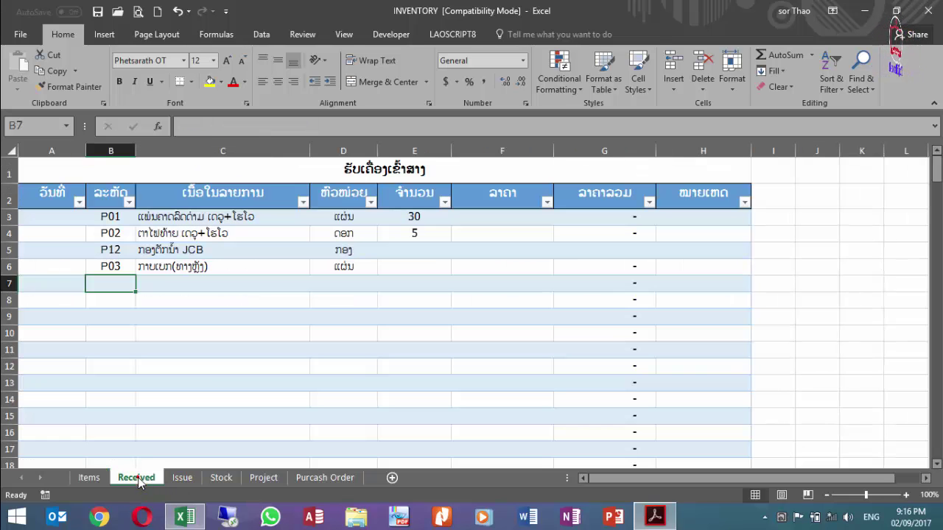
Change G3's total formula to =IF(ISBLANK($F3),"",E3*F3)
left_click(613, 220)
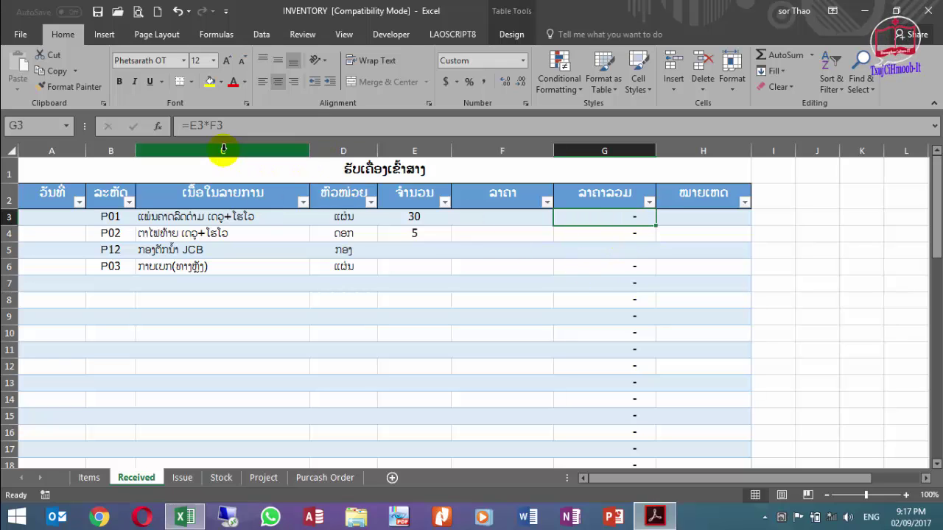
left_click(189, 125)
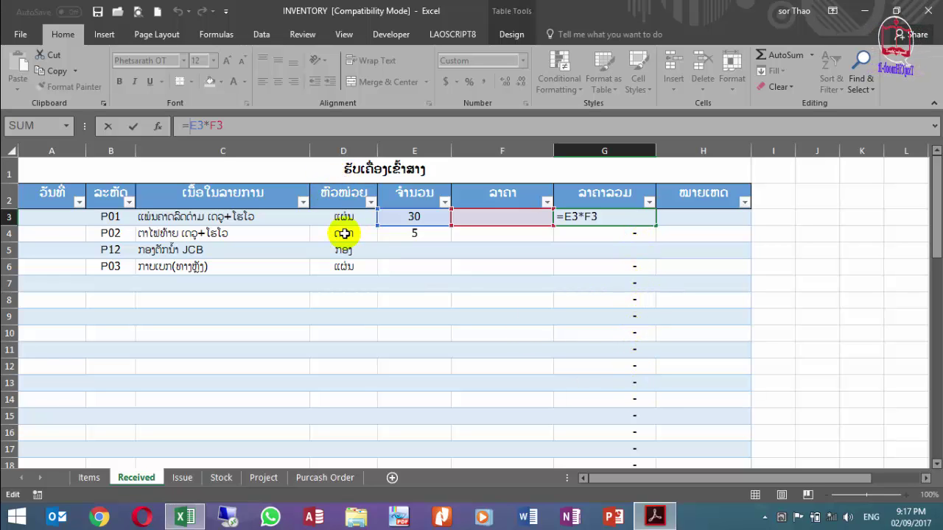
type("IF(")
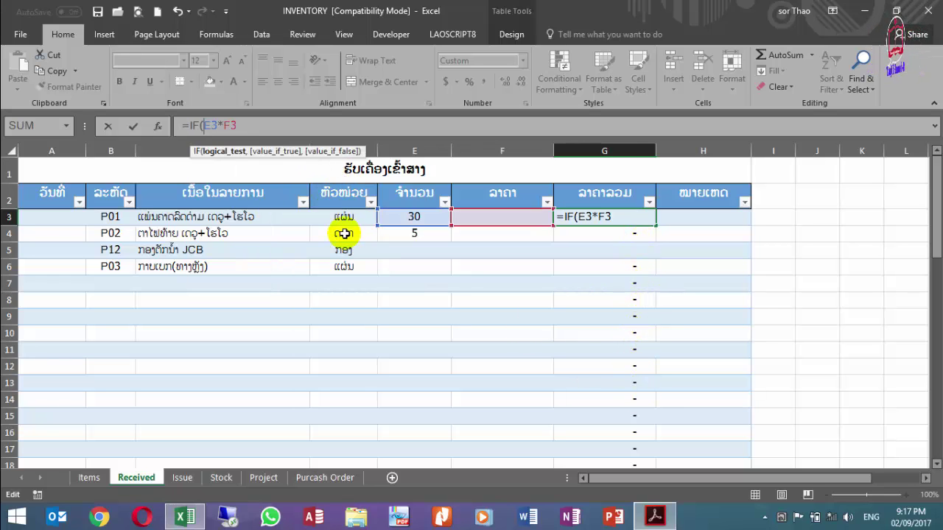
type("IS")
key("Tab")
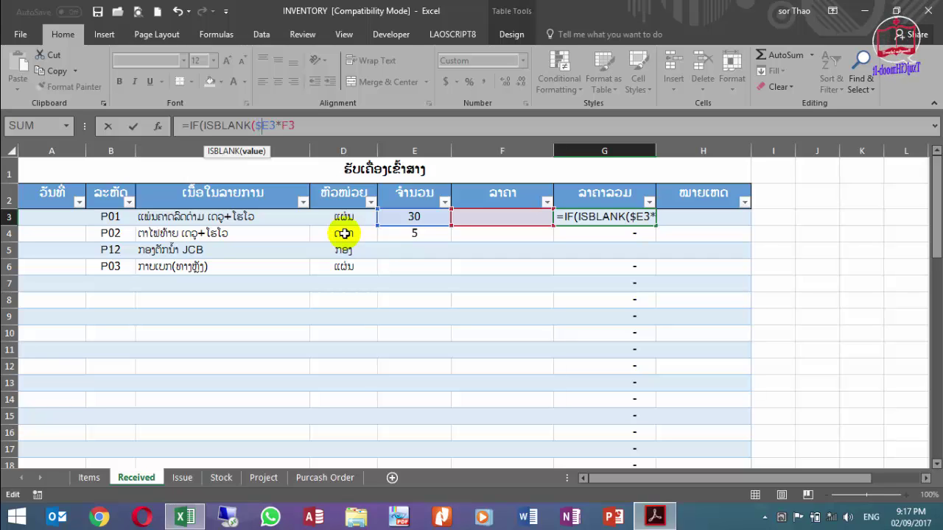
type("F3")
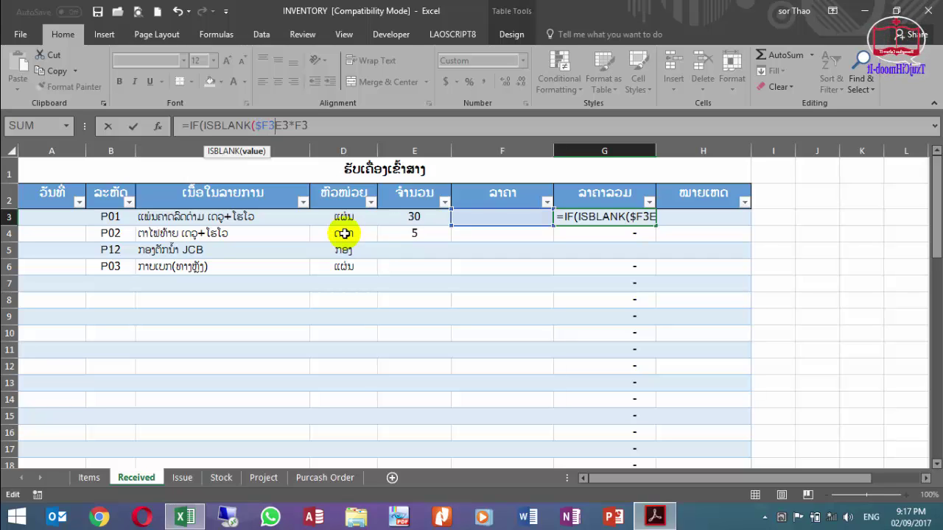
type(")")
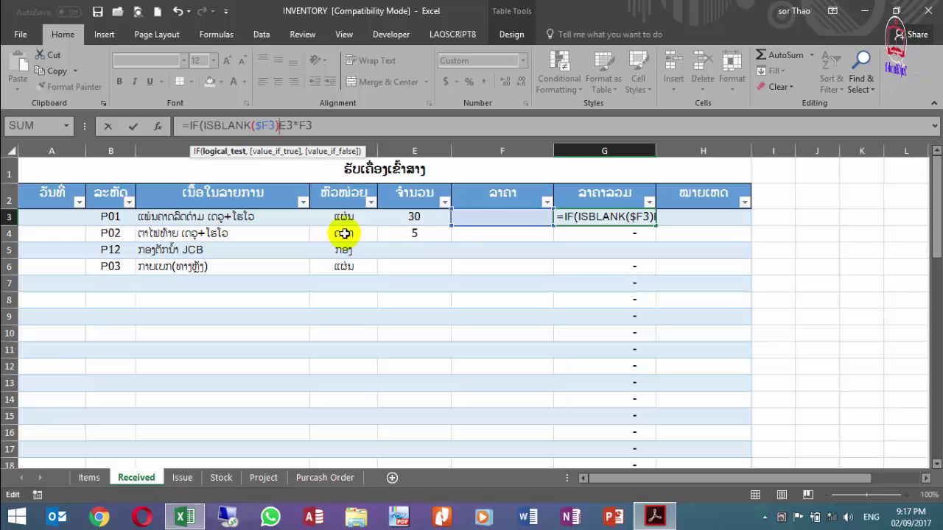
type(",\"\",")
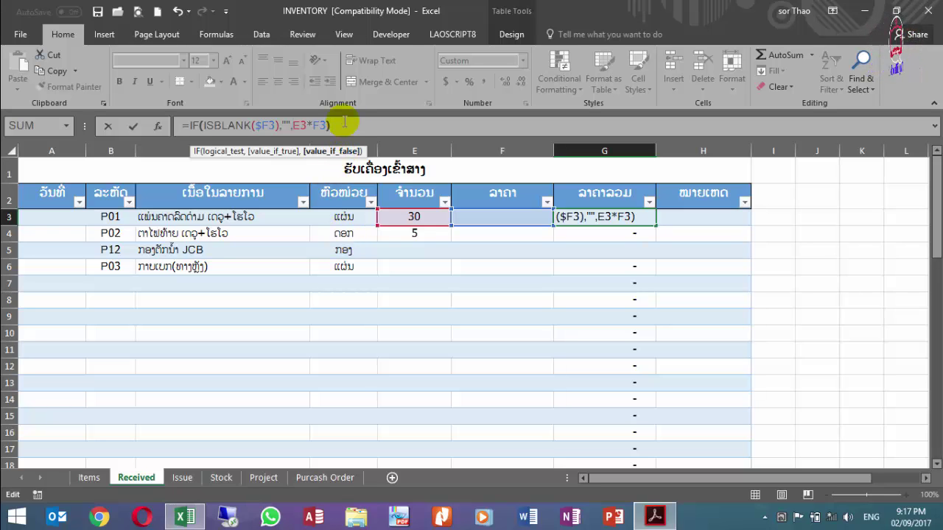
key("Return")
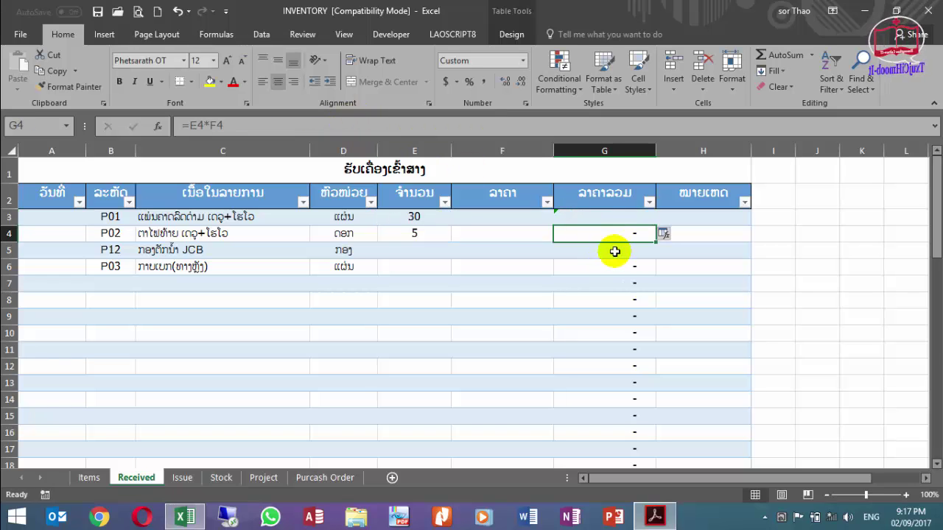
Fill G3's blank-safe total formula down column G to row 53
left_click(684, 248)
left_click(613, 219)
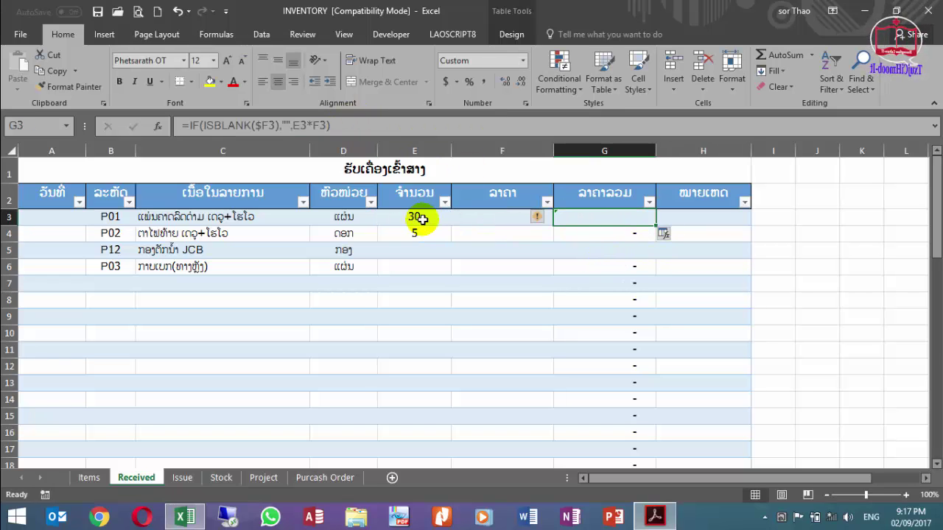
left_click(492, 216)
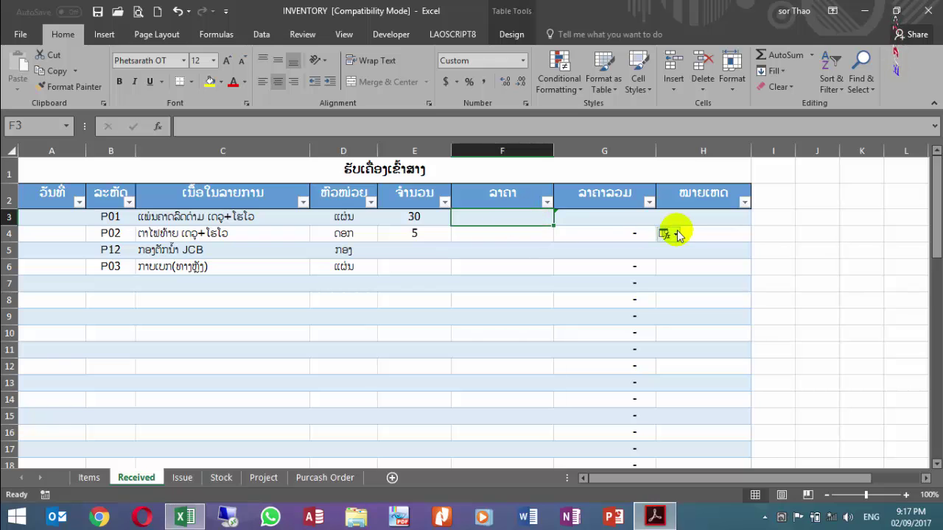
left_click(642, 220)
left_click_drag(651, 226, 658, 496)
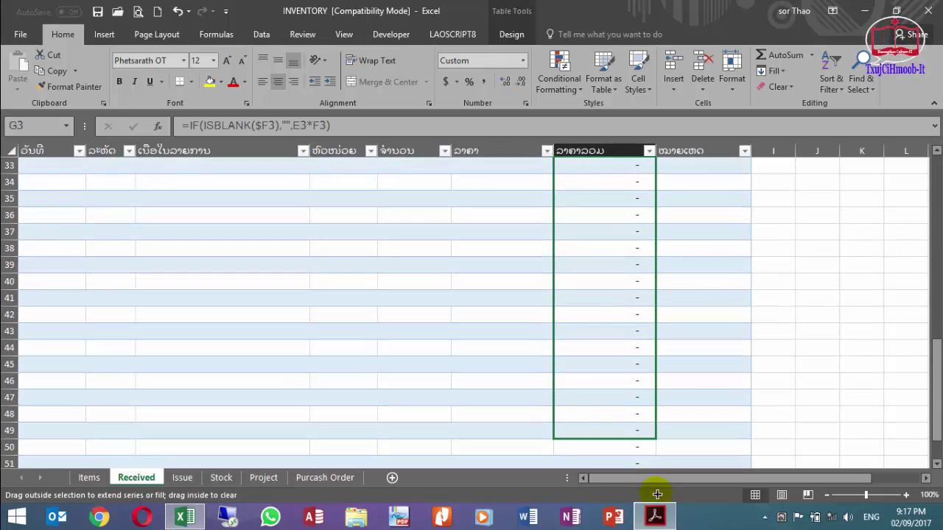
left_click_drag(659, 496, 653, 451)
scroll(667, 326, "up", 6)
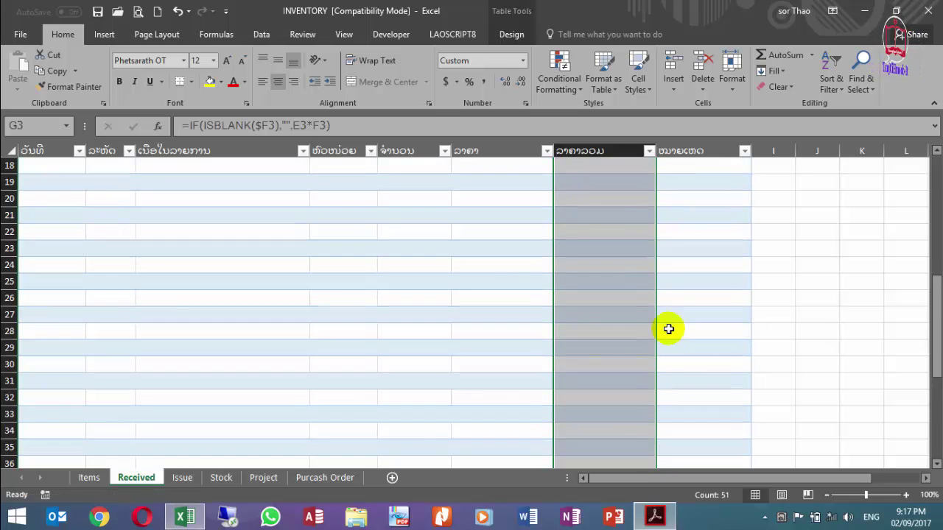
scroll(570, 303, "up", 6)
Check the filled totals in rows 4 and 8, then select P01's price cell F3
left_click(568, 302)
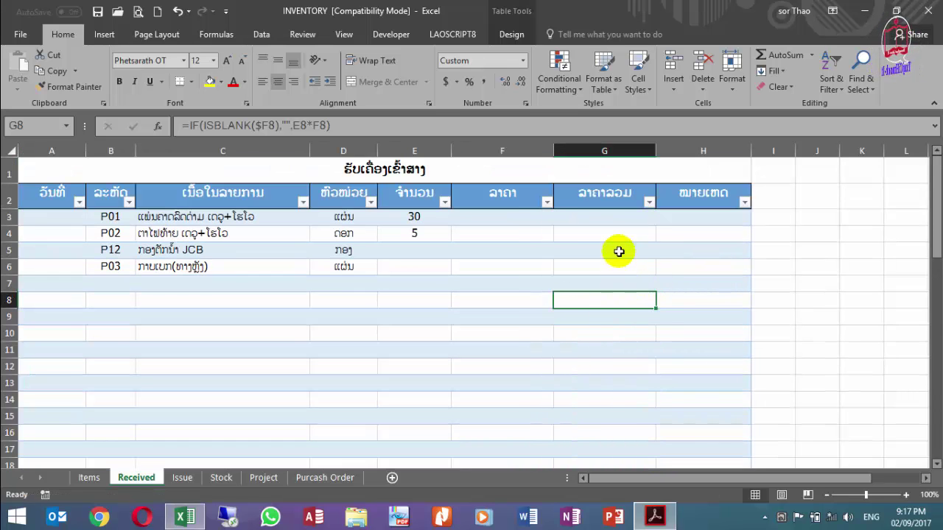
left_click(631, 232)
left_click(597, 217)
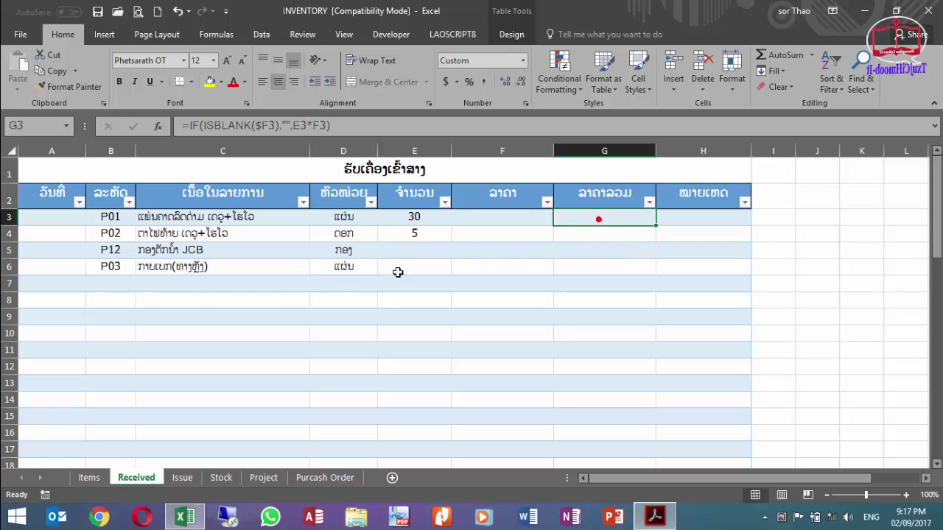
left_click(497, 221)
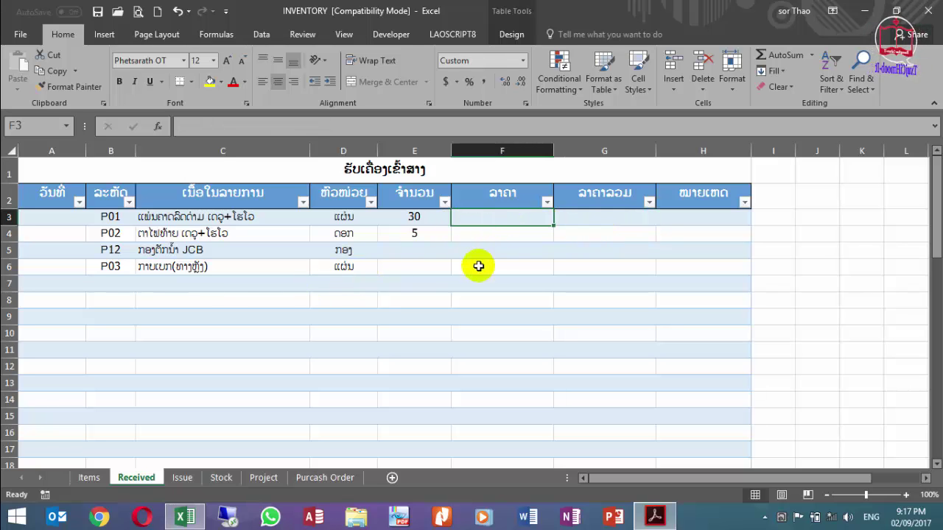
left_click(487, 238)
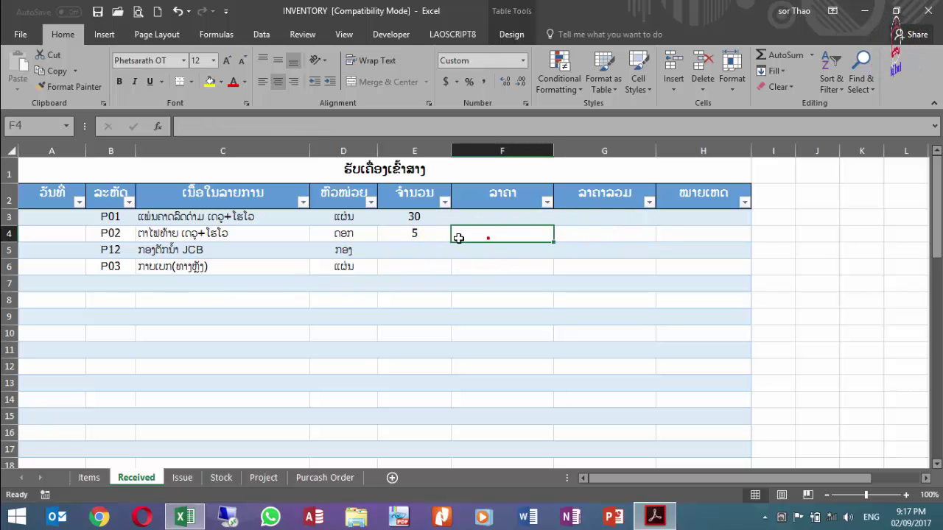
left_click(517, 218)
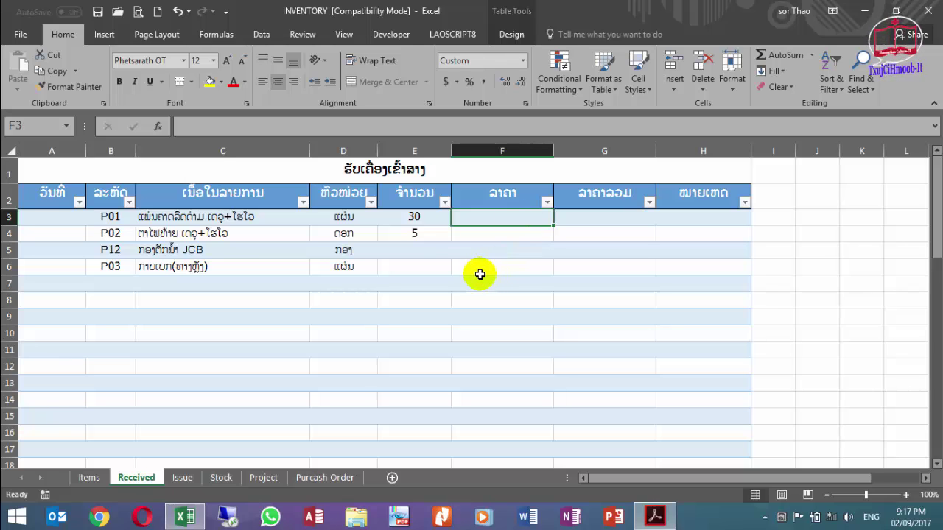
Enter 10000 as P01's price in F3, then review the P02 and P12 rows on the Stock sheet
type("10,000")
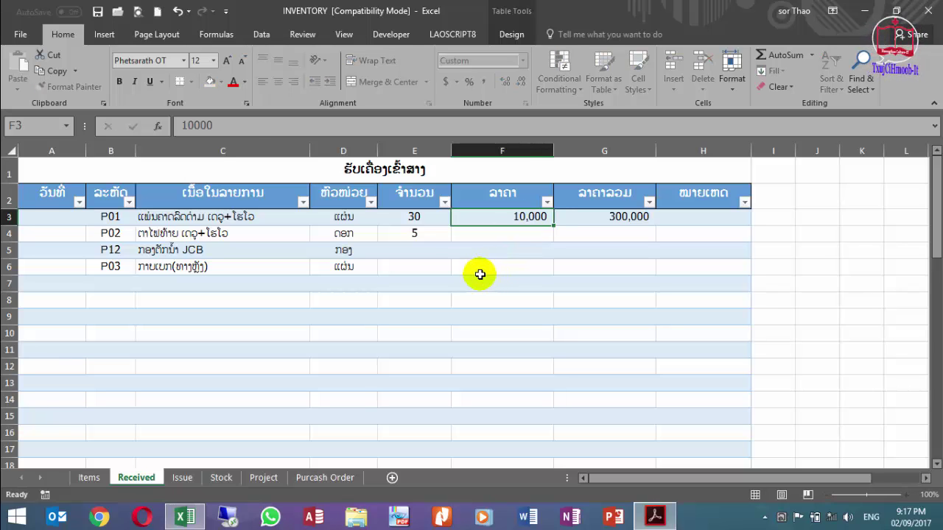
key("Tab")
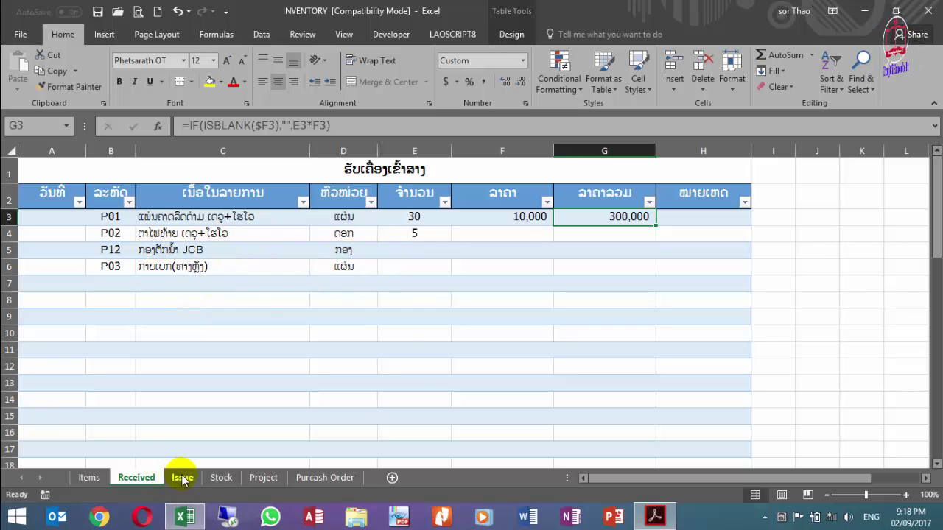
left_click(221, 477)
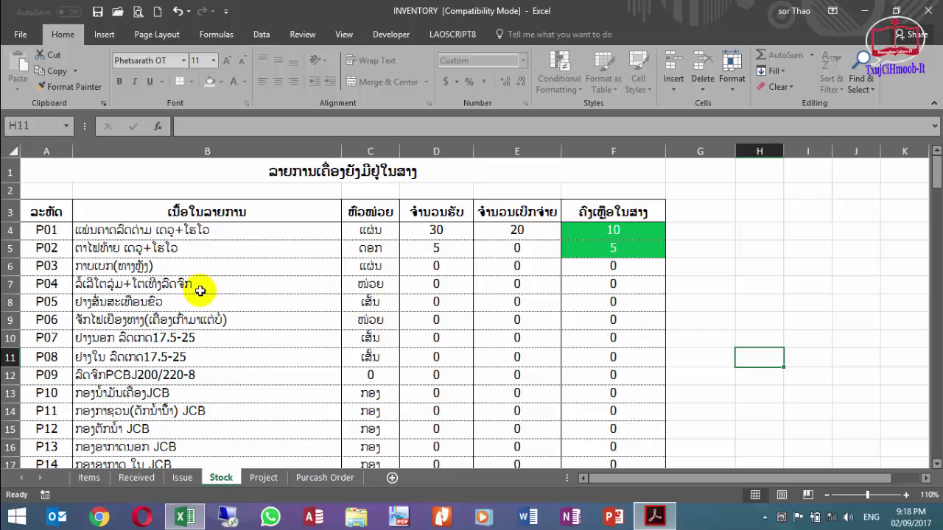
left_click(10, 248)
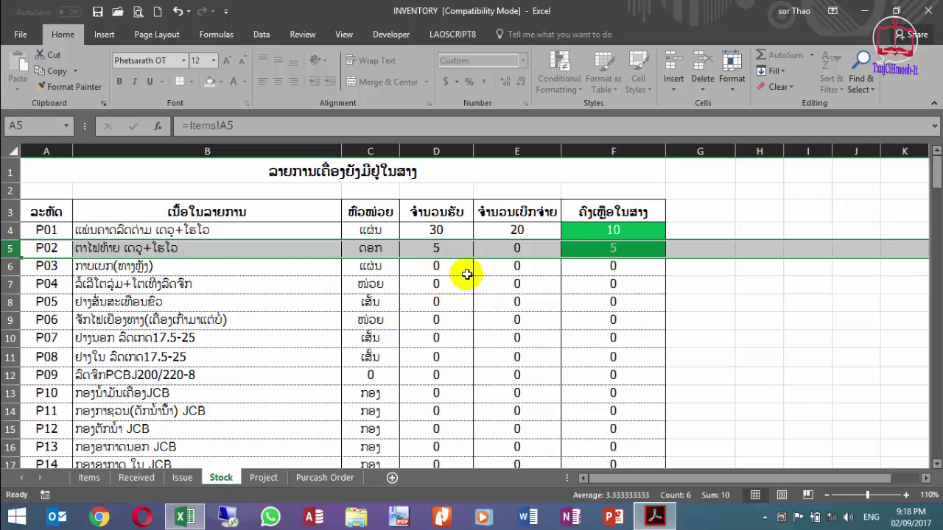
left_click(447, 248)
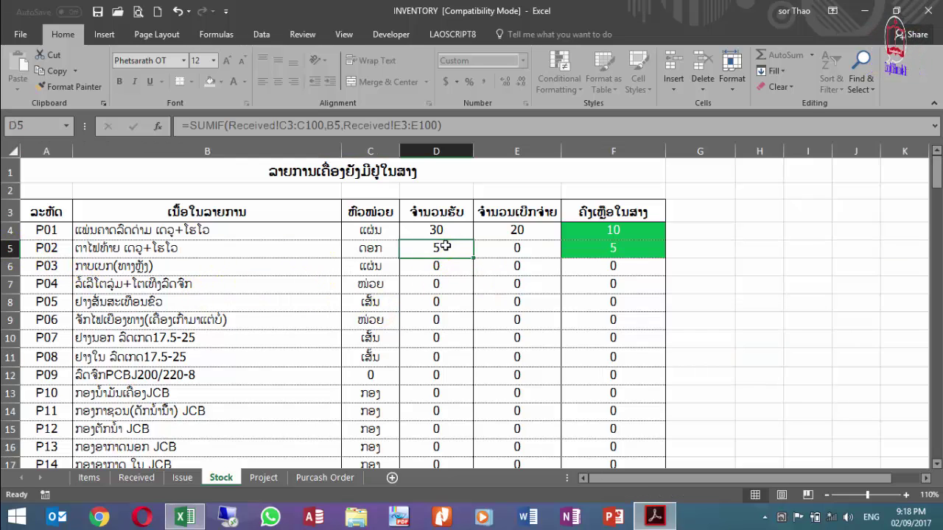
left_click(614, 251)
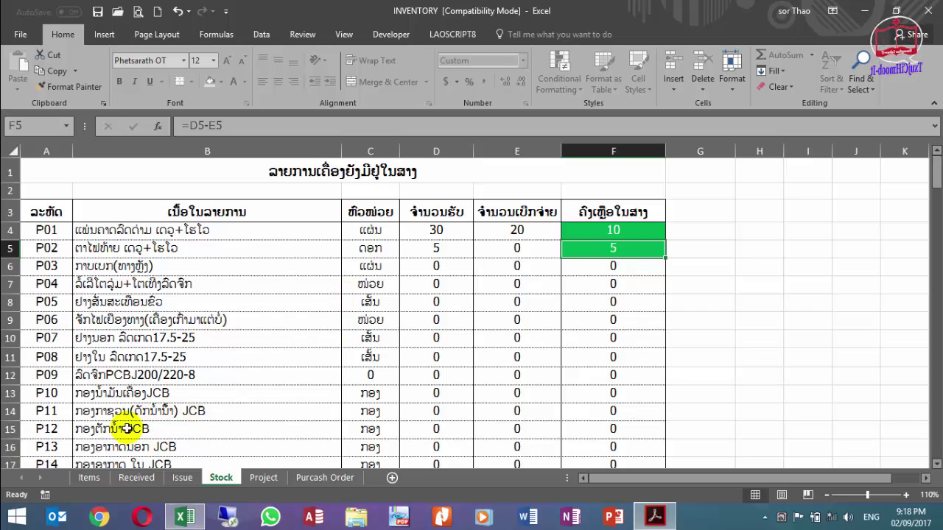
left_click(6, 429)
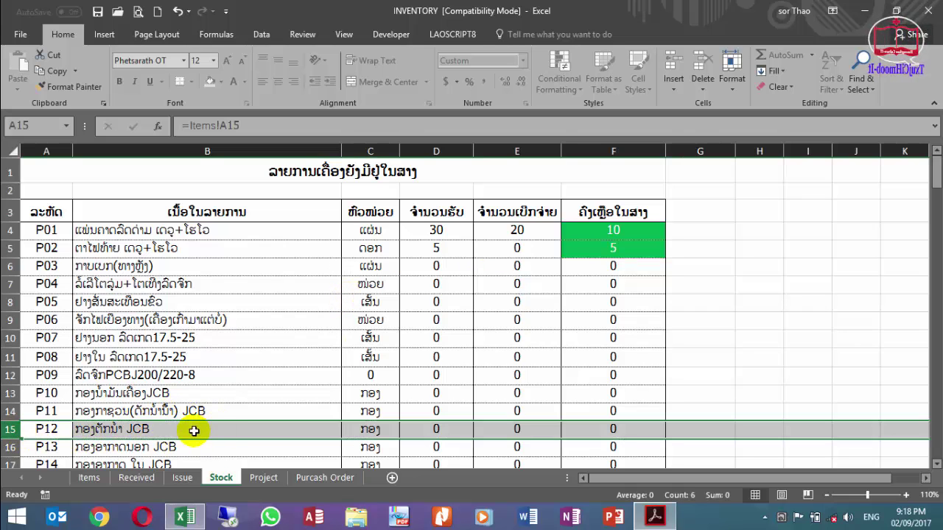
left_click(144, 479)
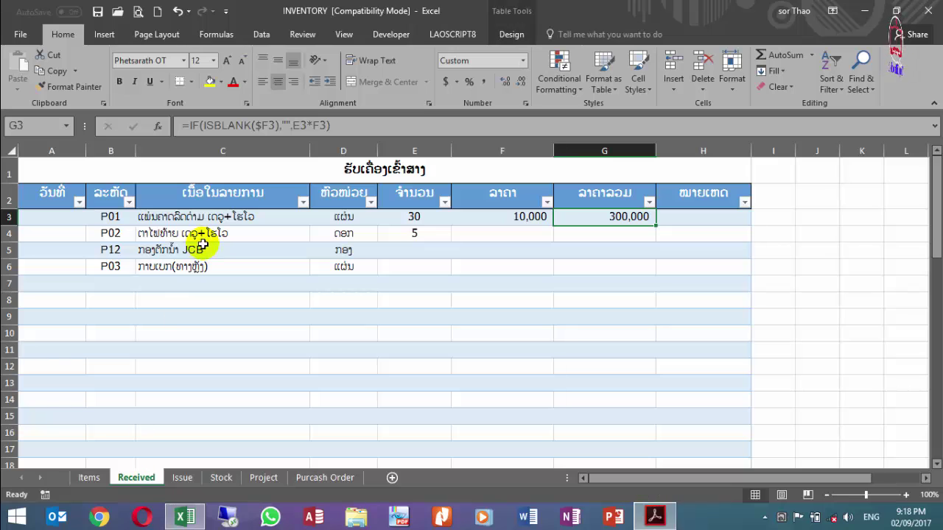
Enter quantity 15 and unit price 15000 for P12 on the Received sheet
left_click(9, 249)
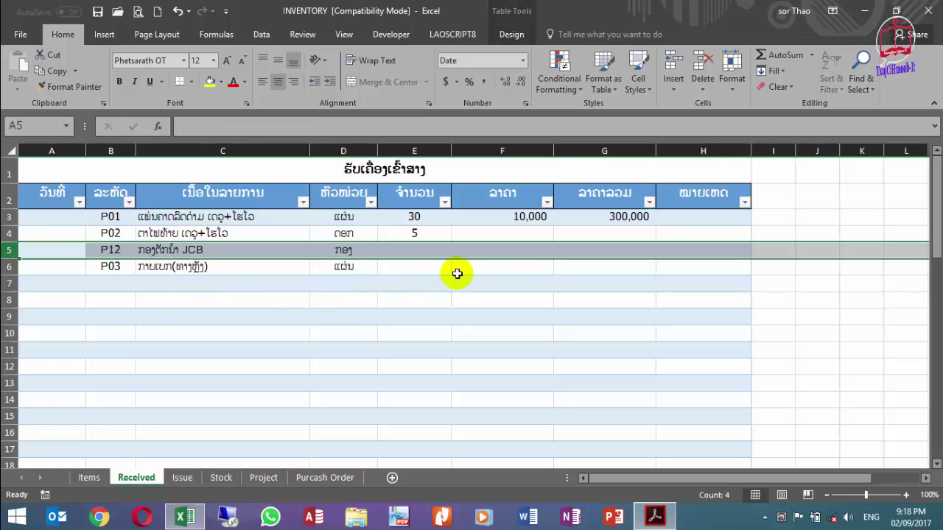
left_click(433, 254)
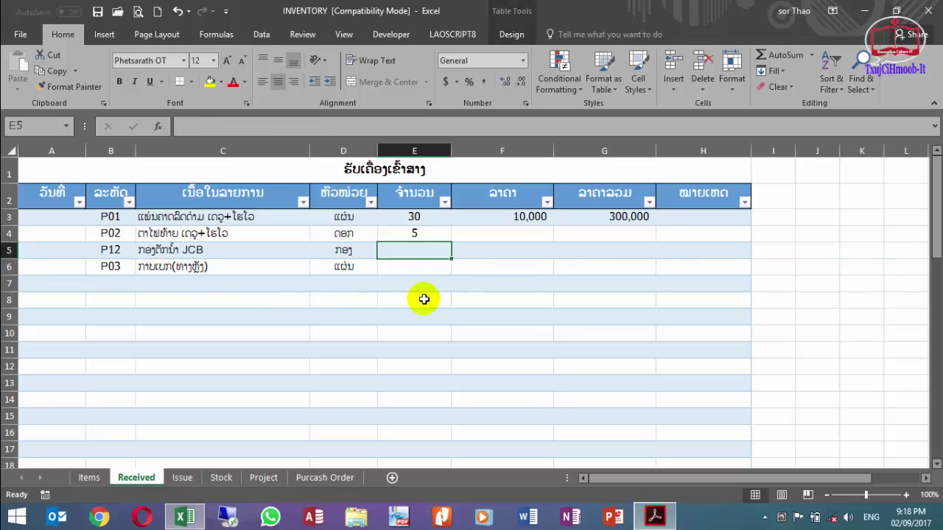
type("15")
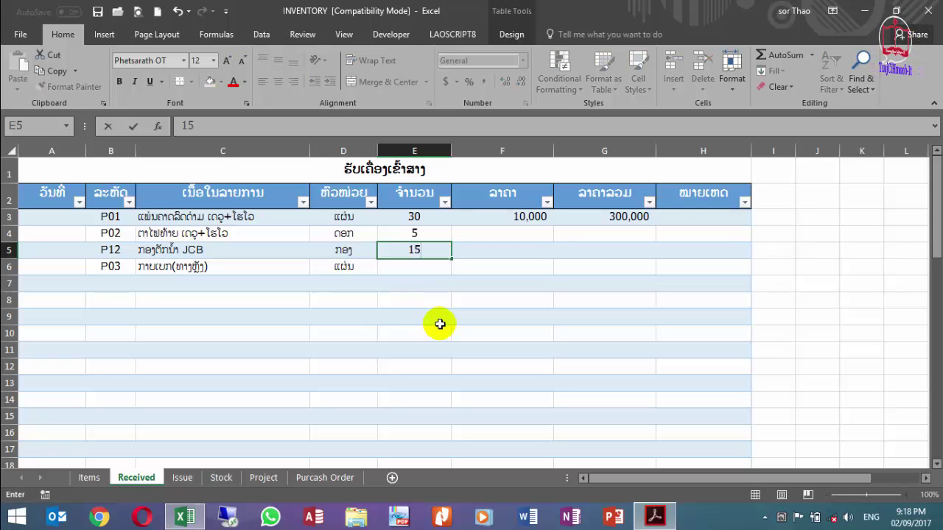
key("Tab")
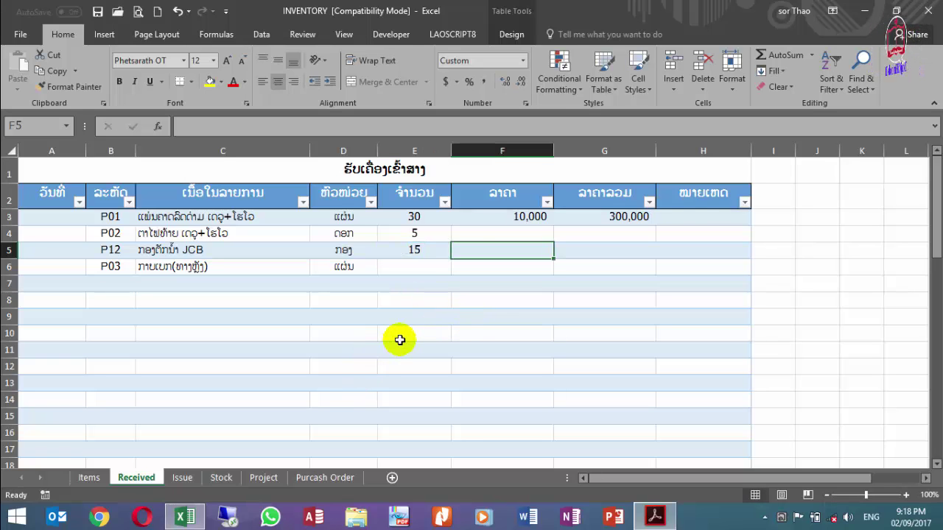
type("15000")
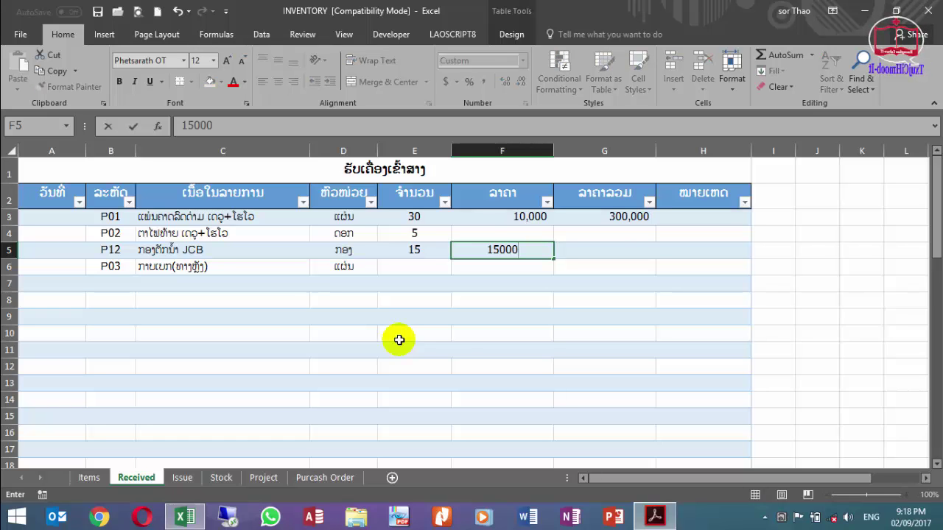
key("Tab")
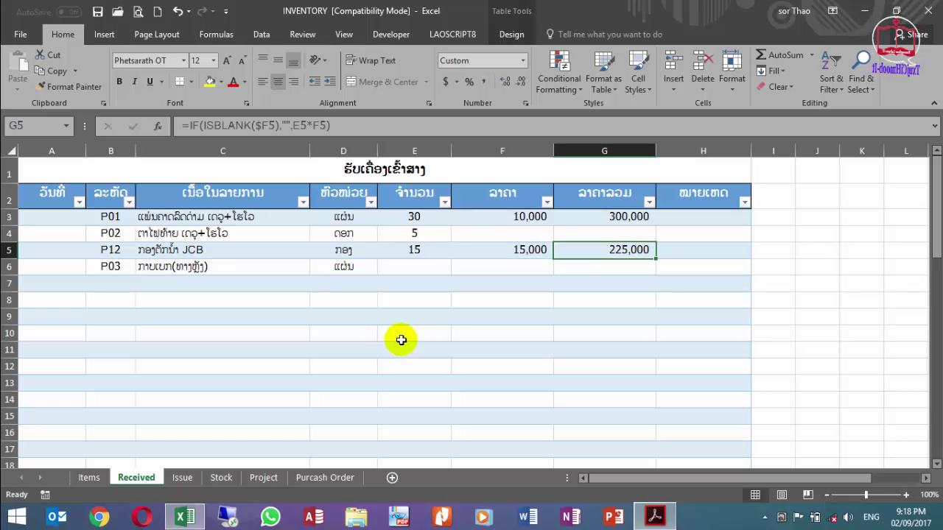
Verify P12's name, received quantity and balance formulas on the Stock sheet, ending on Issue
left_click(218, 478)
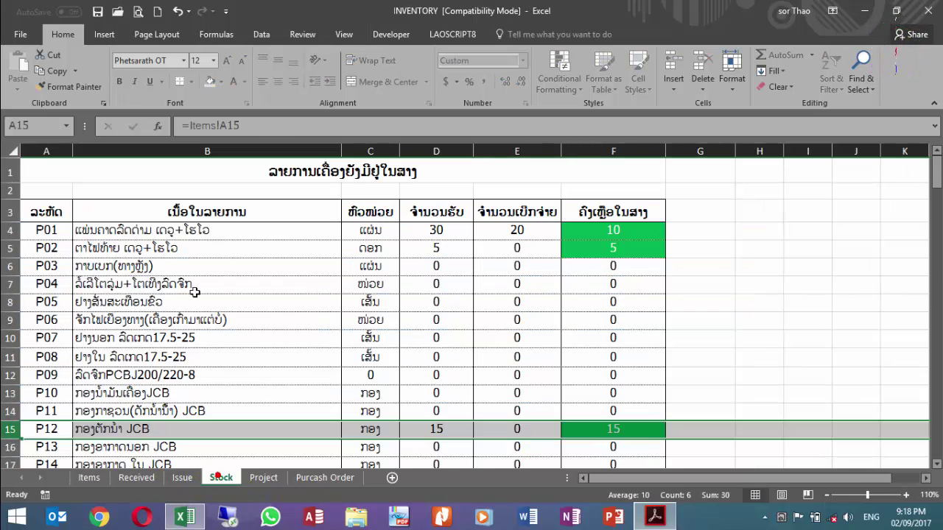
left_click(127, 429)
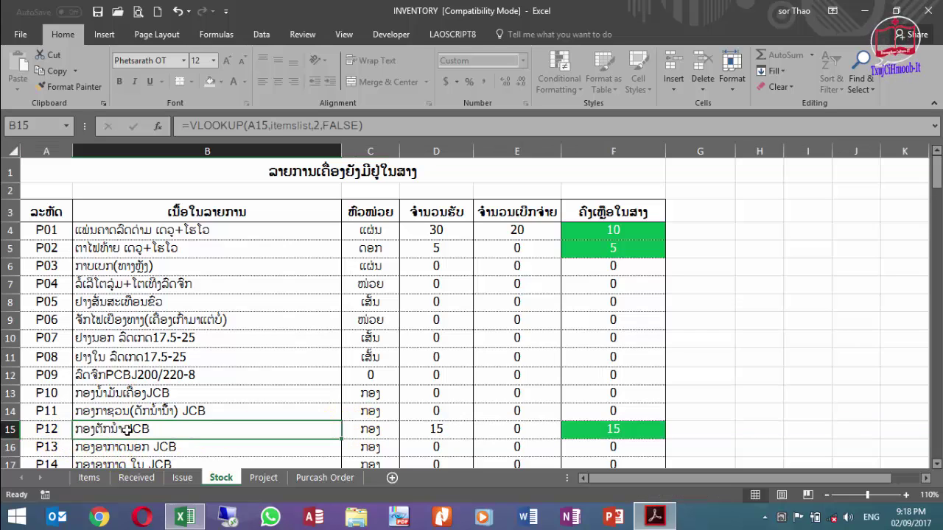
left_click(8, 430)
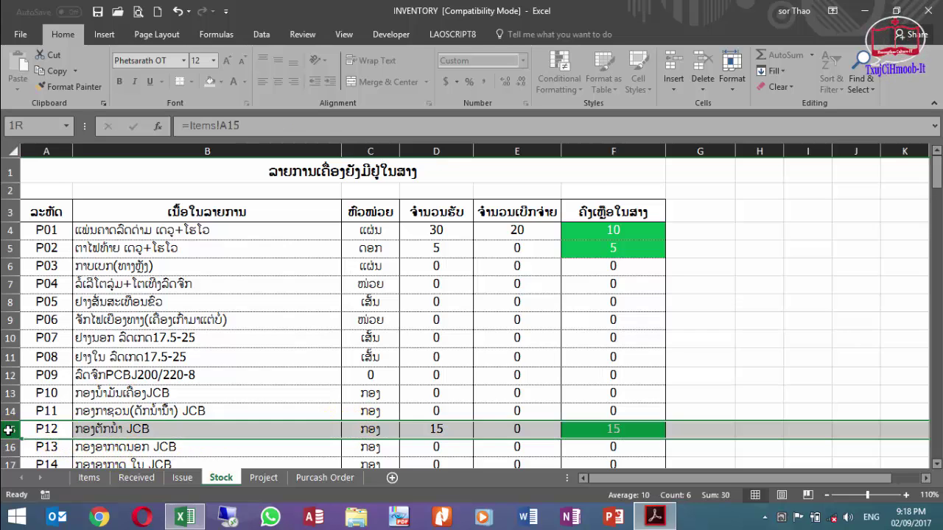
left_click(433, 428)
left_click(622, 429)
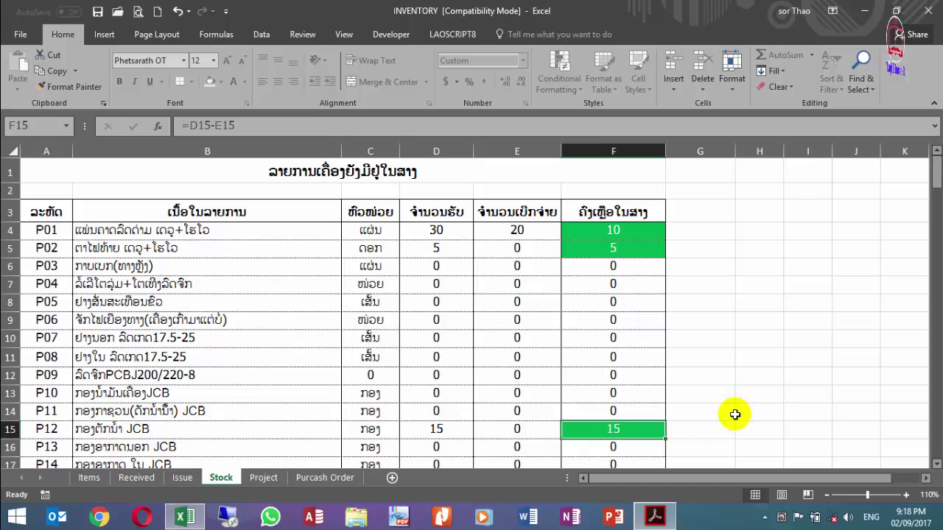
left_click(182, 478)
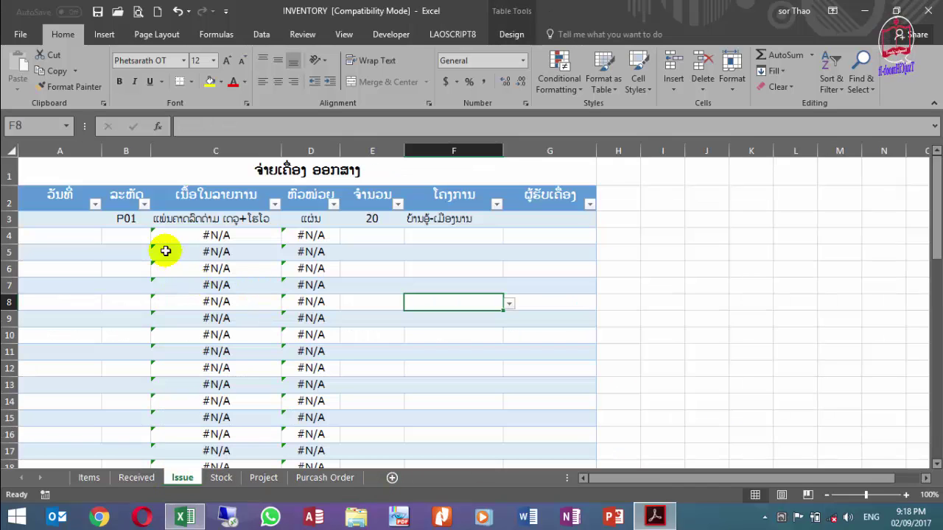
Record an issue of 7 units of P12 in row 4 of the Issue sheet
left_click(127, 234)
type("P12")
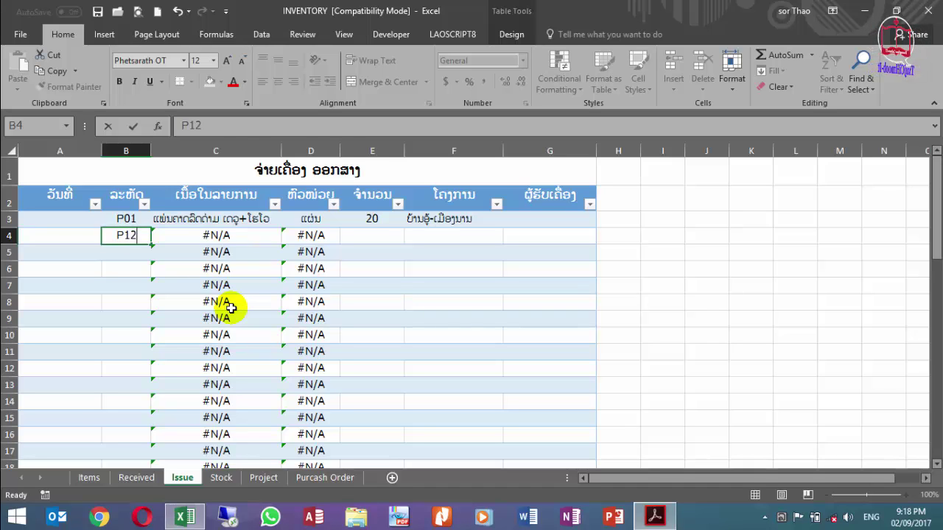
key("Tab")
left_click(388, 235)
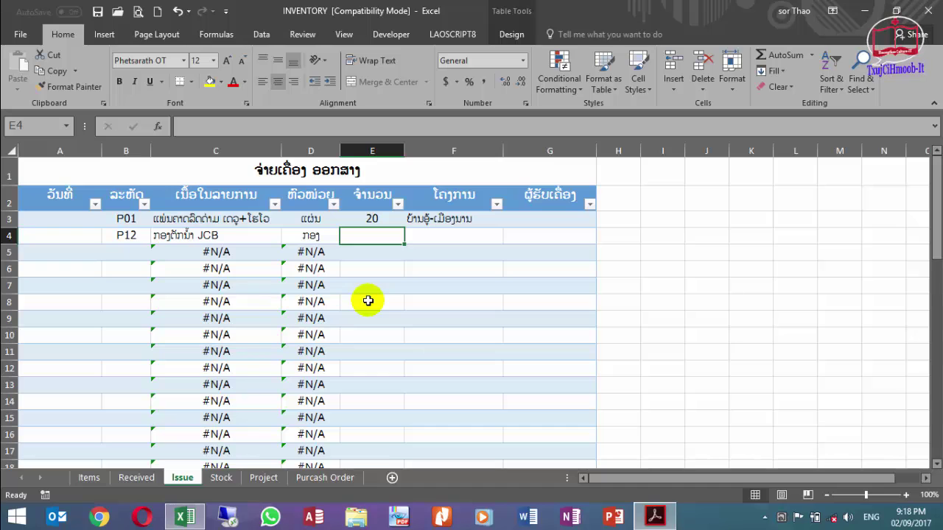
type("7")
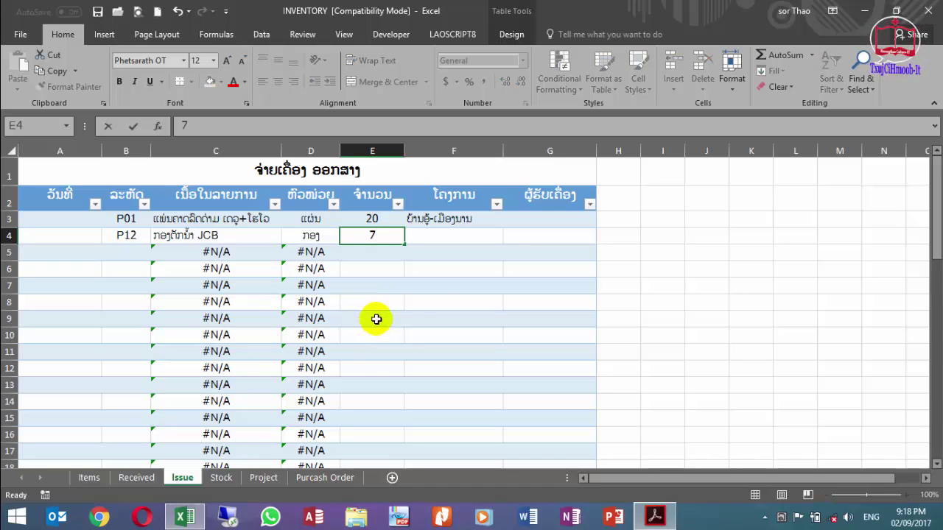
key("Tab")
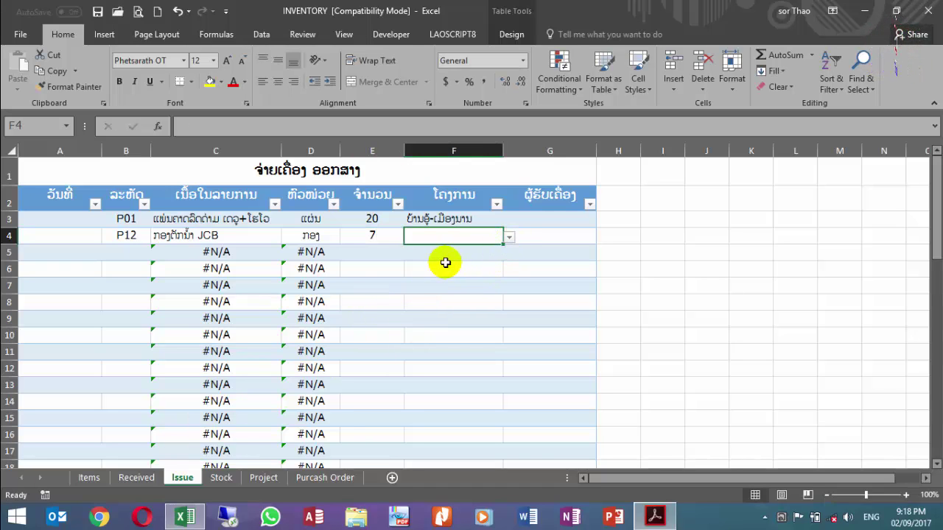
Check P12's row 15 on the Stock sheet to confirm the updated balance
left_click(222, 478)
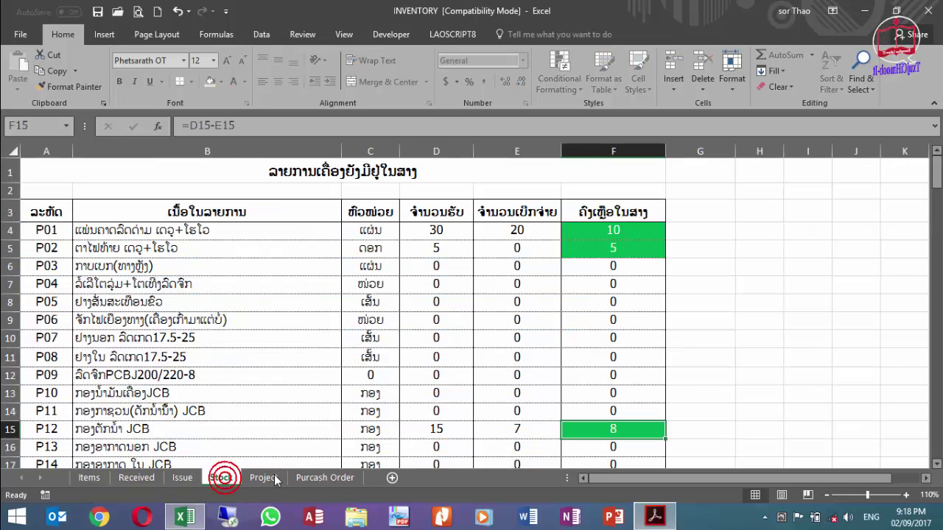
left_click(10, 429)
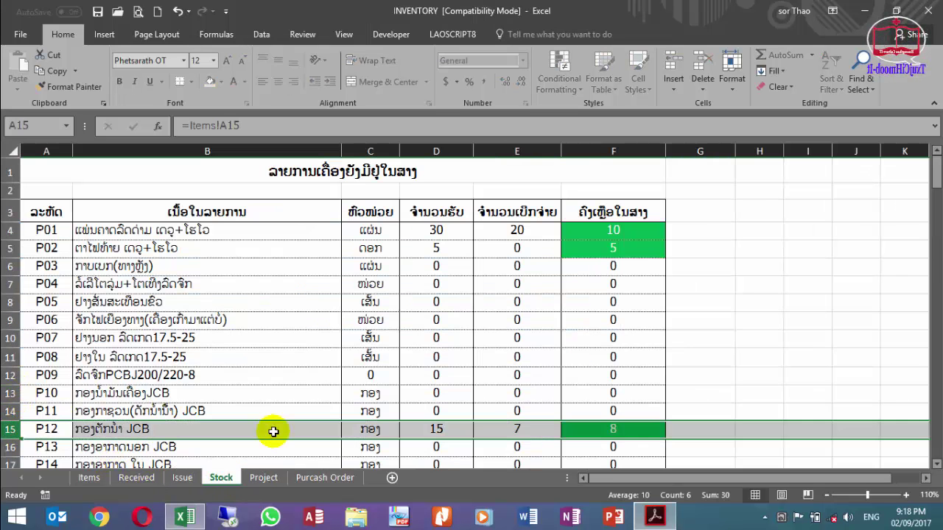
left_click(436, 430)
Inspect P12's issued and balance formulas, then look over the Project, Received and Issue sheets
left_click(518, 430)
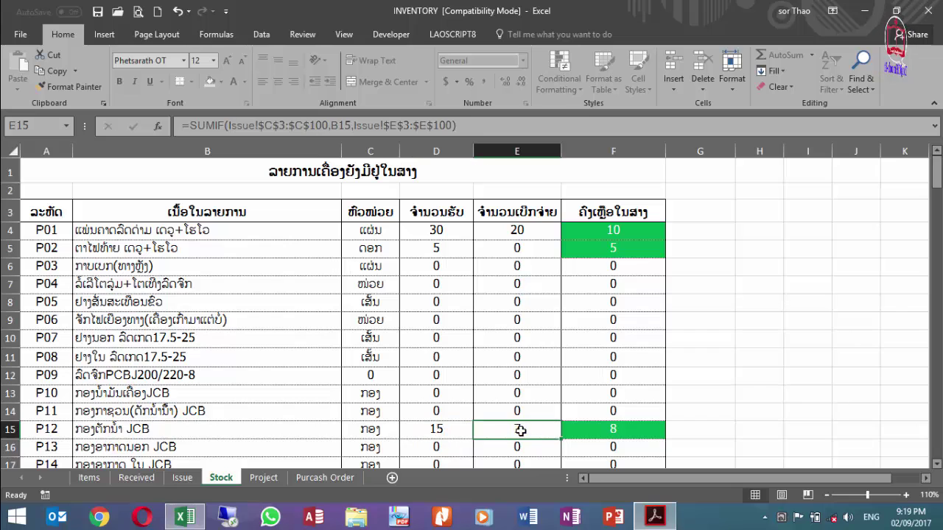
left_click(626, 426)
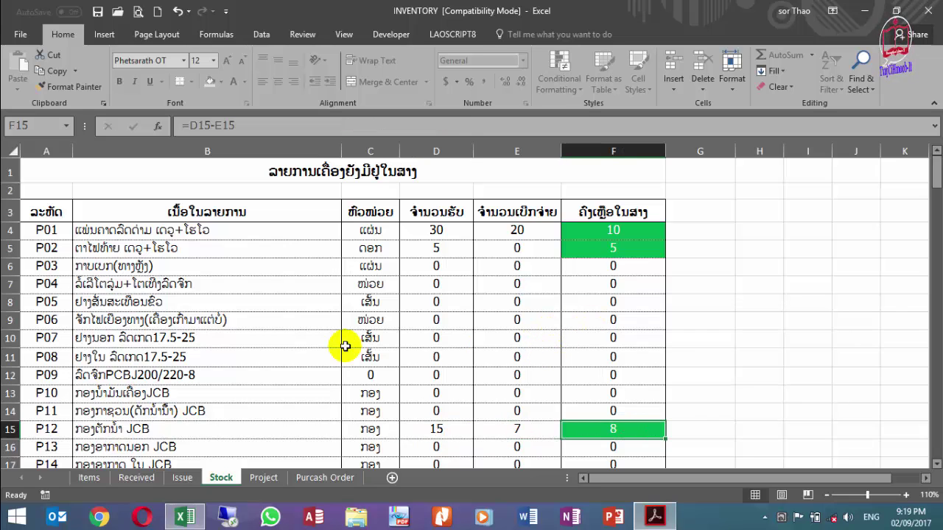
left_click(265, 477)
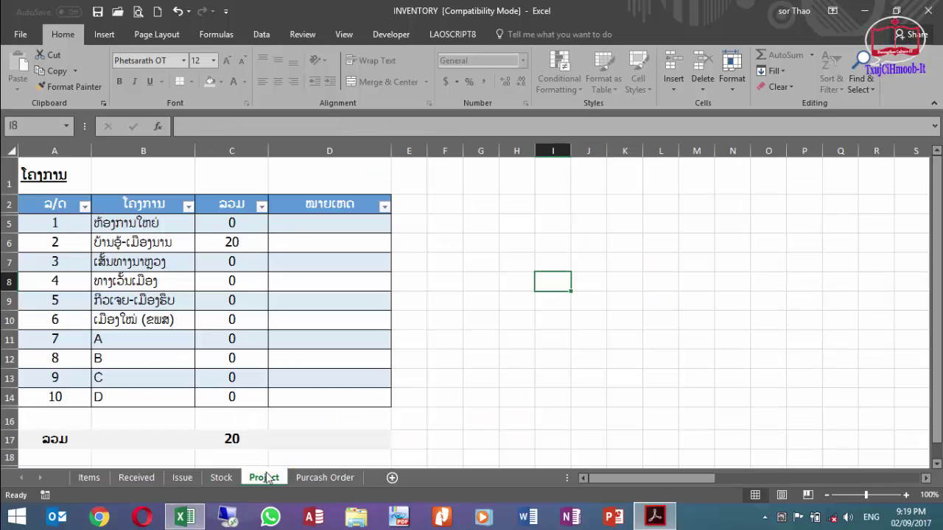
left_click(137, 482)
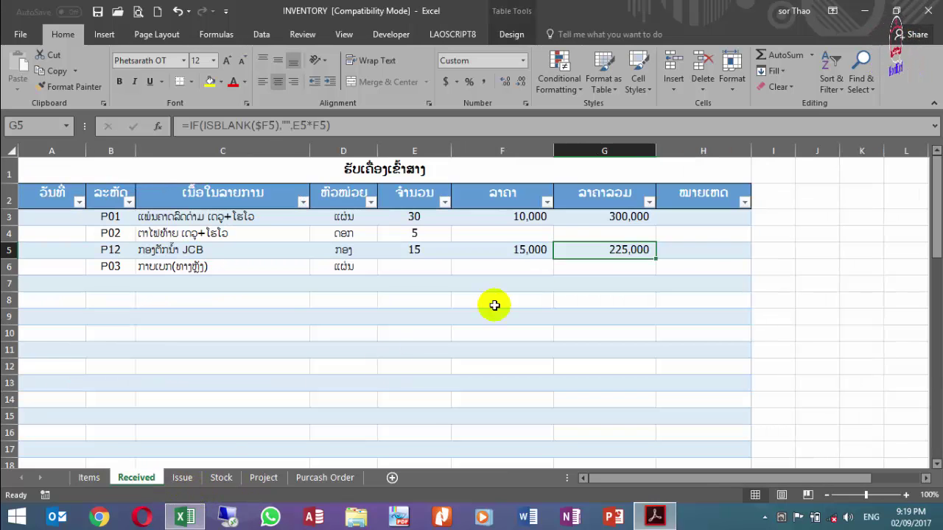
left_click(183, 479)
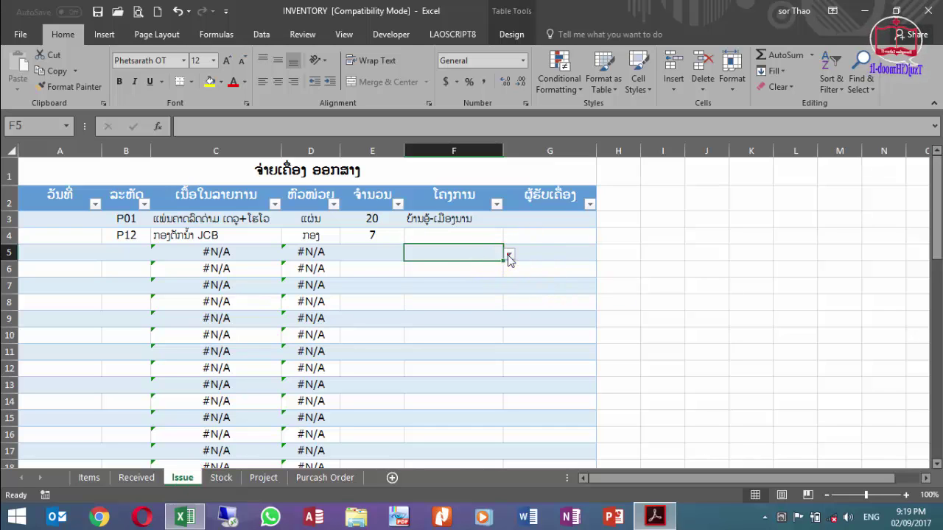
Open and dismiss the F5 project dropdown without choosing, glance at Project, and end on Issue
left_click(508, 255)
left_click_drag(503, 299, 510, 288)
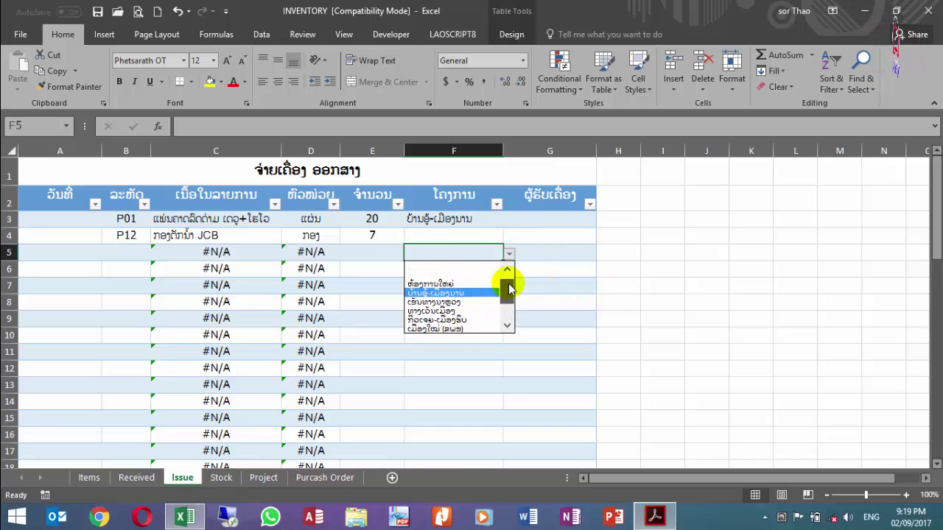
left_click(574, 263)
left_click(550, 235)
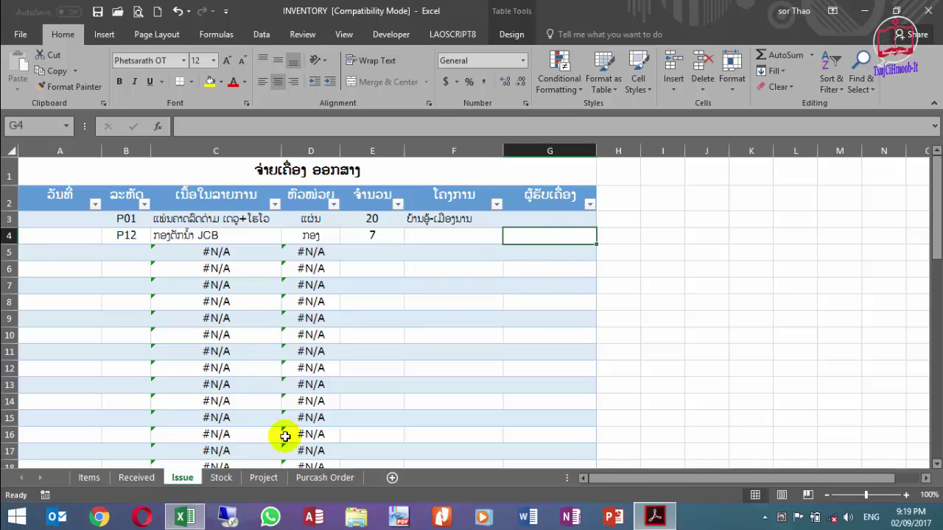
left_click(263, 479)
left_click(181, 477)
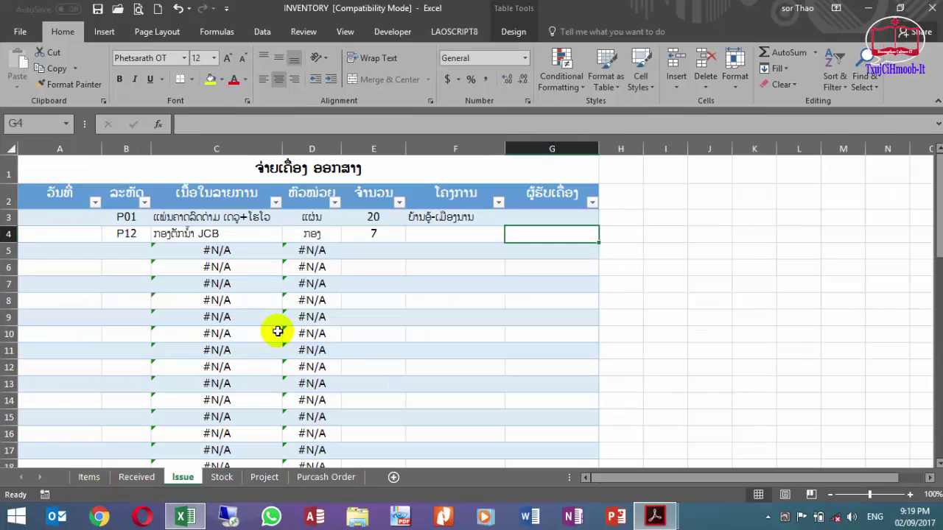
left_click(671, 316)
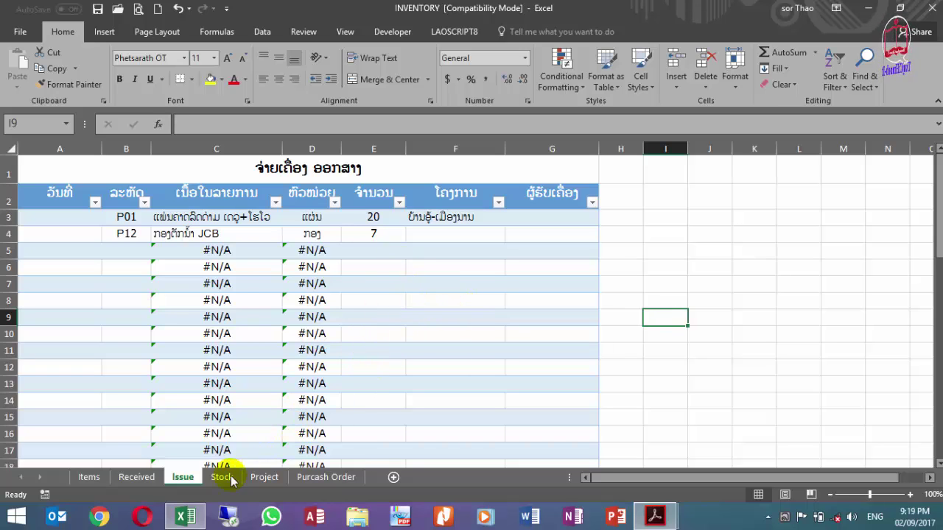
left_click(646, 265)
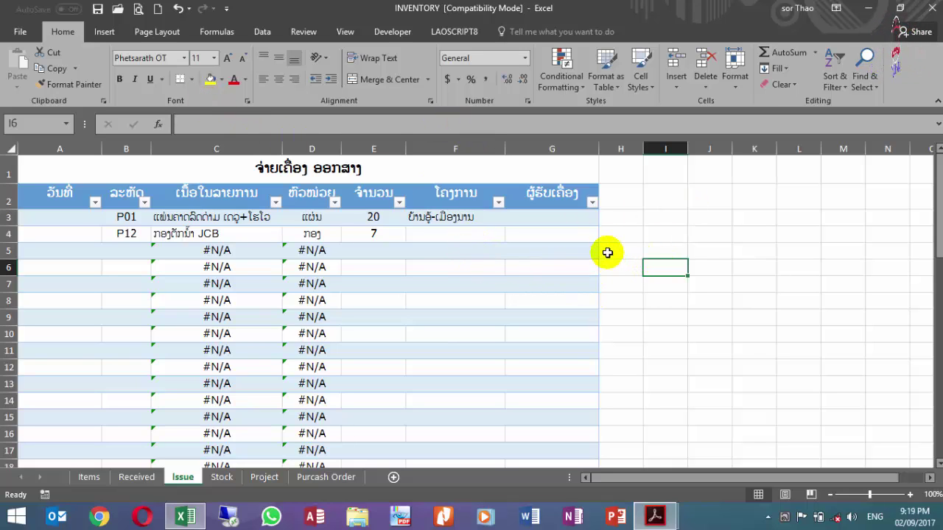
left_click(669, 233)
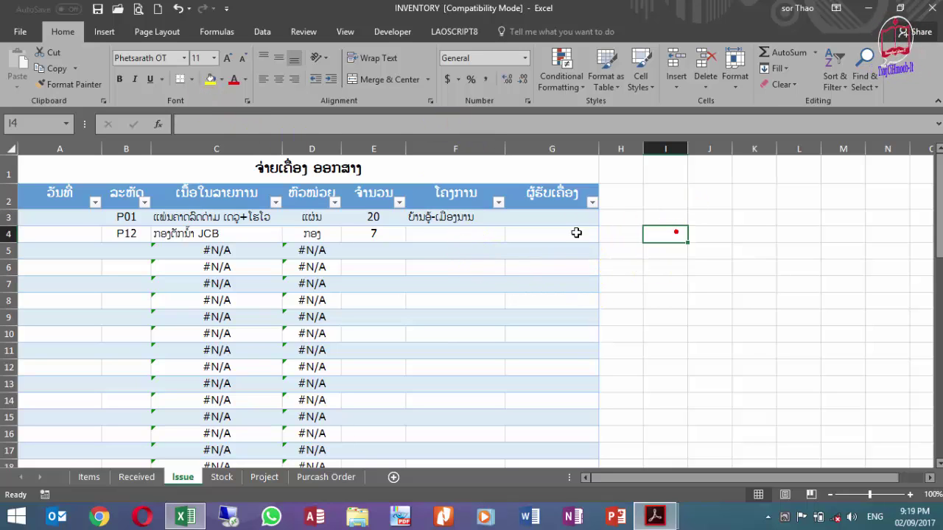
Tick Developer under Main Tabs in Excel Options > Customize Ribbon and confirm with OK
left_click(392, 32)
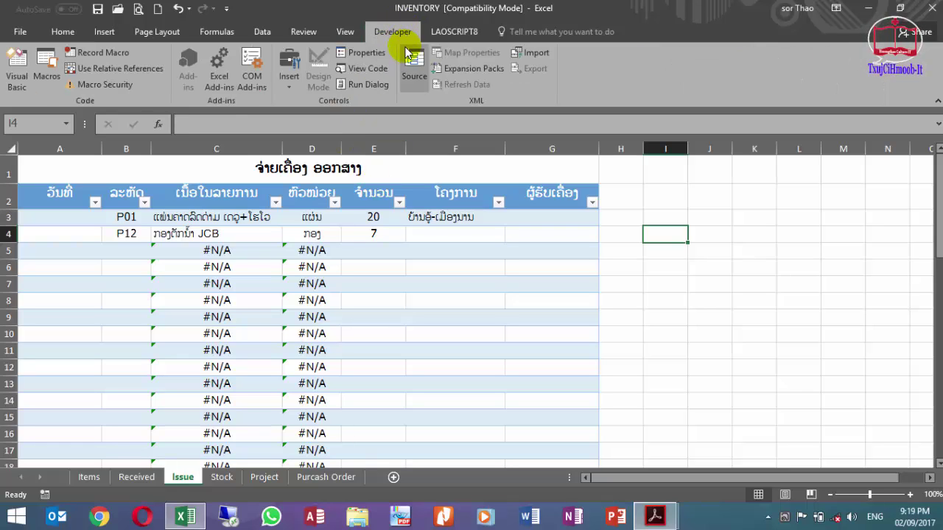
left_click(714, 243)
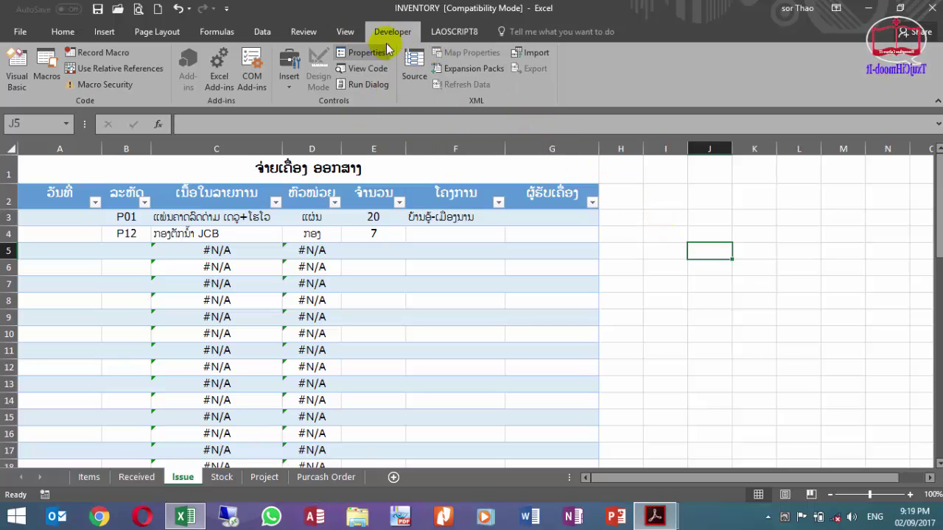
left_click(18, 31)
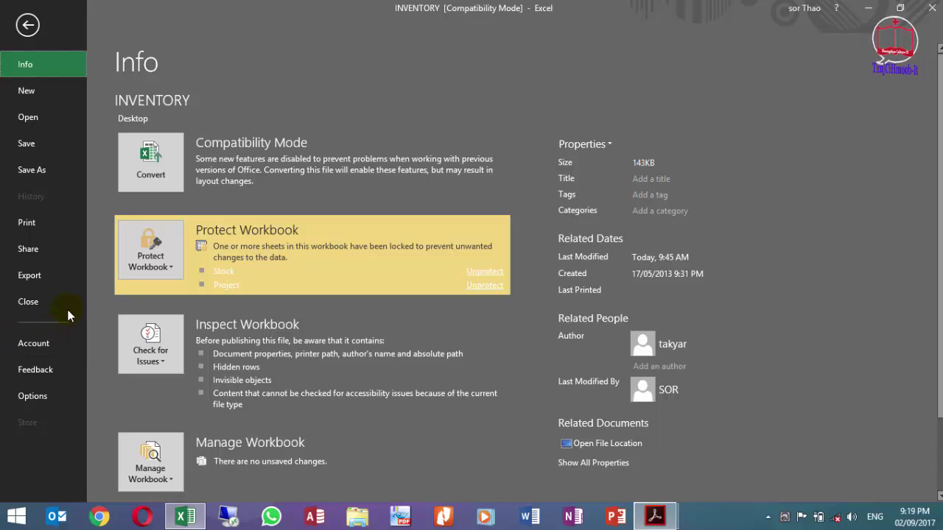
left_click(38, 392)
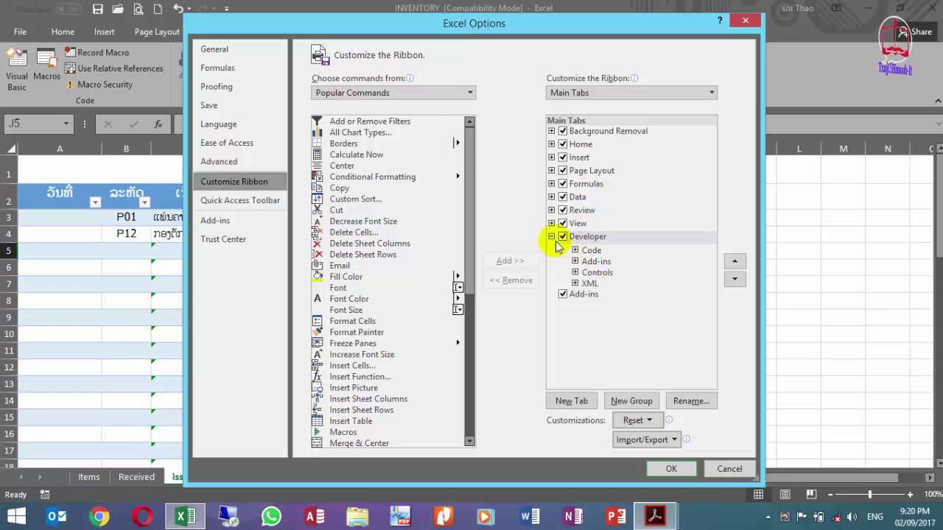
left_click(563, 238)
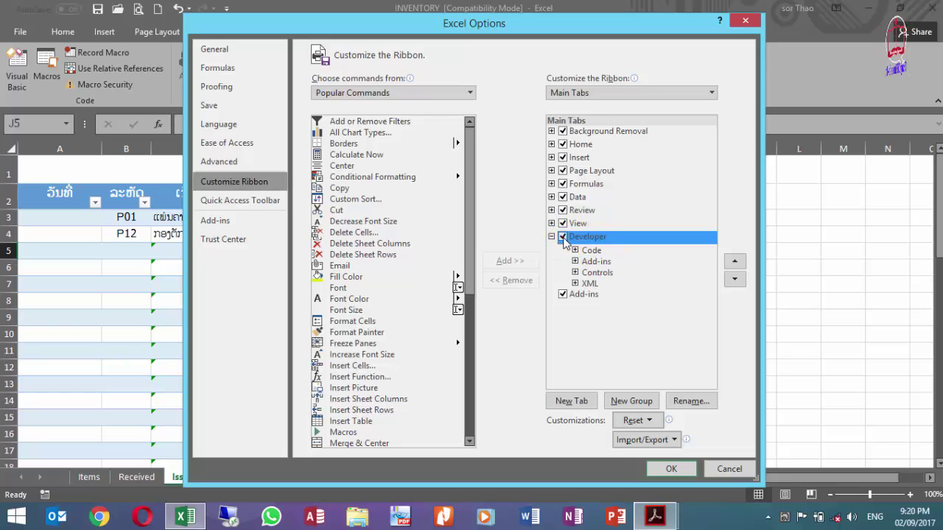
left_click(561, 238)
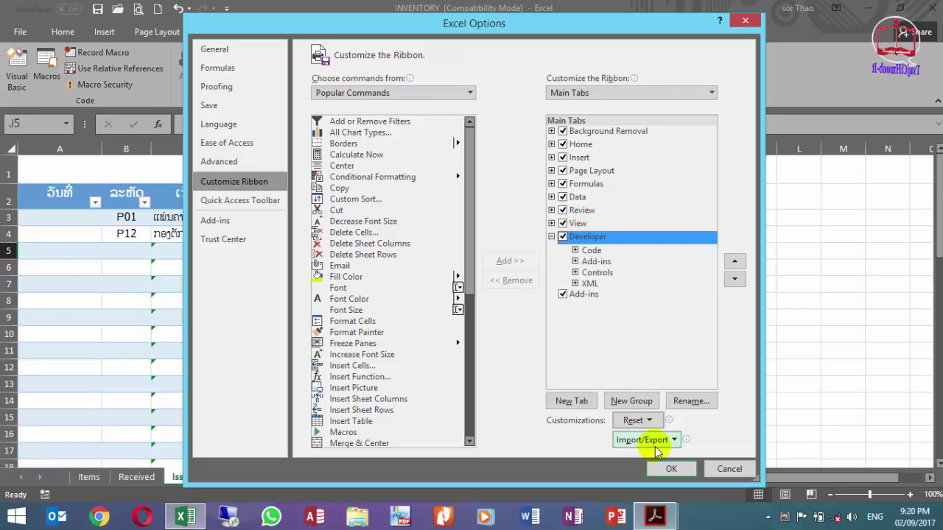
left_click(670, 468)
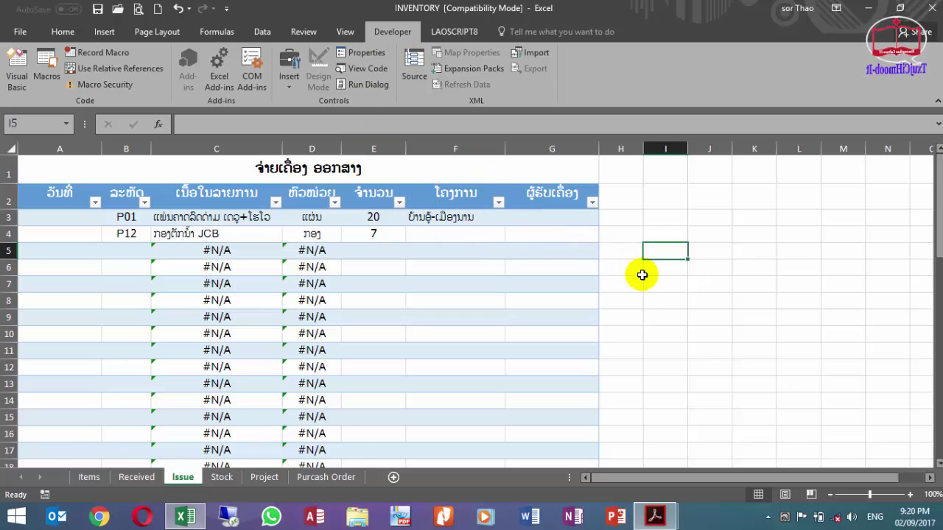
Open the VBA editor for INVENTORY.xls, reopening it from the Visual Basic button after closing it
key("alt+F11")
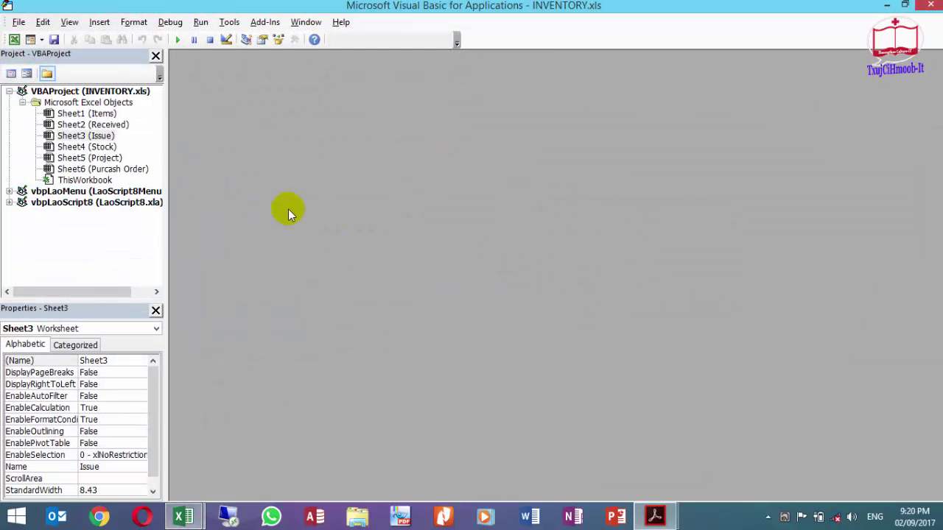
left_click(931, 6)
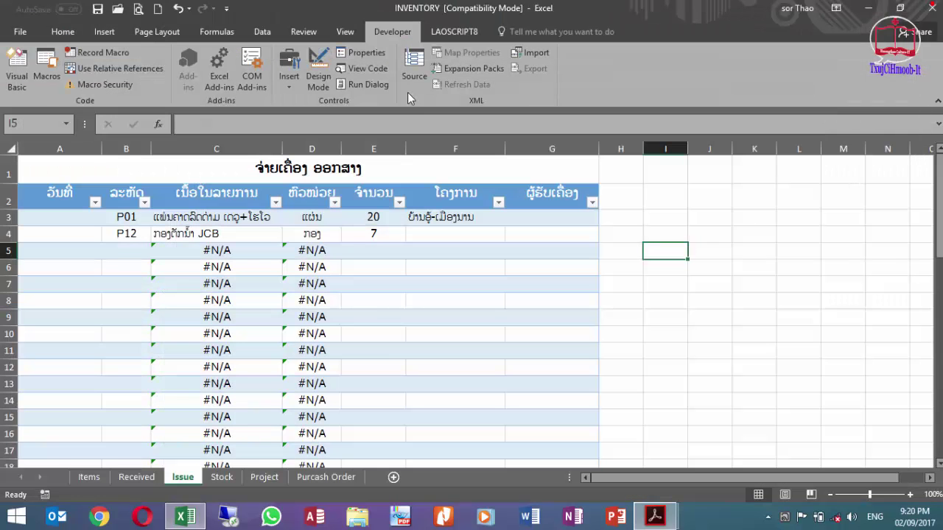
left_click(16, 67)
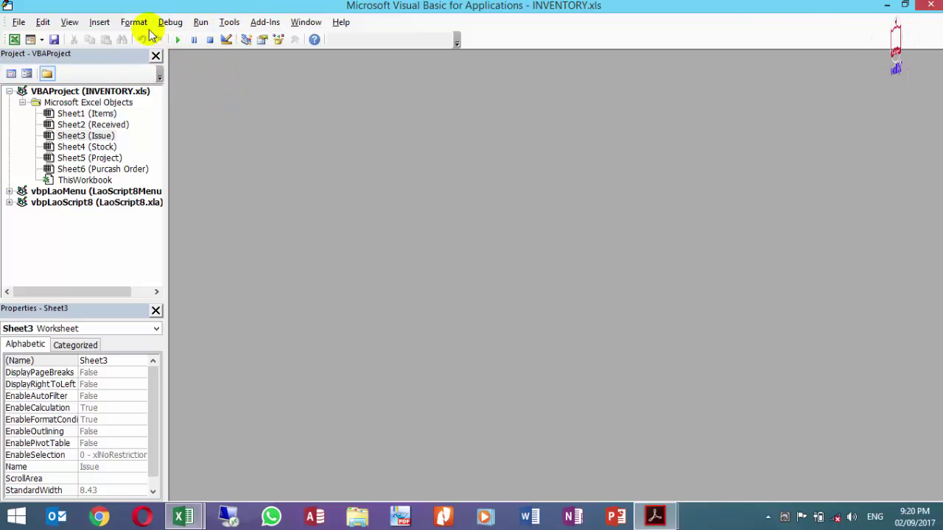
Insert a new UserForm1, reposition its designer window and enlarge the form
left_click(100, 22)
left_click(121, 54)
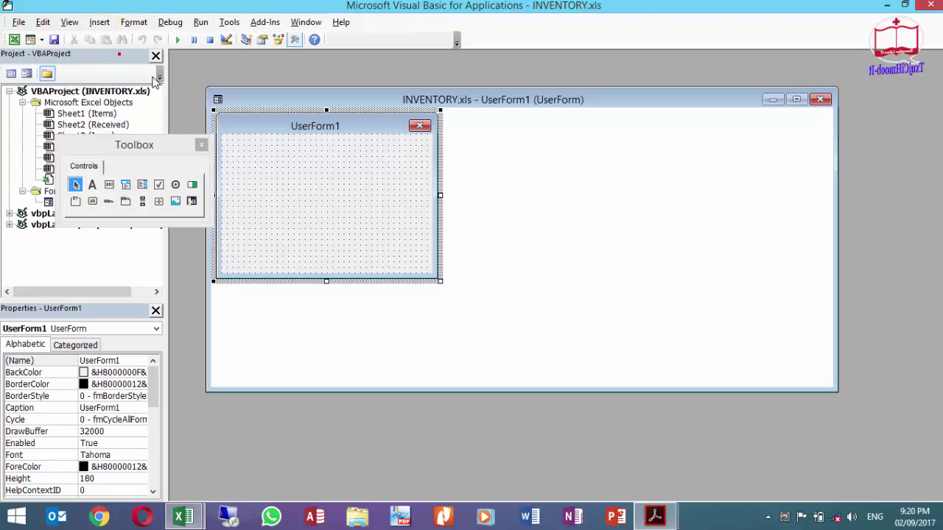
left_click_drag(364, 111, 338, 78)
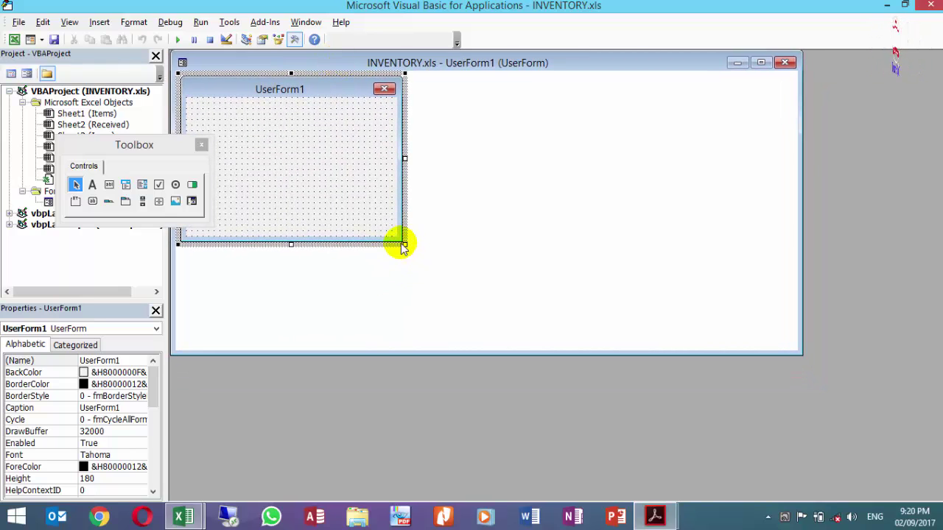
left_click_drag(403, 244, 522, 269)
left_click_drag(511, 275, 479, 274)
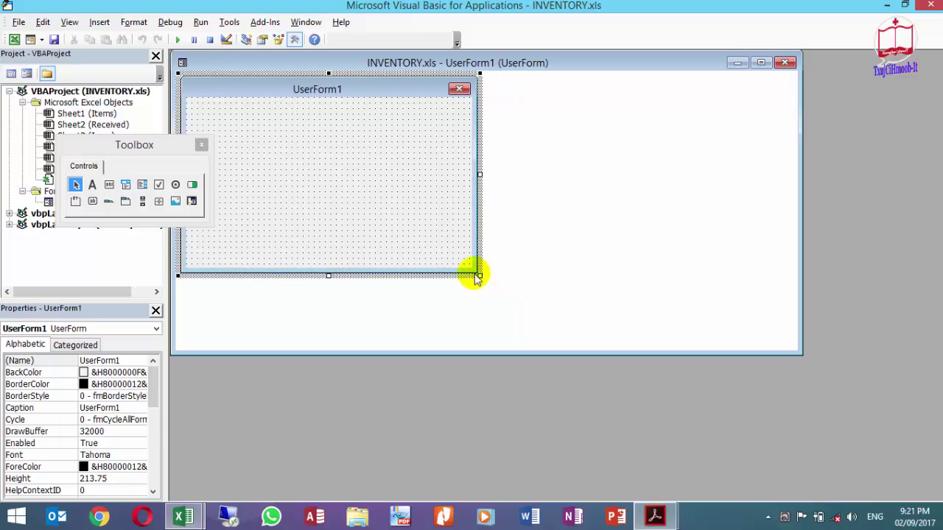
Draw two text boxes on the form, one below the other
left_click(110, 185)
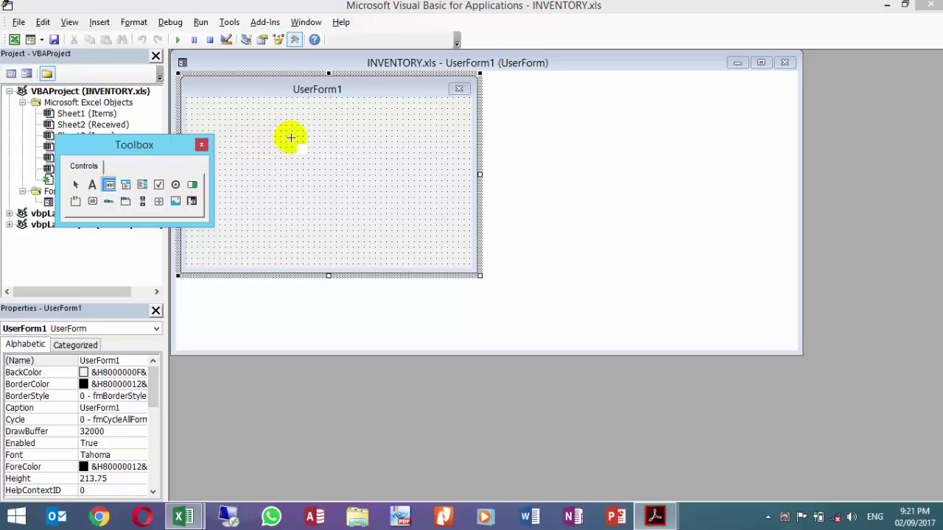
left_click_drag(297, 142, 418, 165)
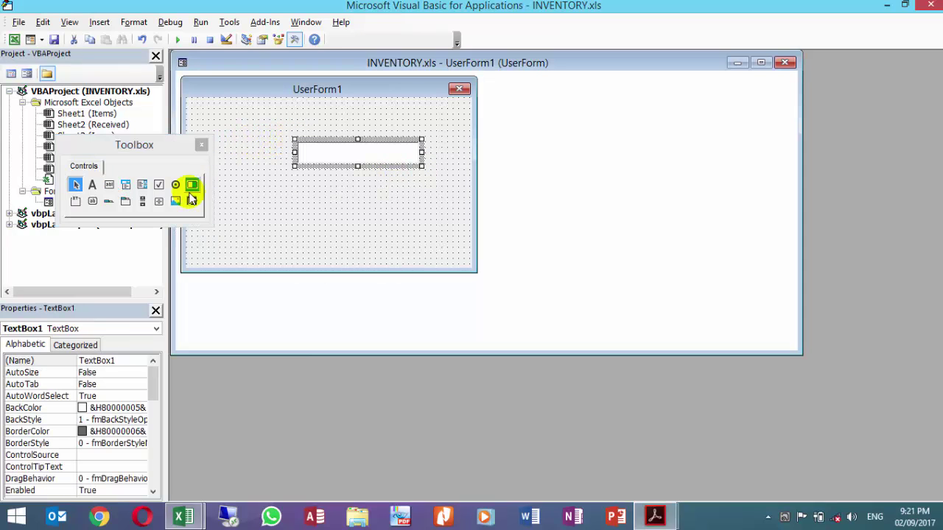
left_click(309, 181)
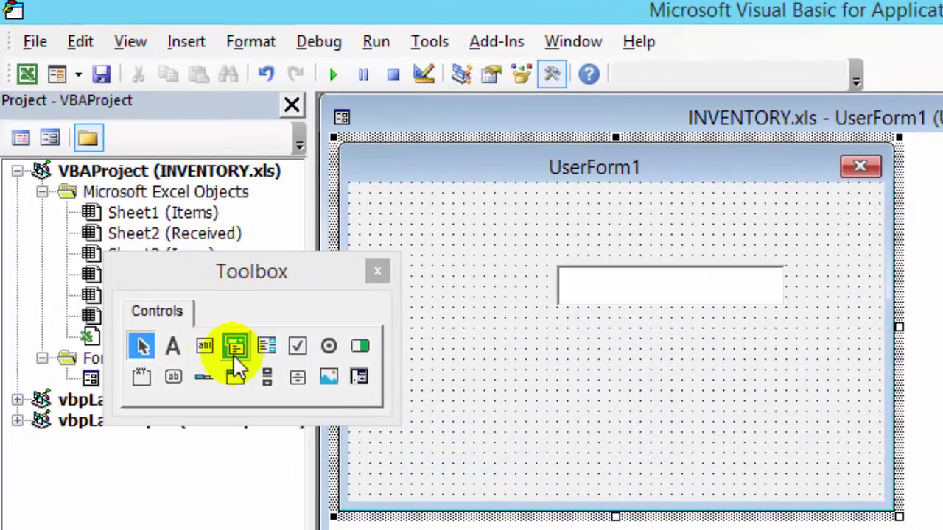
left_click(134, 227)
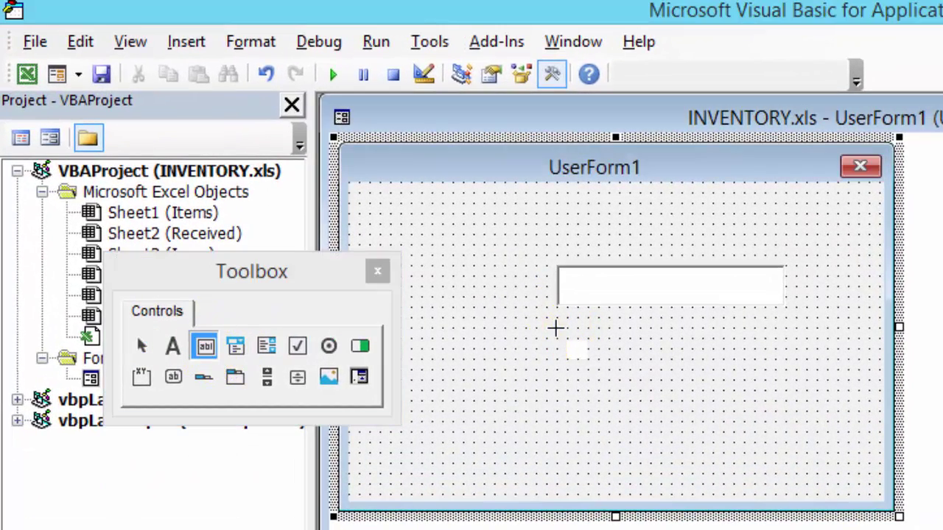
left_click_drag(557, 329, 786, 376)
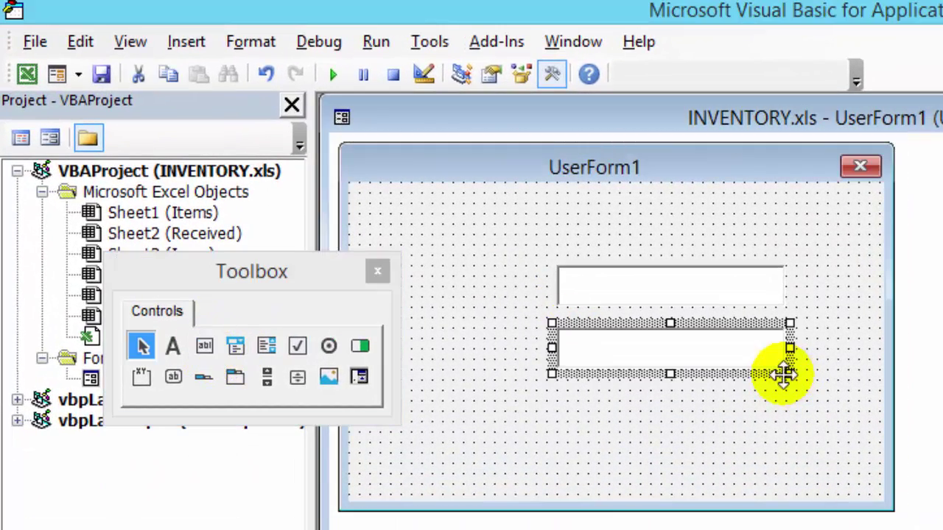
left_click(641, 435)
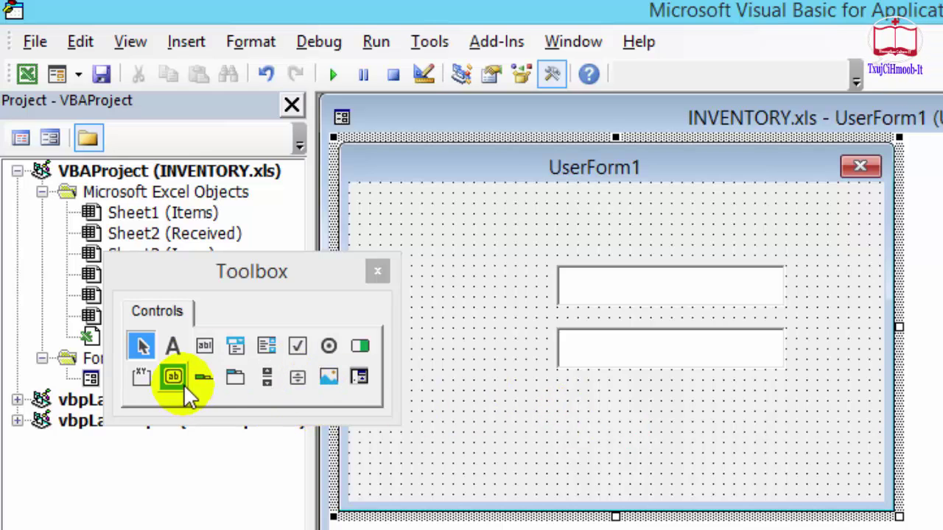
Draw Label1 and Label2 to the left of the two text boxes
left_click(176, 350)
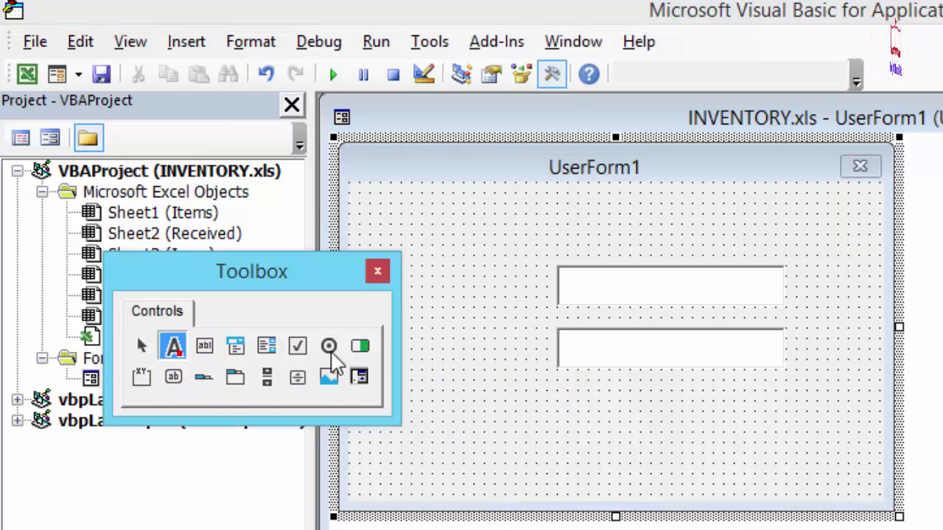
mouse_move(453, 277)
left_mouse_down()
mouse_move(539, 308)
mouse_move(550, 300)
left_mouse_up()
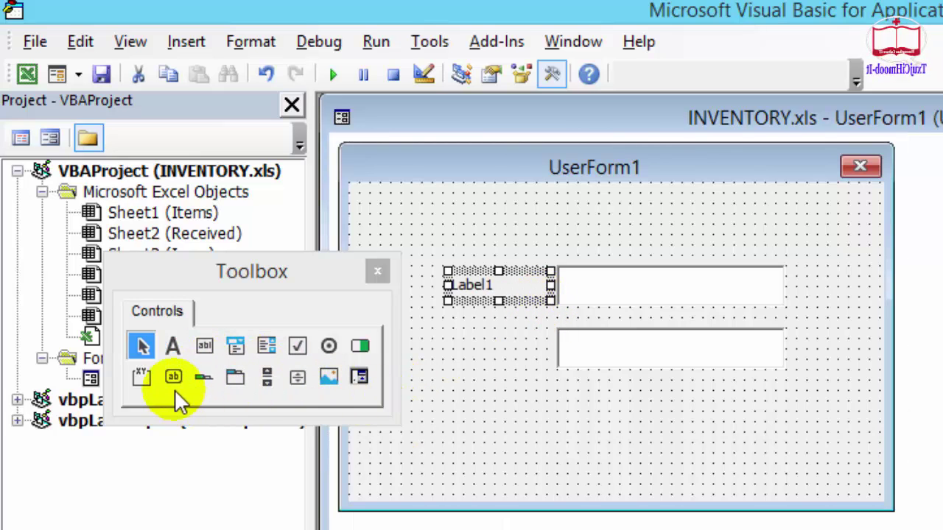
left_click(173, 346)
left_click_drag(439, 333, 549, 368)
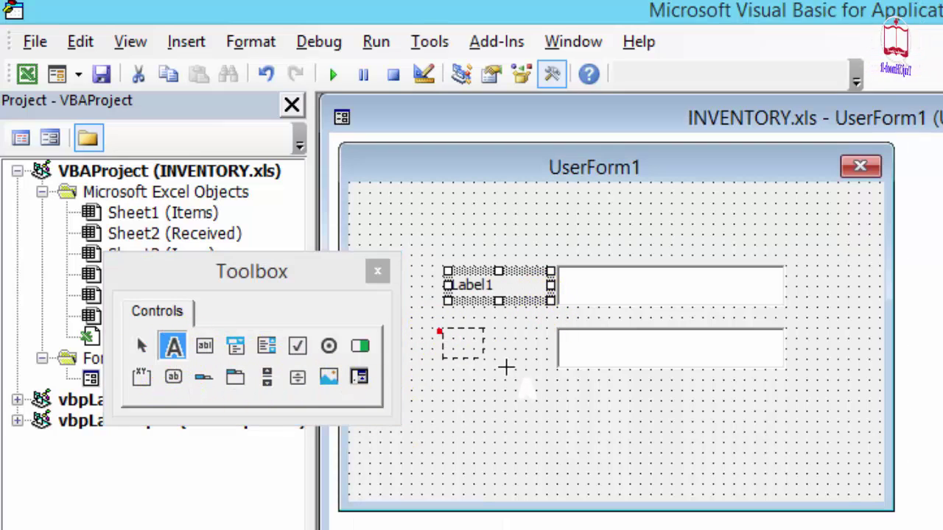
left_click(533, 427)
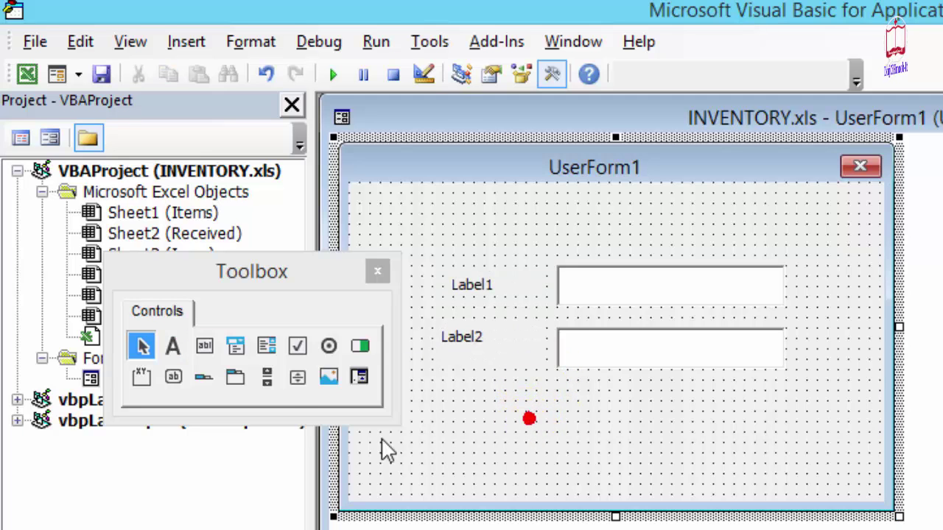
Draw two command buttons side by side below the text boxes, then select all controls
left_click(171, 380)
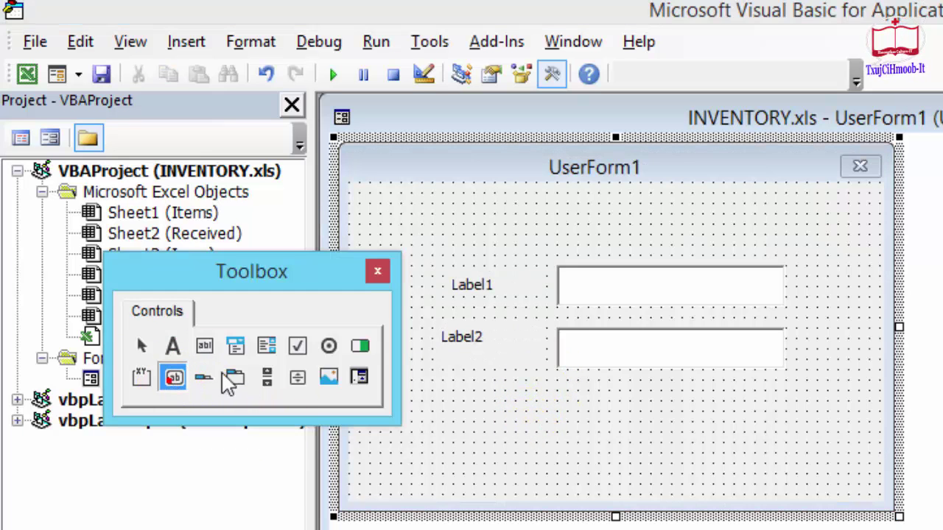
left_click_drag(515, 412, 641, 462)
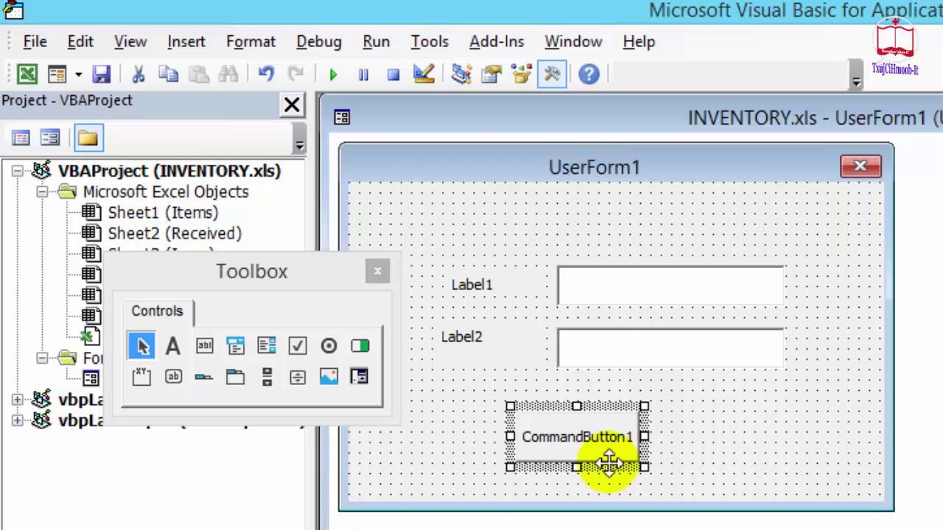
left_click(172, 380)
left_click_drag(671, 411, 810, 460)
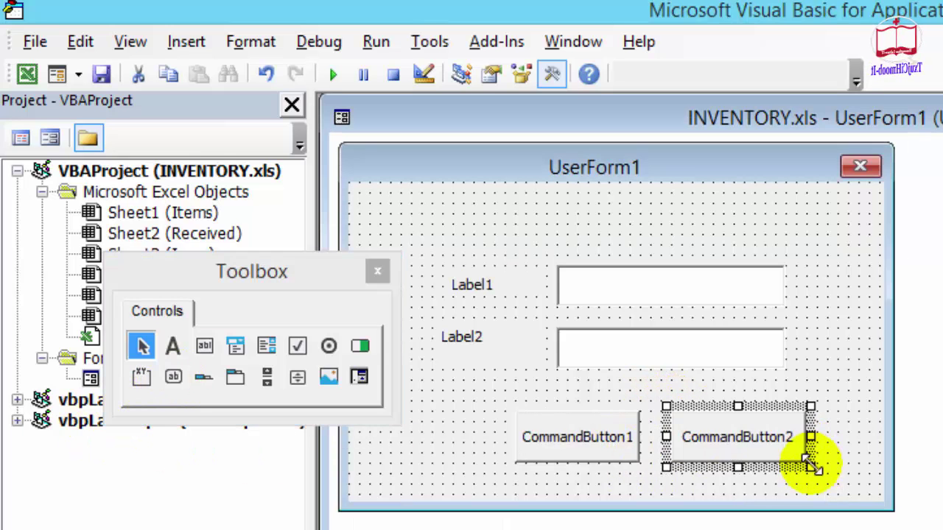
left_click(845, 381)
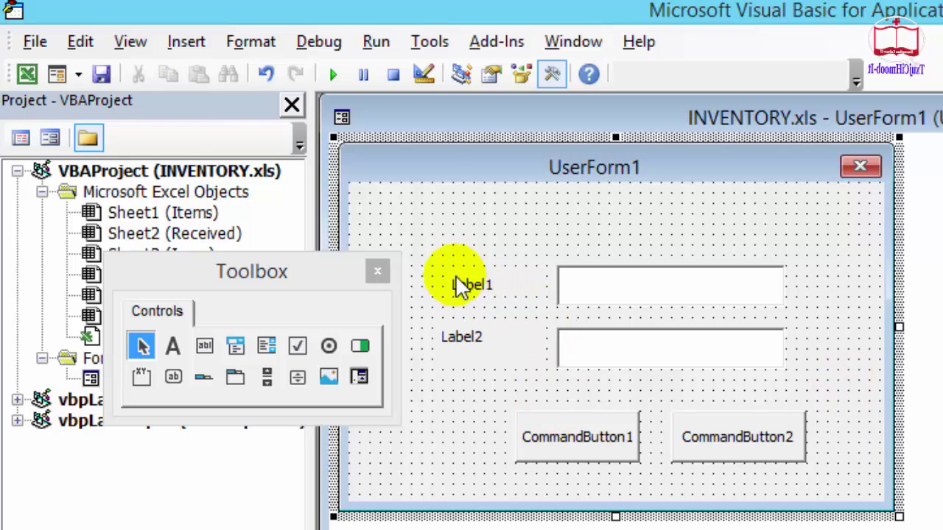
left_click(377, 272)
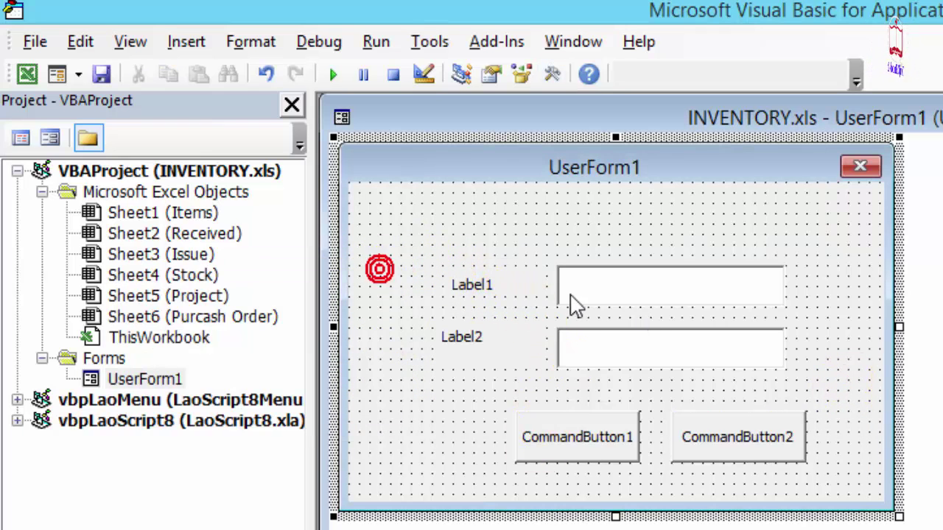
left_click(466, 283)
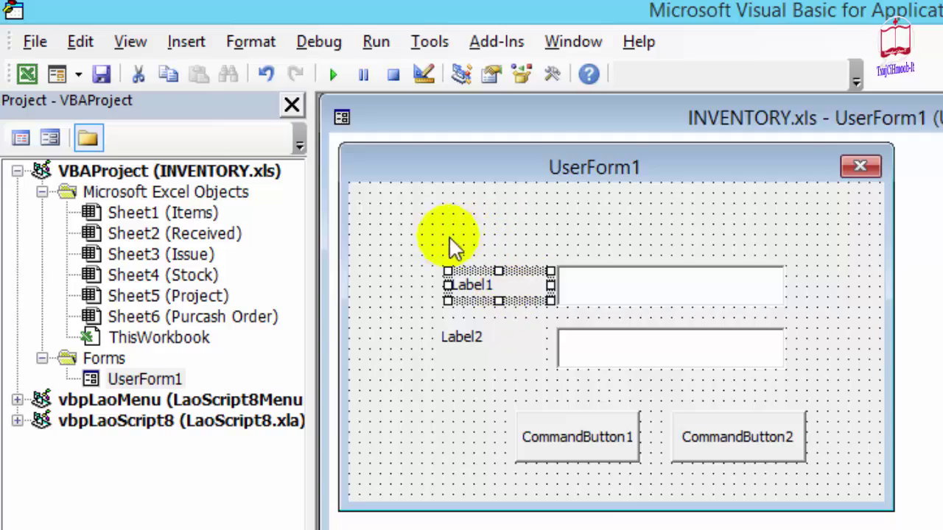
left_click_drag(432, 250, 782, 465)
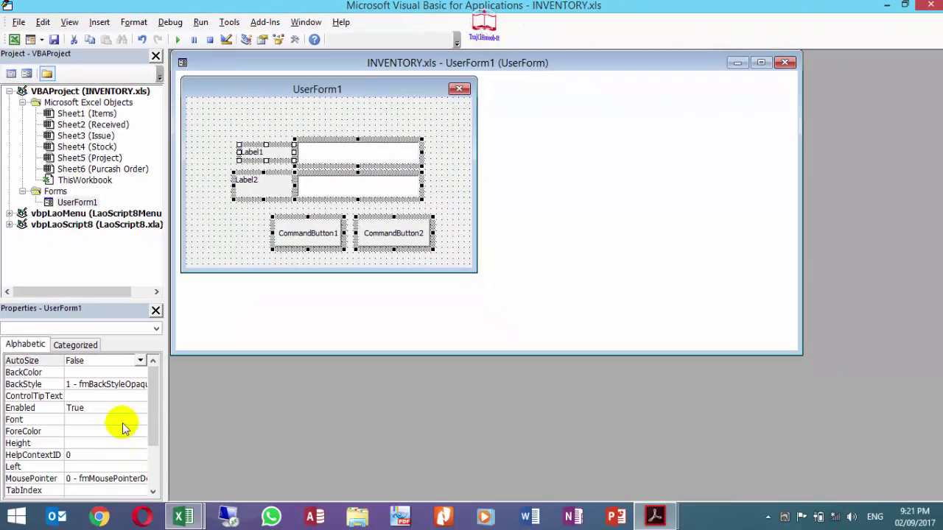
Set the font size of the selected form controls to 12
left_click(129, 419)
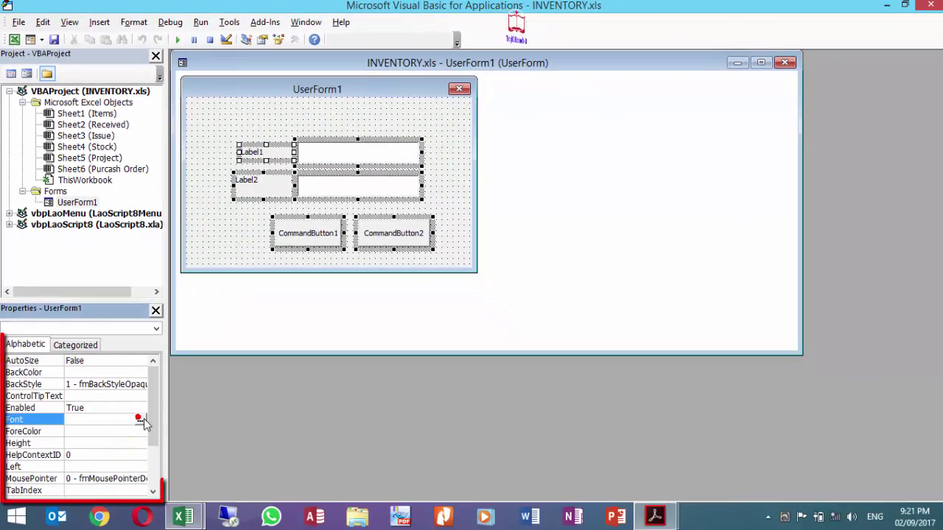
left_click(140, 419)
left_click(224, 170)
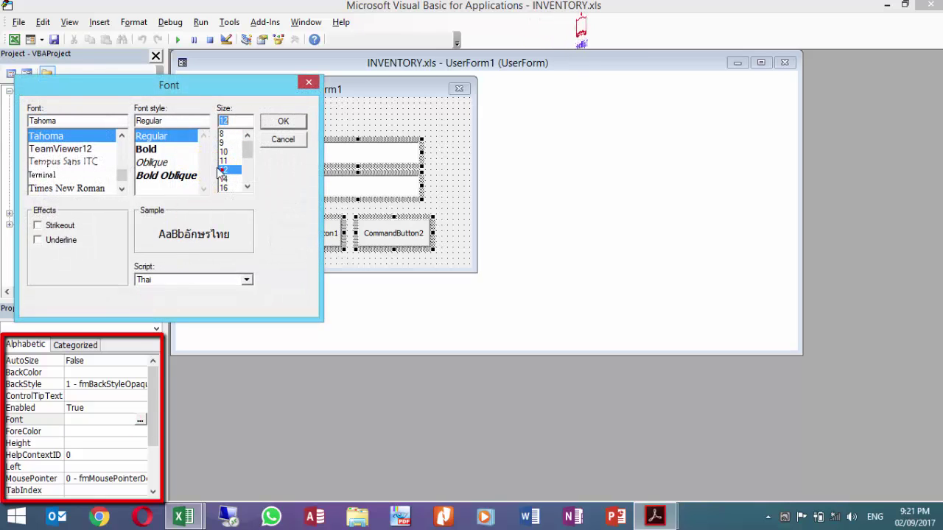
left_click(289, 123)
left_click(440, 202)
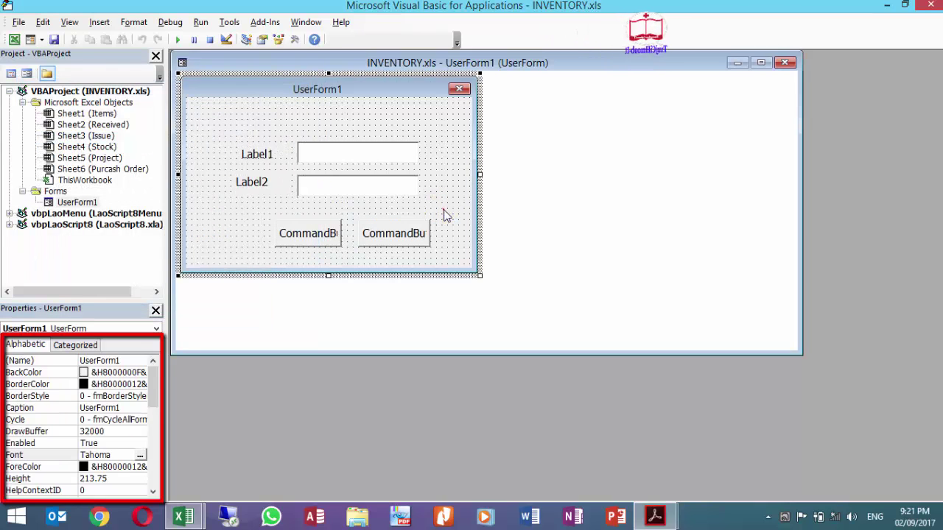
left_click(441, 242)
left_click_drag(310, 244, 242, 241)
left_click(228, 241)
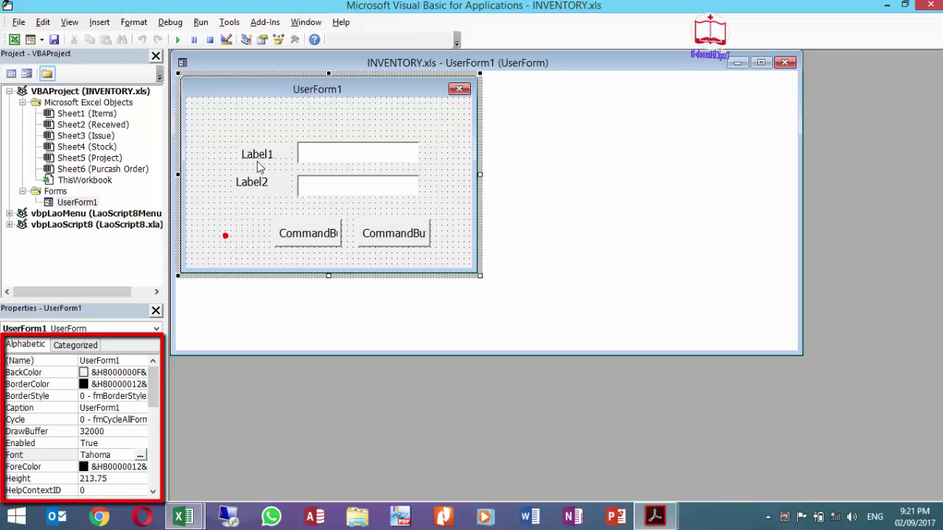
Caption the two labels Username and Password, nudging the Password label slightly right
left_click(257, 154)
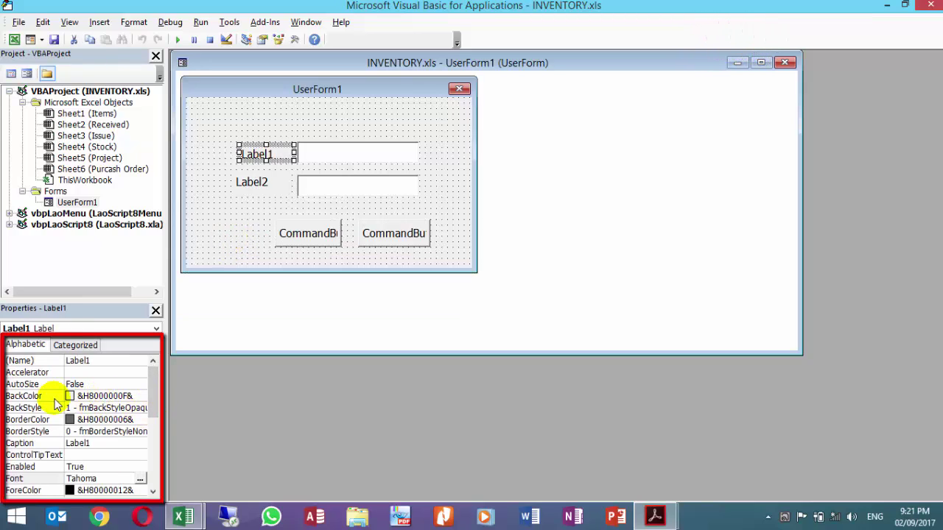
left_click(35, 445)
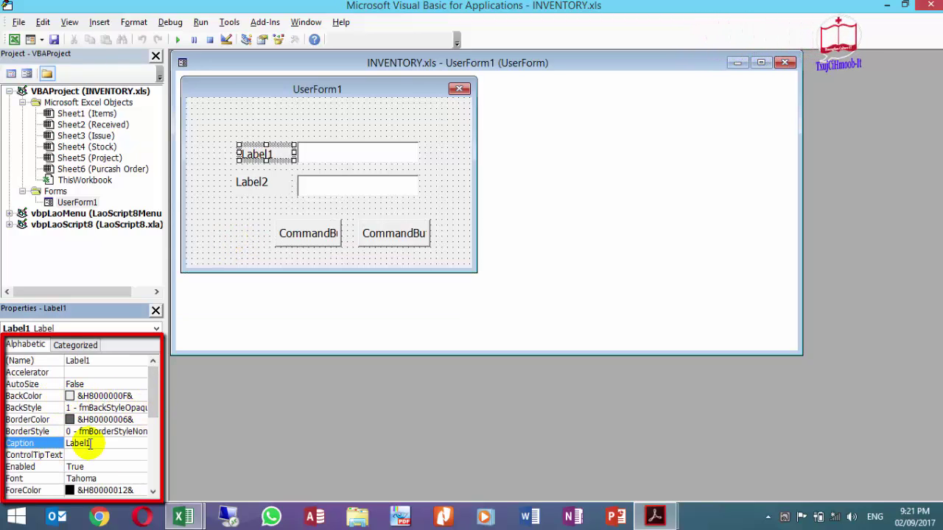
double_click(123, 444)
type("uS")
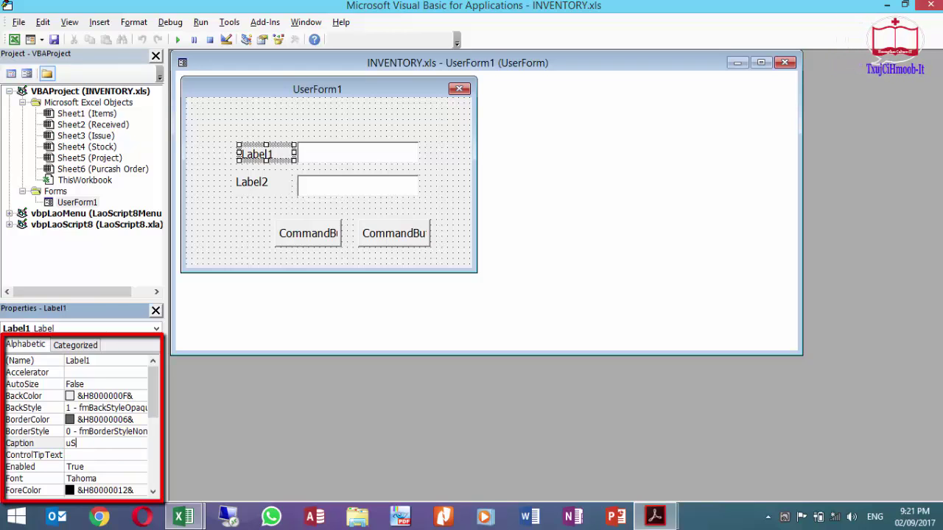
type("ER")
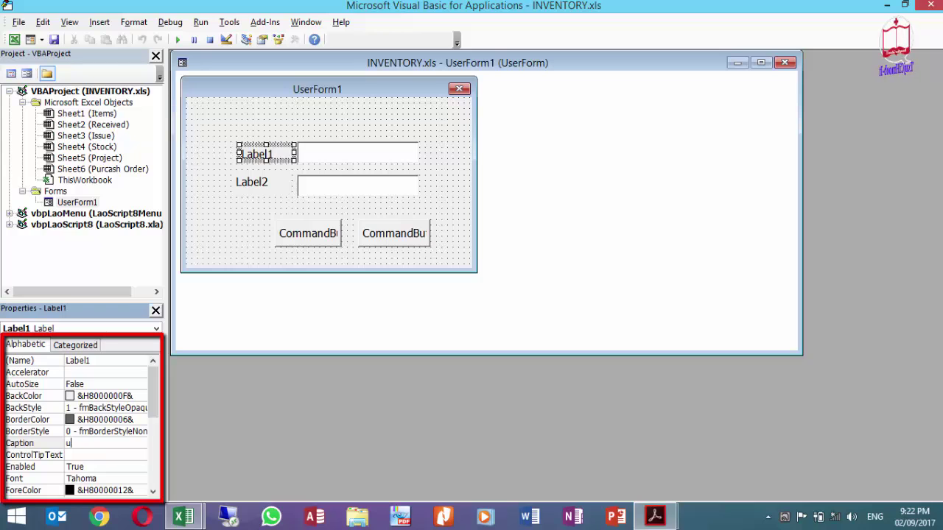
type("rname")
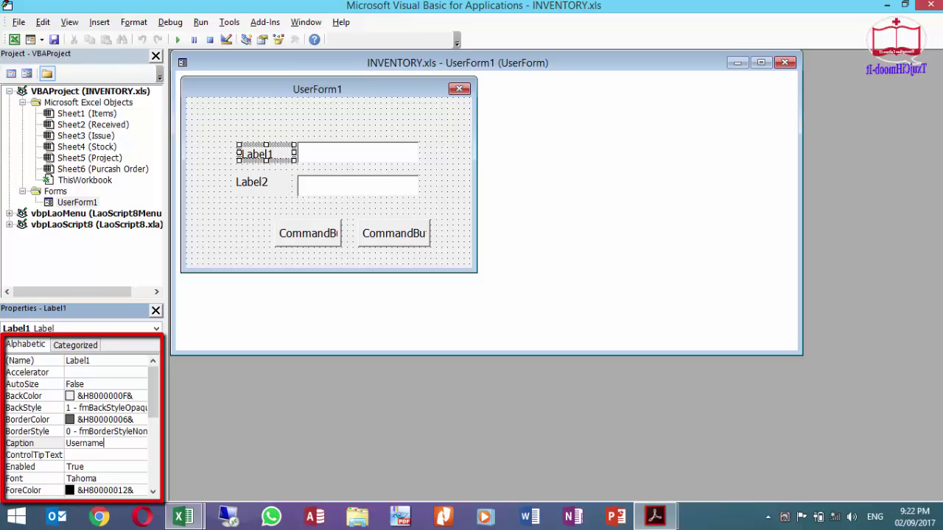
left_click(259, 188)
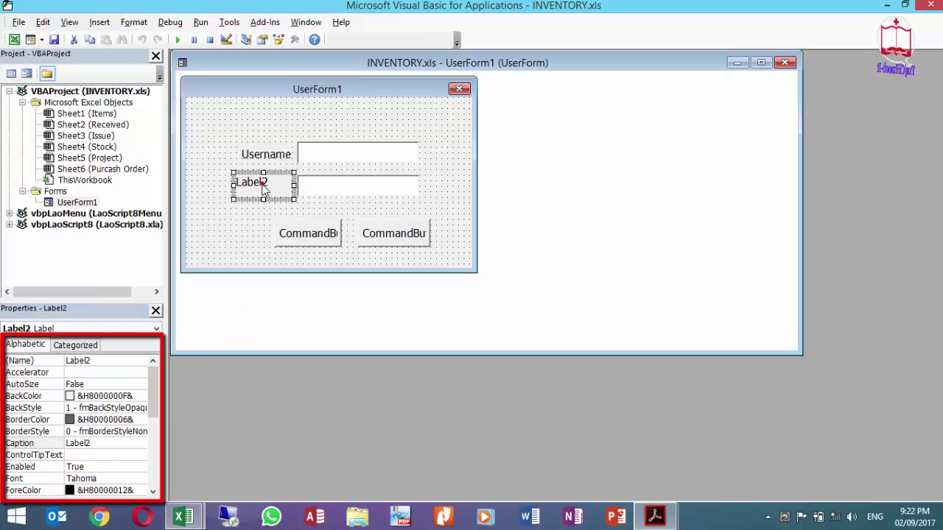
left_click(44, 443)
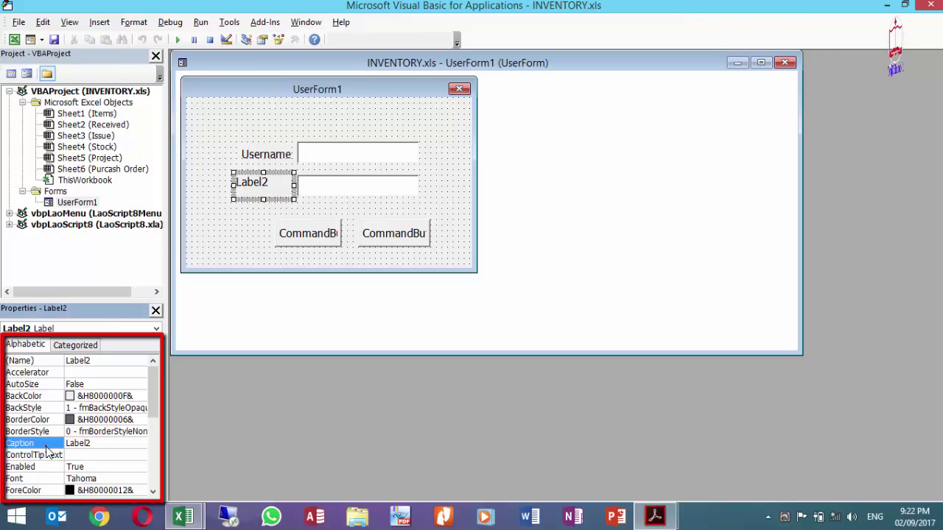
type("Pass")
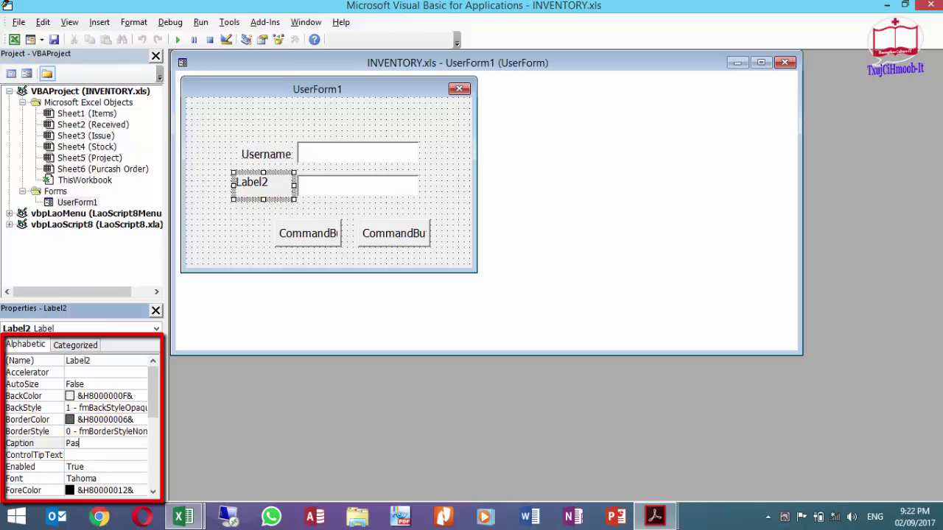
type("word")
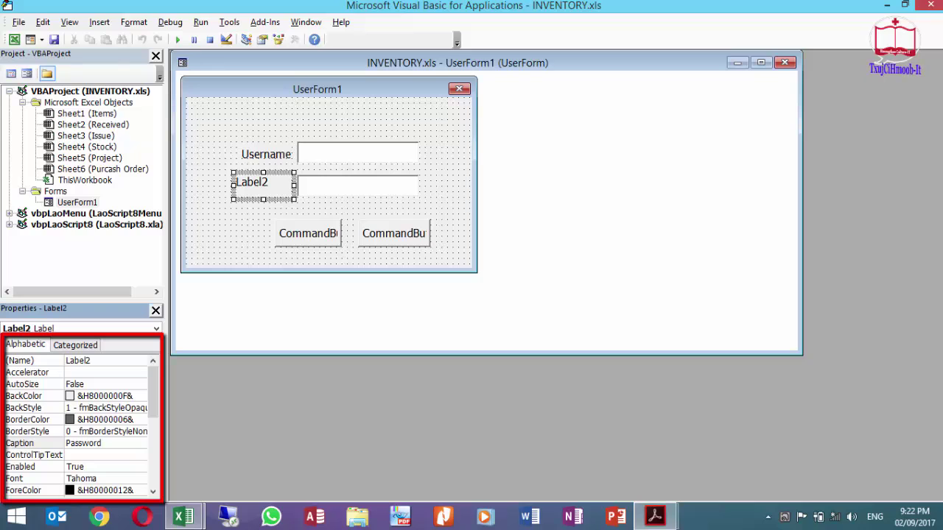
left_click(243, 217)
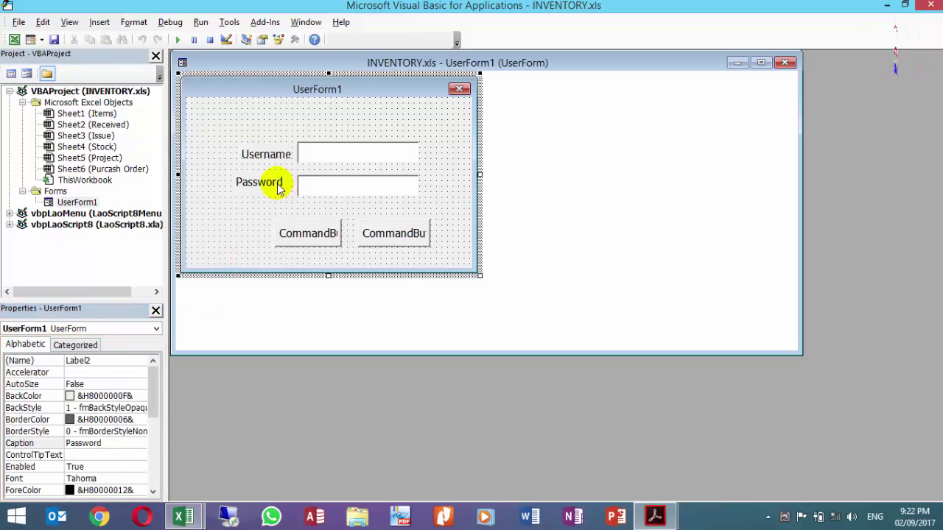
left_click(278, 188)
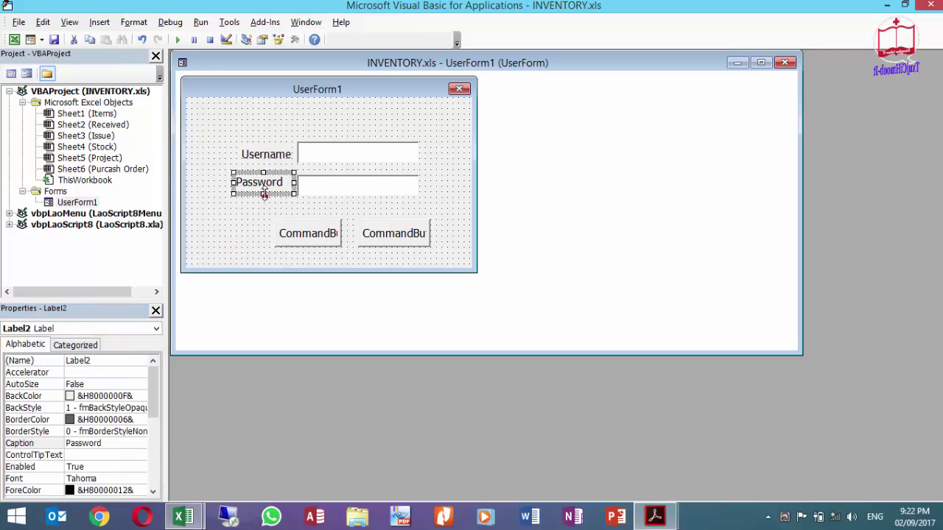
left_click_drag(264, 194, 269, 193)
left_click(253, 218)
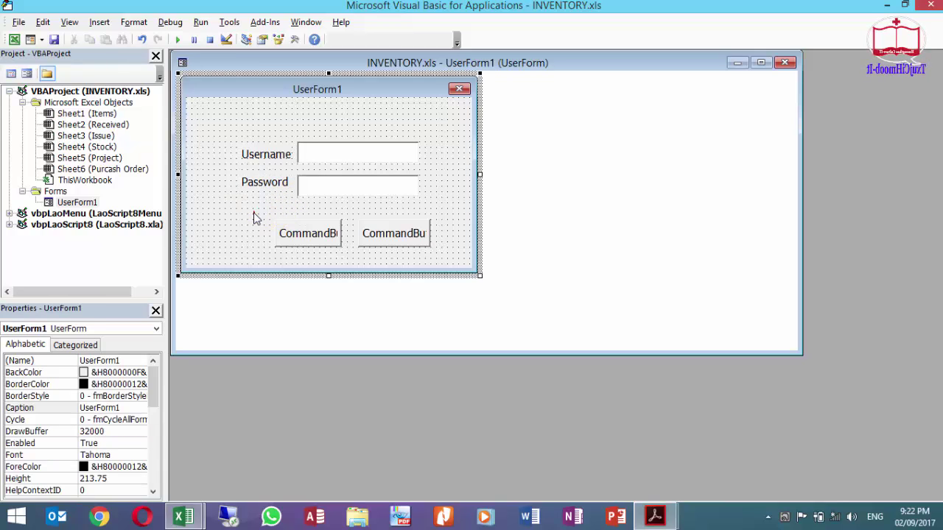
Caption the first command button OK and the second Exit
left_click(308, 237)
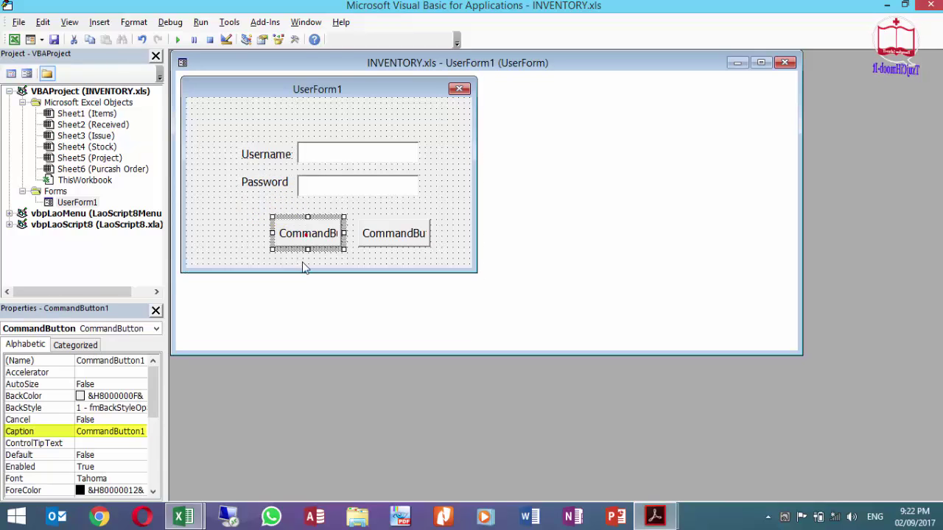
double_click(46, 431)
type("OK")
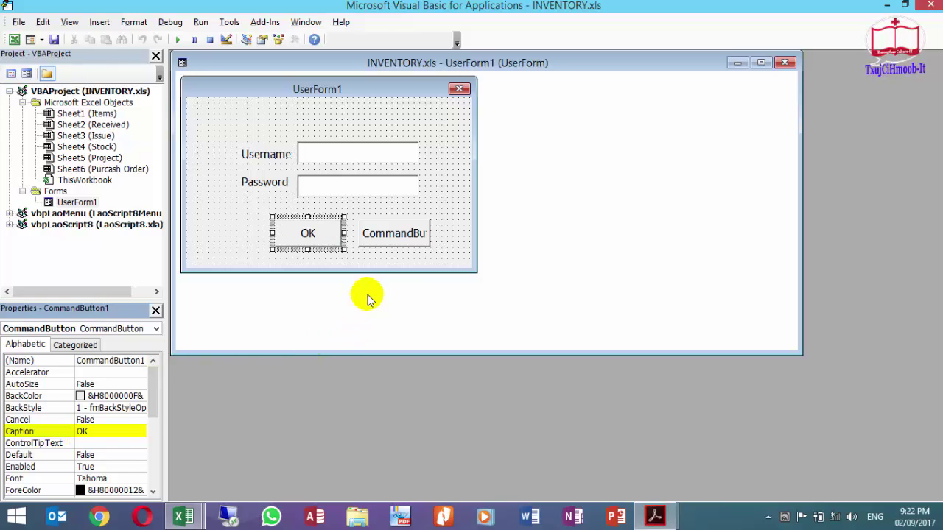
left_click(397, 233)
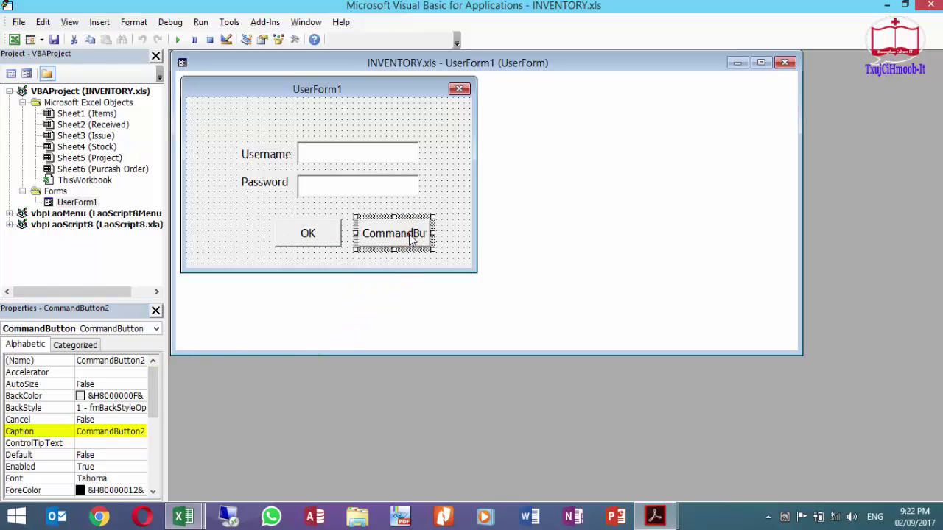
left_click(48, 433)
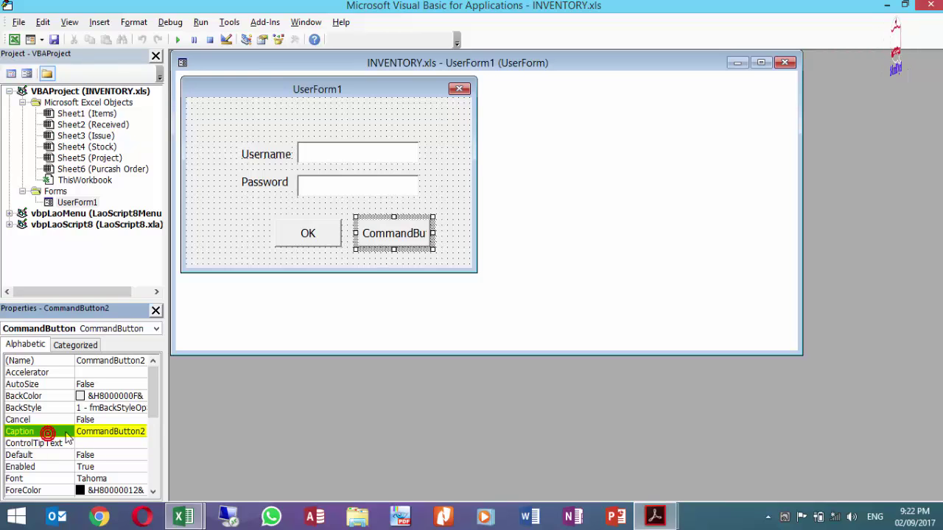
type("Exite")
key("BackSpace")
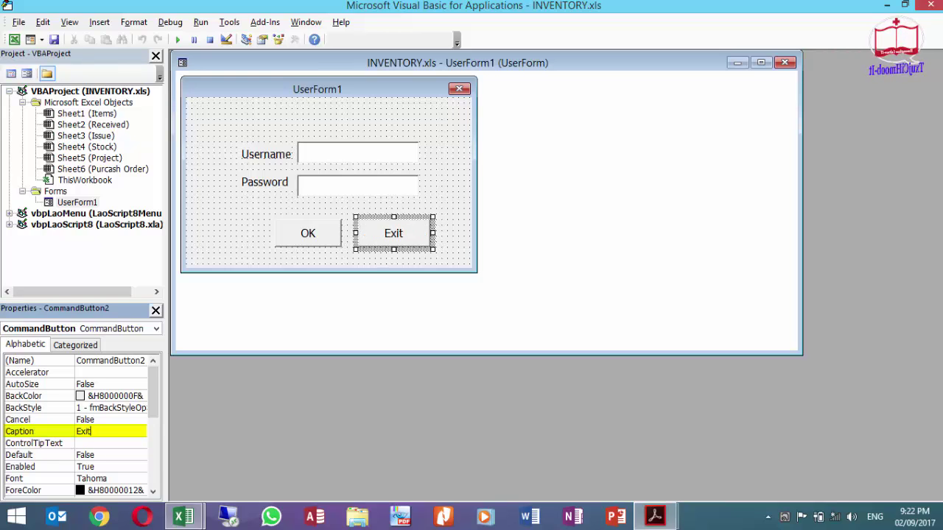
left_click(214, 212)
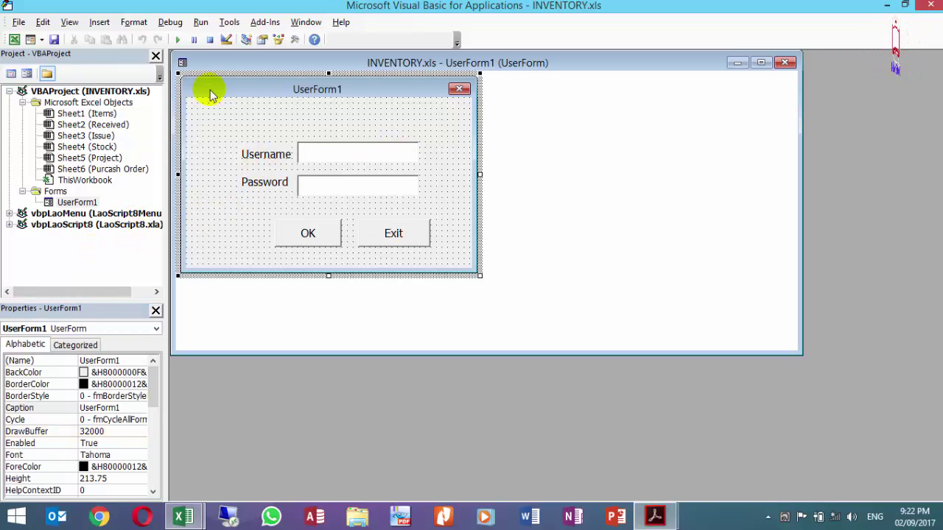
left_click(177, 39)
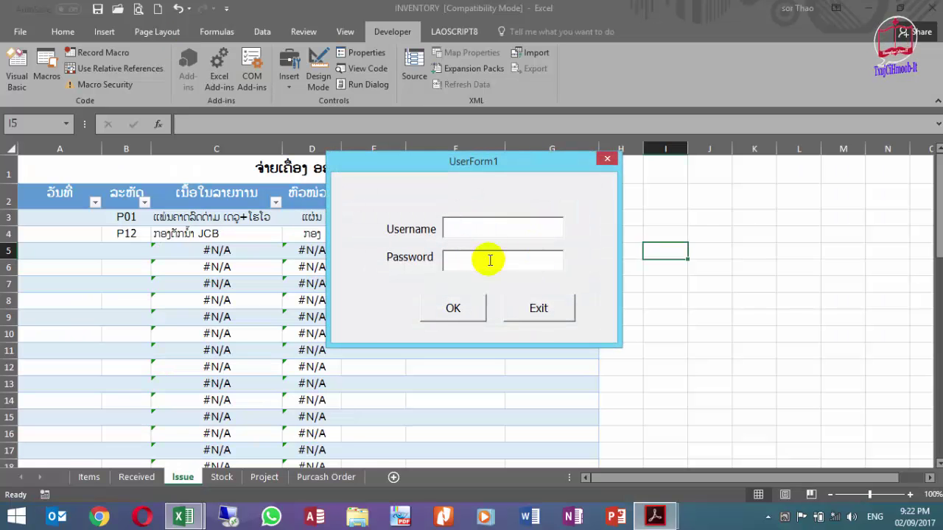
left_click(453, 309)
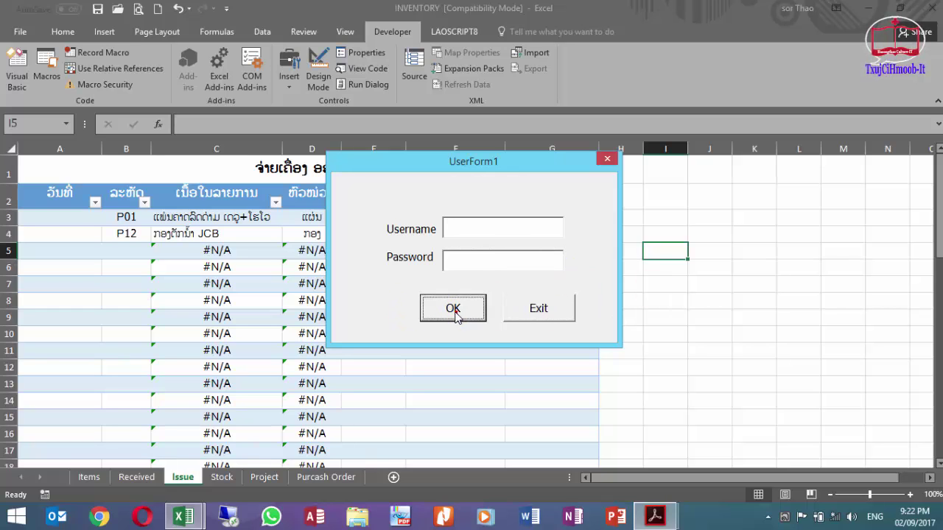
left_click(548, 308)
left_click(454, 309)
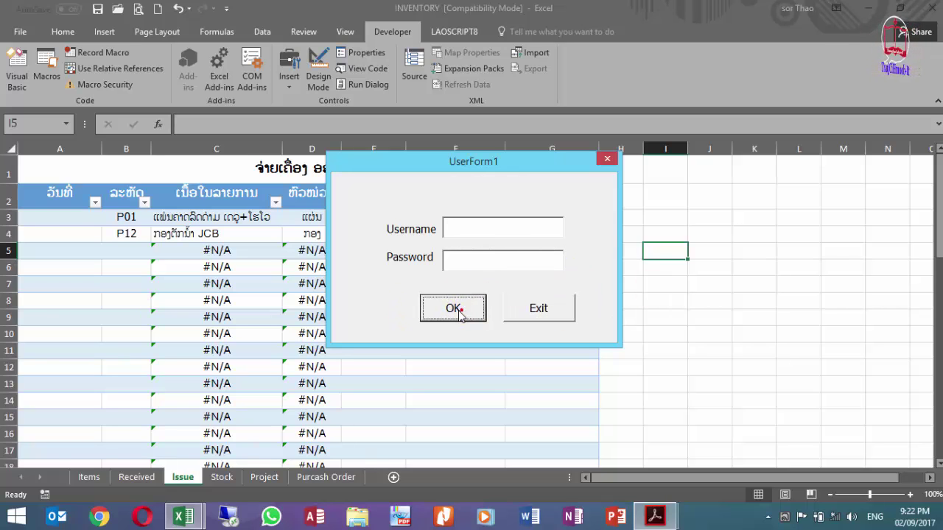
left_click(605, 159)
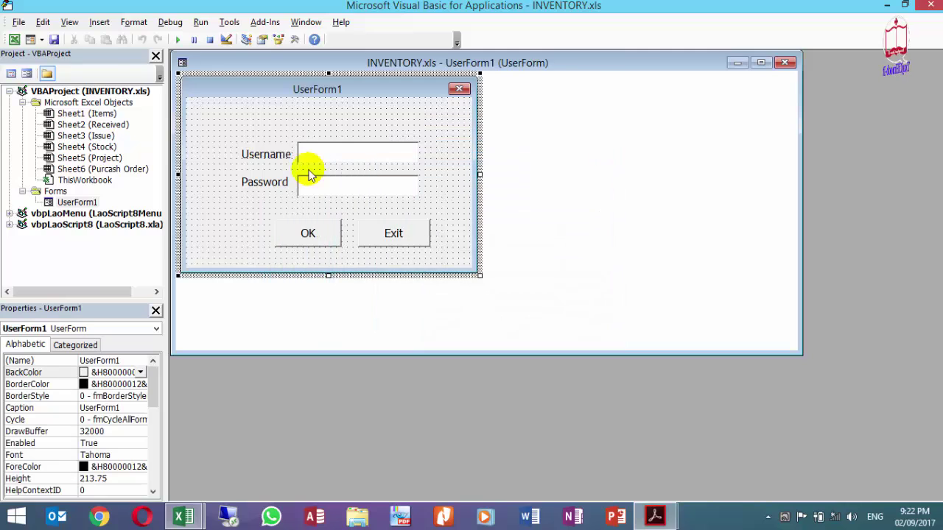
left_click(316, 89)
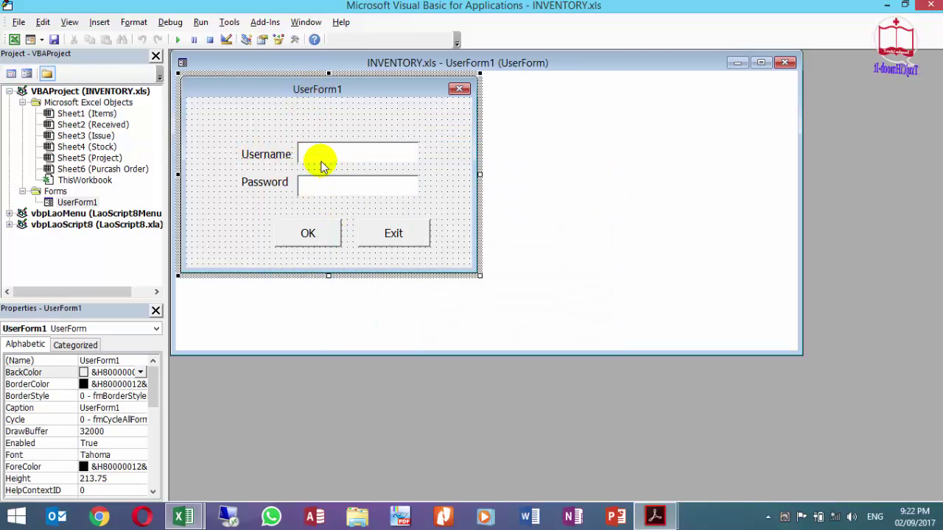
left_click(308, 246)
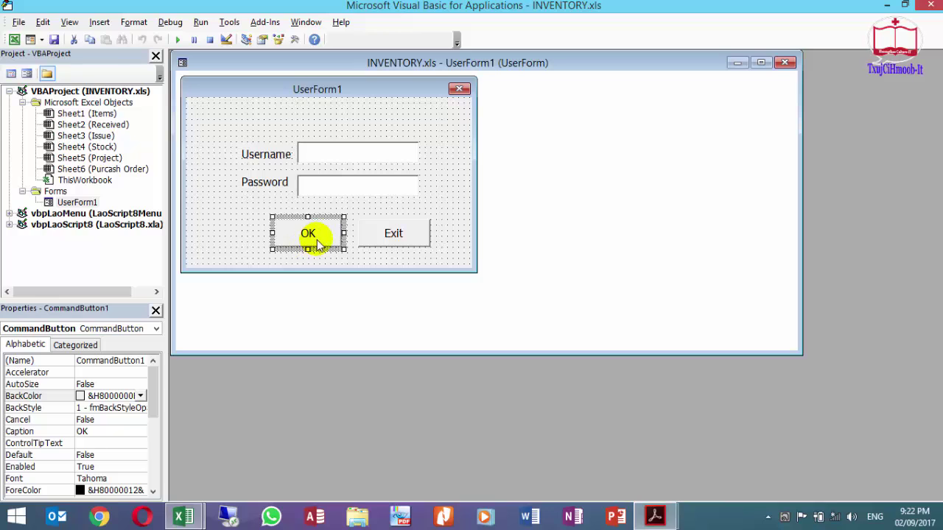
In CommandButton1_Click, write an If line testing TextBox1 and TextBox2 against the fixed username and password
double_click(312, 246)
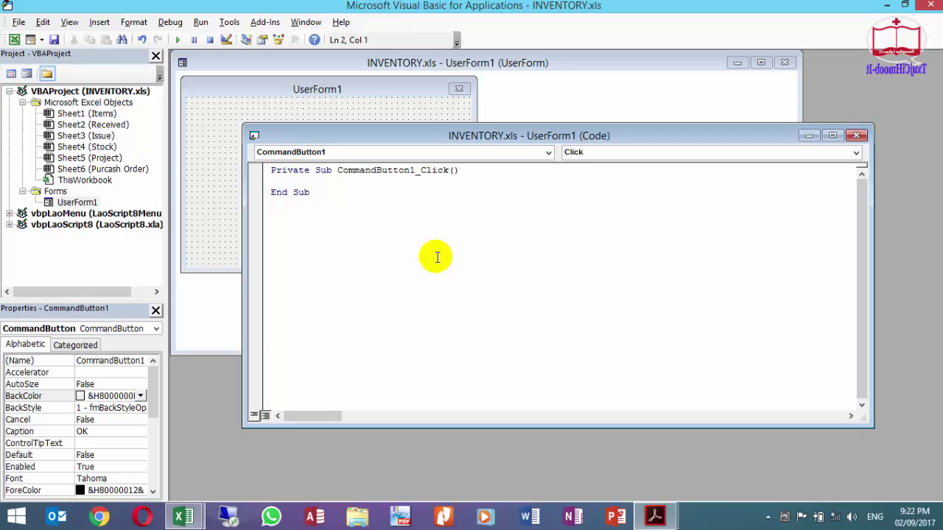
type("if text1")
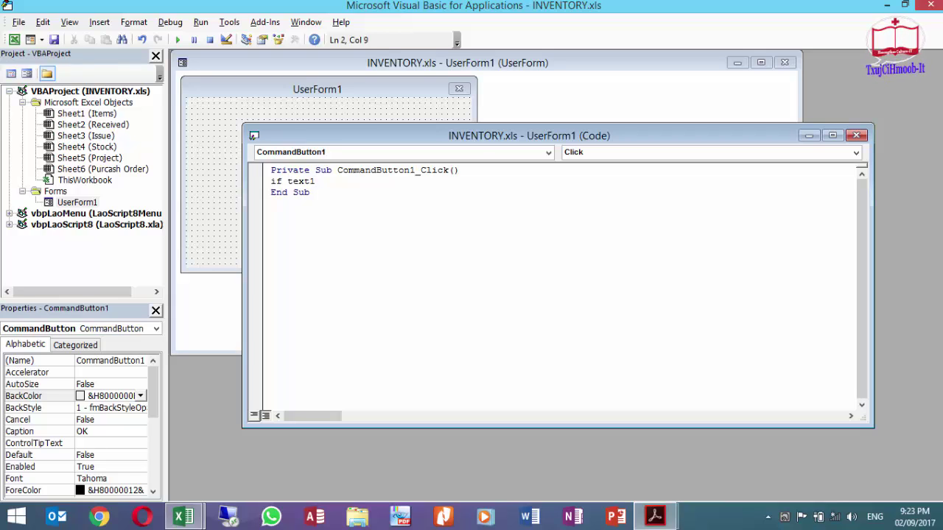
type("=\"sor")
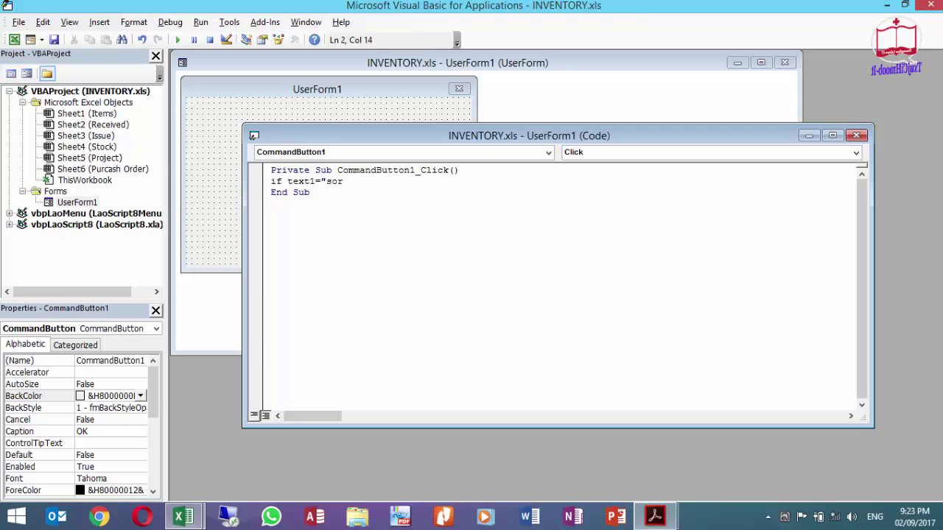
type("d")
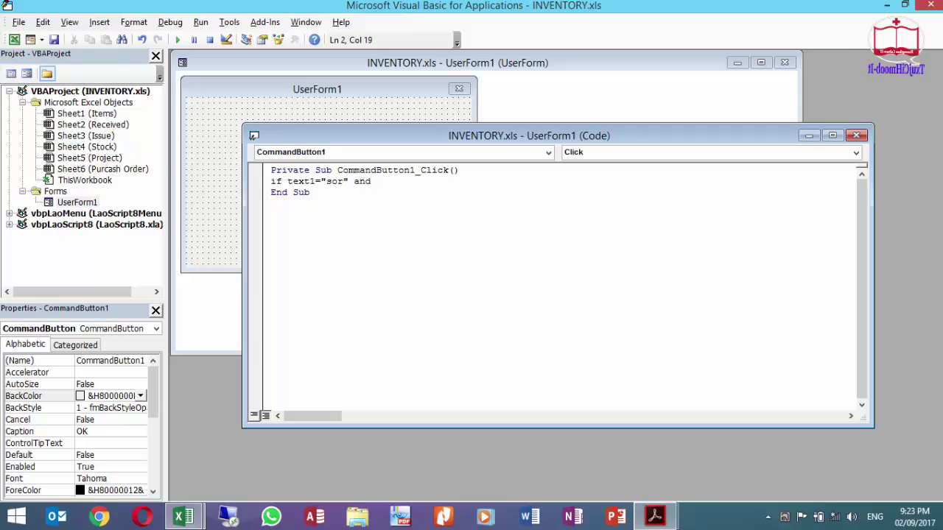
key("BackSpace")
key("BackSpace")
key("BackSpace")
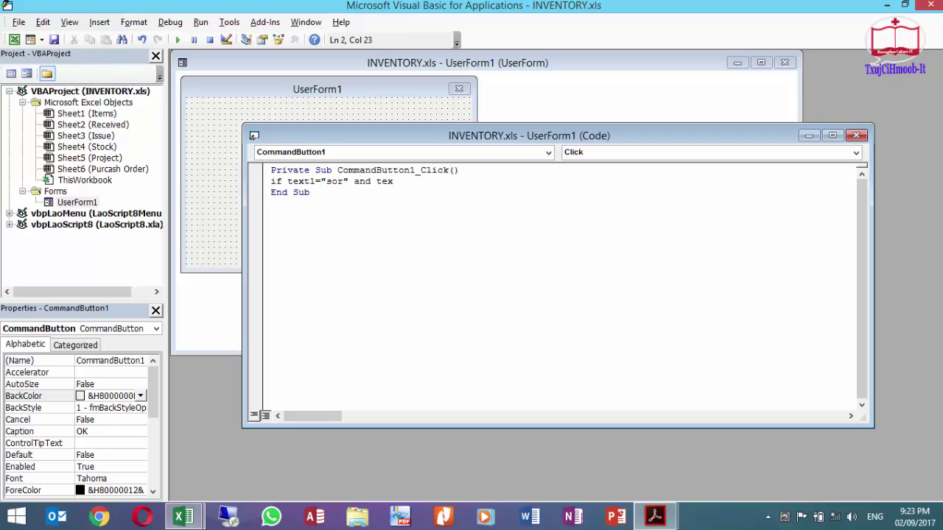
type("tbox2=")
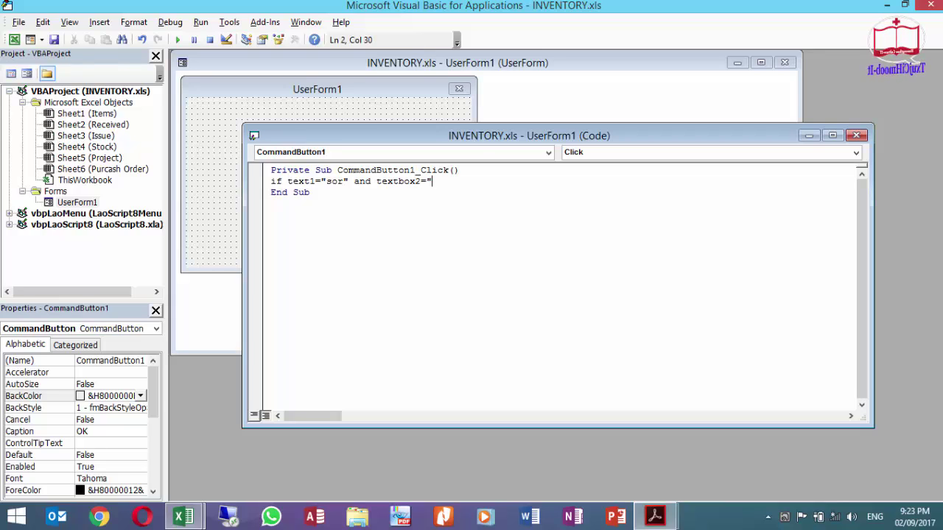
type("1234\" then")
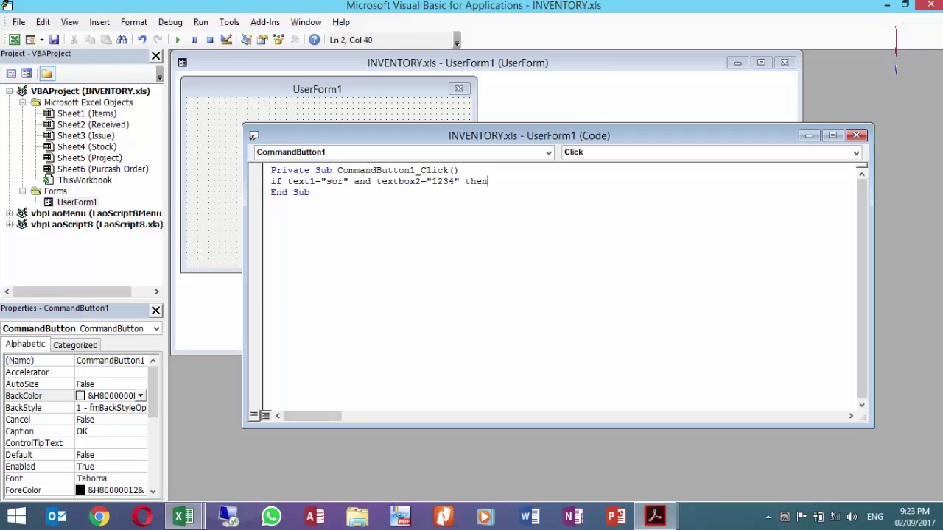
key("Return")
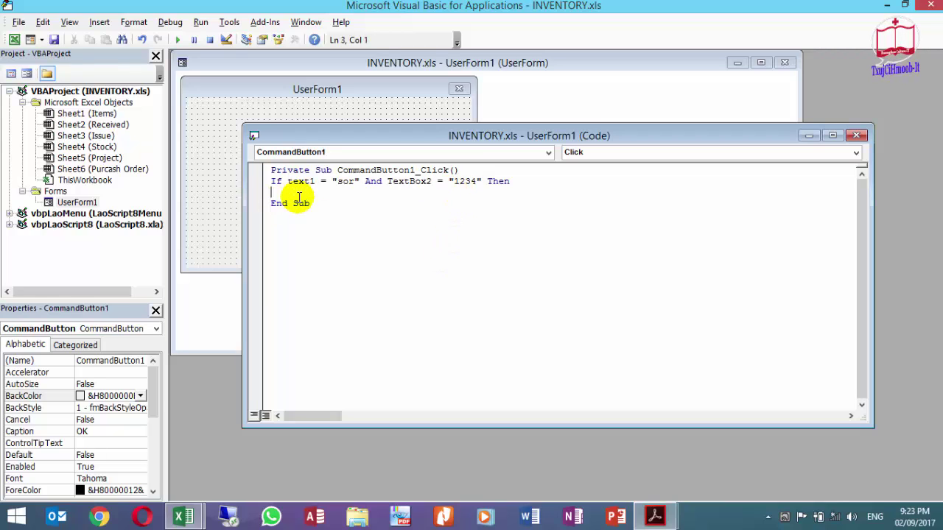
left_click(310, 182)
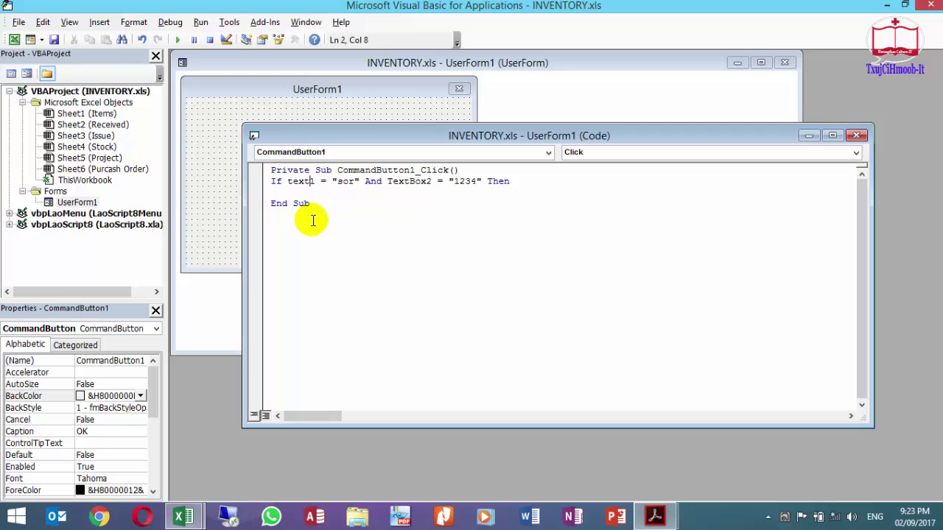
type("Box")
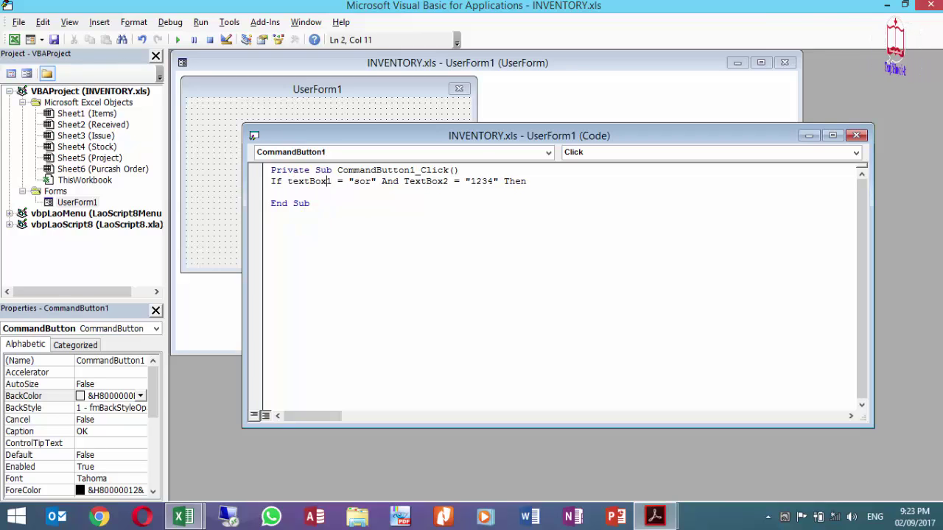
left_click(290, 192)
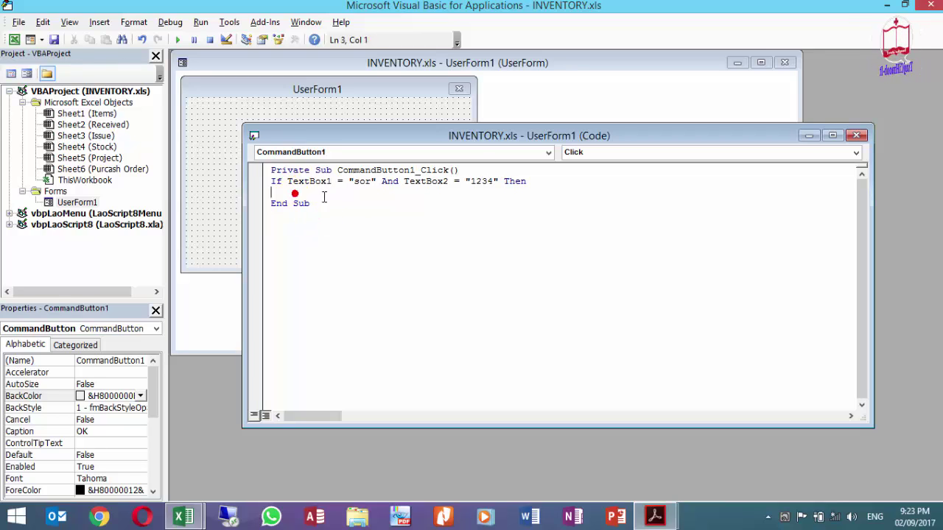
Add Unload.me under Then, plus an Else with msgbox "Username and Password Incorrect!"
key("Return")
type("unload.")
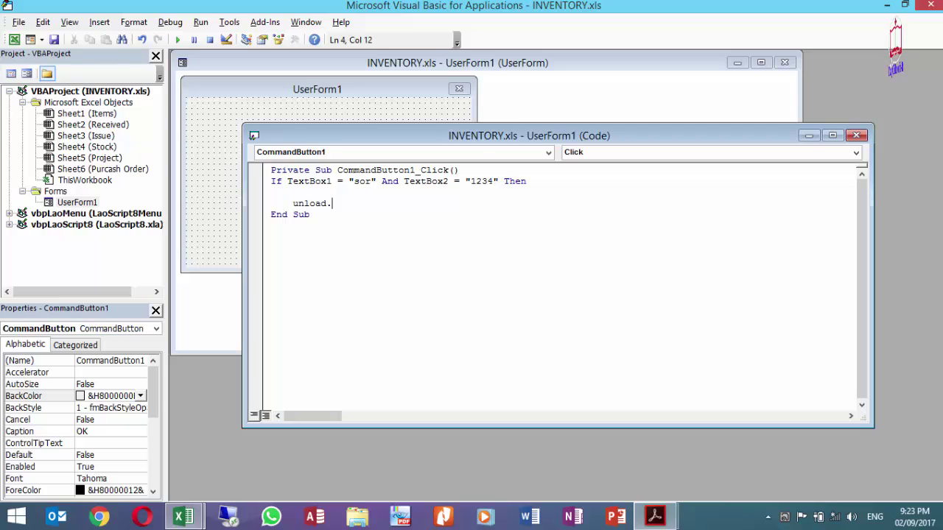
type("me")
key("Return")
type("else")
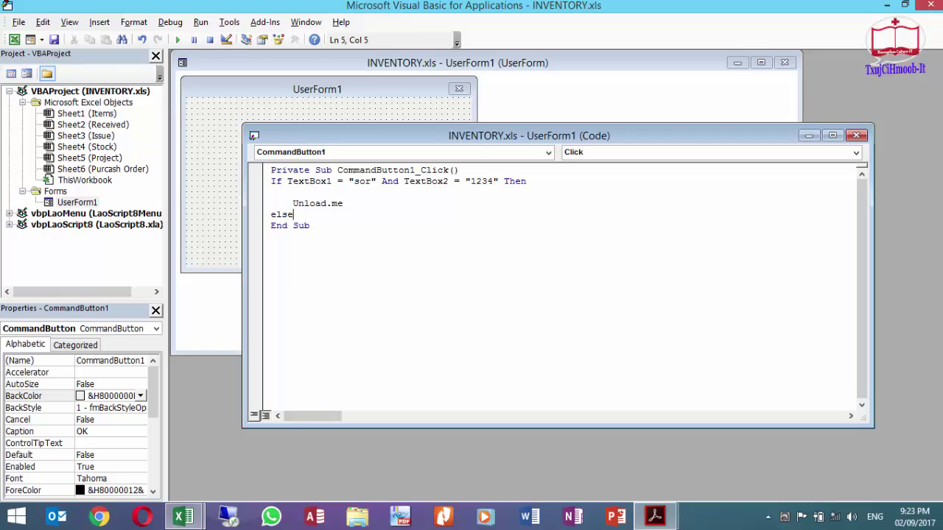
key("Return")
type("mM")
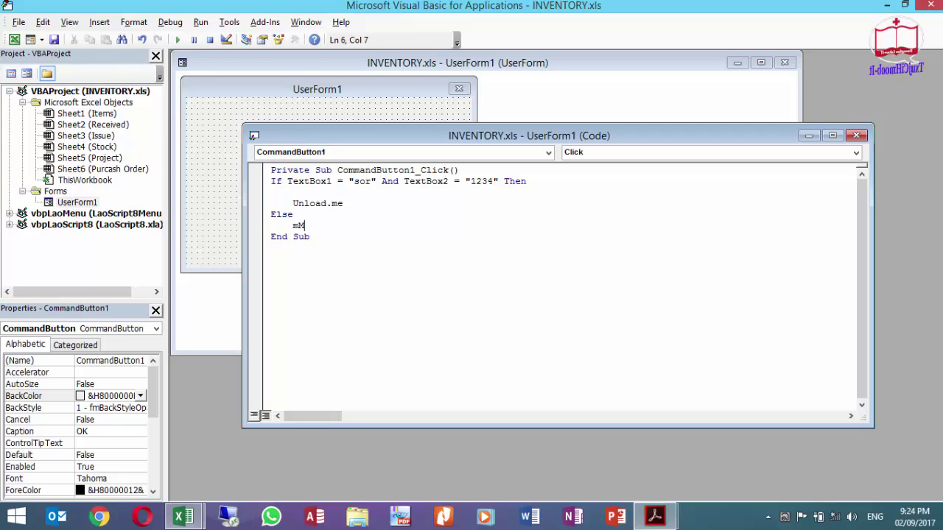
key("BackSpace")
type("sgbox\"")
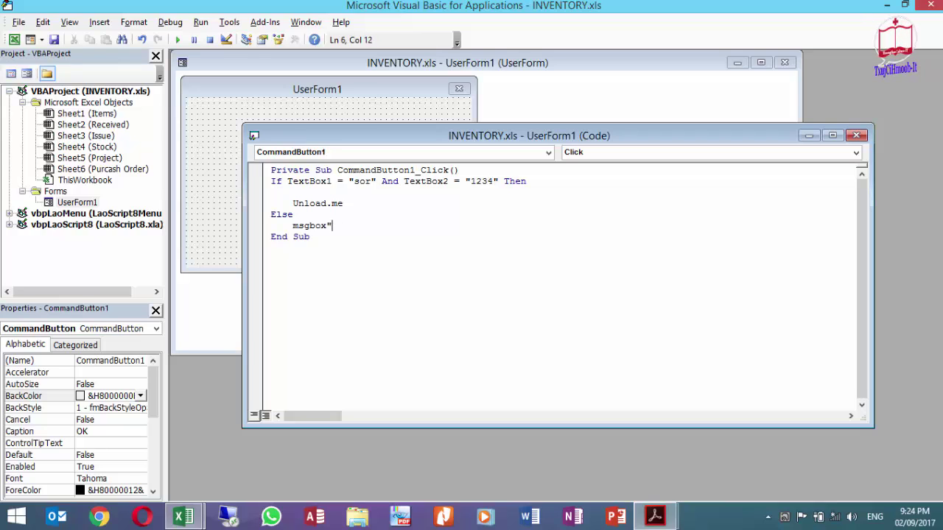
type("Us")
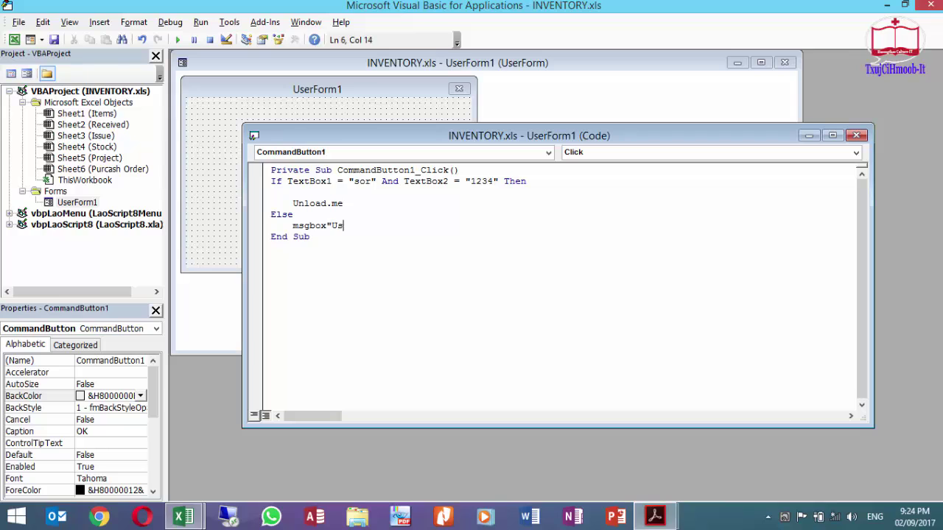
type("ername and Paswo")
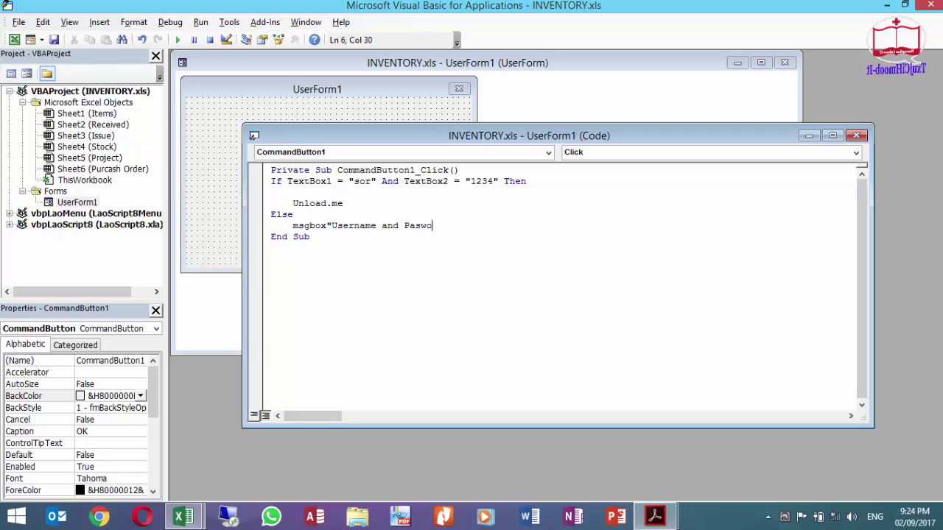
type("rd Incorrect!")
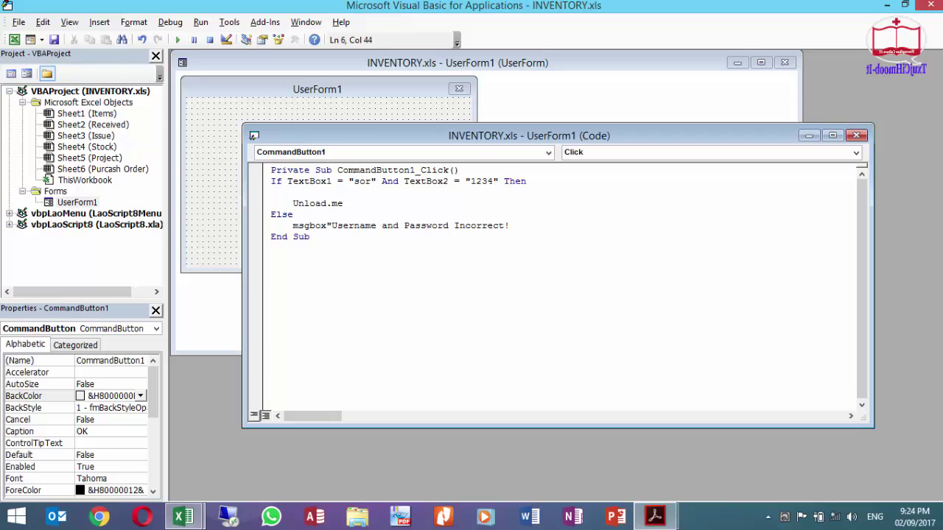
Extend the MsgBox with vbInformation and the title "ERRO"
type(",")
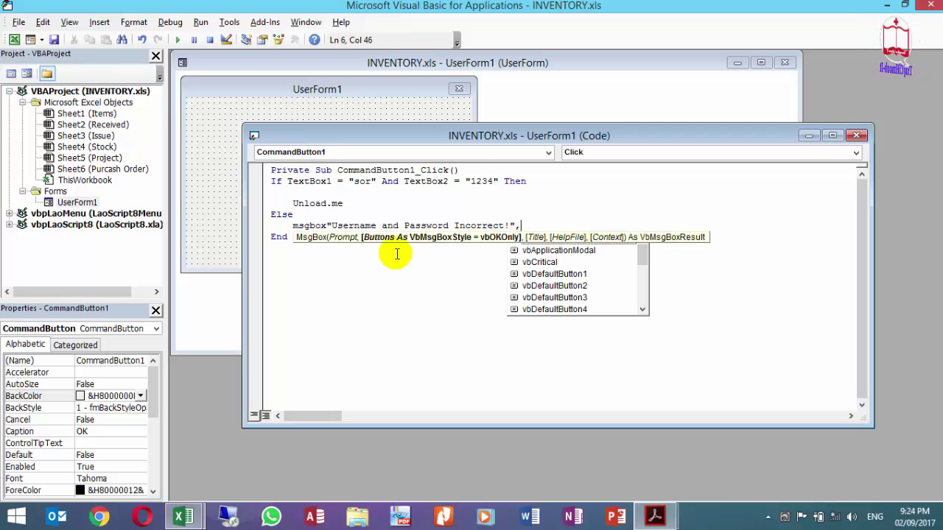
type("vb")
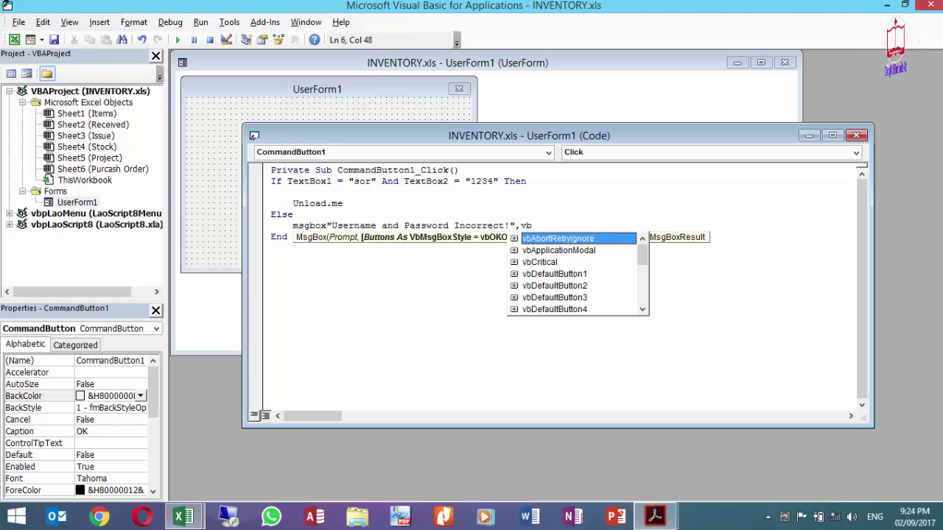
type("in.")
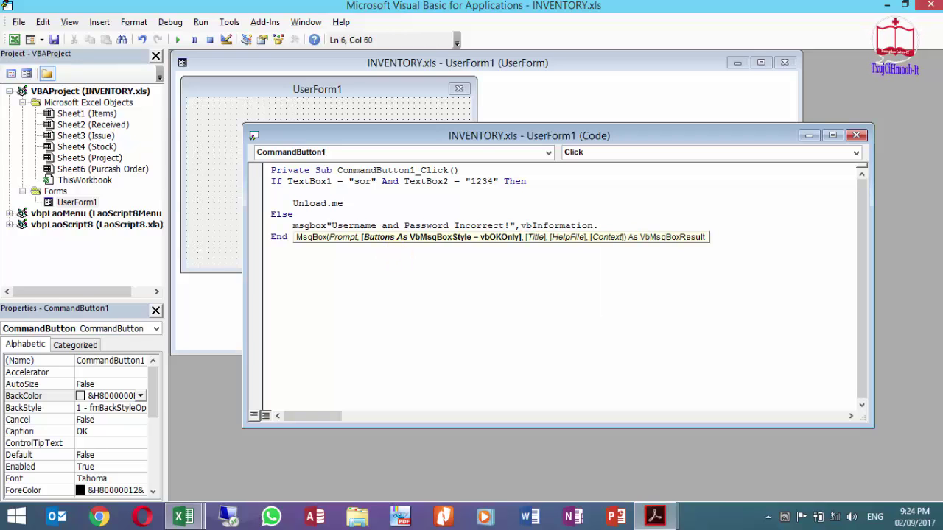
type(",")
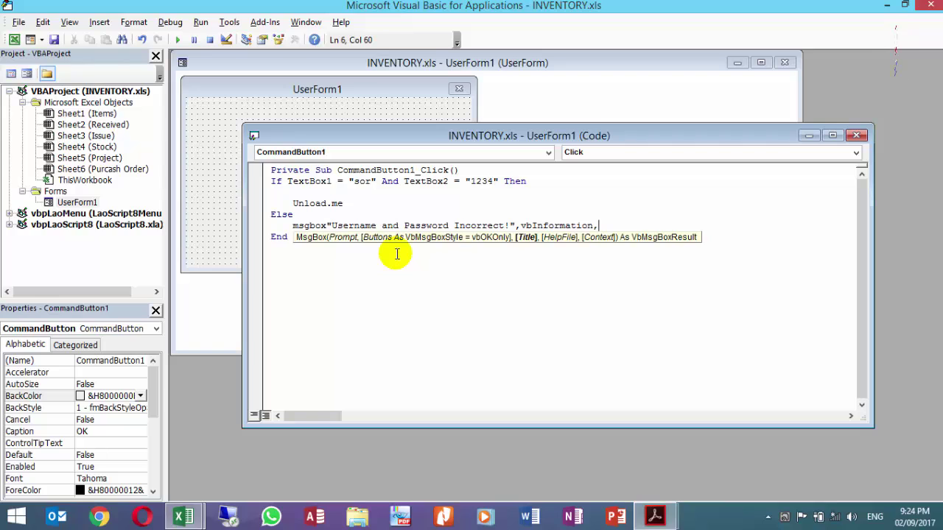
type("\"ERR")
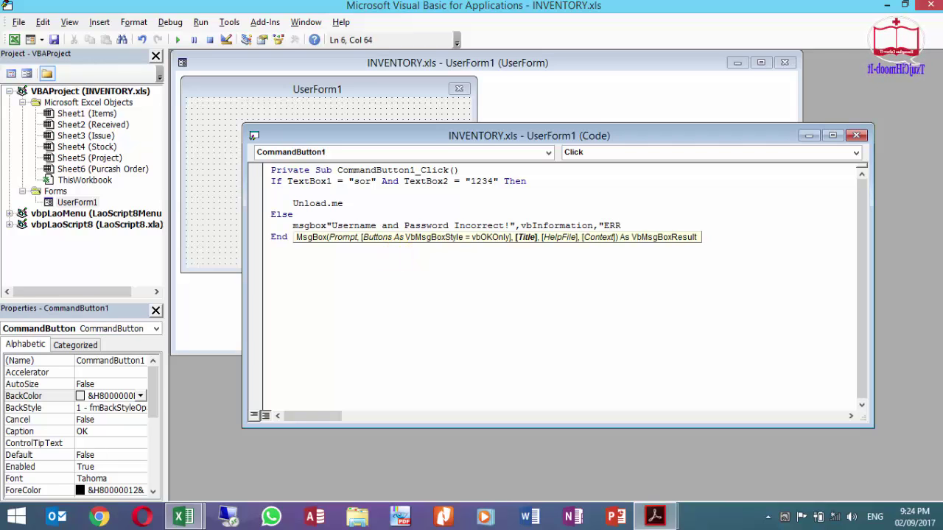
type("\"")
key("Return")
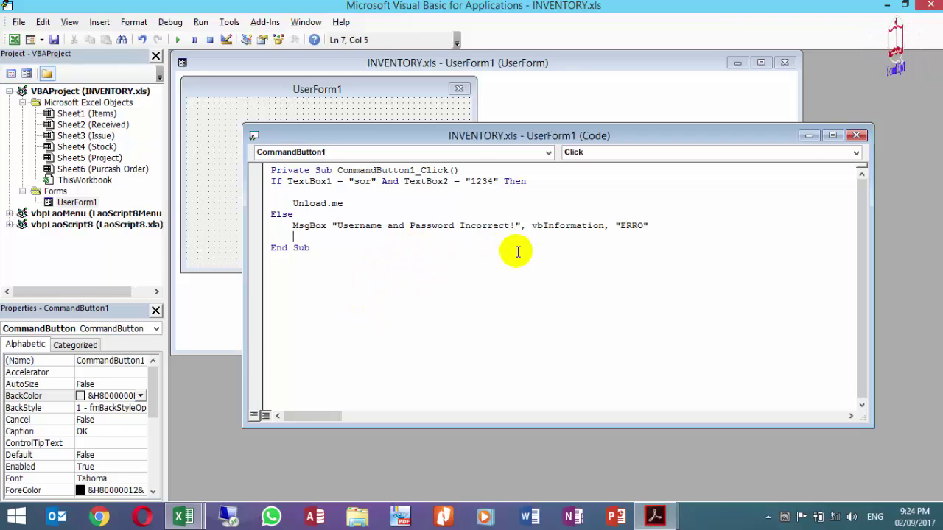
left_click(354, 205)
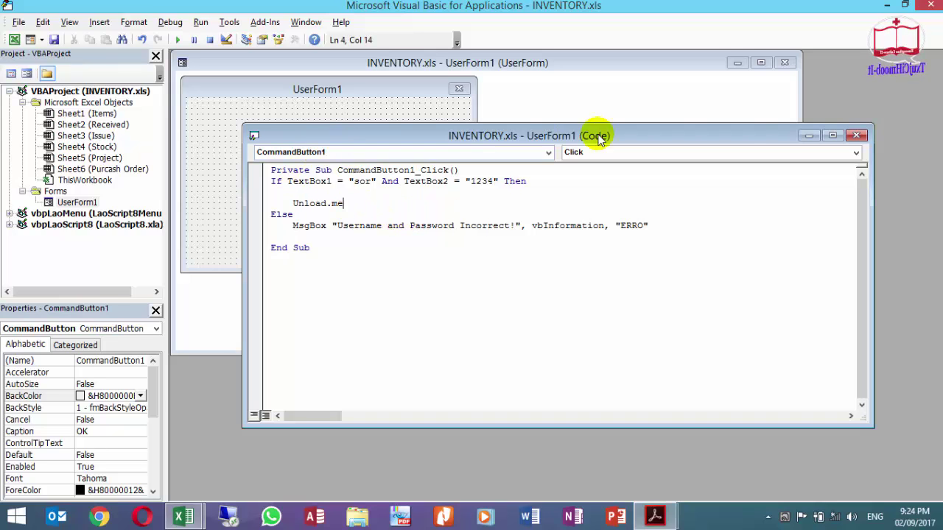
Run UserForm1, submit with OK, and dismiss the "Argument not optional" compile error
left_click(858, 135)
left_click(242, 126)
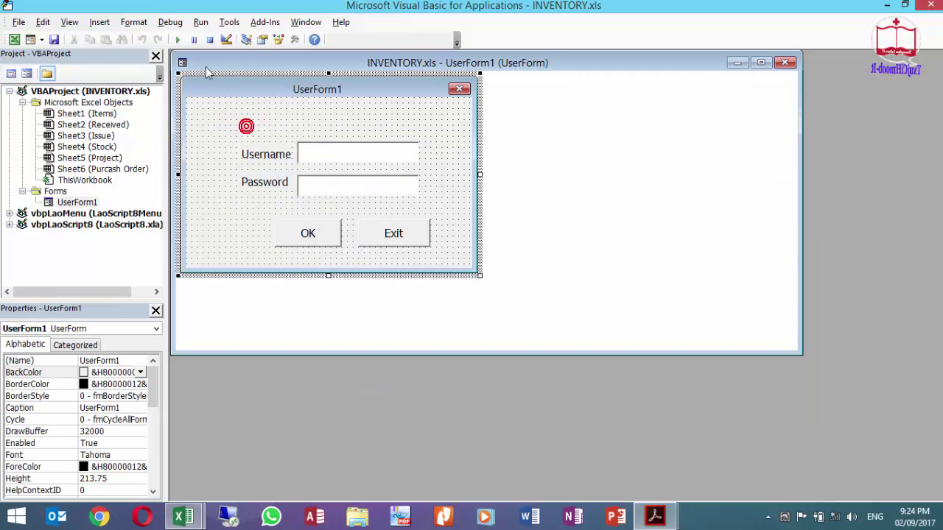
left_click(178, 38)
left_click(456, 309)
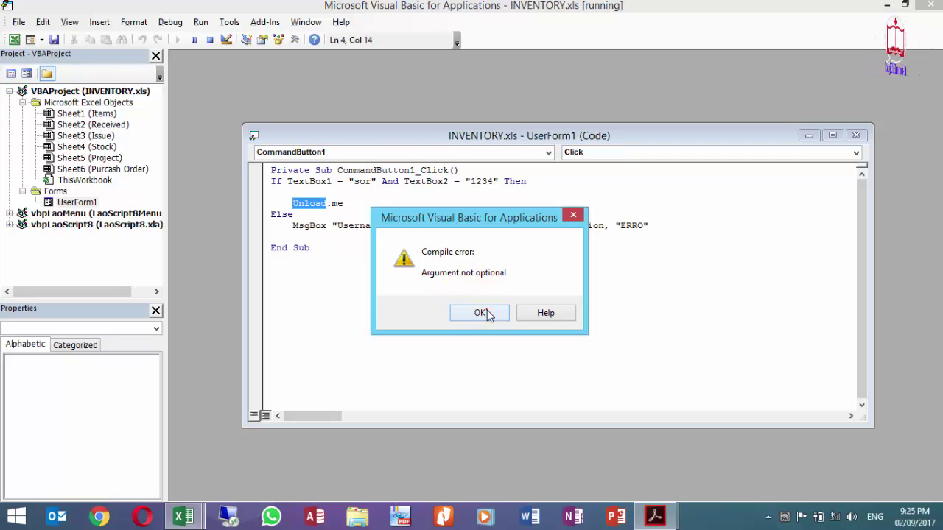
left_click(478, 312)
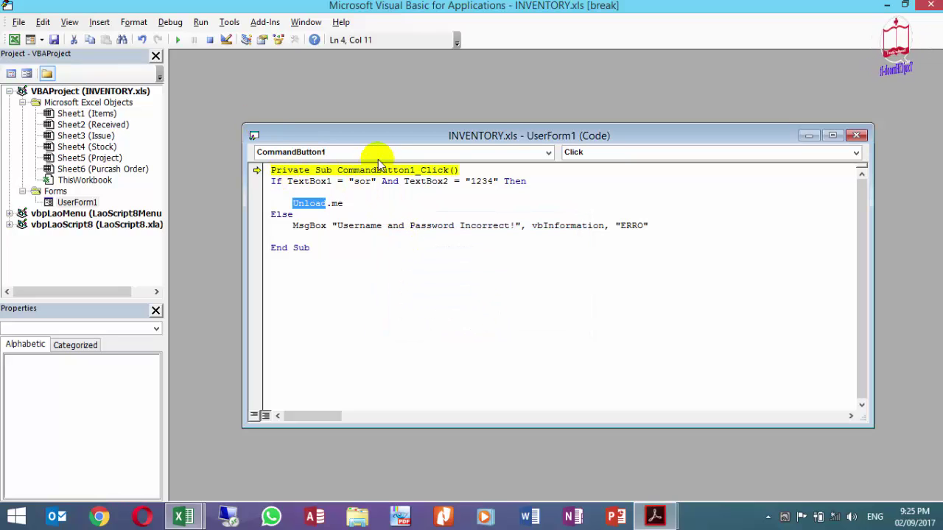
Reset the run, add End If before End Sub, and retest, hitting the compile error again
left_click_drag(374, 137, 302, 69)
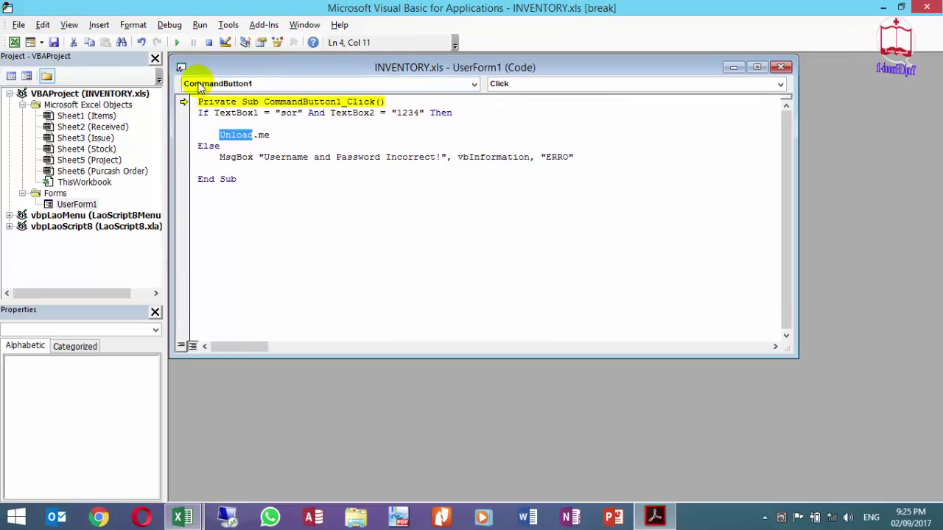
left_click(208, 42)
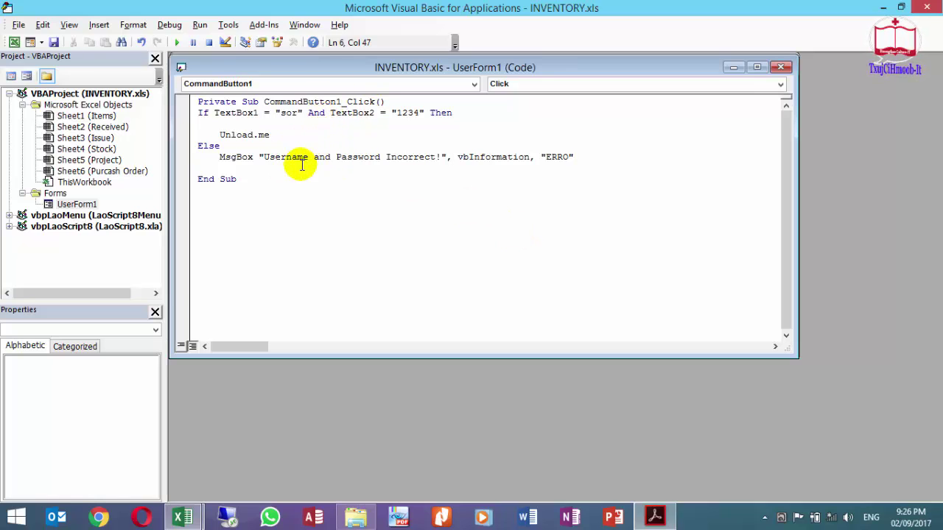
left_click(270, 157)
left_click(248, 168)
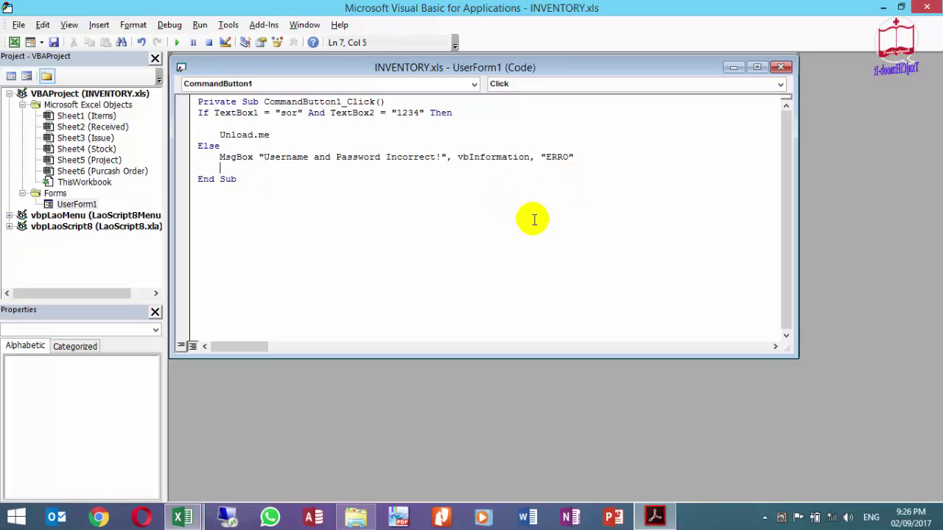
key("Return")
type("end if")
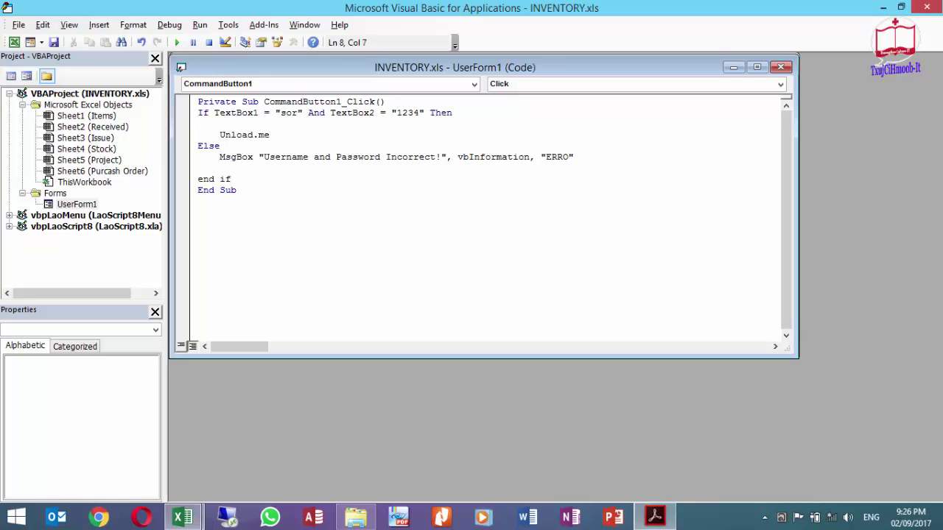
key("Return")
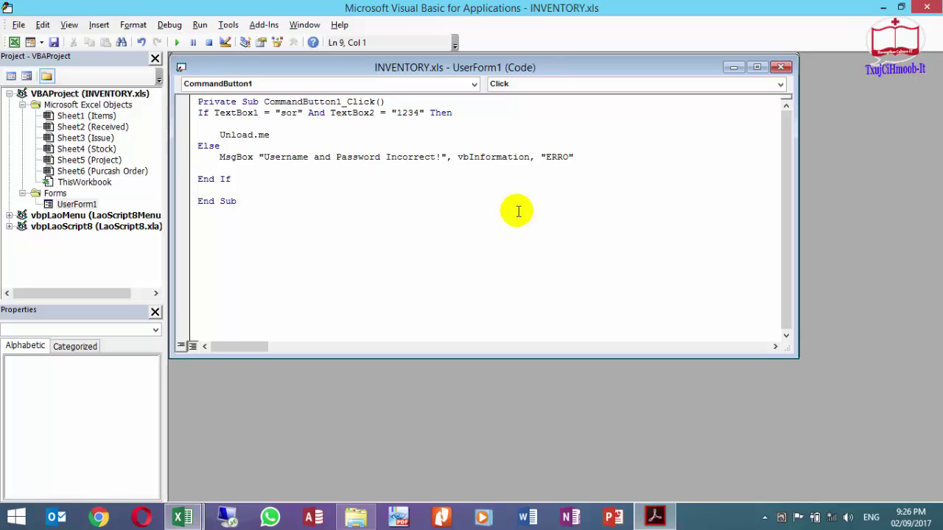
left_click(176, 42)
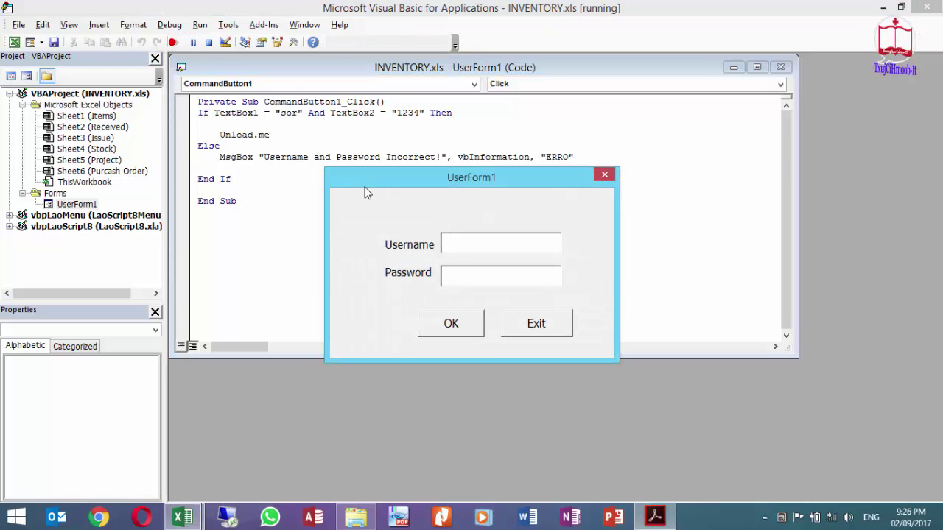
left_click(460, 331)
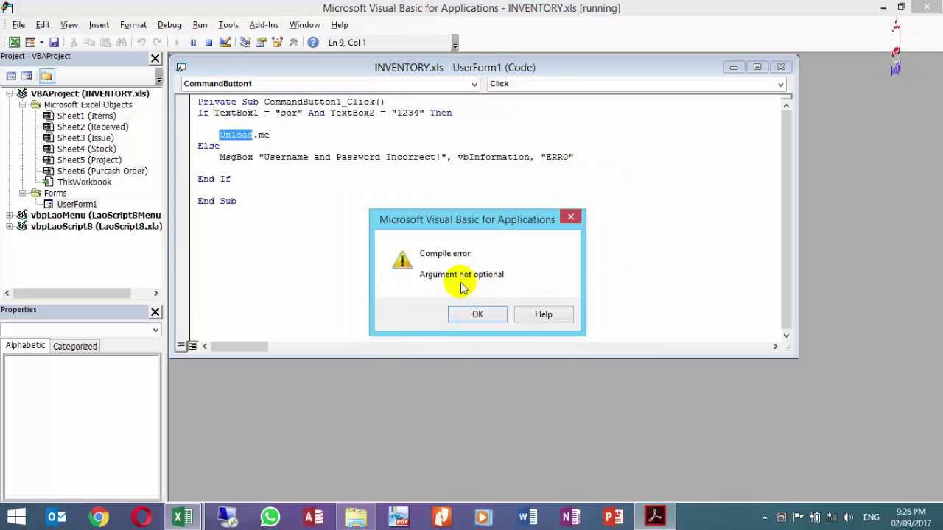
left_click(479, 315)
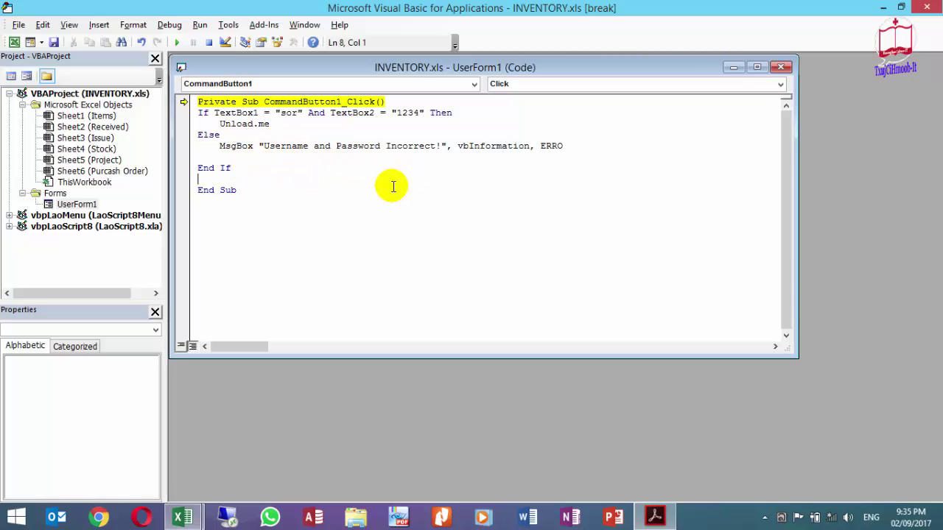
Correct Unload.me to Unload Me and reset the paused project
left_click(267, 124)
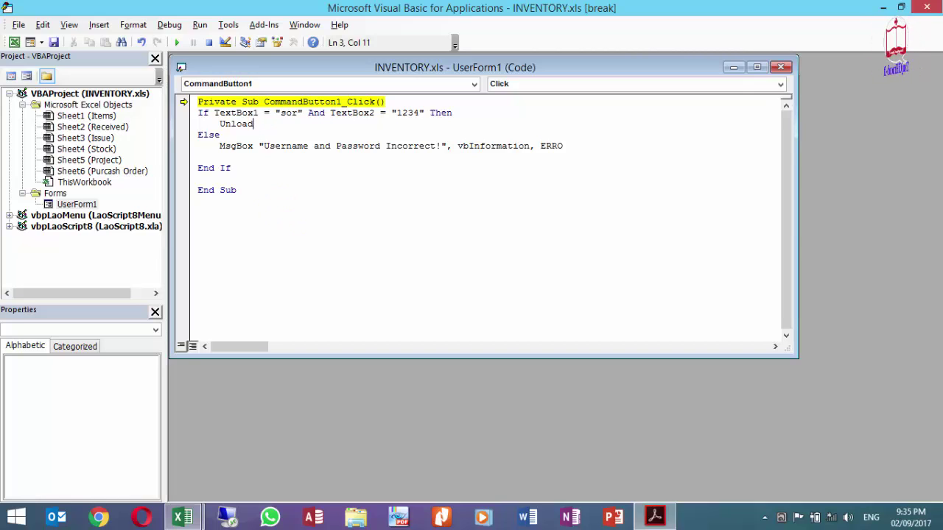
type("me")
key("Return")
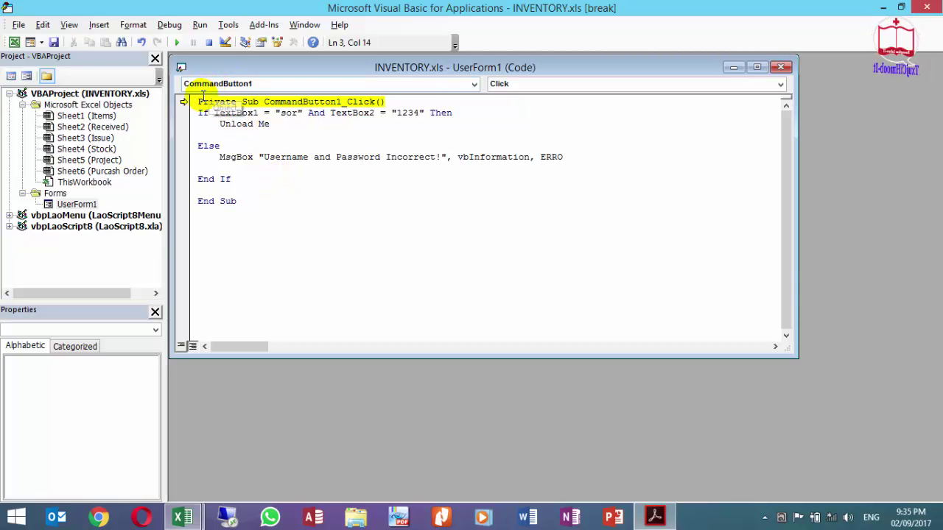
left_click(209, 42)
Run the login form with a wrong username and password and dismiss the incorrect-login warning
left_click(178, 43)
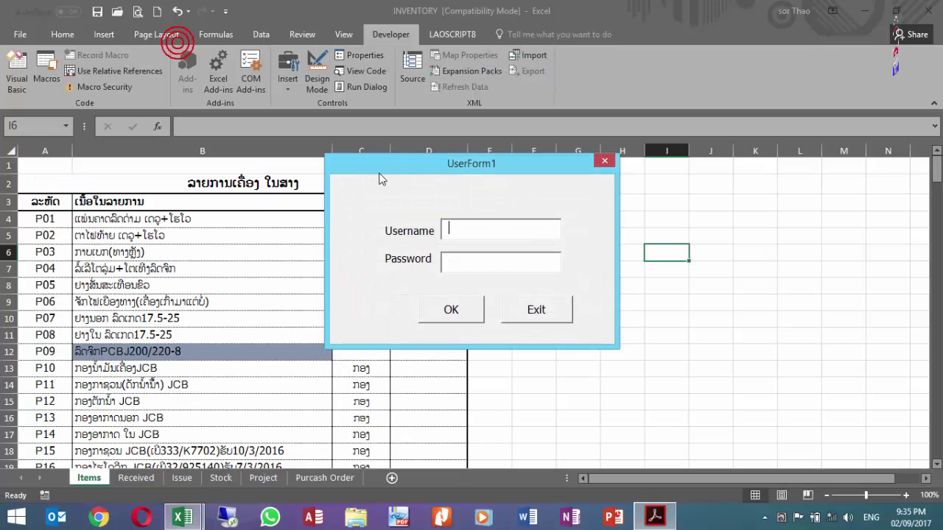
type("fadf")
left_click(479, 260)
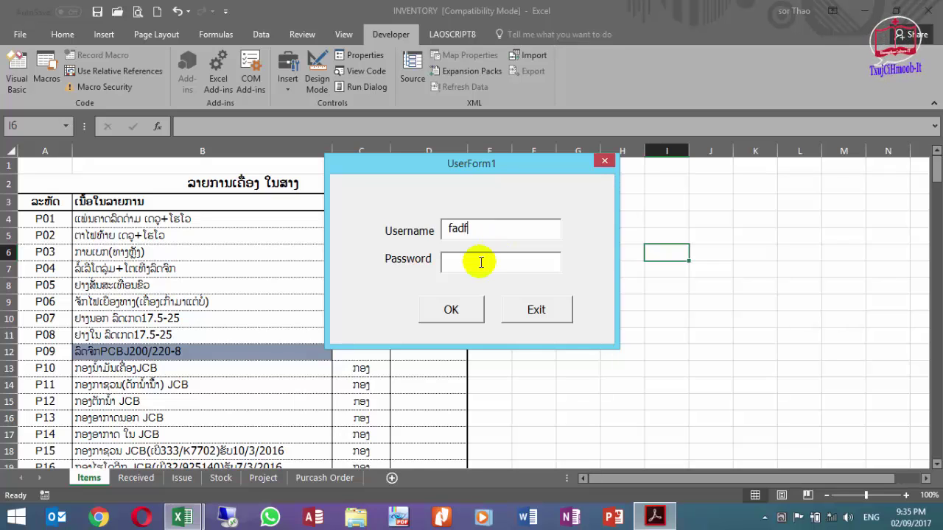
type("asdfa")
left_click(449, 308)
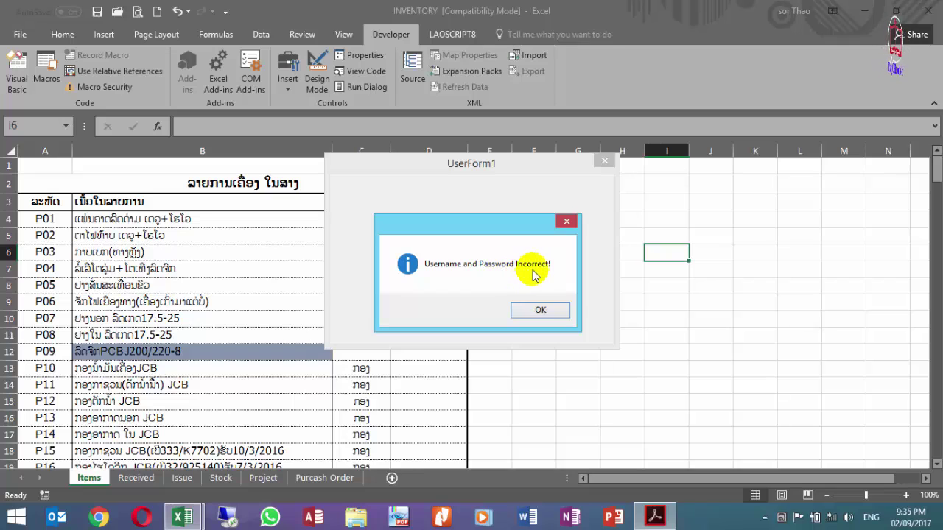
left_click(541, 310)
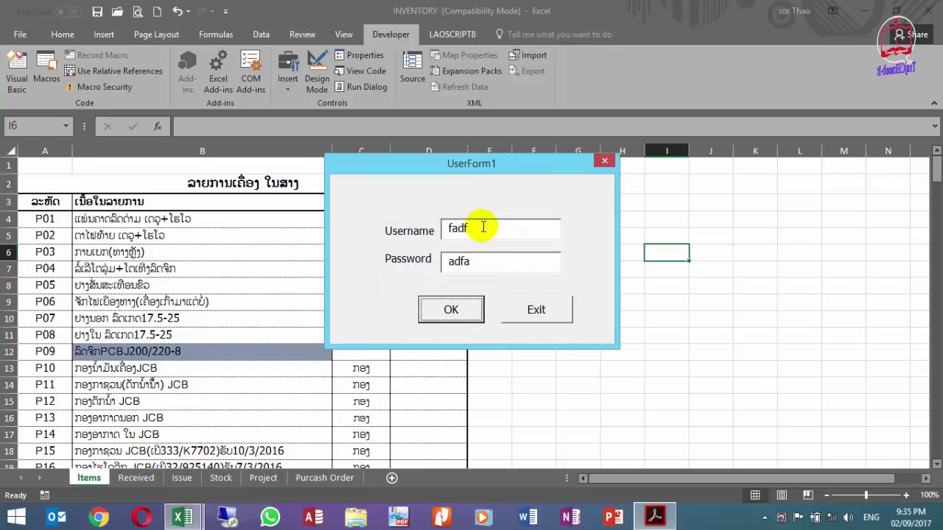
Enter the correct username and password and submit, closing the form
double_click(480, 228)
type("sor")
key("Tab")
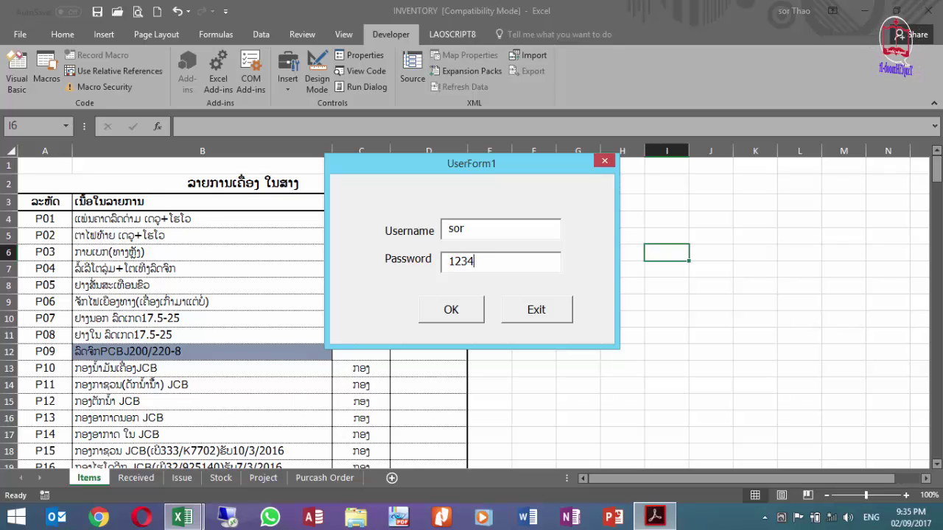
left_click(451, 309)
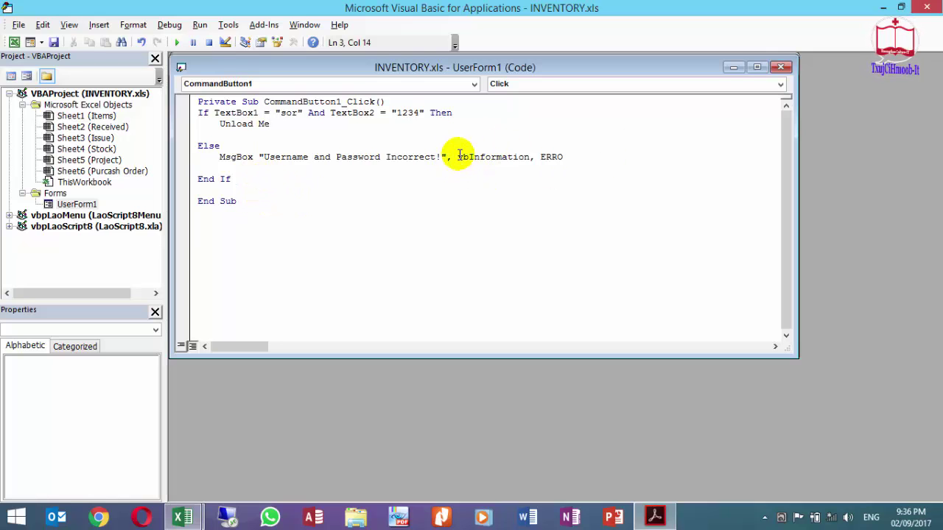
Give the Exit button's Click procedure Unload Me and ThisWorkbook.Close
left_click(780, 67)
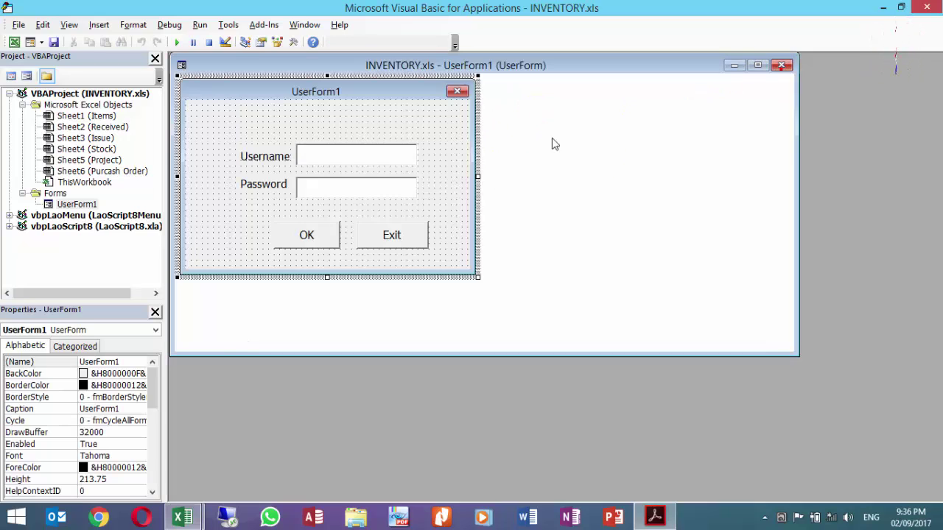
left_click(375, 237)
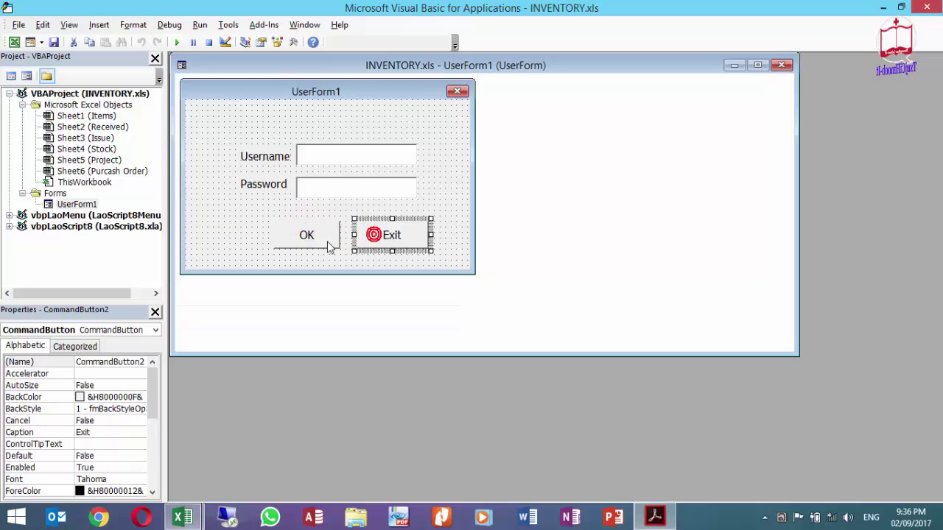
double_click(375, 249)
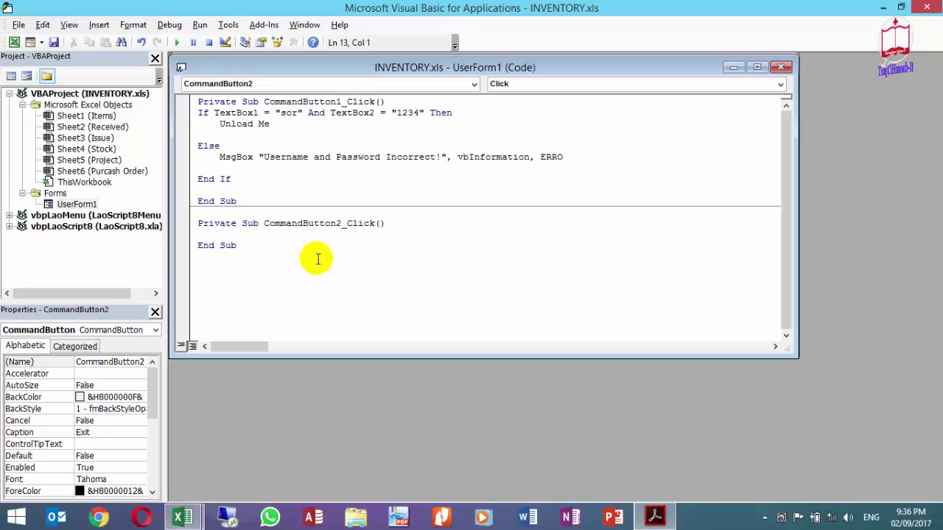
type("une")
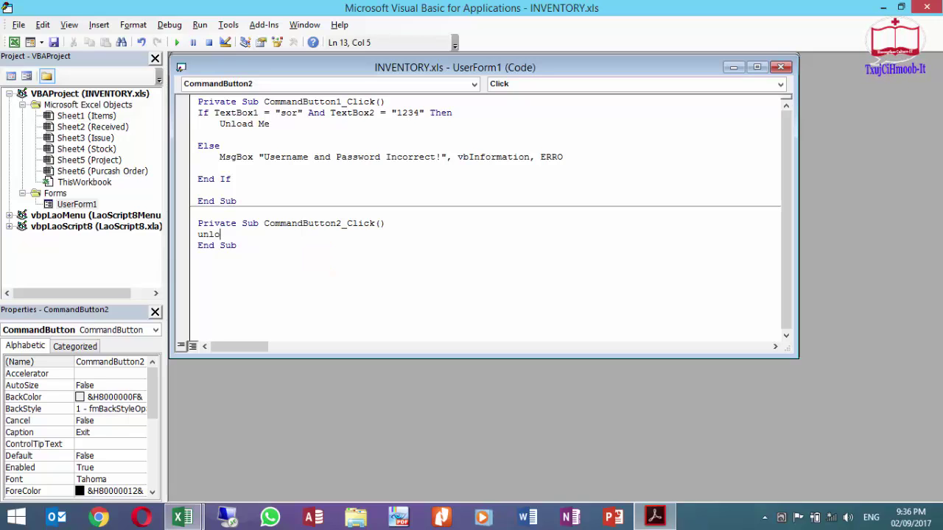
type(" me")
key("Return")
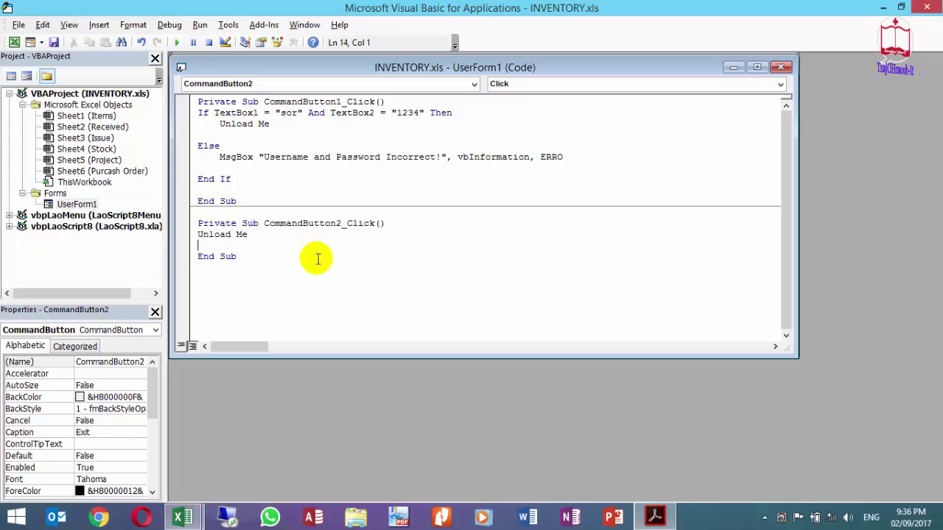
type("thisWorkbook")
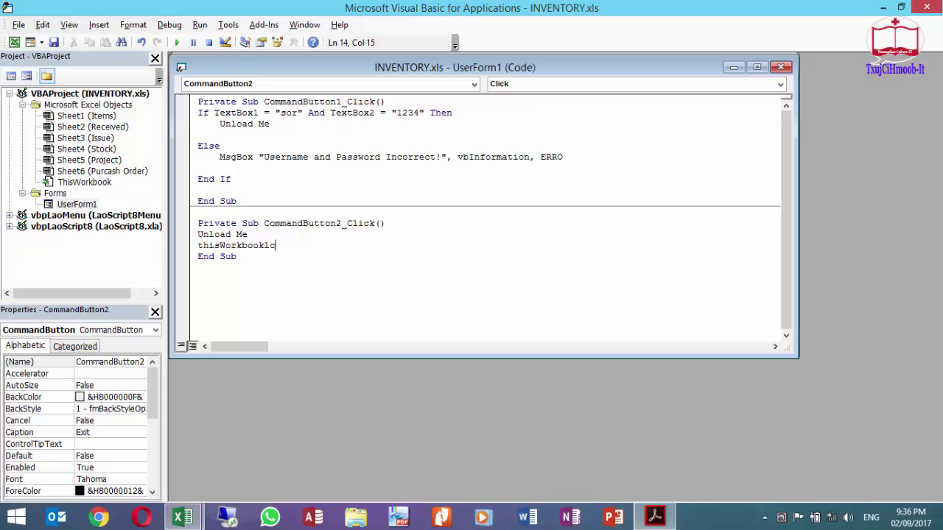
type(".")
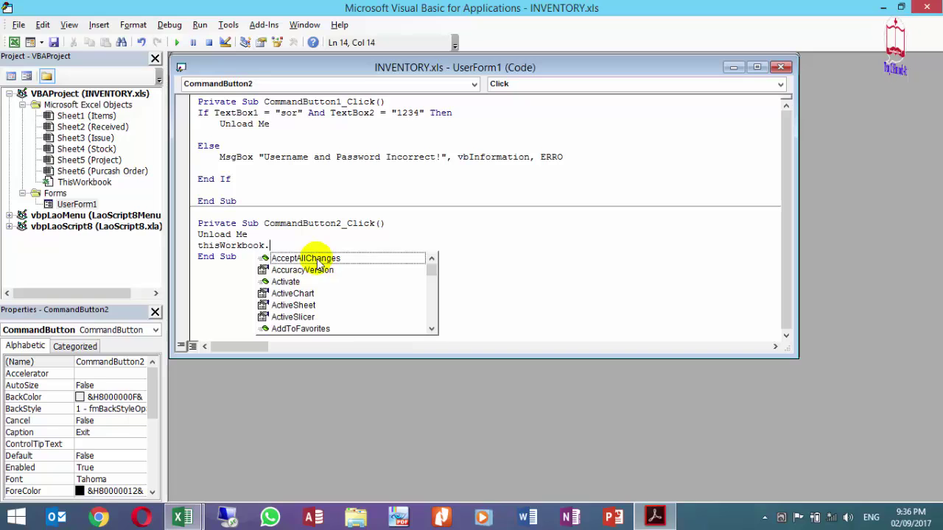
type("cl")
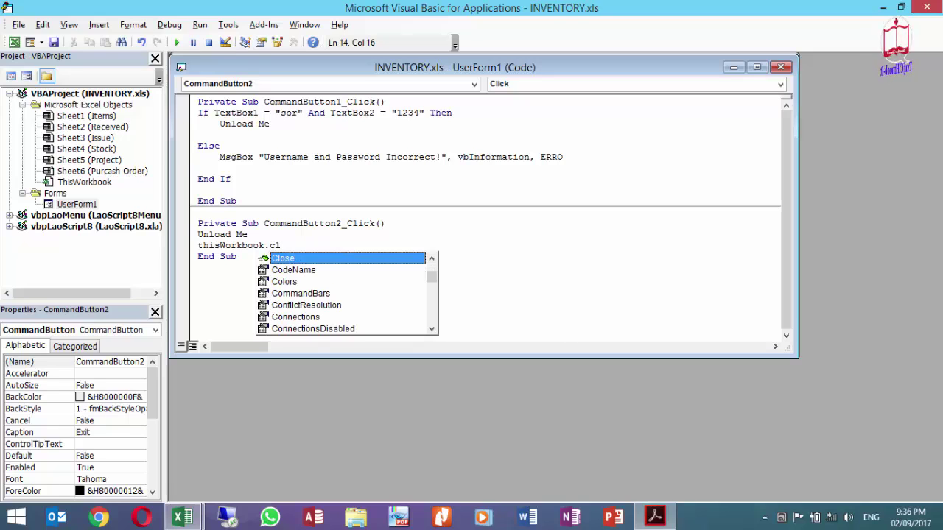
double_click(317, 258)
left_click(333, 269)
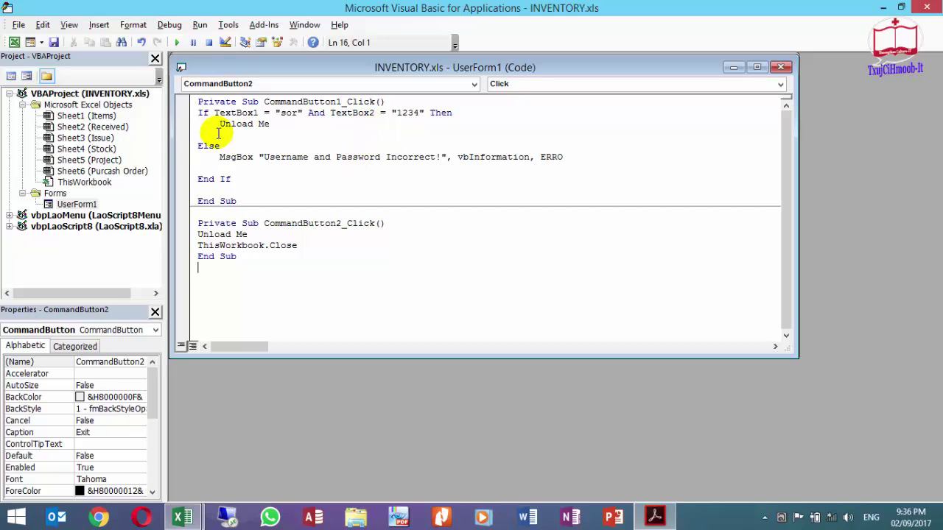
Run the login form, type into the Password field, and close it
left_click(177, 42)
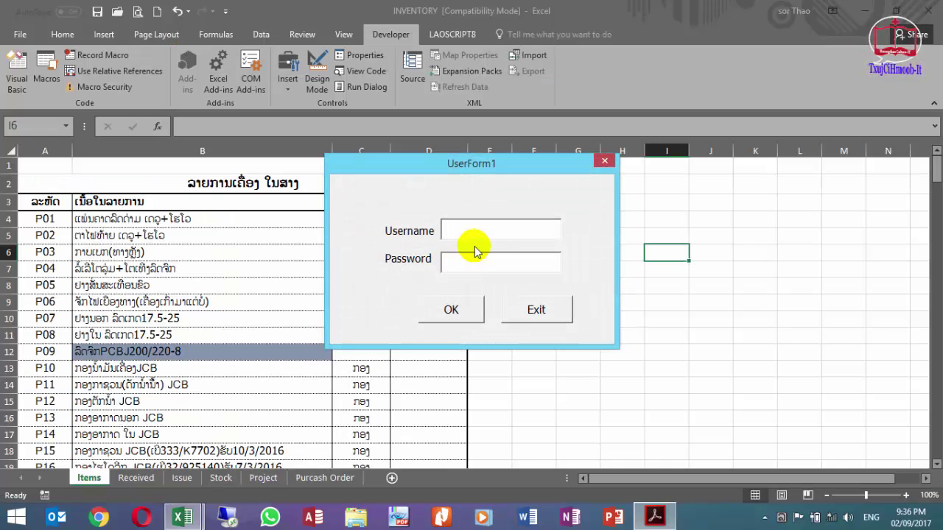
left_click(480, 263)
type("sfsdf")
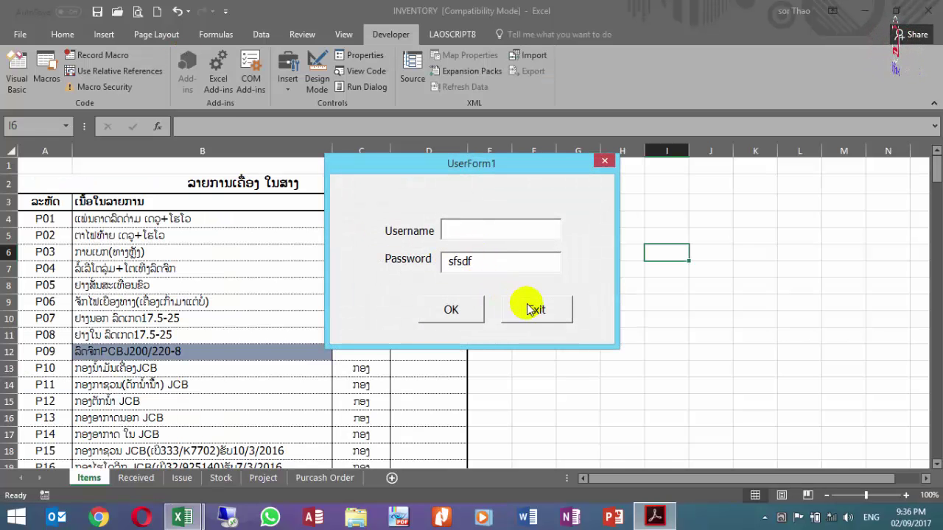
left_click(614, 167)
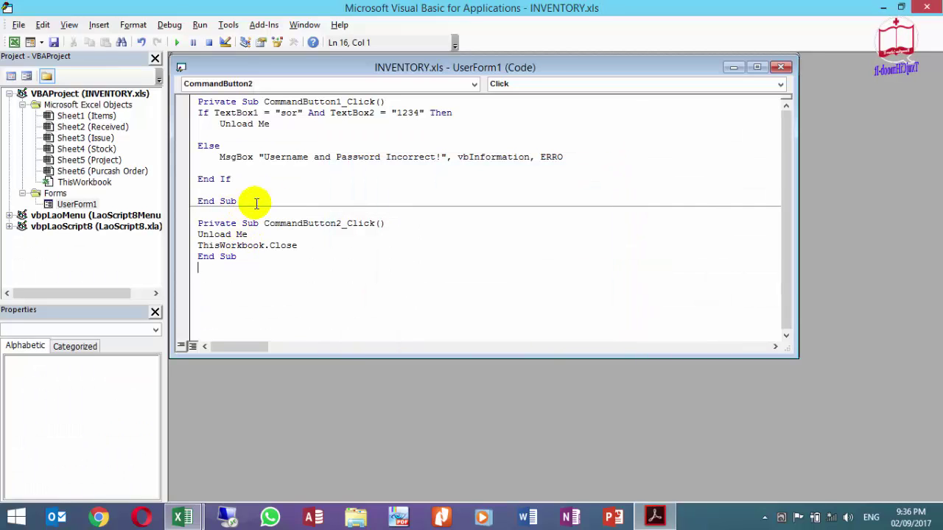
Set TextBox2's PasswordChar property to * to mask the password
left_click(780, 67)
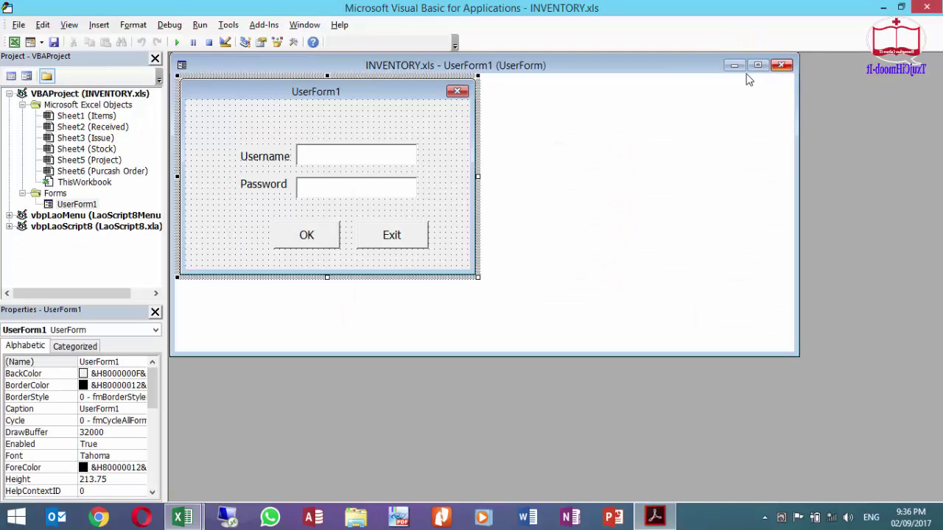
left_click(409, 189)
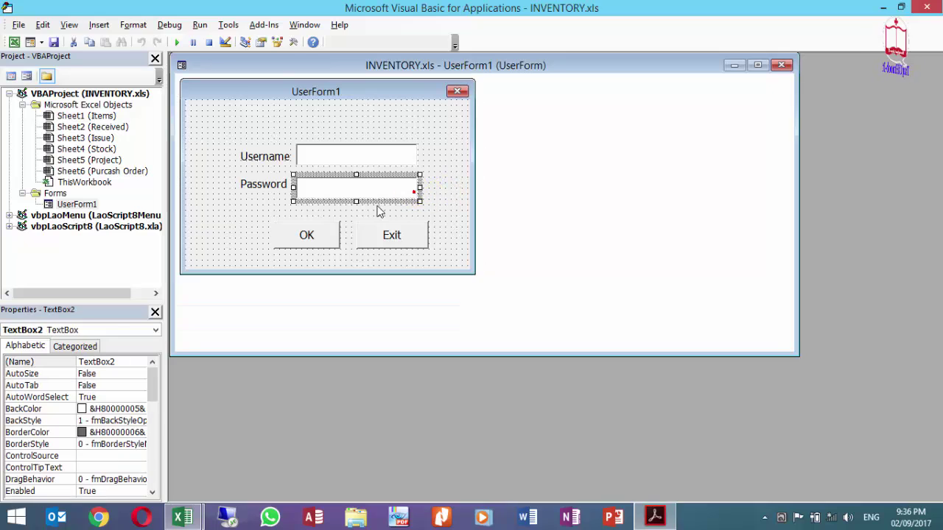
left_click_drag(149, 388, 156, 471)
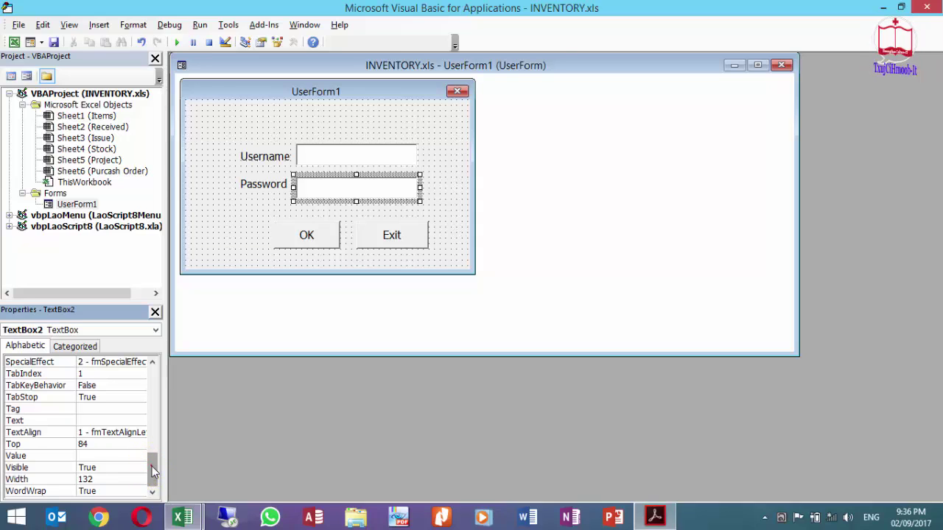
left_click_drag(149, 468, 152, 448)
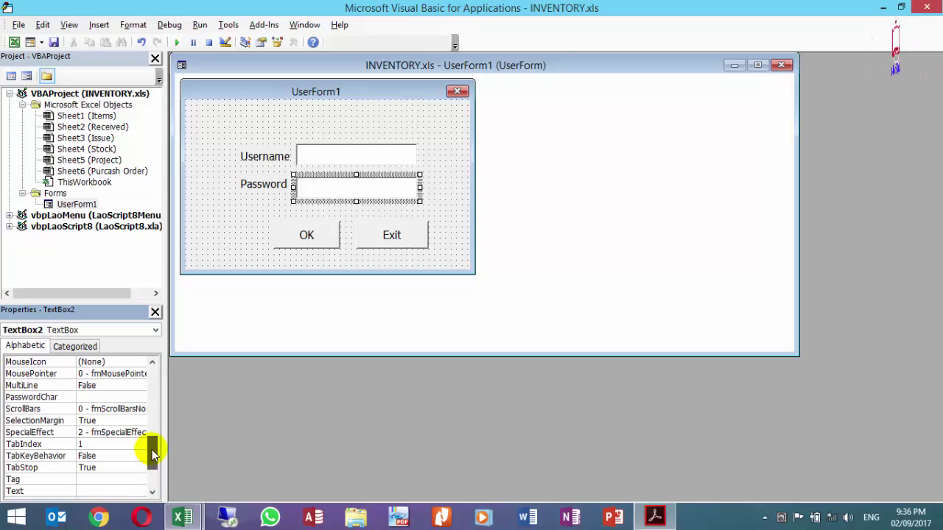
left_click(108, 398)
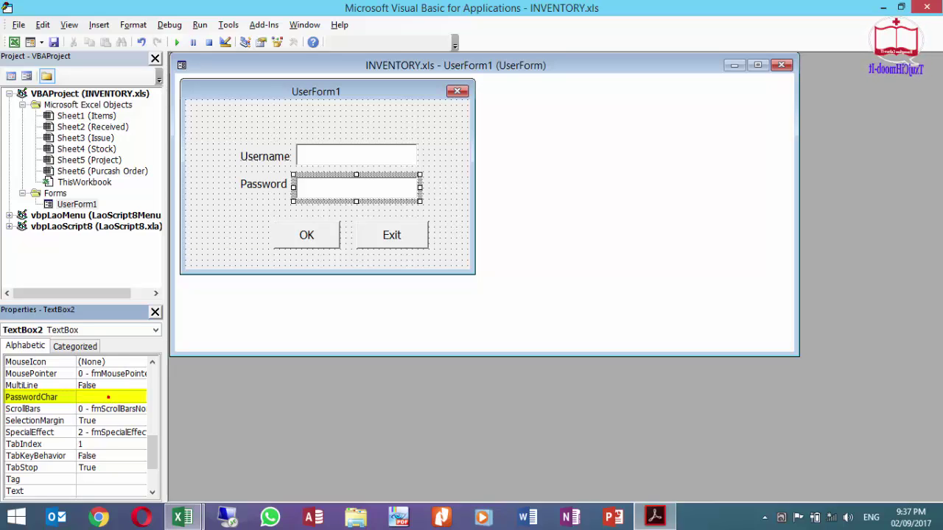
Run the login form, enter a username and masked password, and submit with OK
left_click(216, 256)
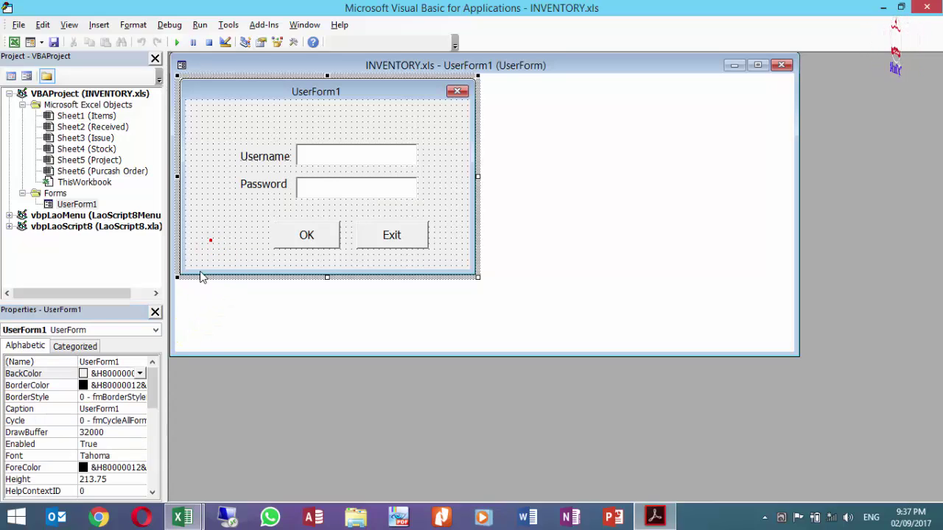
left_click(177, 42)
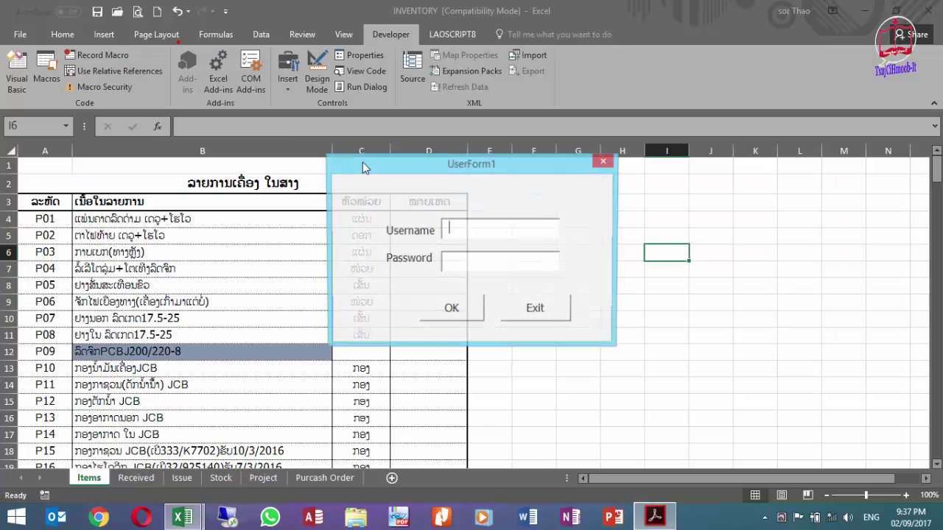
type("sor")
key("Tab")
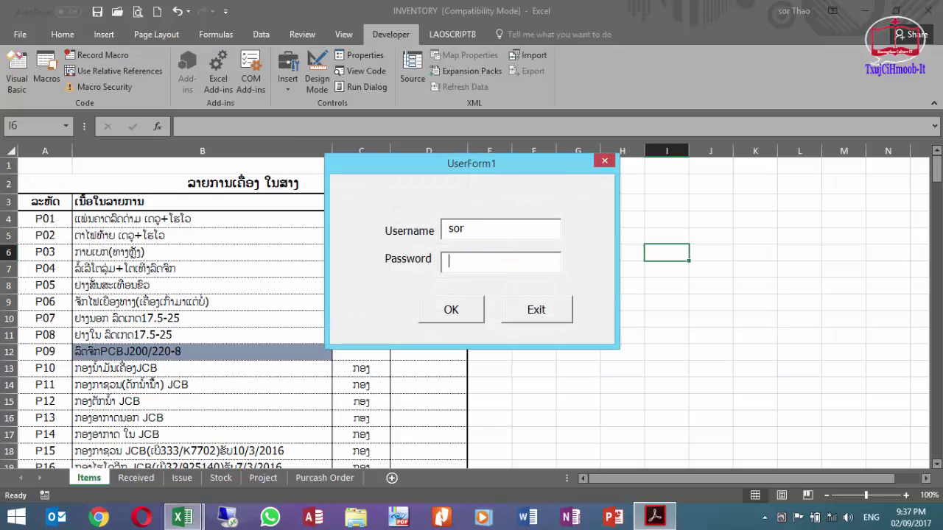
type("4")
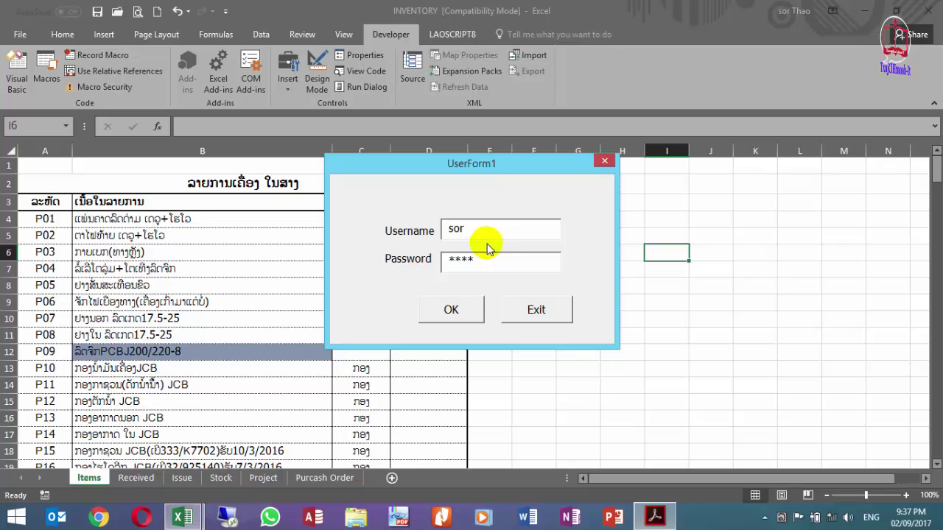
left_click(450, 308)
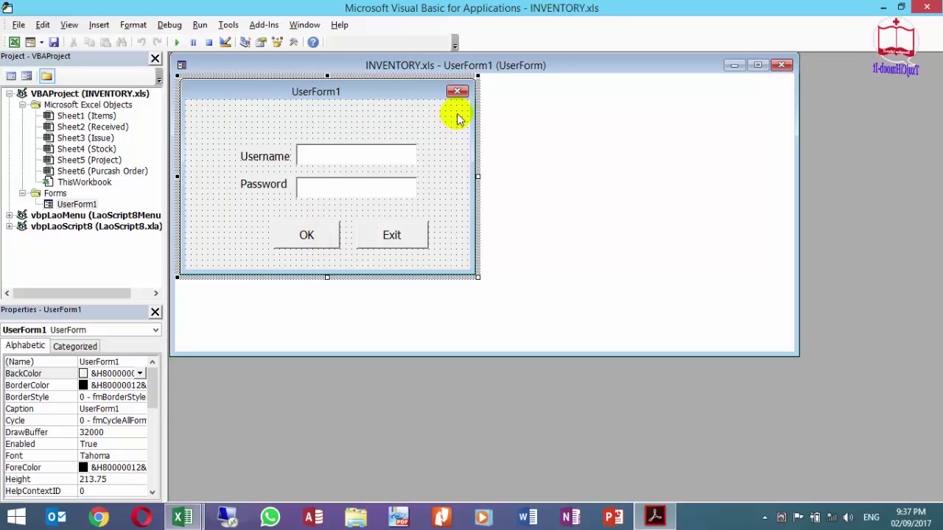
Close the UserForm designer and the VBA editor, returning to cell H4 on the Items sheet
left_click(781, 65)
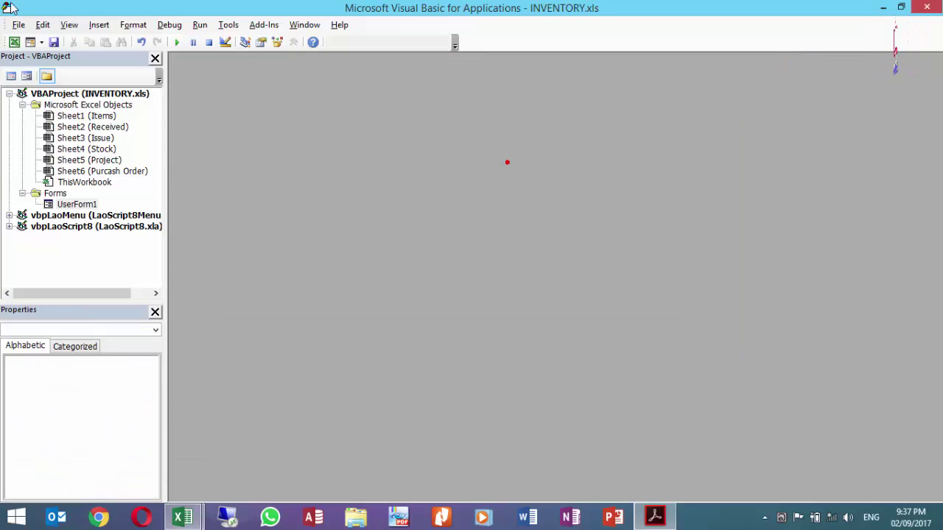
left_click(927, 7)
left_click(611, 219)
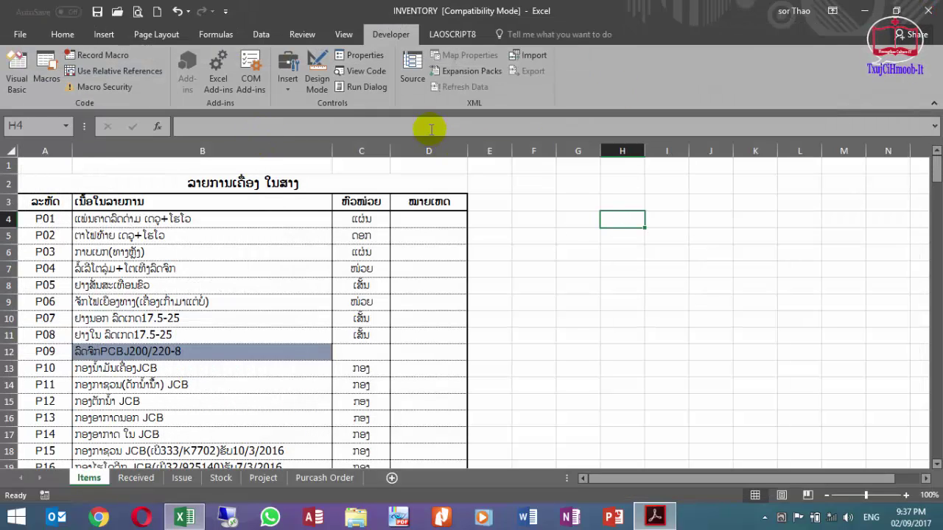
Save INVENTORY, then open the Save As browse dialog on the Desktop
left_click(98, 12)
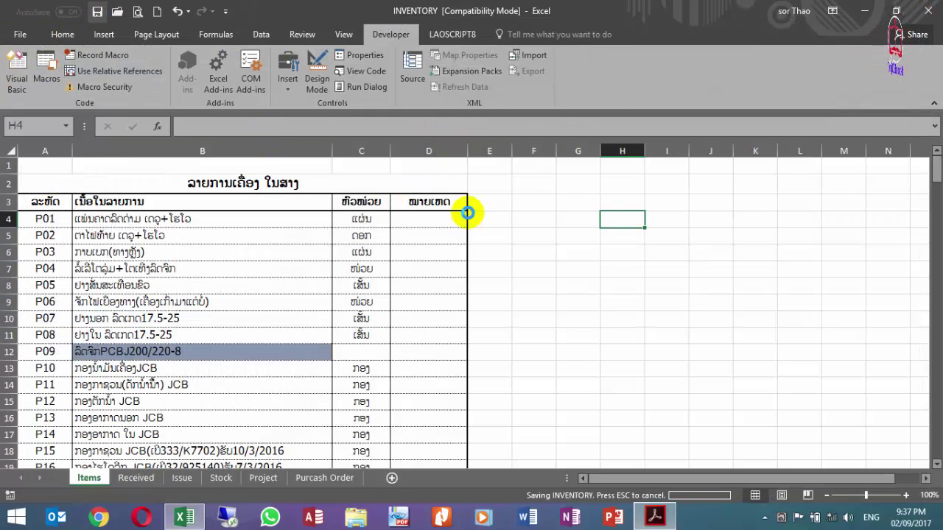
left_click(563, 219)
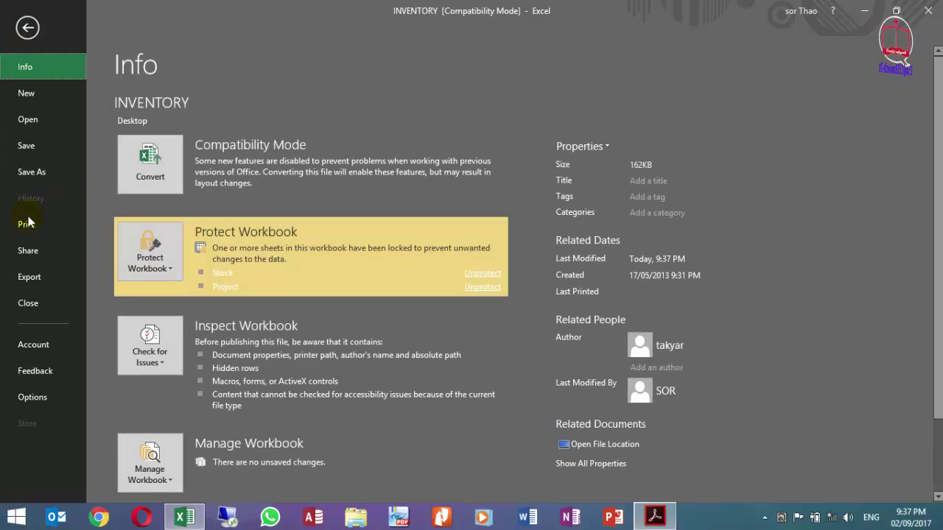
left_click(37, 172)
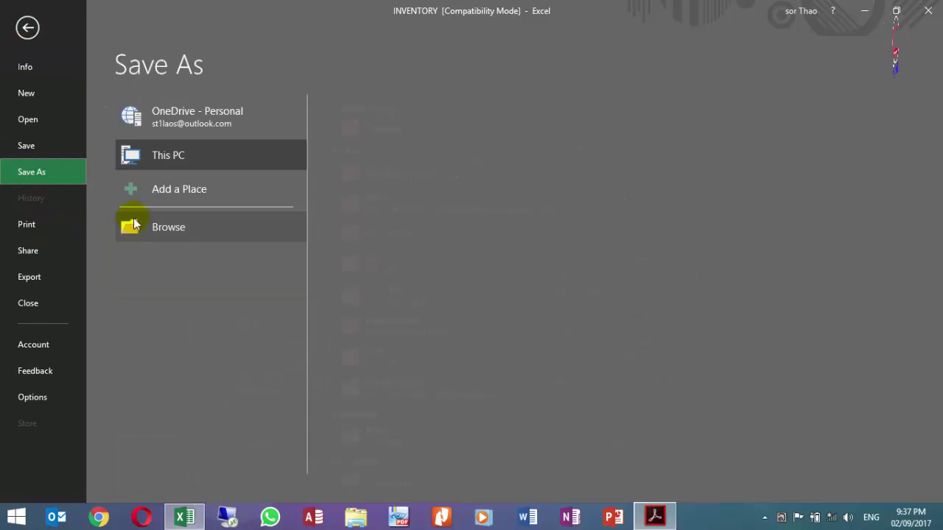
left_click(177, 225)
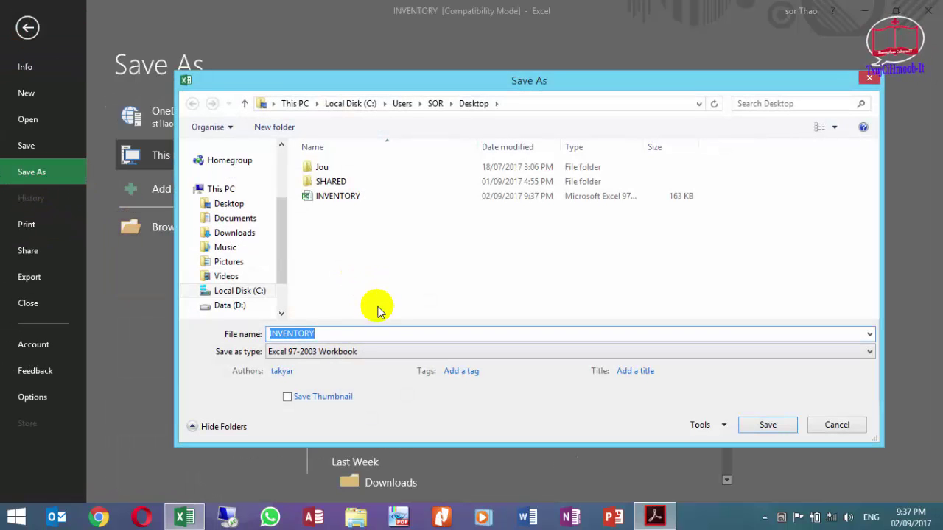
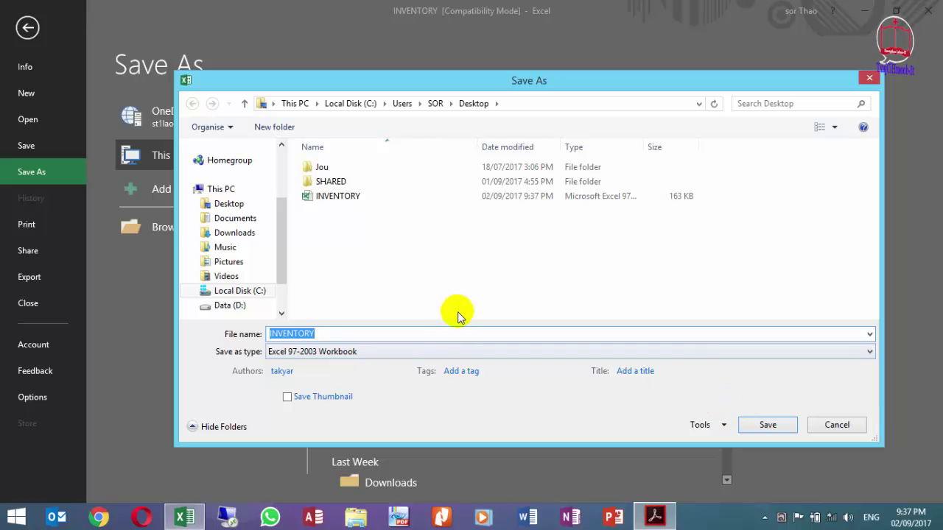
Discard the Save As, close Excel and go to the Documents folder
left_click(836, 425)
left_click(918, 19)
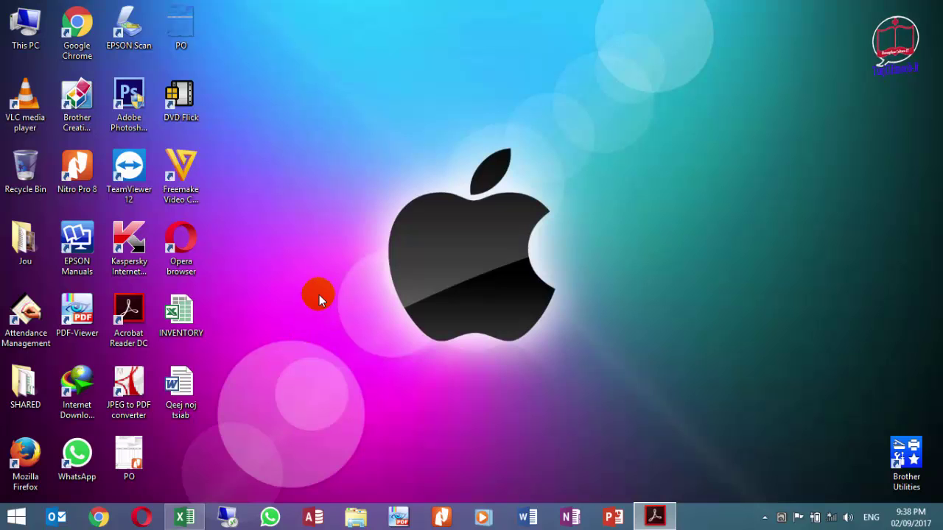
key("super")
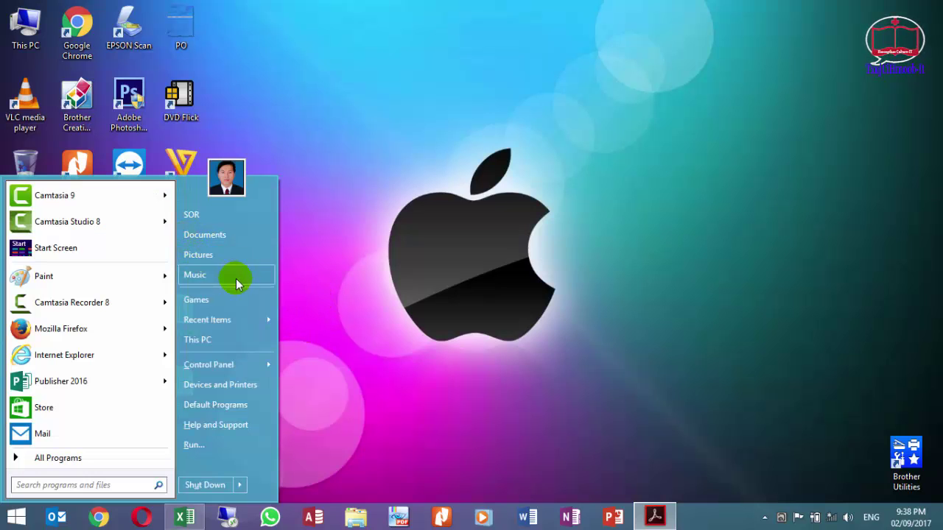
left_click(225, 235)
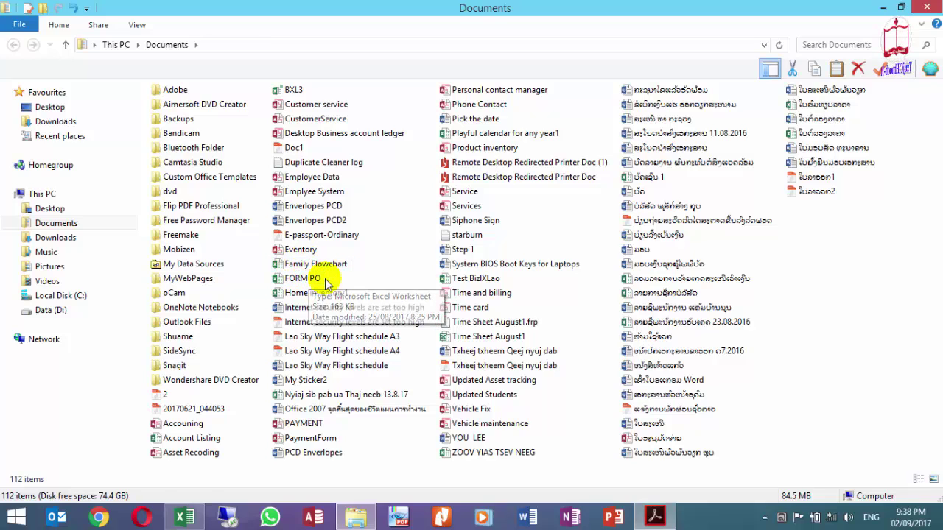
Copy the FORM PO workbook from Documents and paste it onto the desktop
left_click(310, 285)
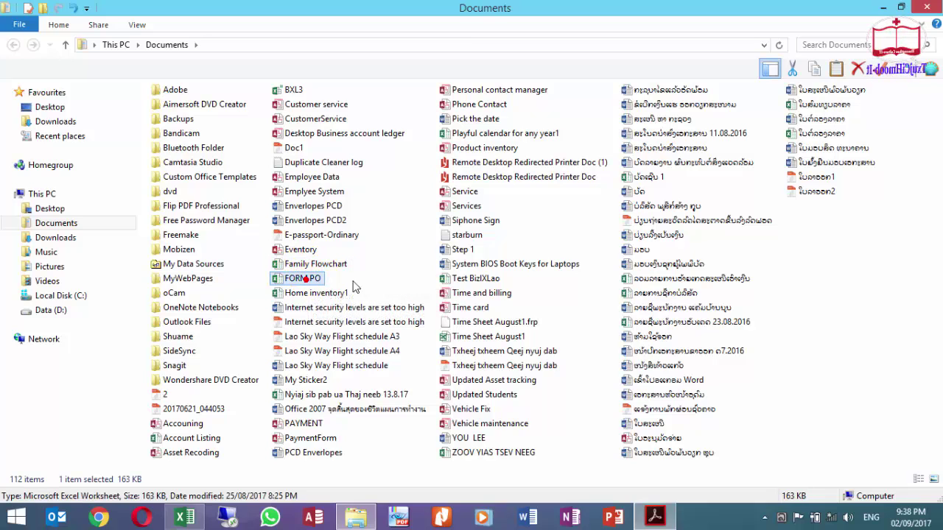
left_click(936, 7)
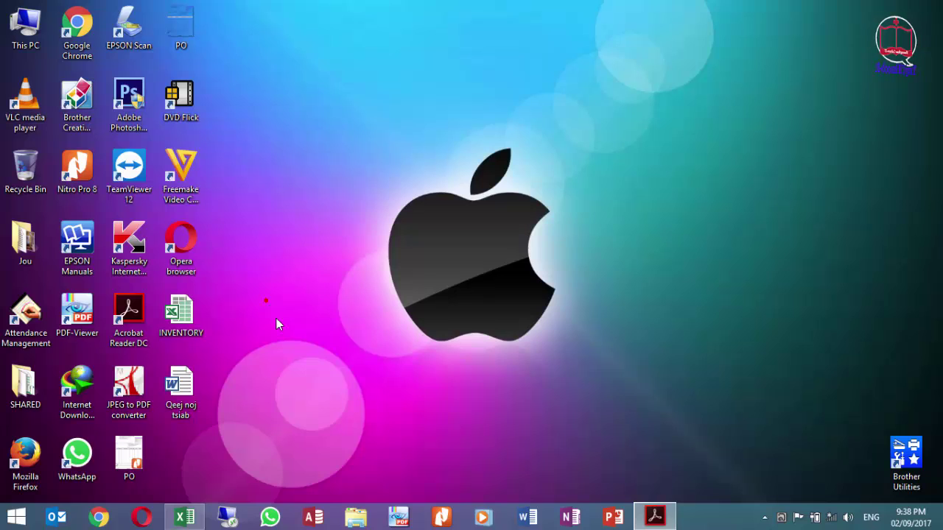
left_click(284, 353)
key("ctrl+v")
left_click(266, 435)
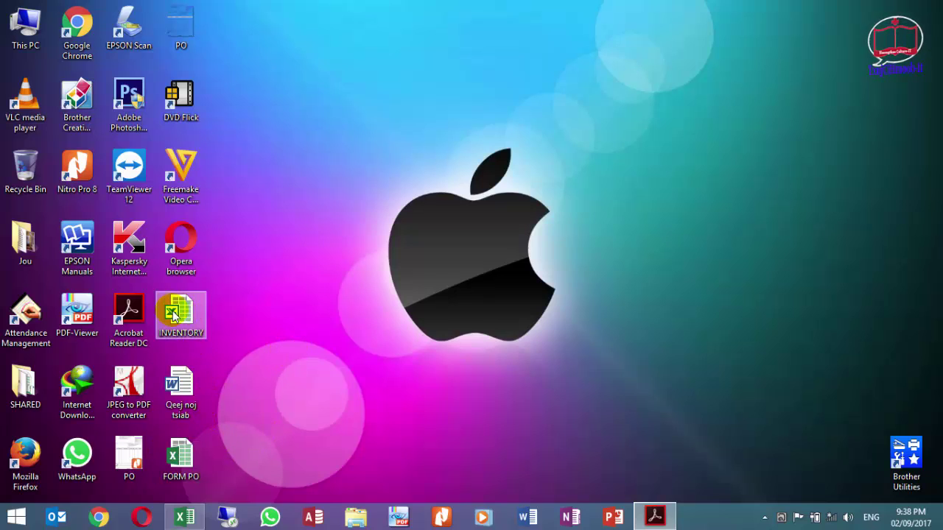
left_click(310, 390)
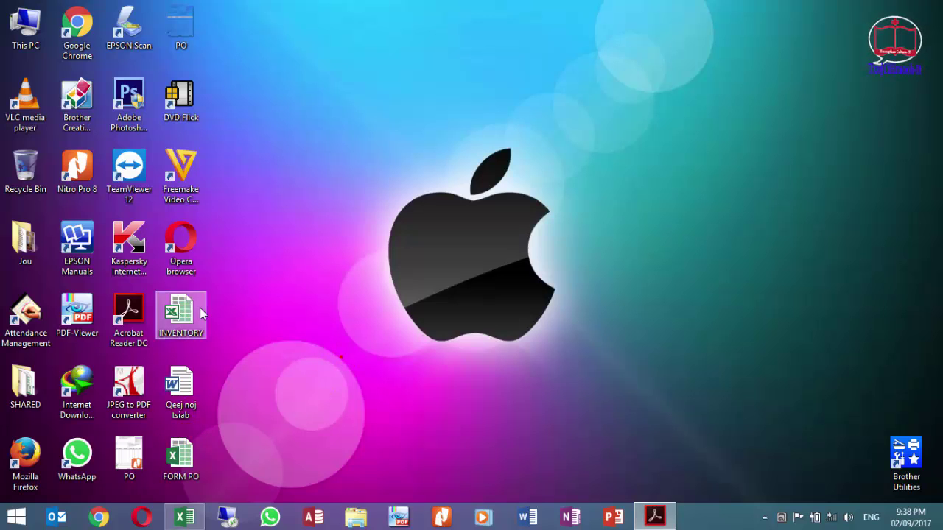
Save INVENTORY as an Excel Macro-Enabled Workbook
left_click(181, 516)
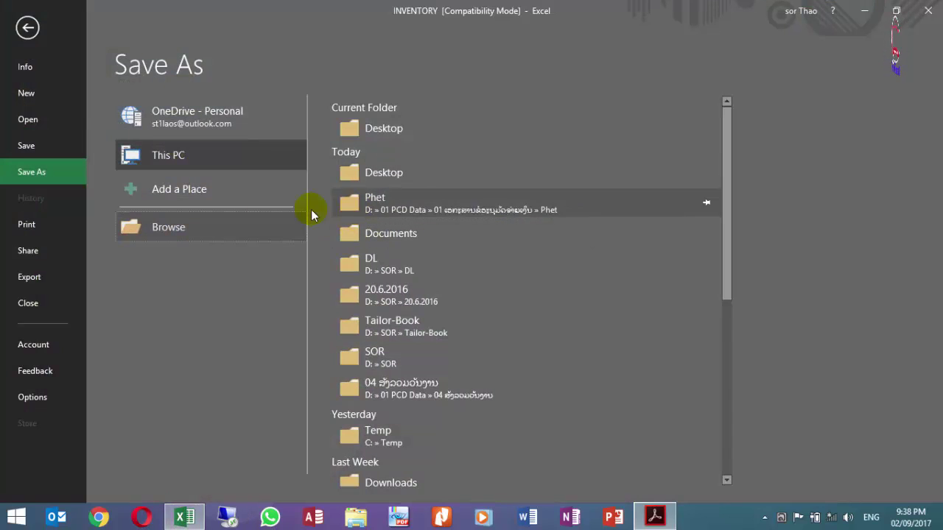
left_click(184, 229)
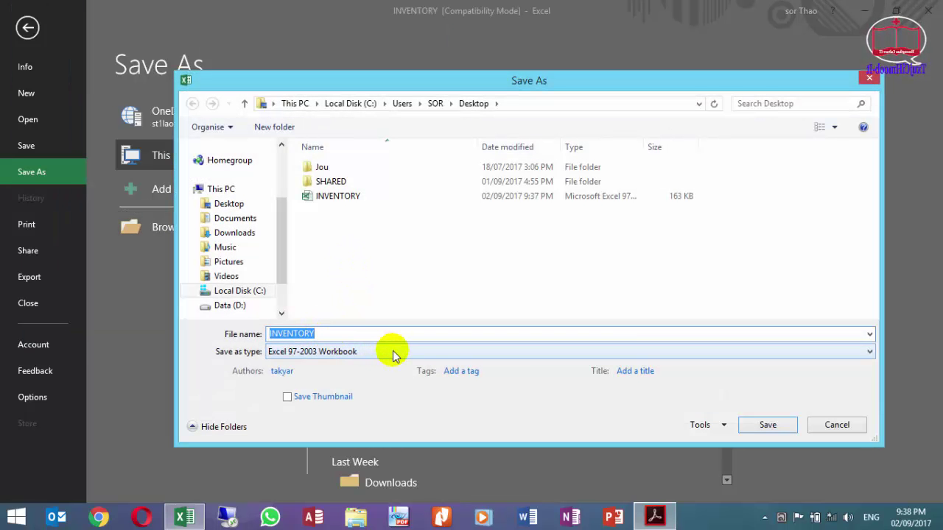
left_click(392, 352)
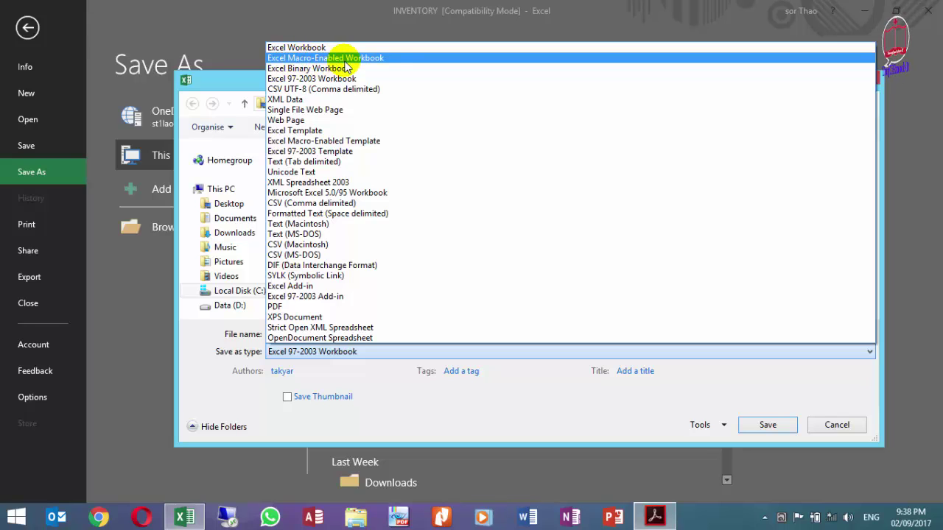
left_click(385, 58)
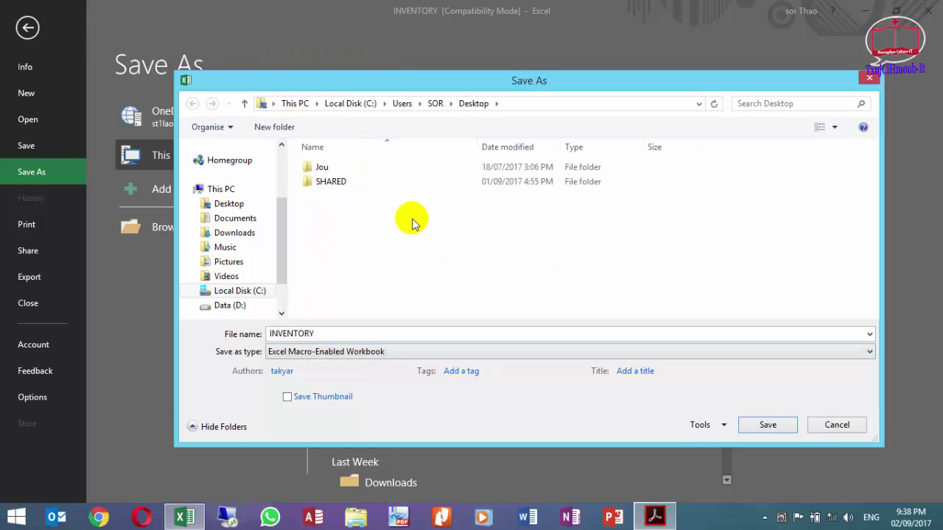
left_click(343, 338)
left_click(767, 424)
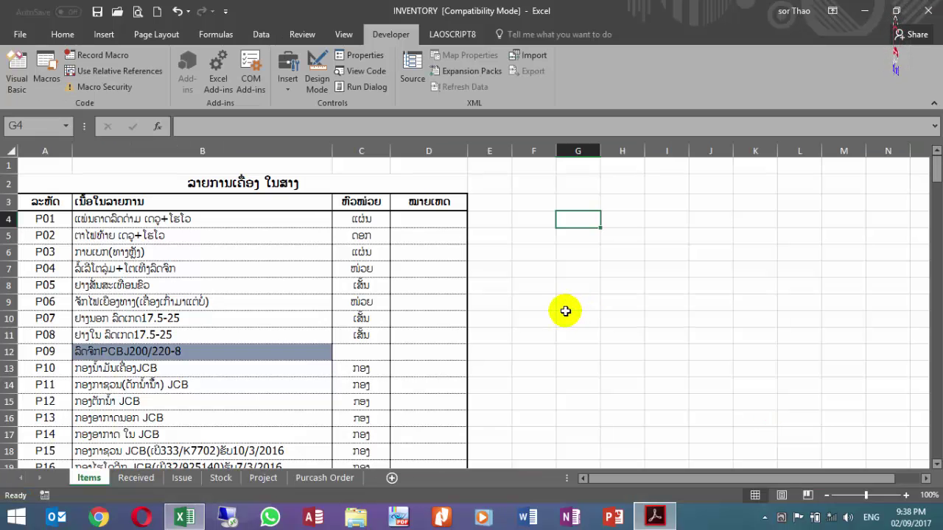
left_click(580, 299)
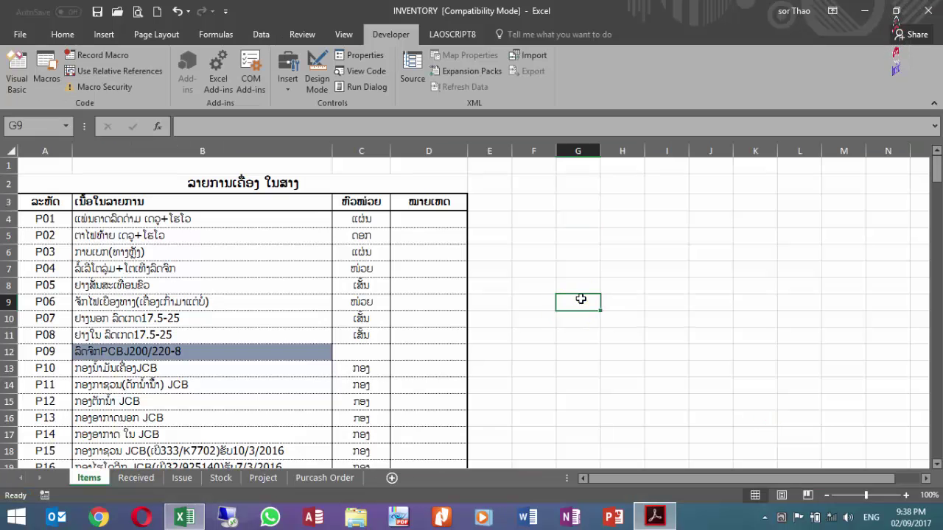
Close Excel, delete the old INVENTORY file, and reopen the .xlsm with content enabled
left_click(931, 13)
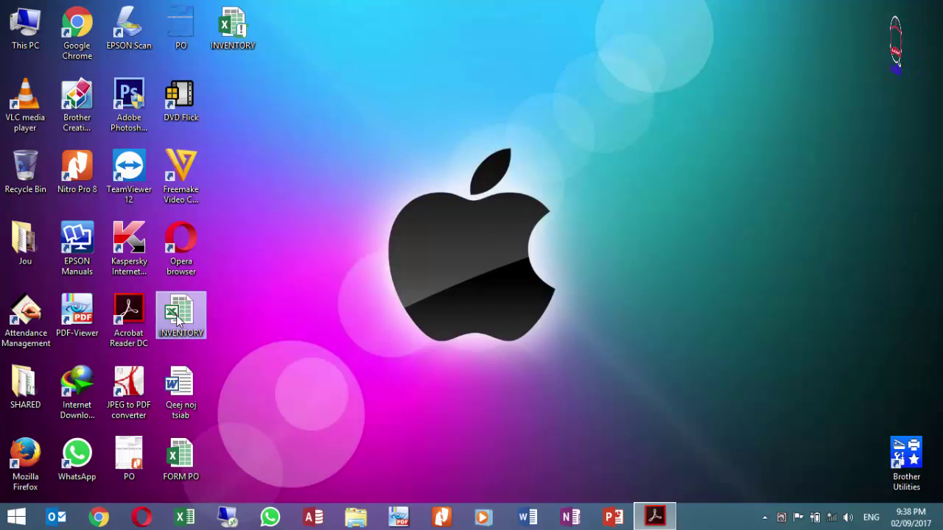
key("Delete")
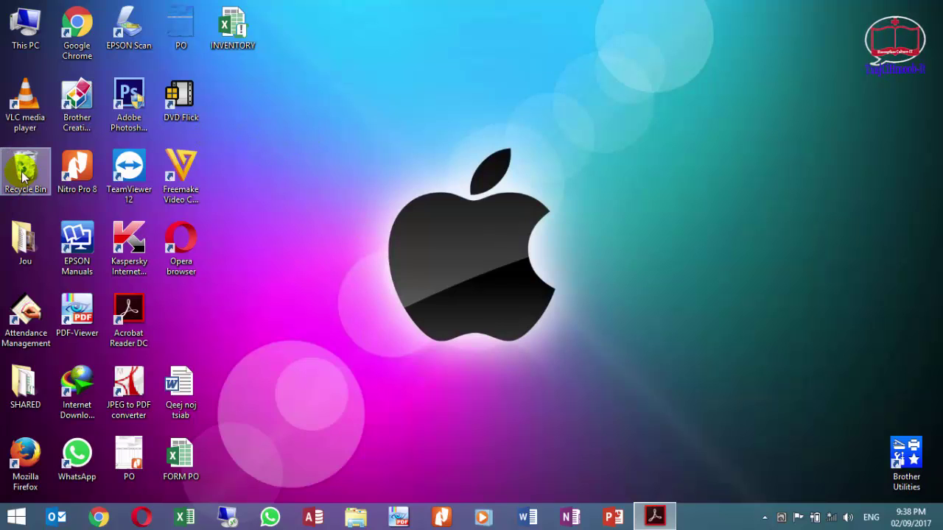
double_click(234, 24)
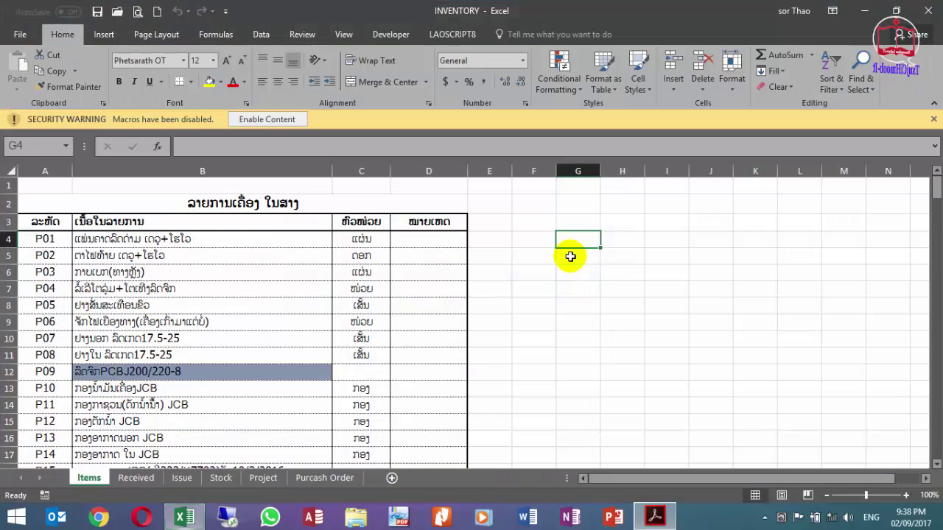
left_click(276, 122)
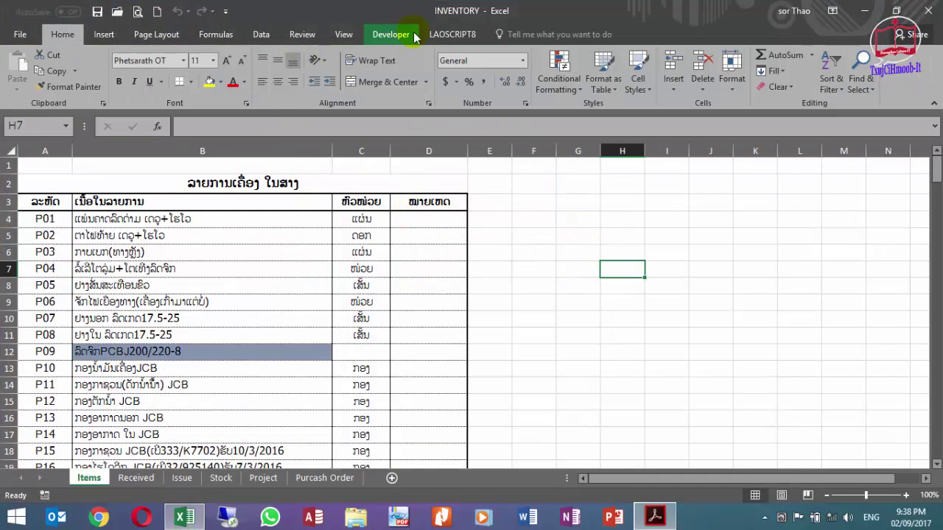
In the VBA editor, create a Workbook_Open procedure in the ThisWorkbook module
left_click(390, 35)
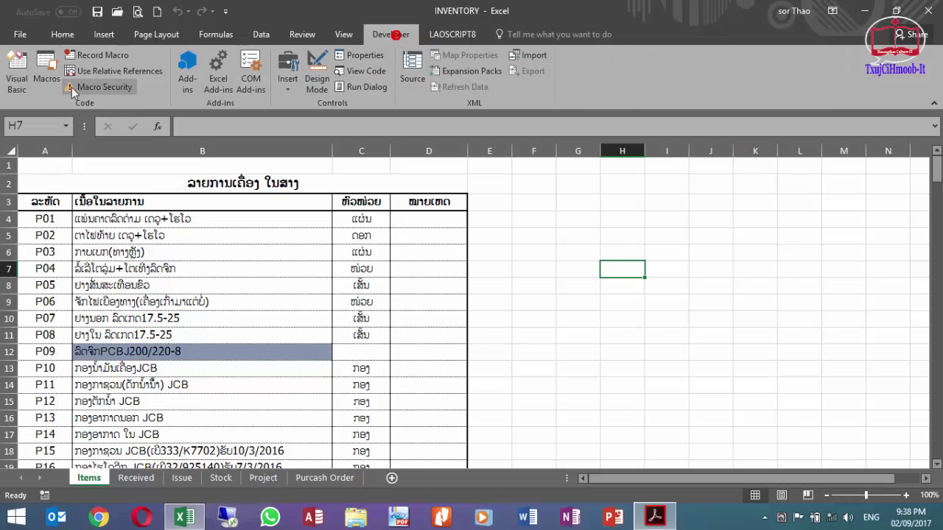
left_click(17, 72)
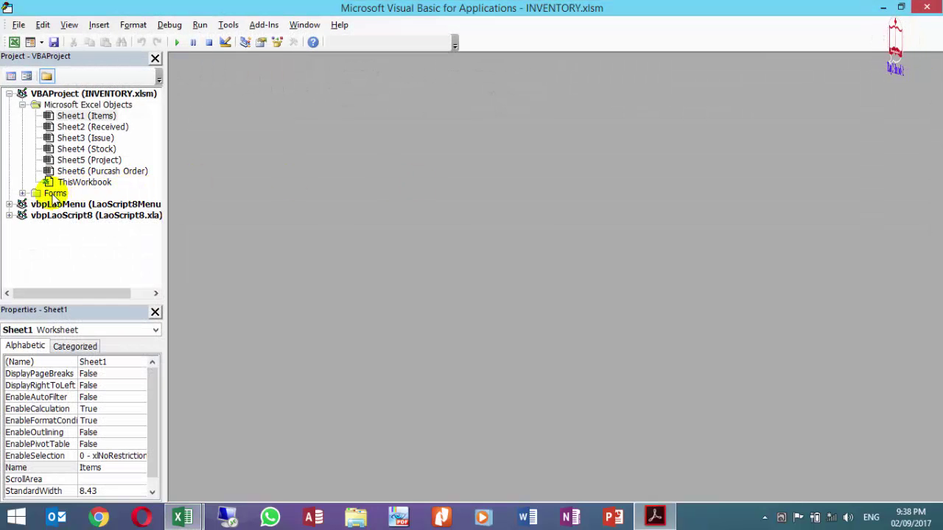
left_click(22, 193)
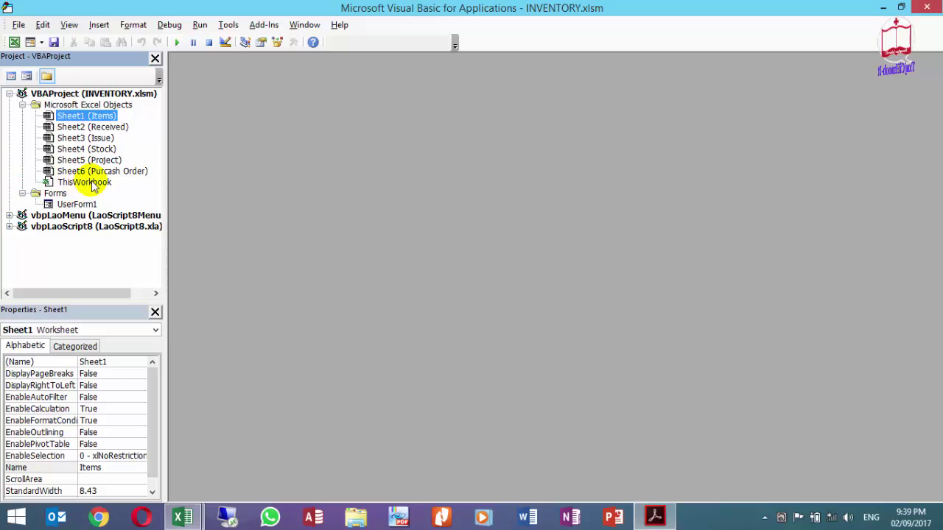
left_click(85, 182)
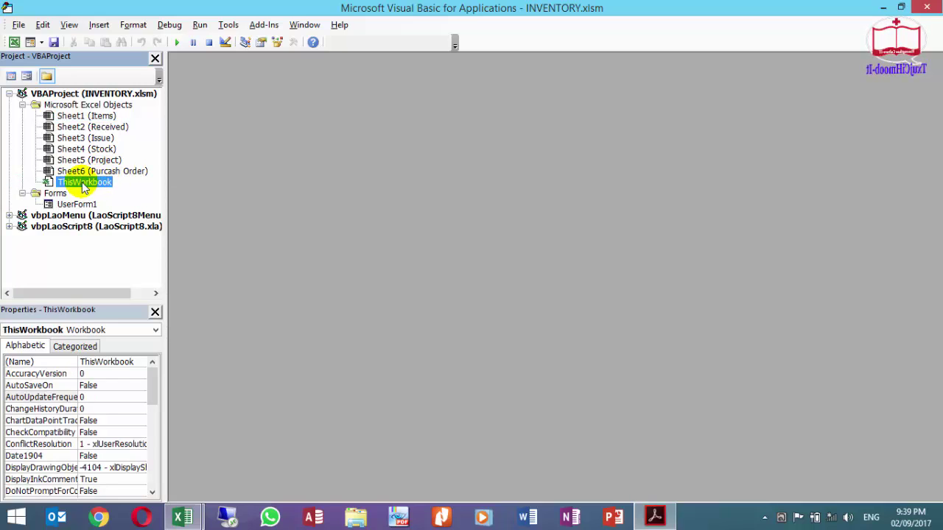
double_click(86, 183)
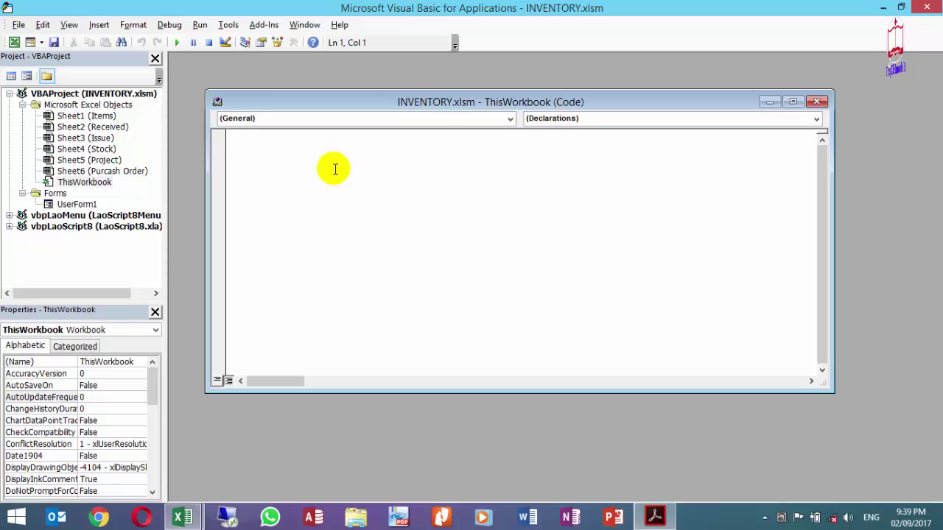
left_click(509, 120)
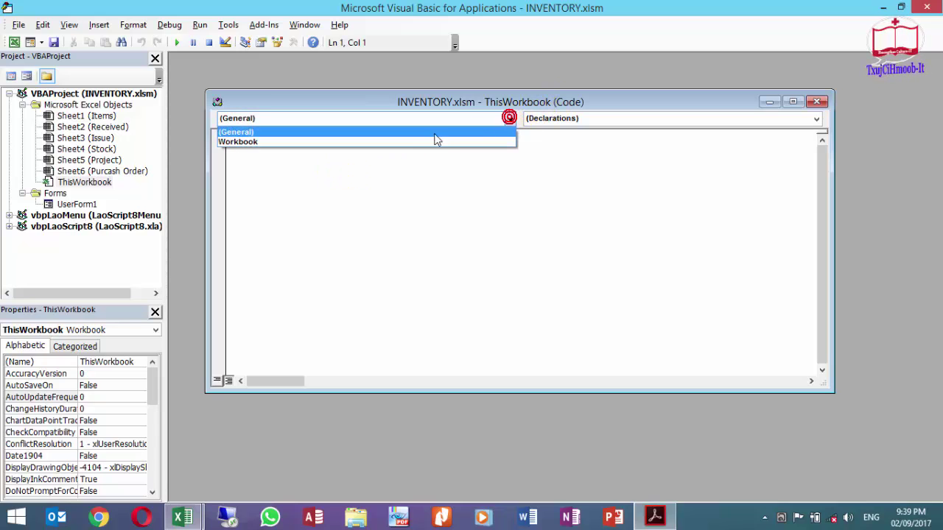
left_click(416, 140)
type("uload")
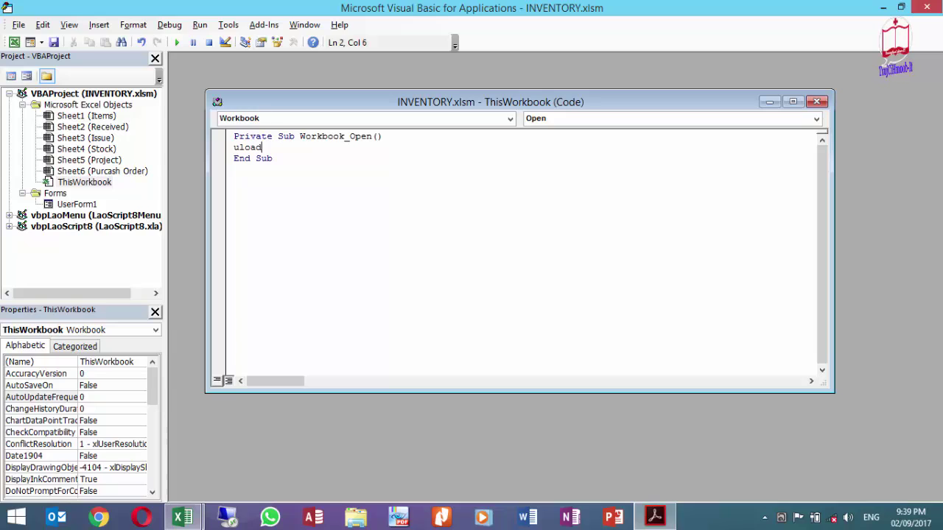
Make Workbook_Open call UserForm1.Show, delete the stray 'uload Me' line, then save and close
type("me")
type("Us")
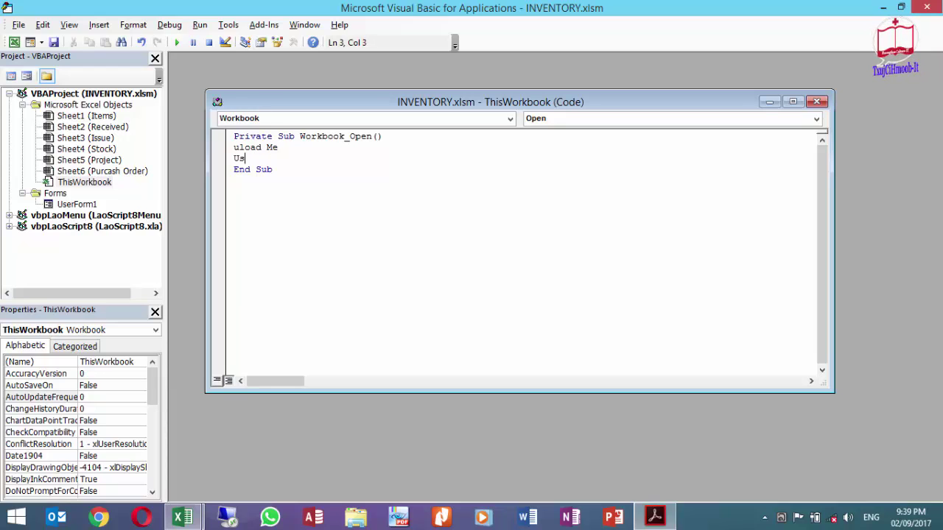
type("er")
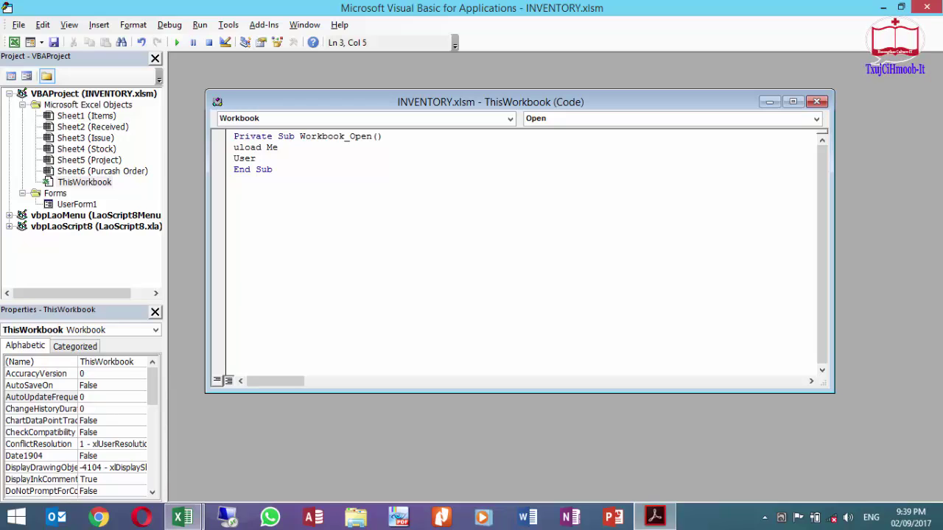
type("Form1.s")
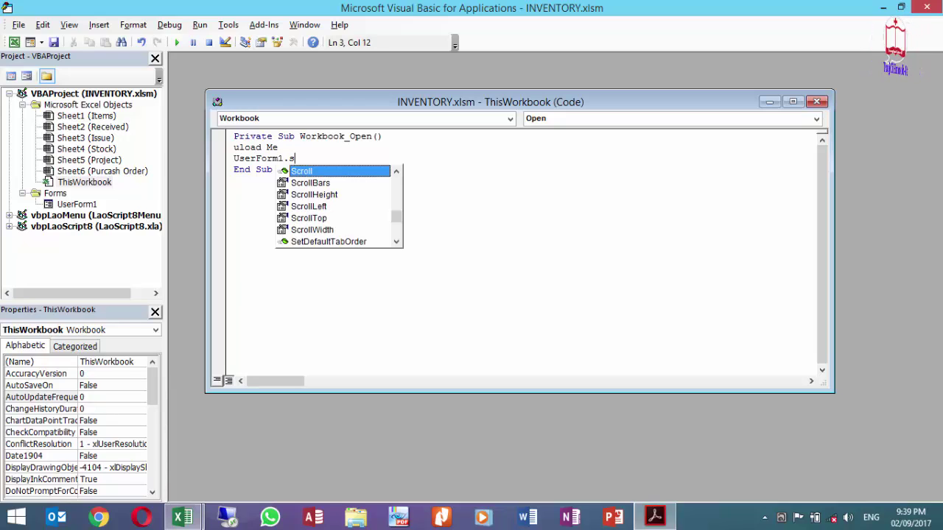
type("h")
key("Tab")
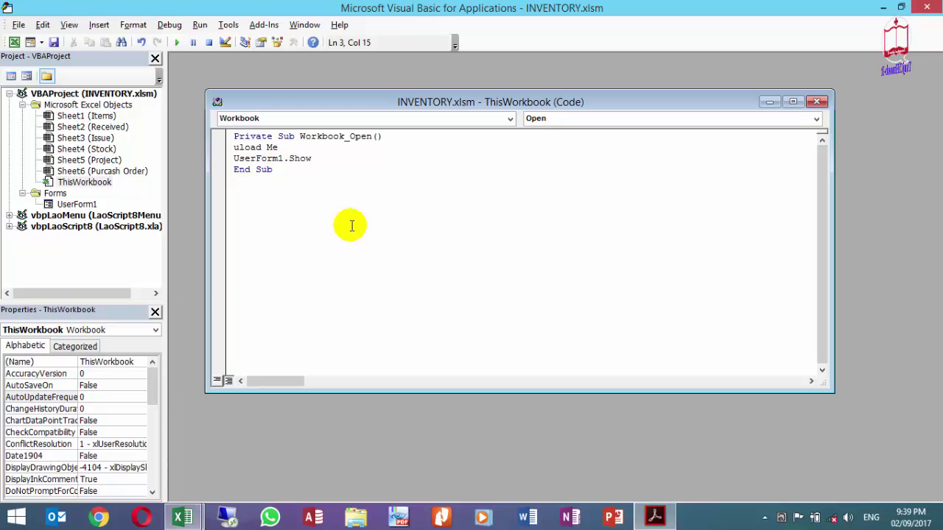
left_click(328, 184)
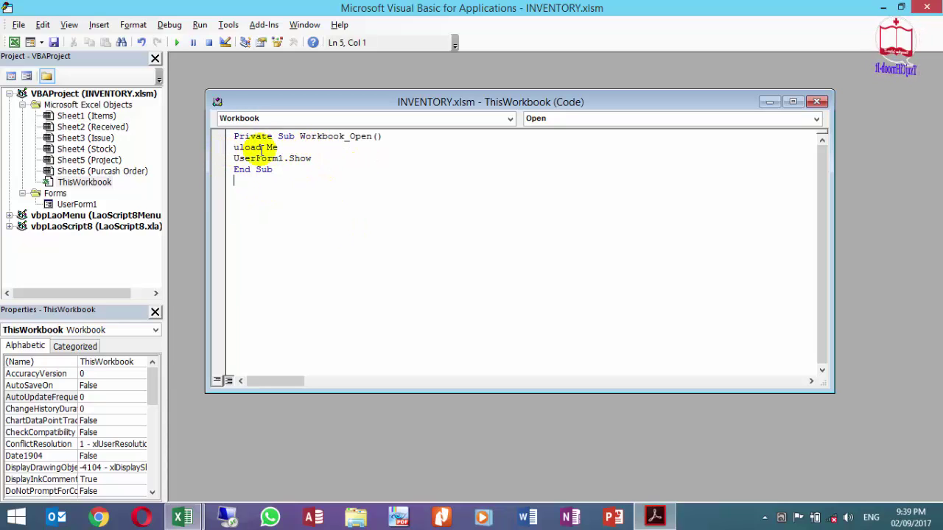
left_click_drag(234, 148, 279, 147)
key("Delete")
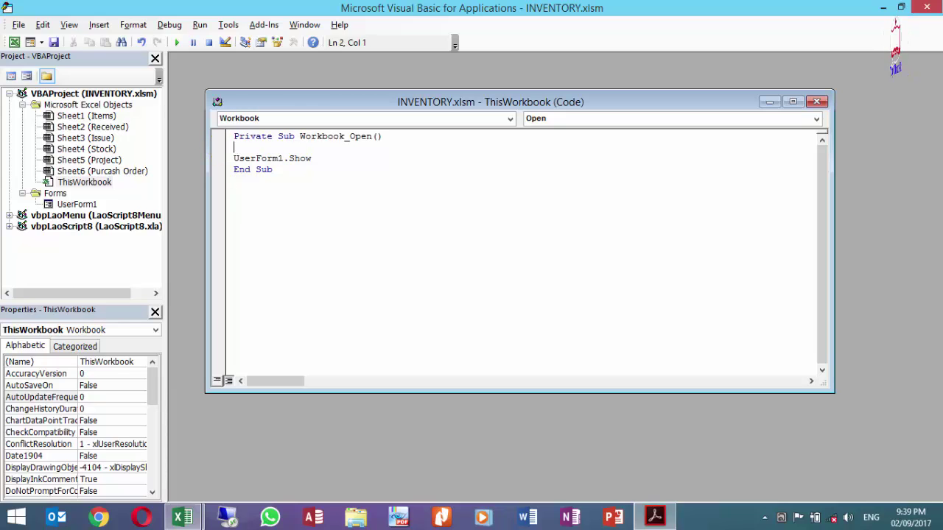
key("BackSpace")
left_click(348, 174)
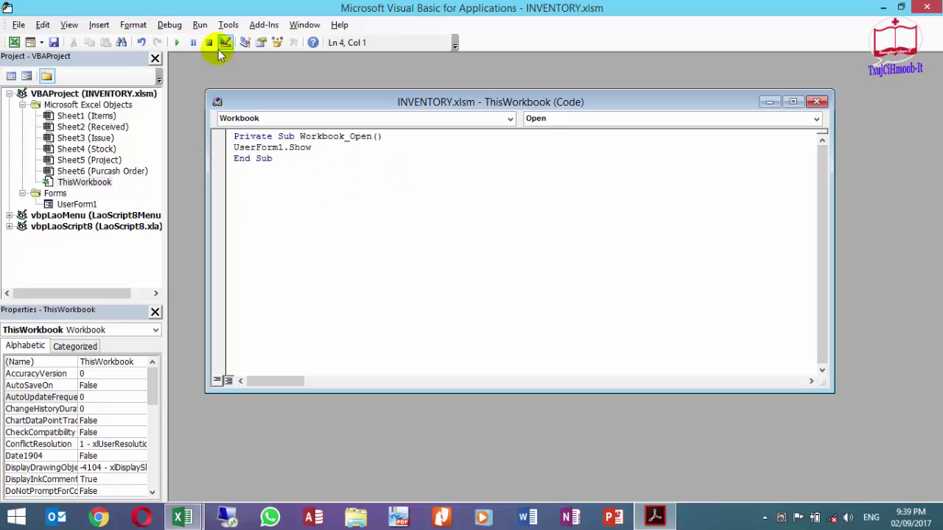
left_click(53, 42)
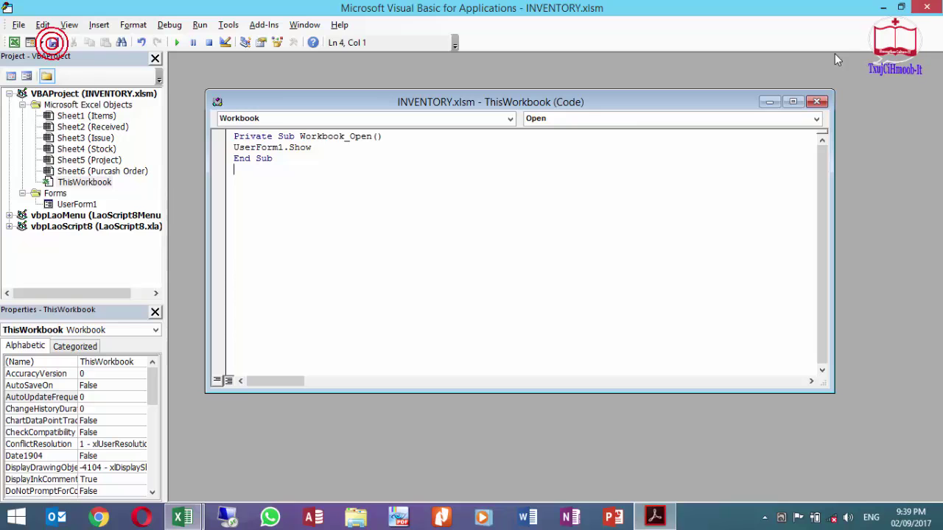
left_click(817, 101)
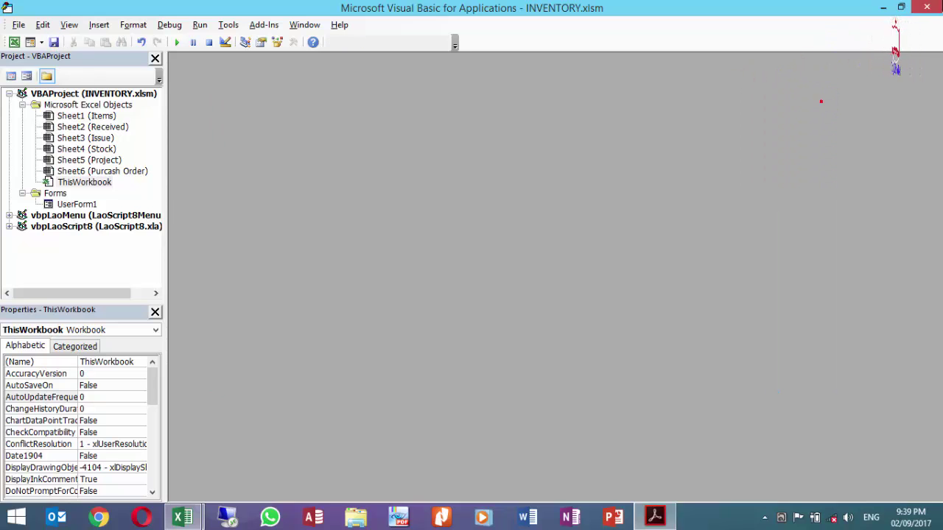
Close the VBA editor and Excel, then reopen INVENTORY from the desktop
left_click(928, 7)
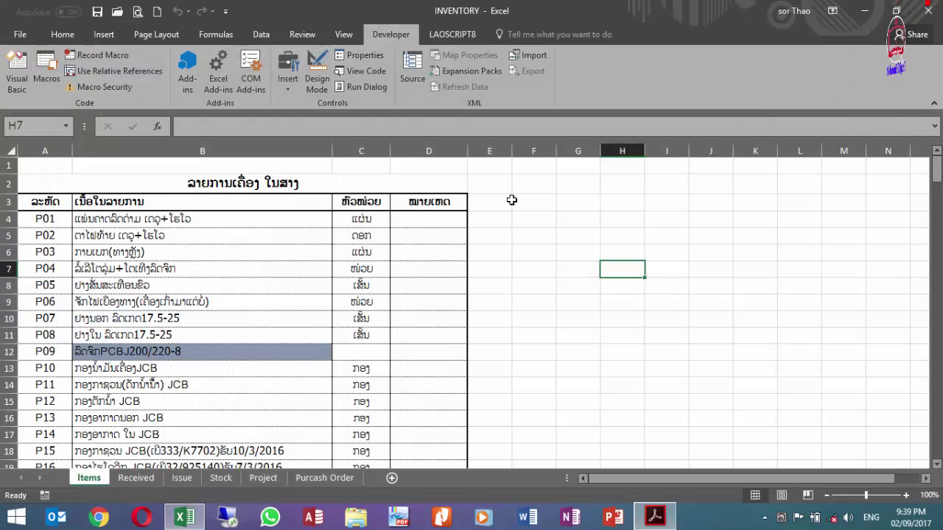
left_click(929, 9)
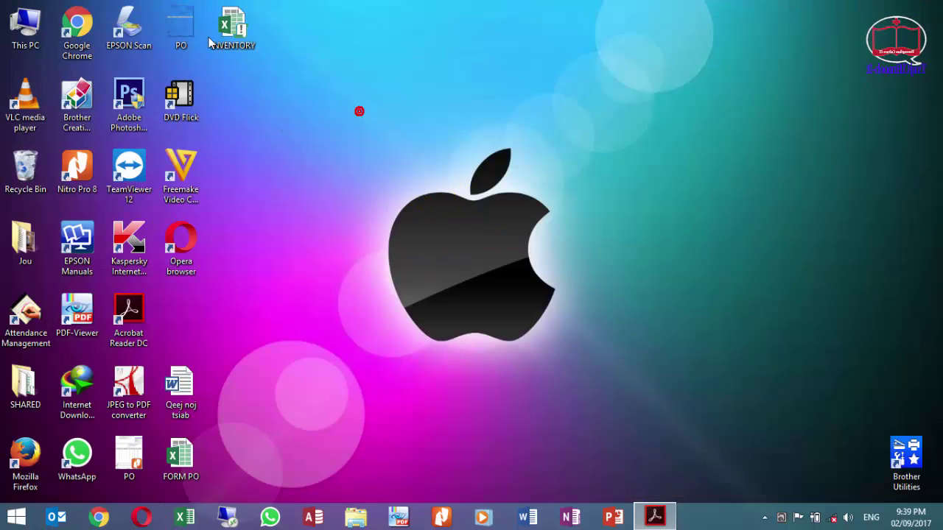
double_click(221, 33)
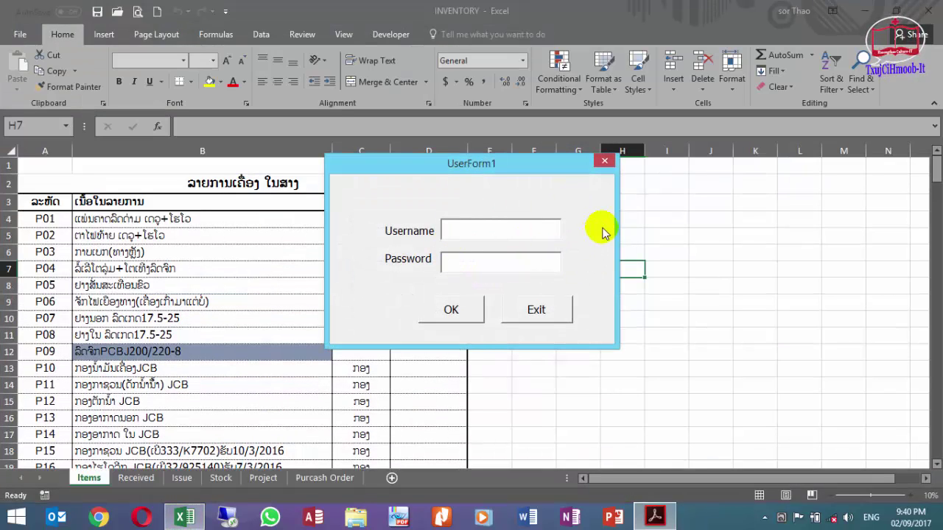
Log in through UserForm1 with the username and password, then show the Developer tab
left_click(204, 233)
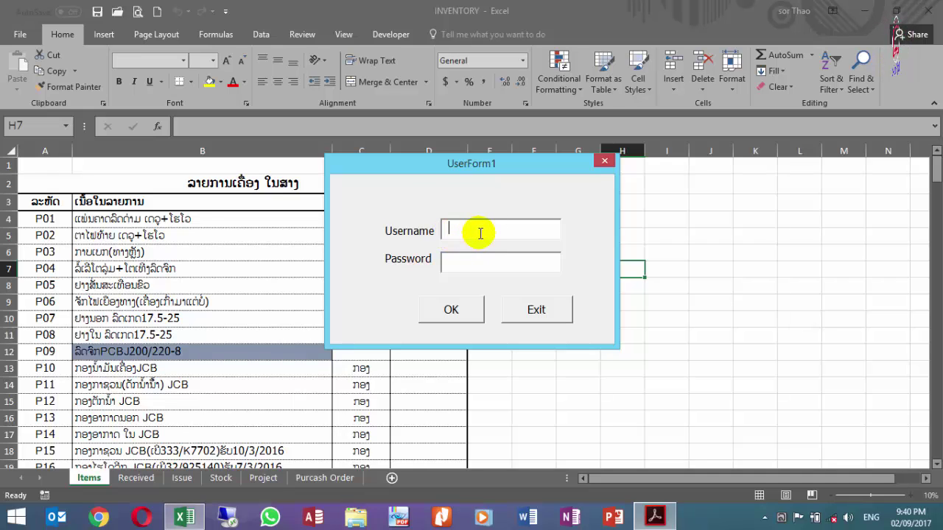
type("sor")
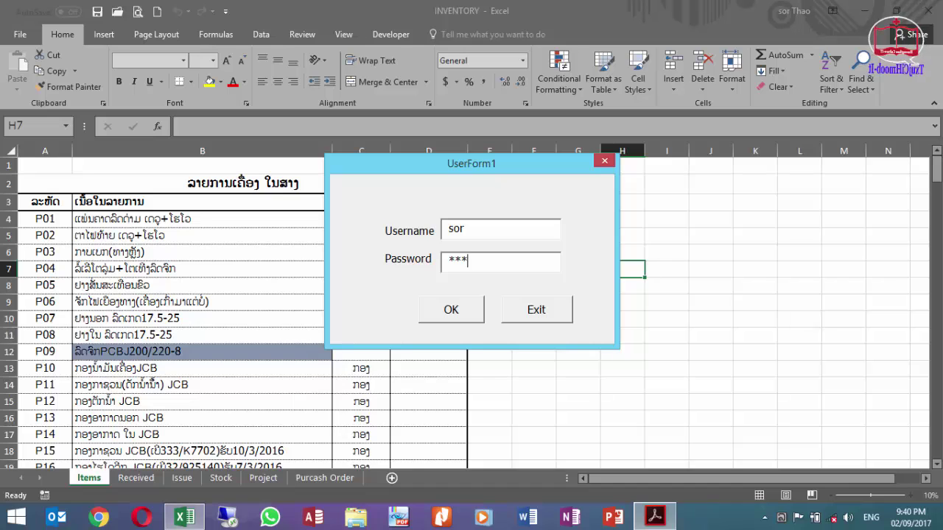
left_click(454, 309)
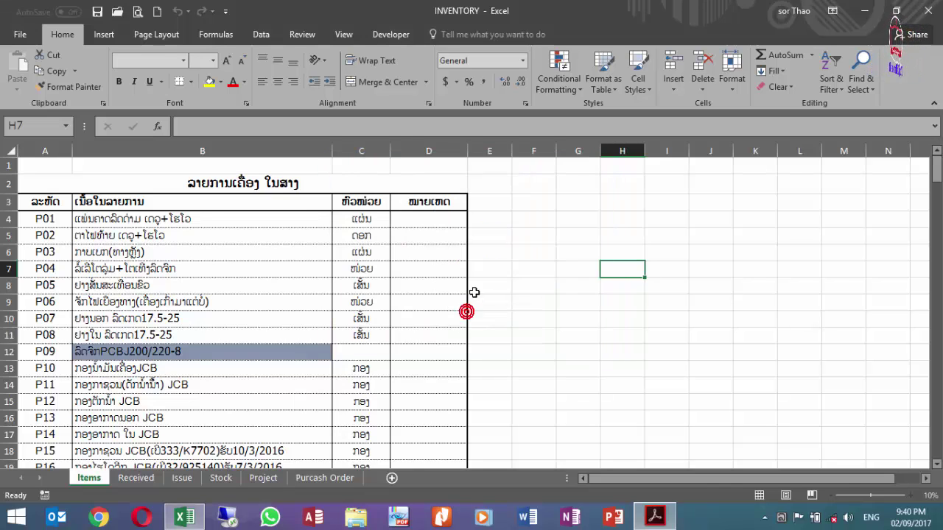
left_click(612, 289)
left_click(561, 255)
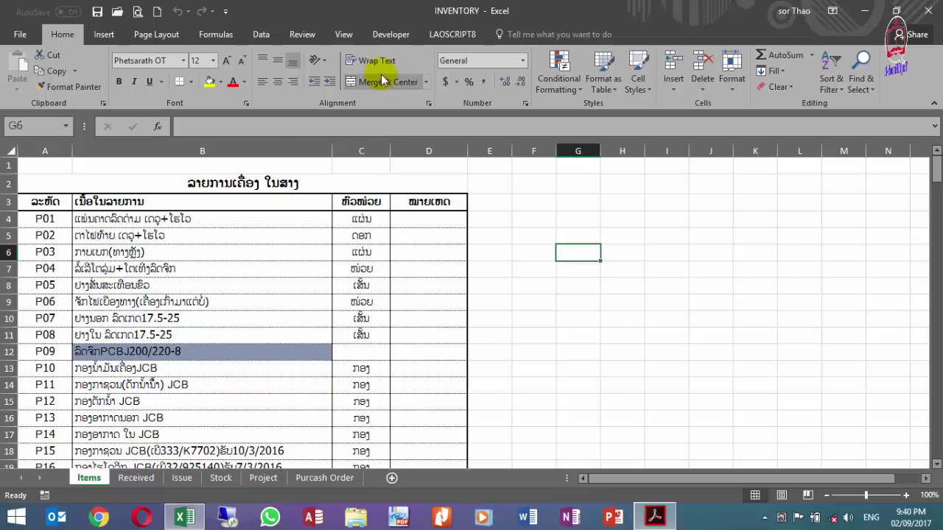
left_click(379, 37)
Add 'Application.Visible = False' as Workbook_Open's first line, save, and close the code window
left_click(17, 68)
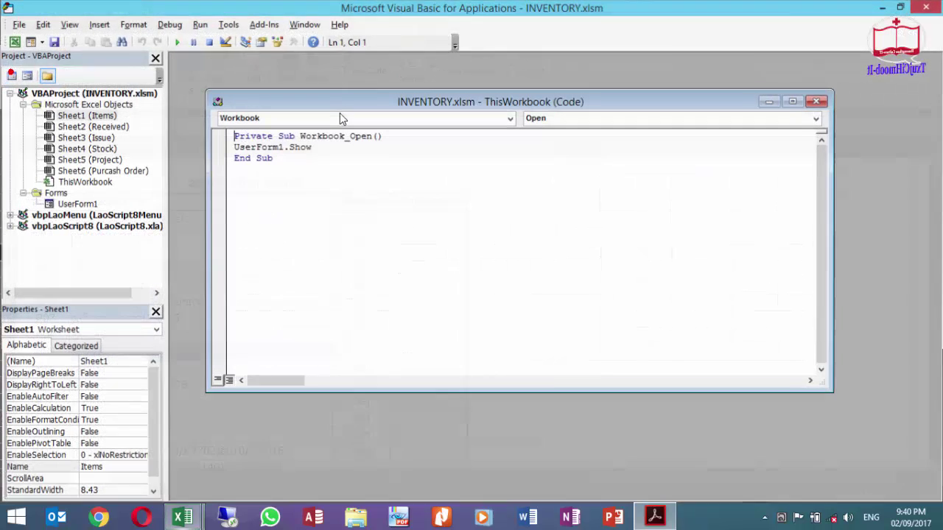
left_click(387, 137)
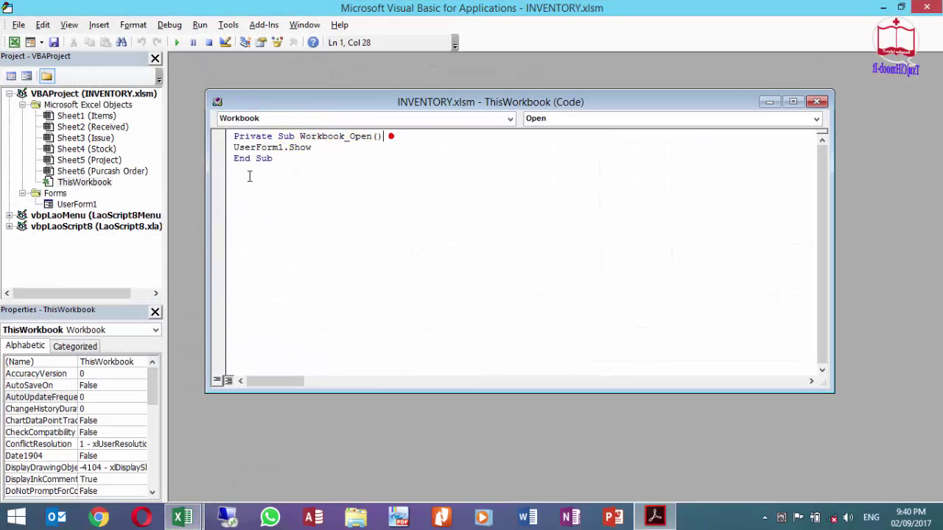
key("Return")
type("application")
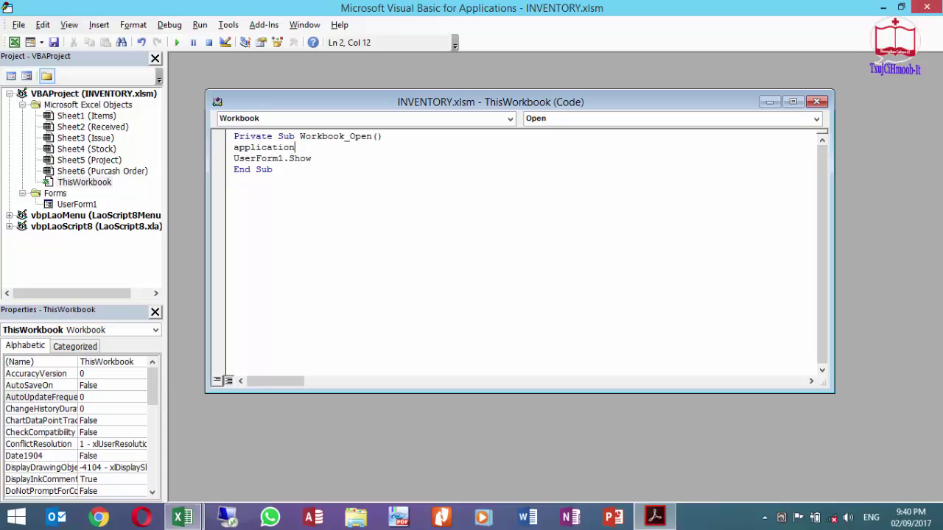
type(".")
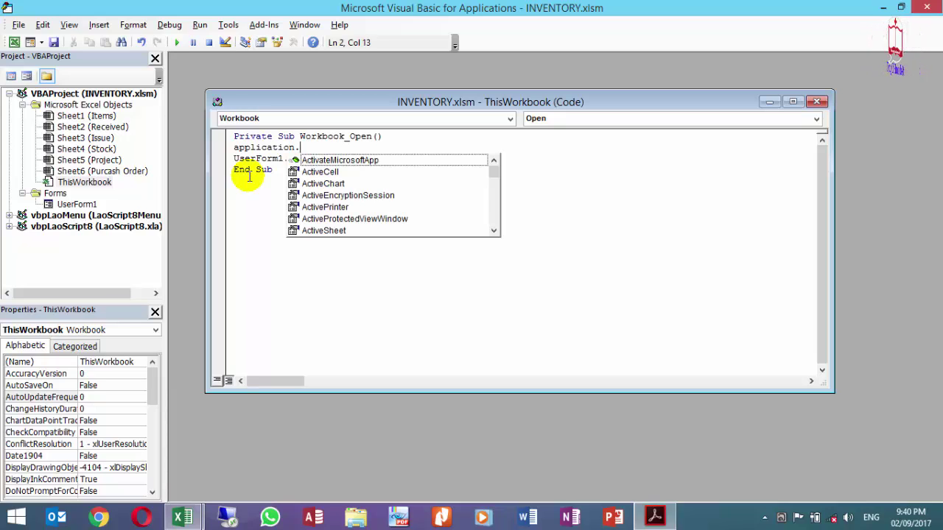
type("a")
key("BackSpace")
type("v")
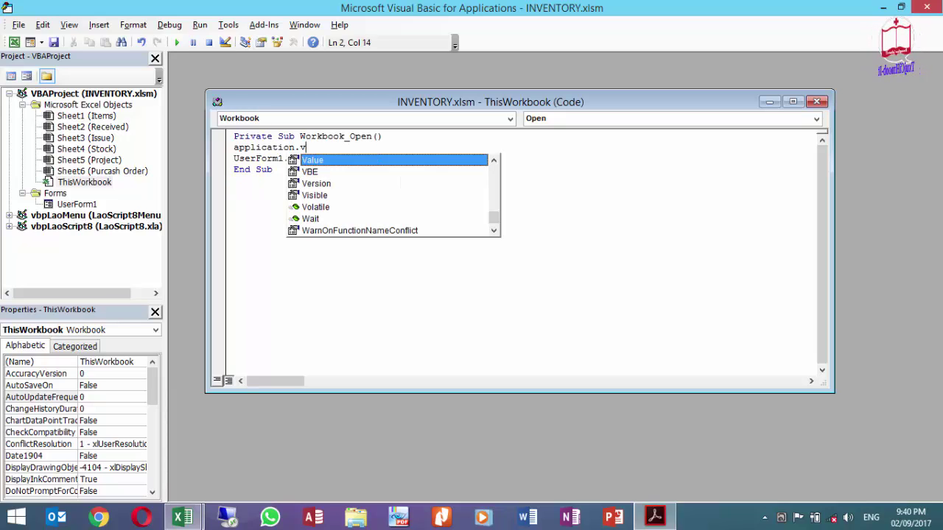
type("is")
key("Tab")
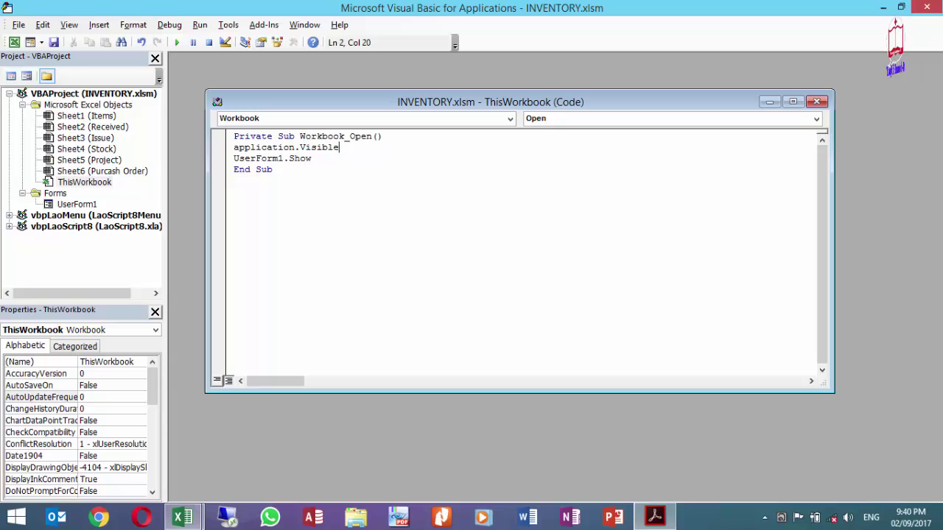
type("=False")
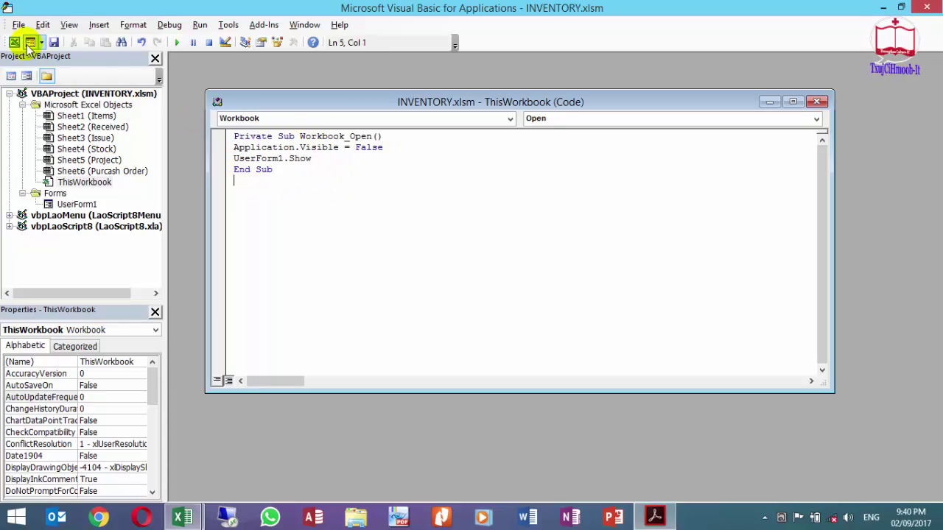
left_click(53, 42)
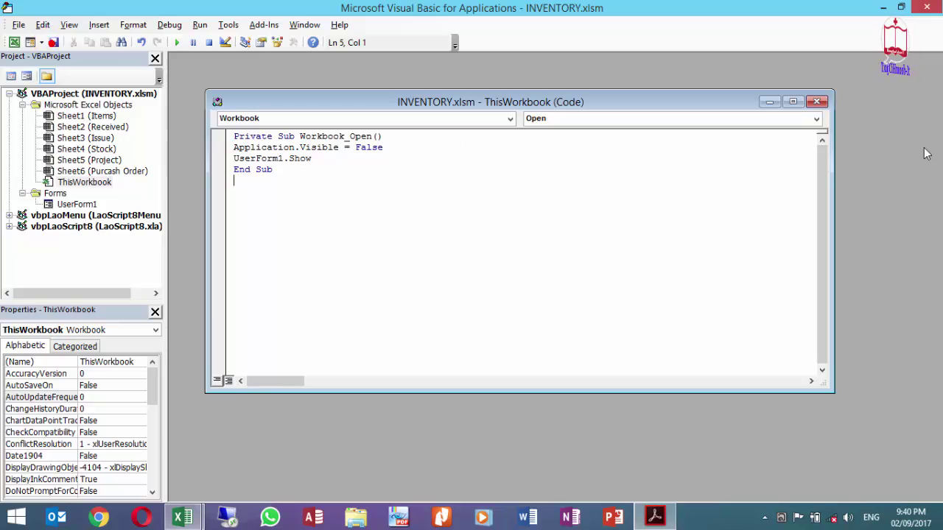
left_click(816, 101)
Add 'Application.Visible = True' above Unload Me in the OK button's click code
double_click(70, 203)
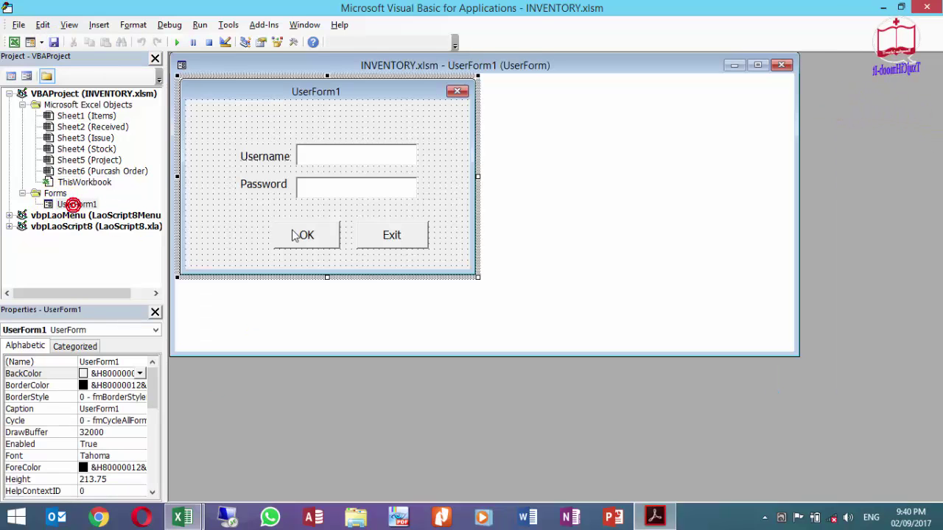
double_click(317, 237)
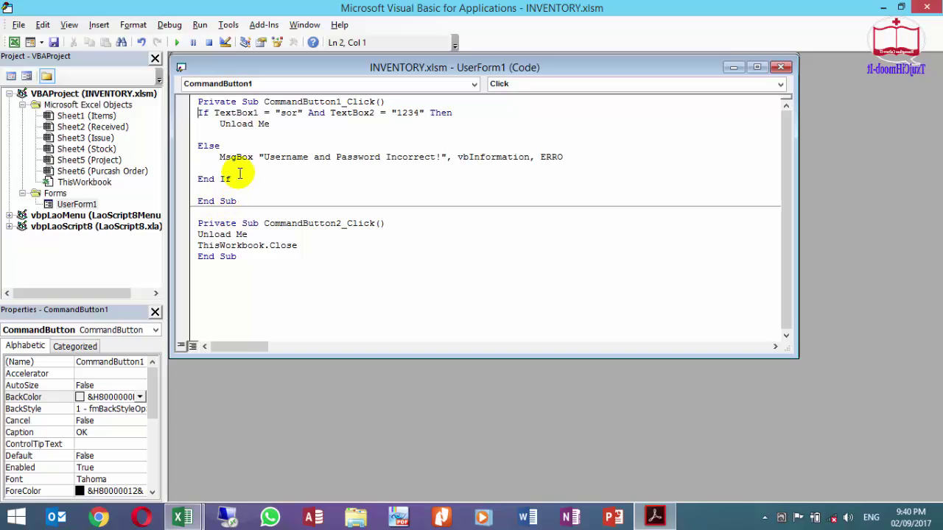
left_click(220, 124)
key("Return")
type("application")
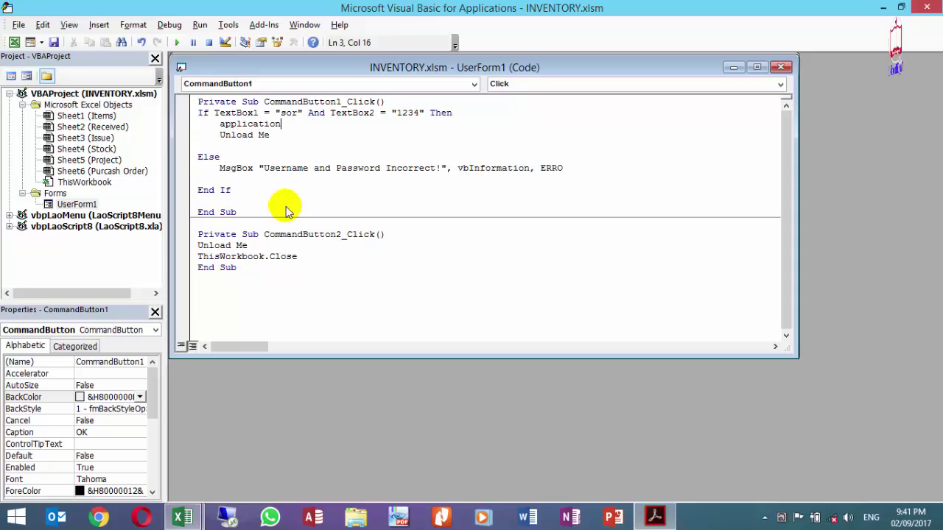
type(".vi")
key("Tab")
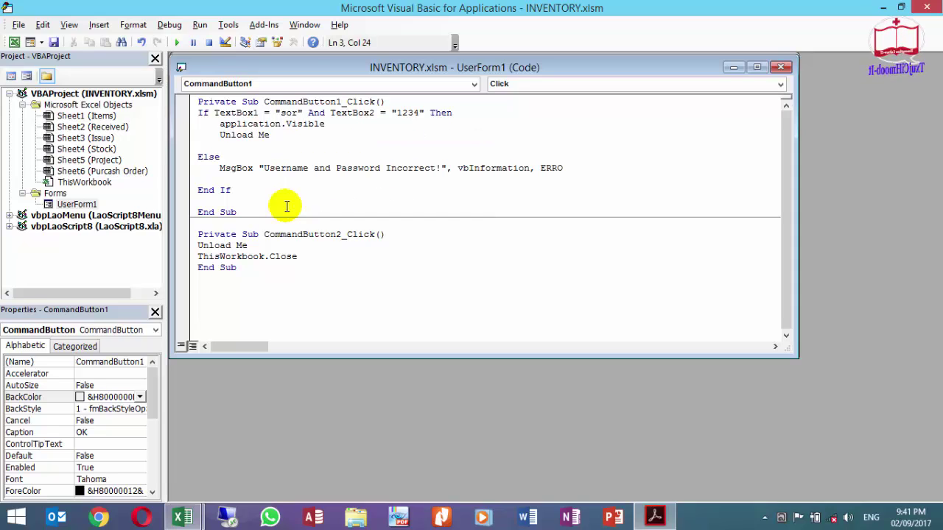
type("=tr")
key("Tab")
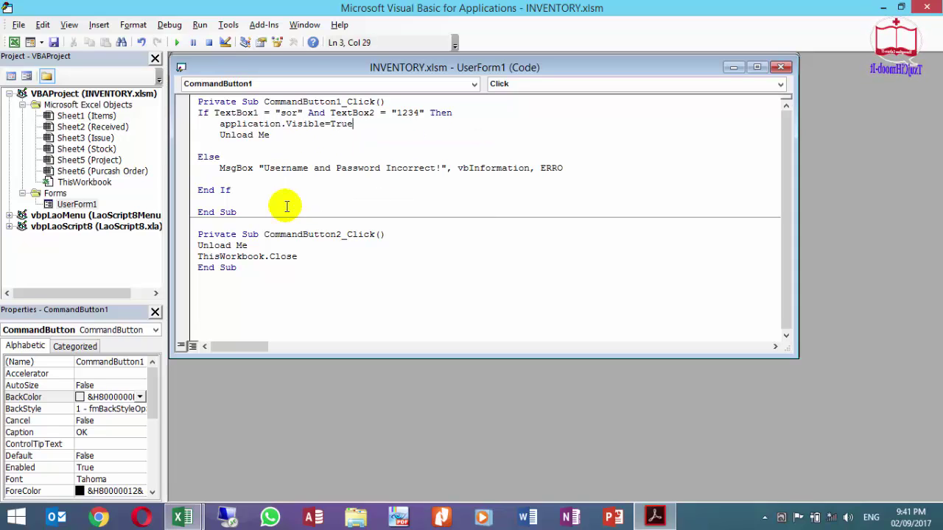
left_click(282, 205)
Add a blank line under the If line, then close the code and UserForm1 windows
left_click(472, 116)
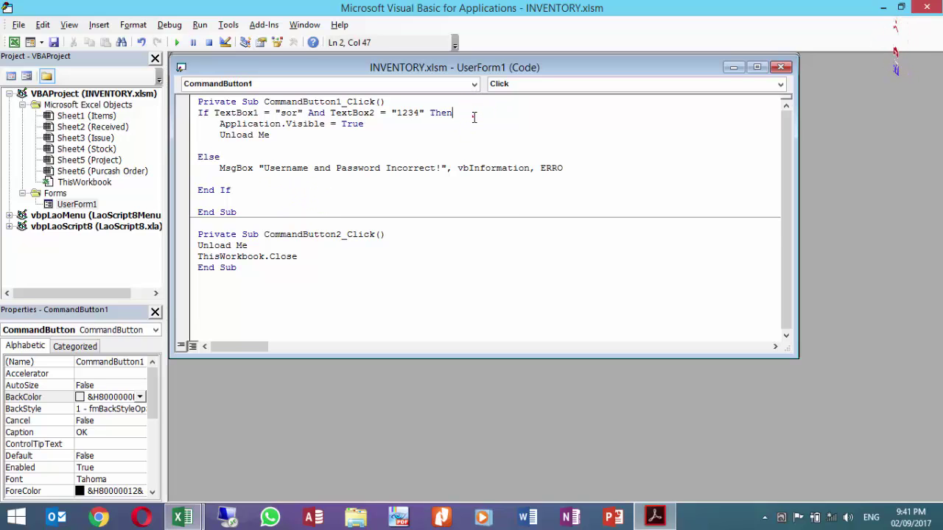
key("Return")
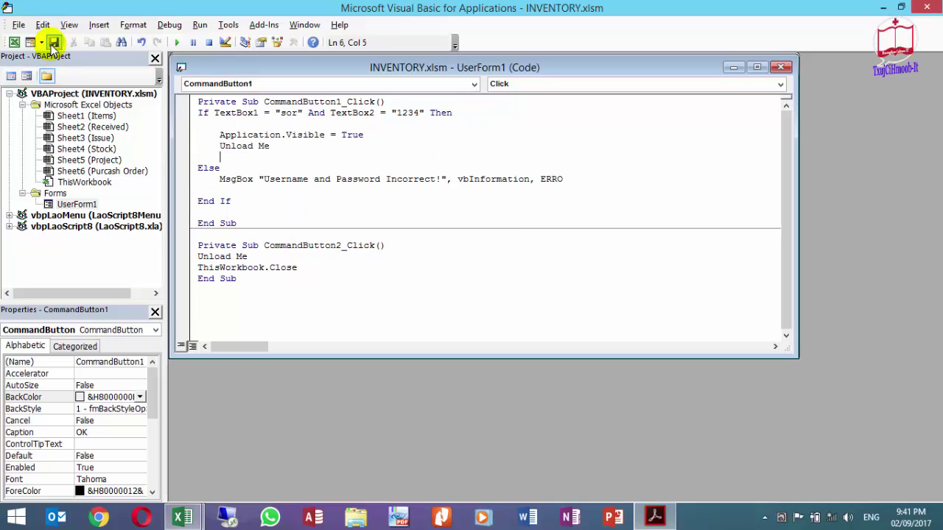
left_click(781, 67)
left_click(781, 65)
Close the VBA editor and Excel, refresh the desktop, and reopen INVENTORY
left_click(927, 8)
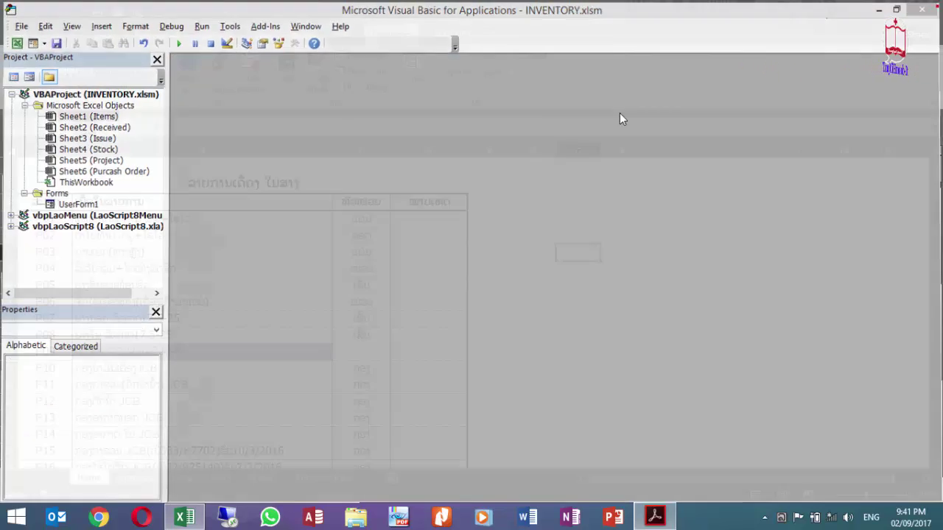
left_click(590, 232)
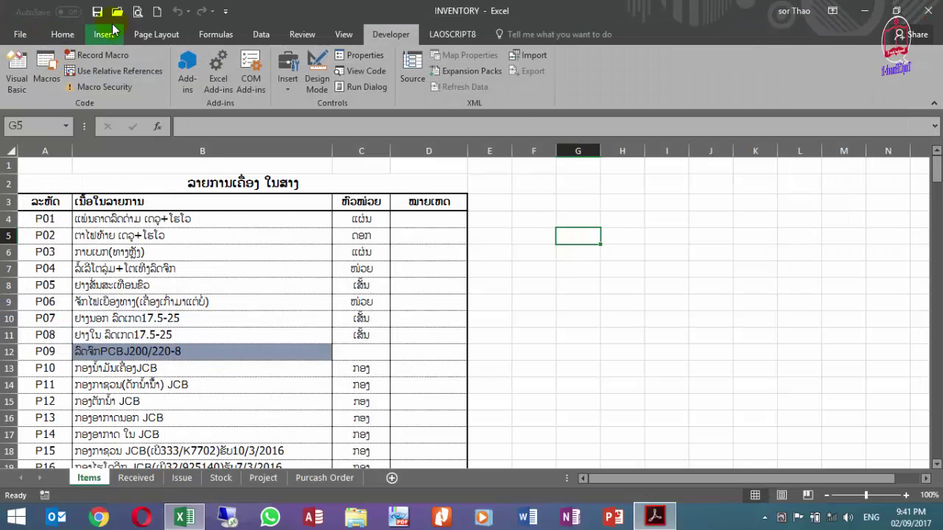
left_click(537, 182)
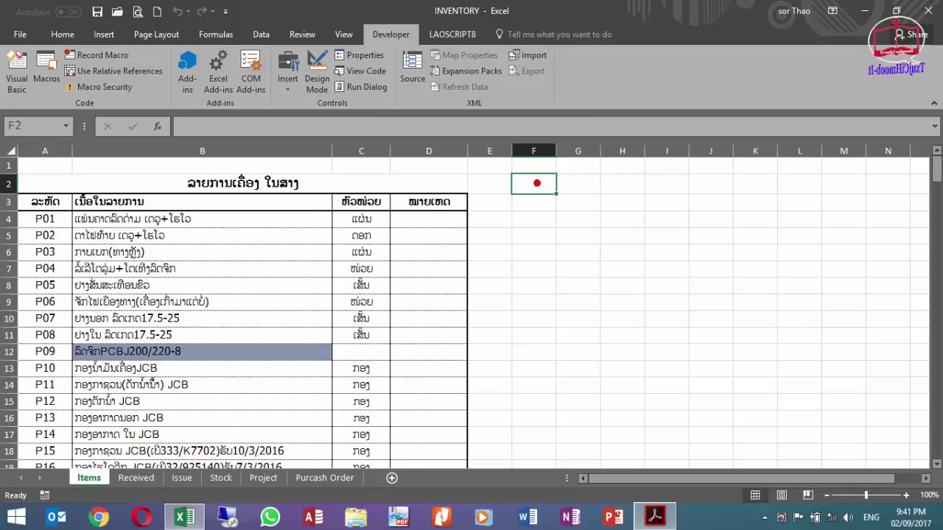
left_click(927, 9)
right_click(475, 203)
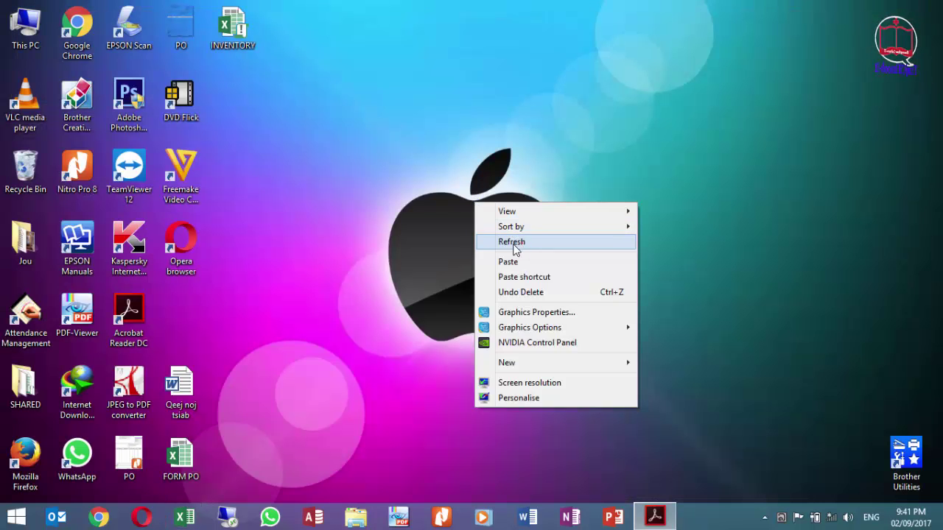
left_click(649, 171)
double_click(234, 26)
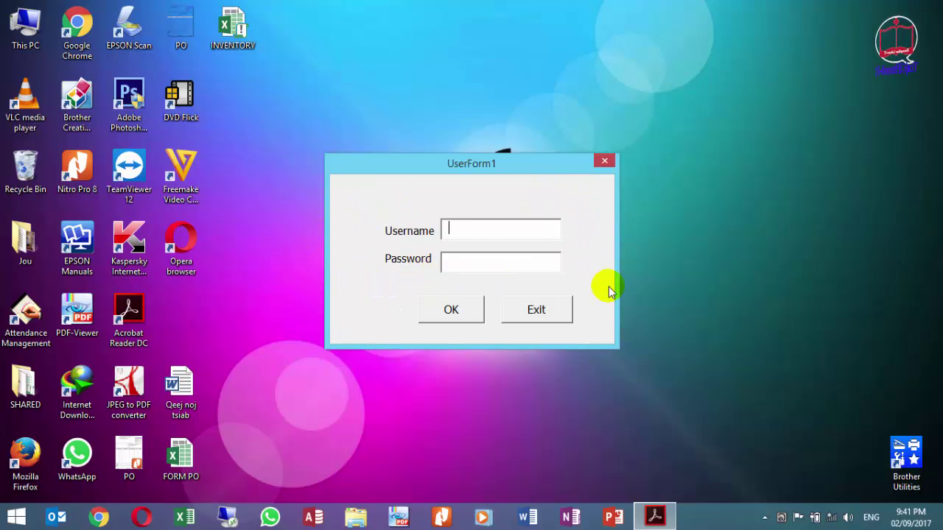
Submit wrong credentials, dismiss 'Username and Password Incorrect!', and exit the login form
type("jkadjklf")
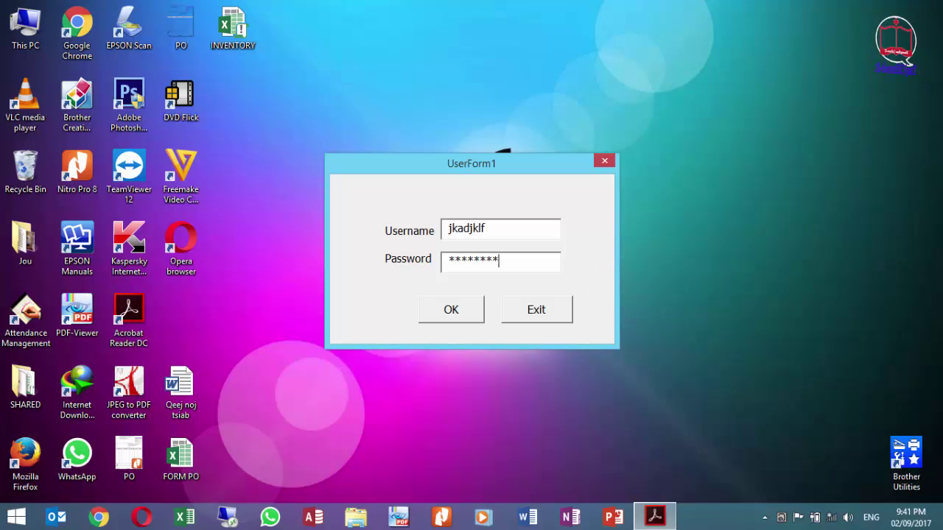
key("Return")
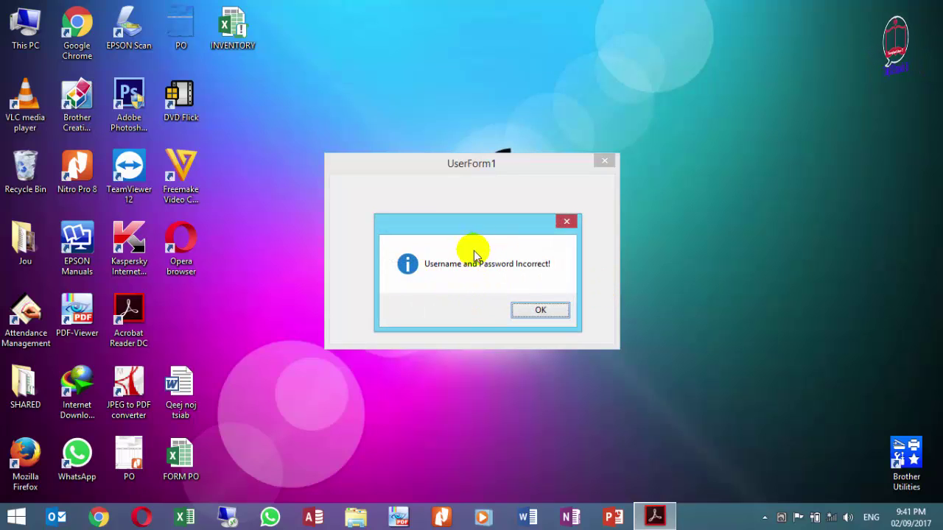
left_click(520, 307)
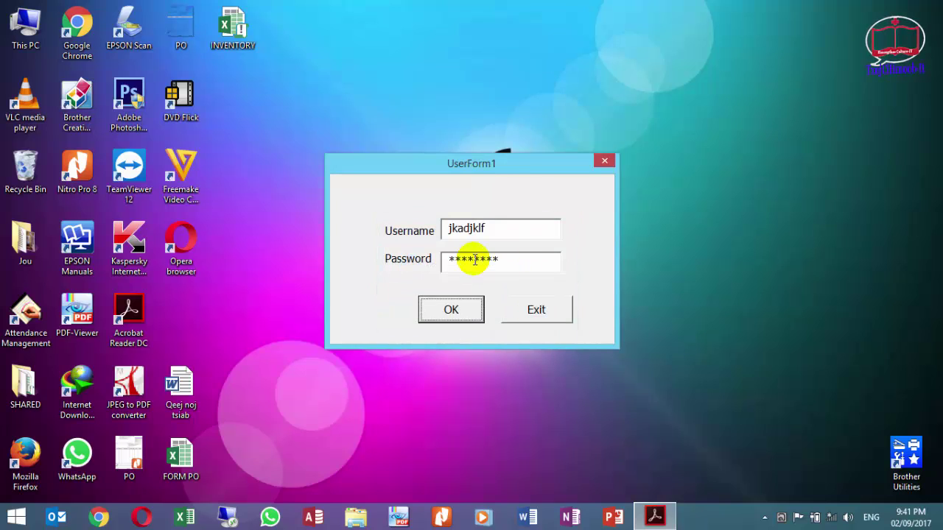
left_click(507, 258)
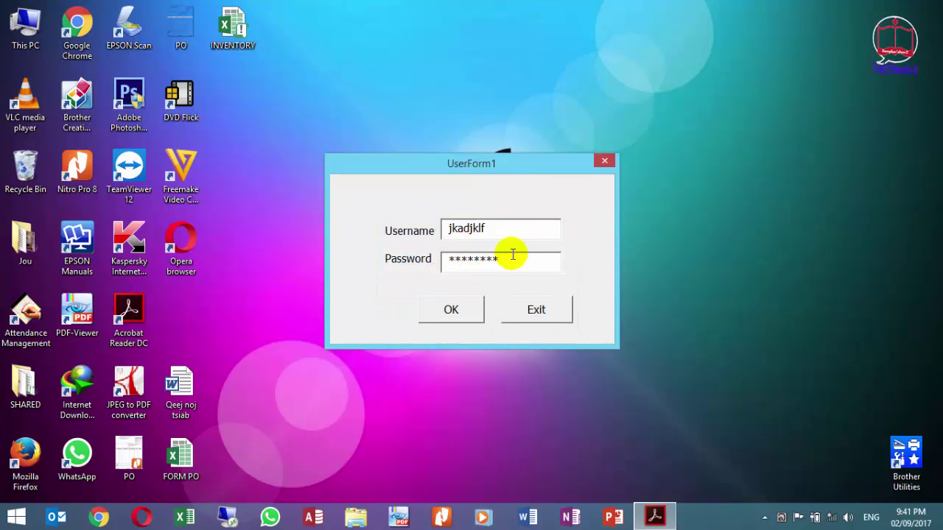
left_click(497, 228)
type("sor")
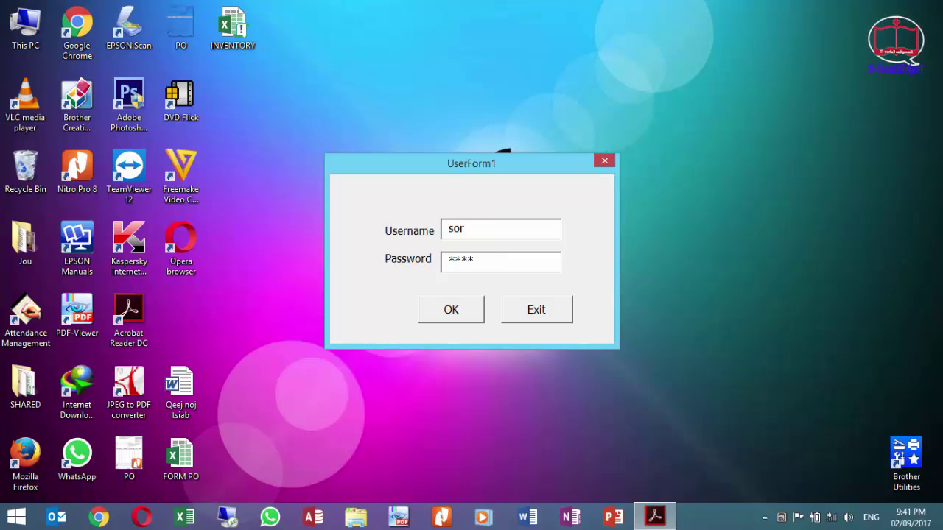
left_click(523, 311)
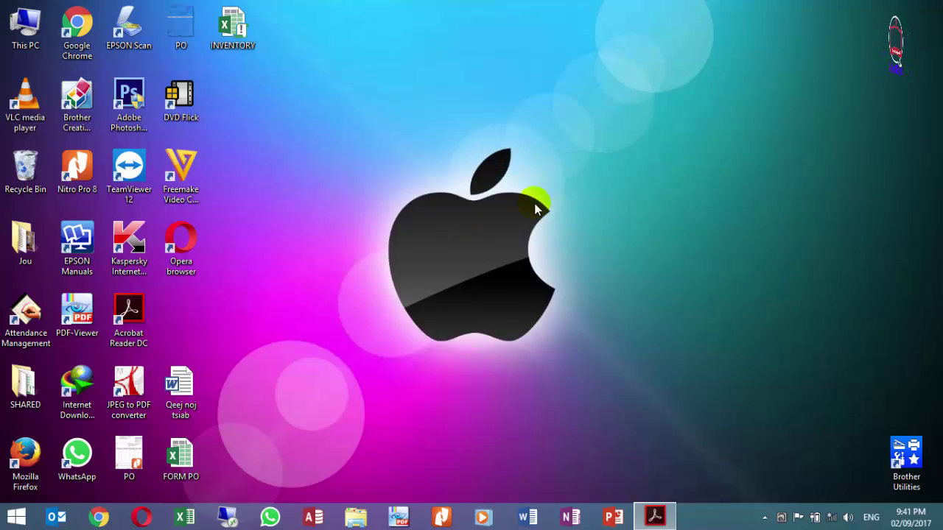
Open INVENTORY and log in through UserForm1 with the correct username and password
double_click(232, 22)
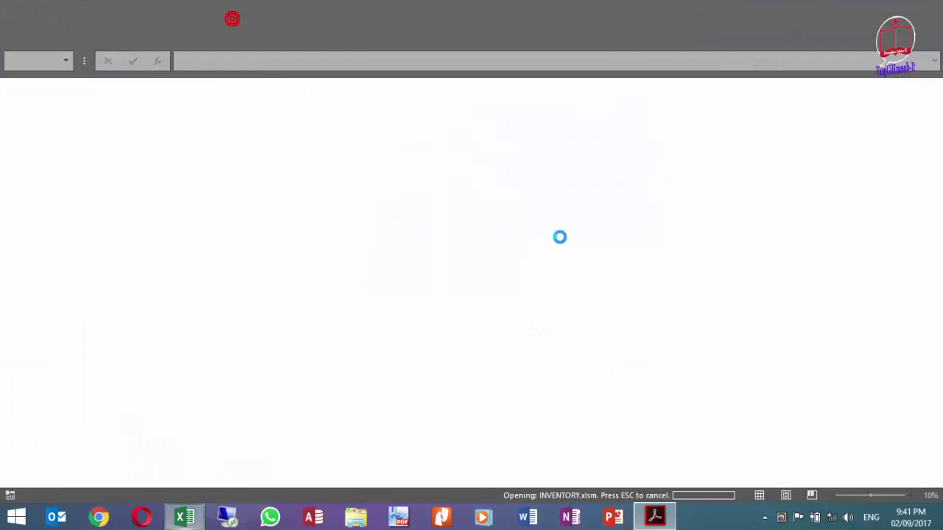
type("sor")
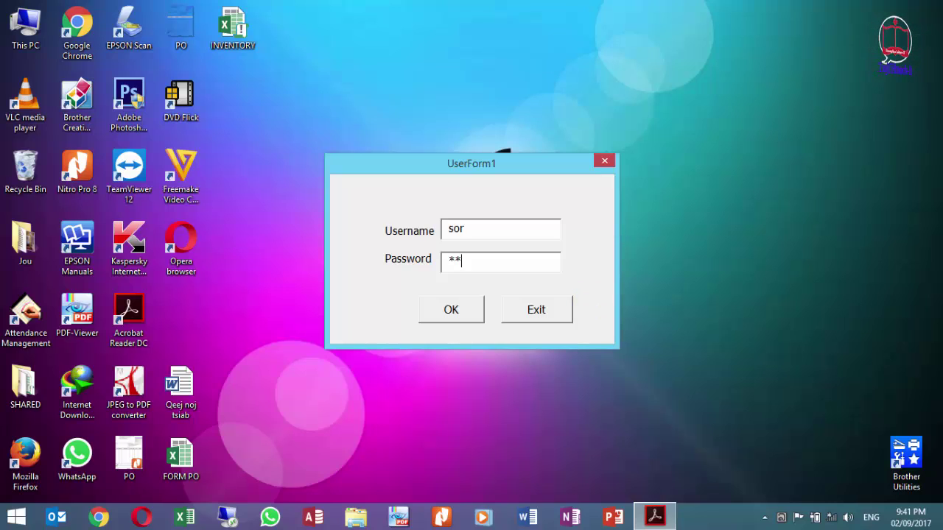
type("4")
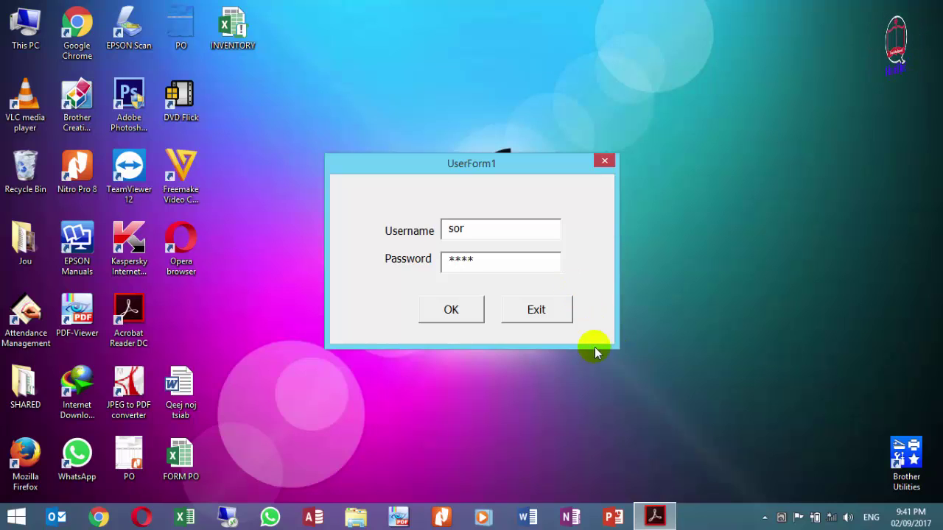
left_click(451, 309)
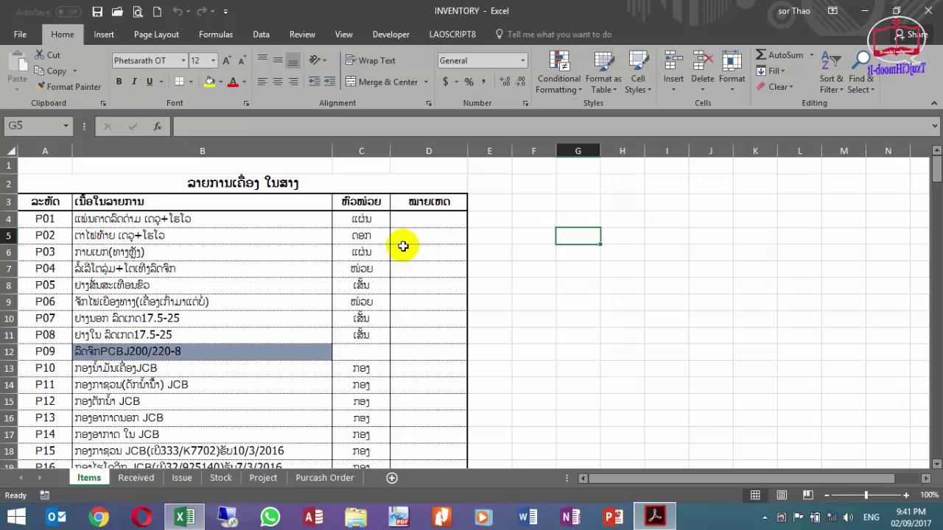
Check cells on the Items sheet and view the Received and Issue sheets
left_click(566, 252)
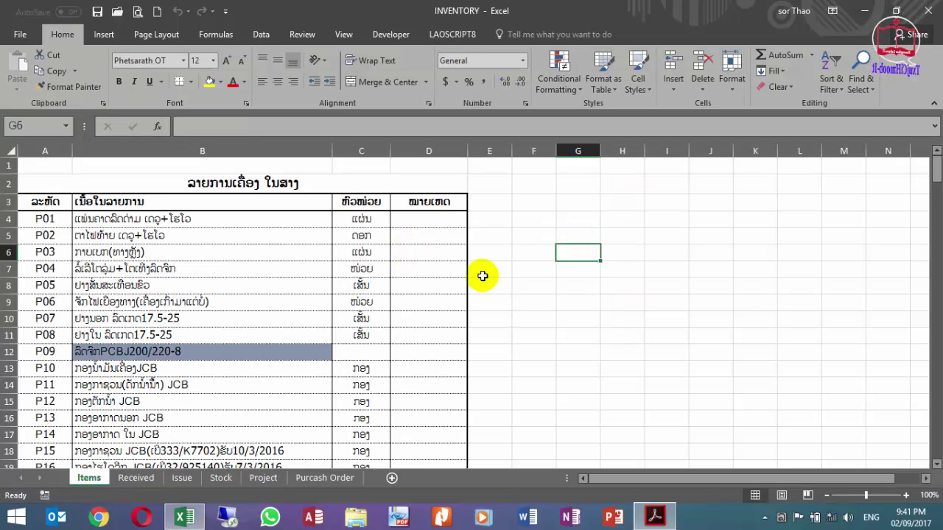
left_click(525, 252)
left_click(530, 234)
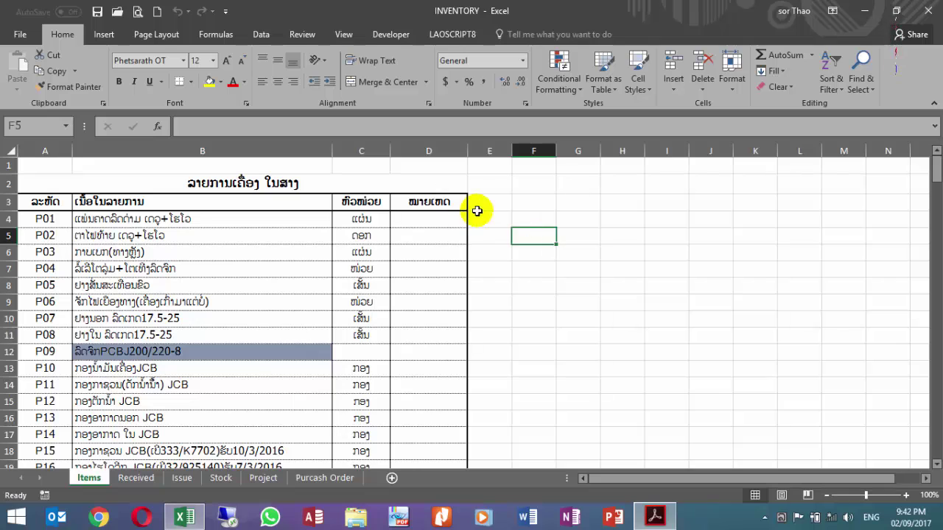
left_click(585, 219)
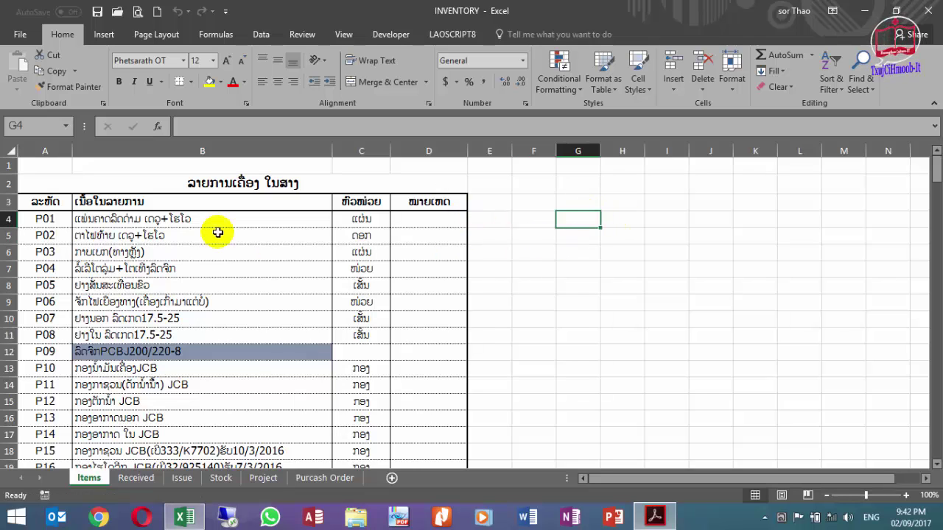
left_click(133, 480)
left_click(182, 478)
left_click(89, 478)
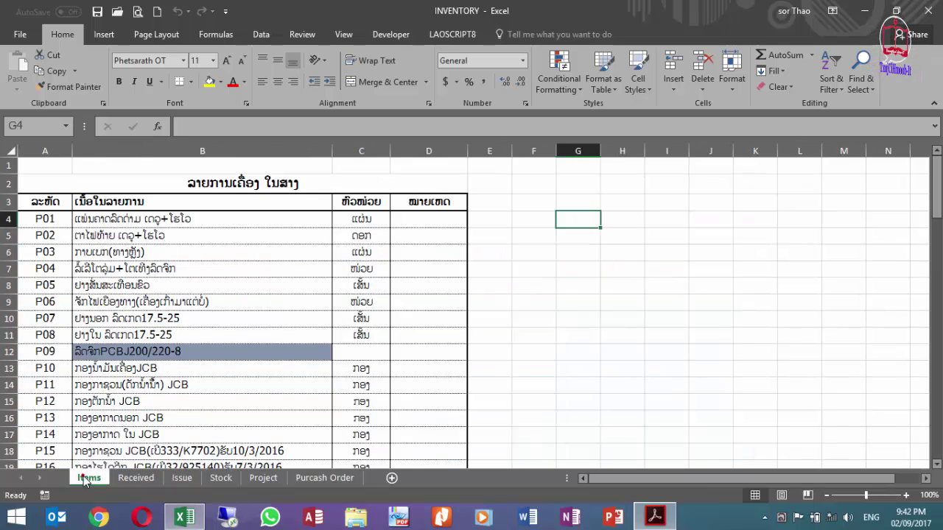
left_click(541, 317)
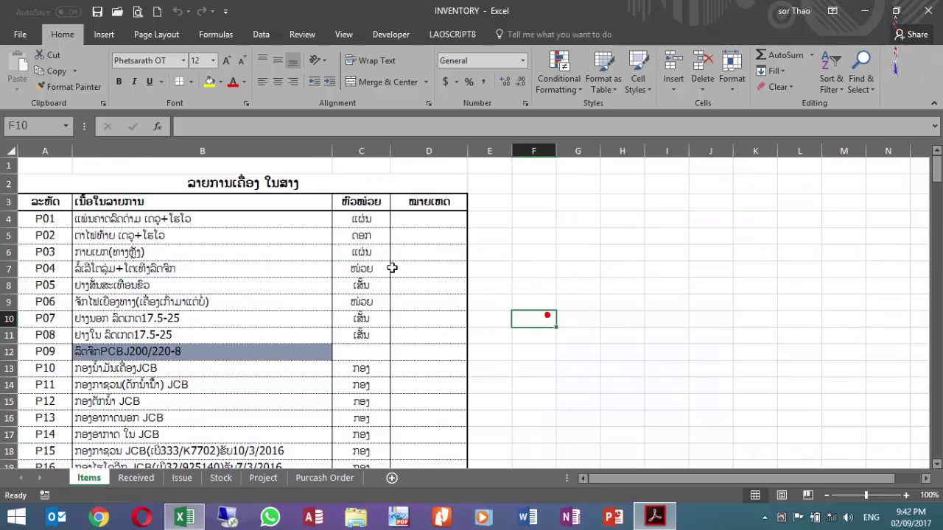
Bring up General Options from the Save As dialog's Tools menu
left_click(20, 35)
left_click(40, 174)
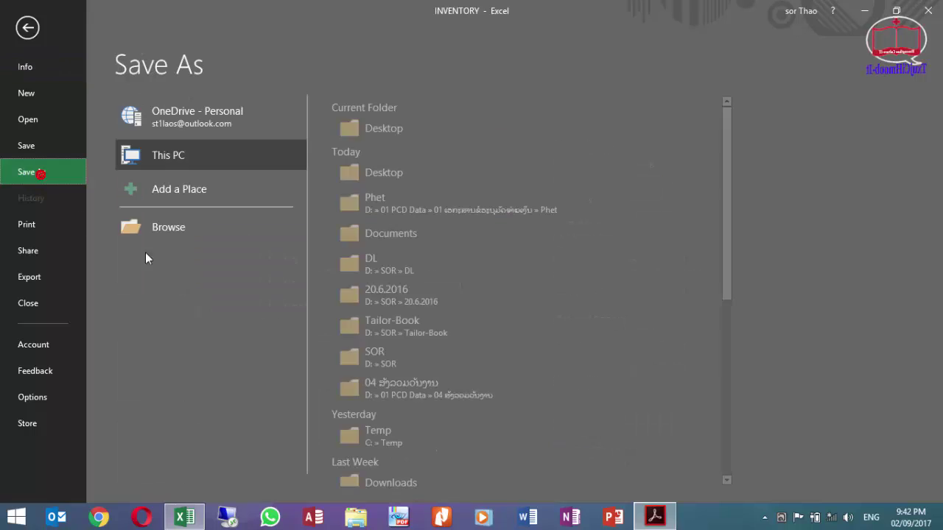
left_click(161, 229)
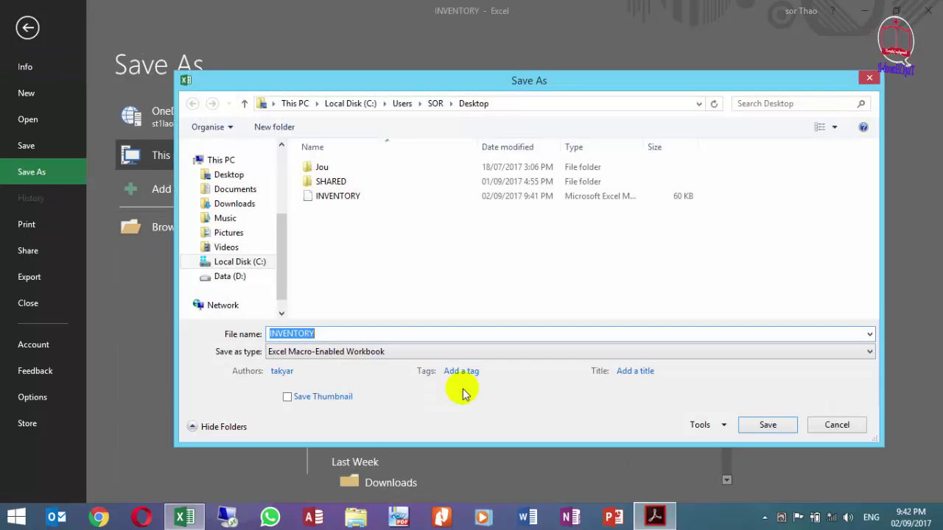
left_click(711, 425)
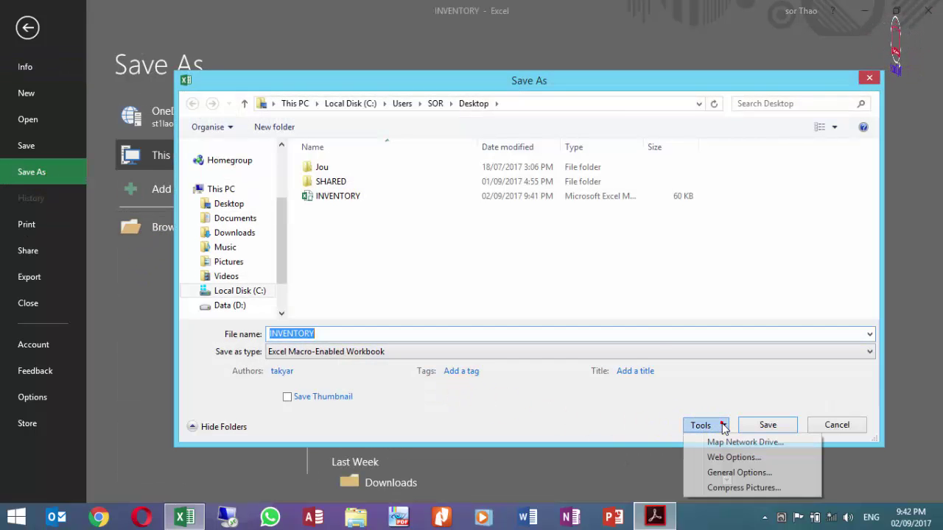
left_click(733, 473)
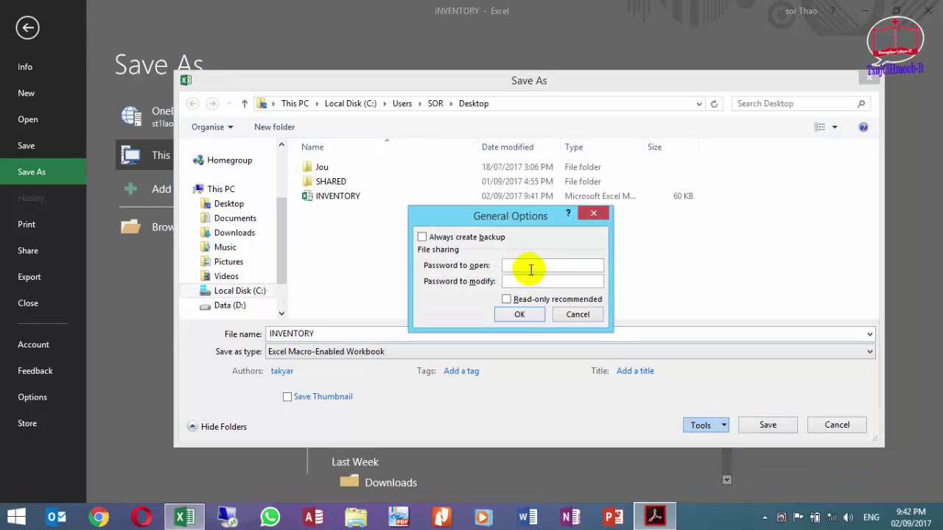
Set and confirm a password to open, replace INVENTORY.xlsm, and close Excel
left_click(521, 315)
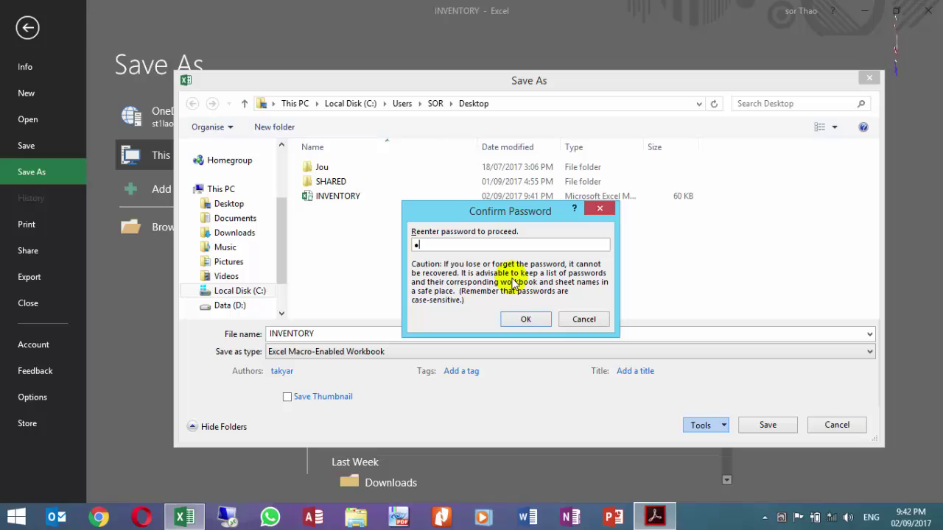
left_click(525, 319)
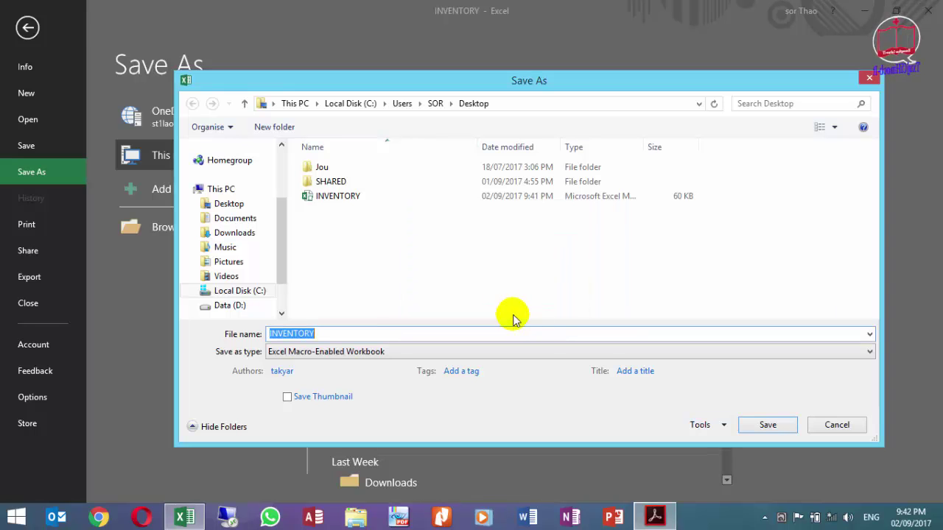
left_click(743, 425)
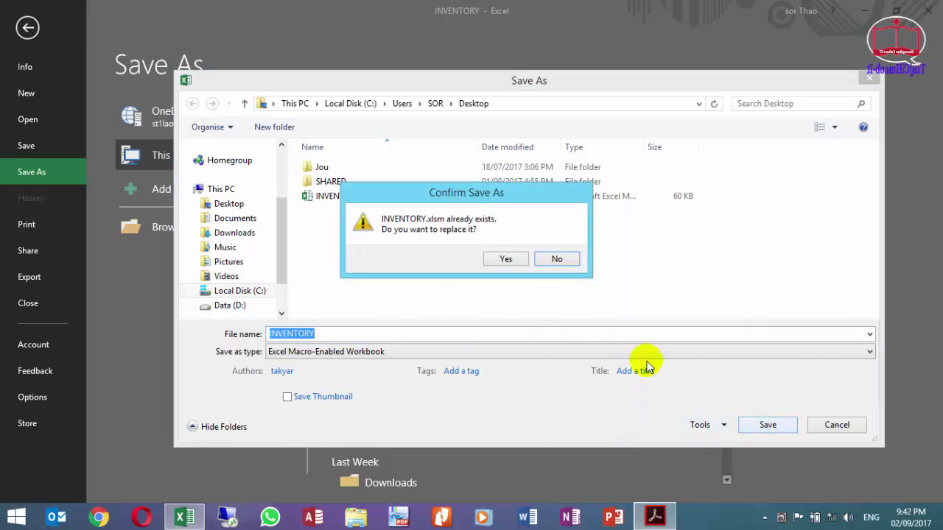
left_click(506, 261)
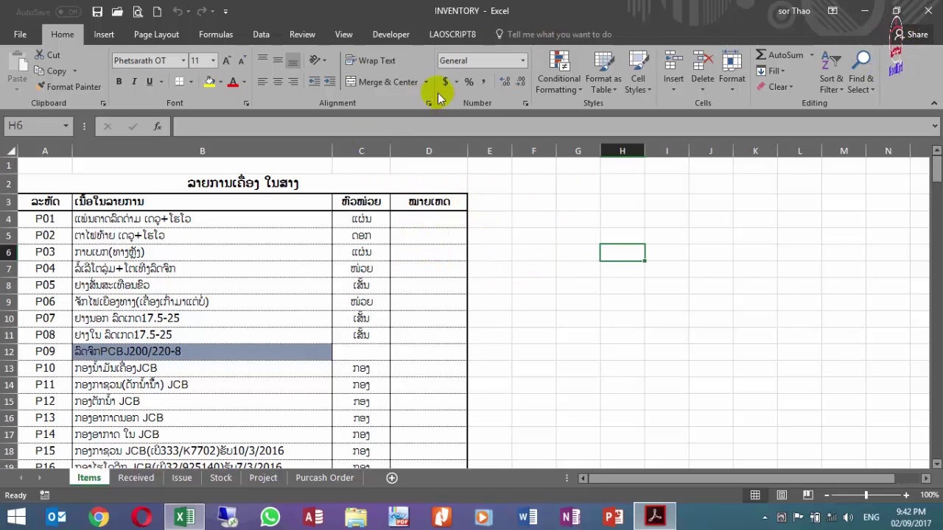
left_click(930, 13)
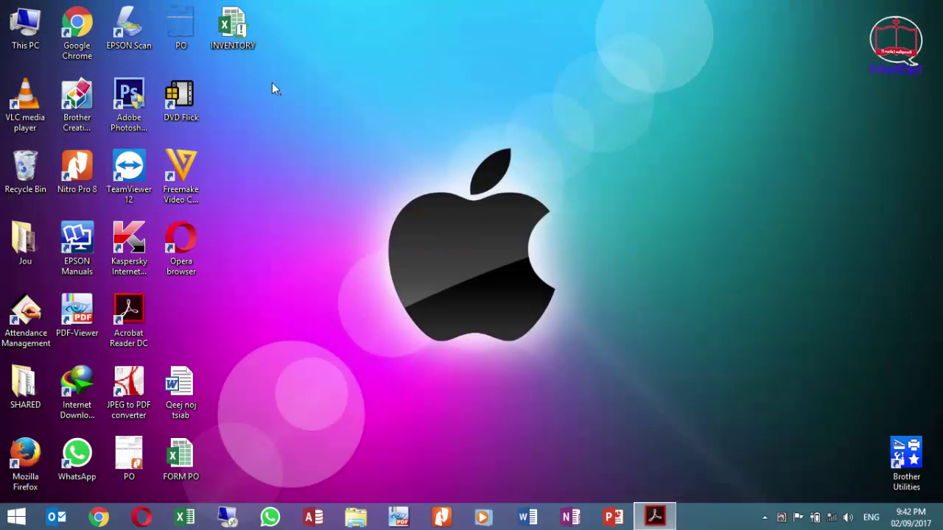
Reopen INVENTORY, enter the file password, and log in through UserForm1
double_click(232, 28)
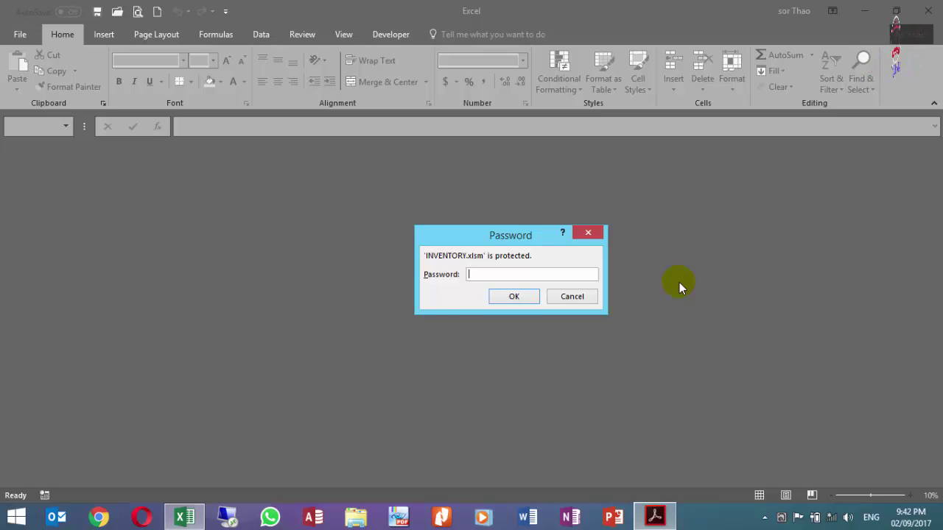
key("Return")
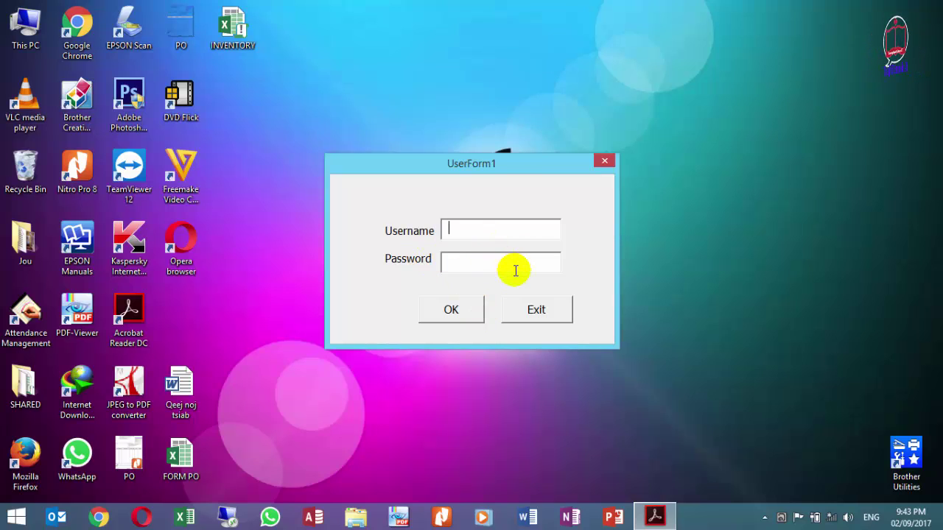
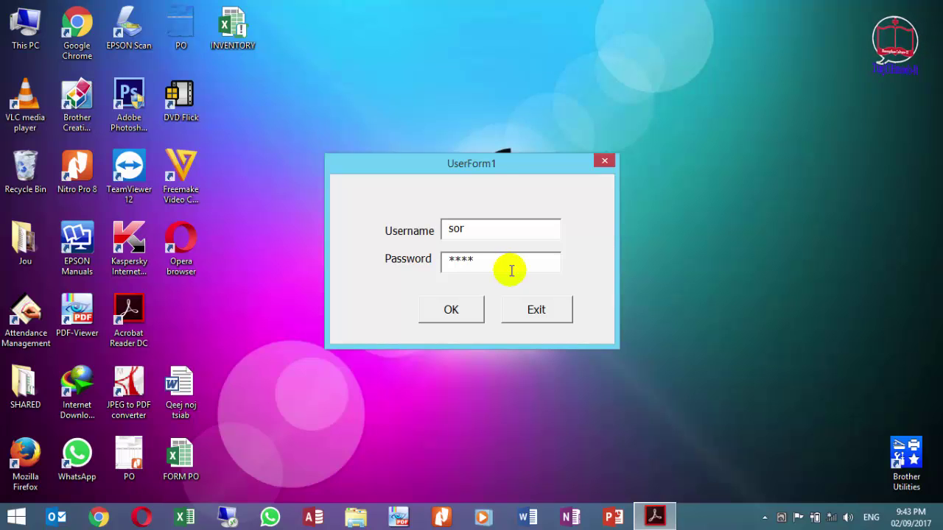
left_click(449, 305)
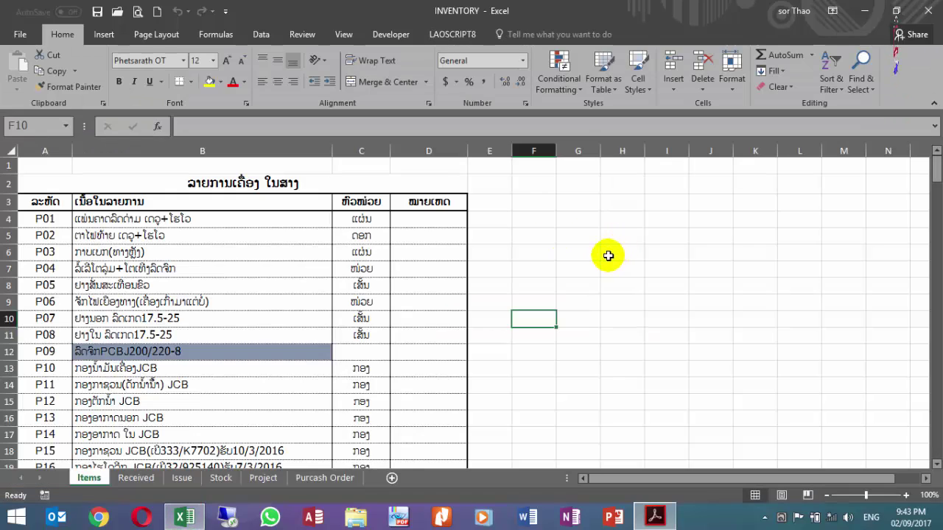
Scroll the Items sheet, close Excel, and refresh the desktop
left_click(606, 253)
scroll(425, 284, "down", 6)
scroll(425, 284, "up", 2)
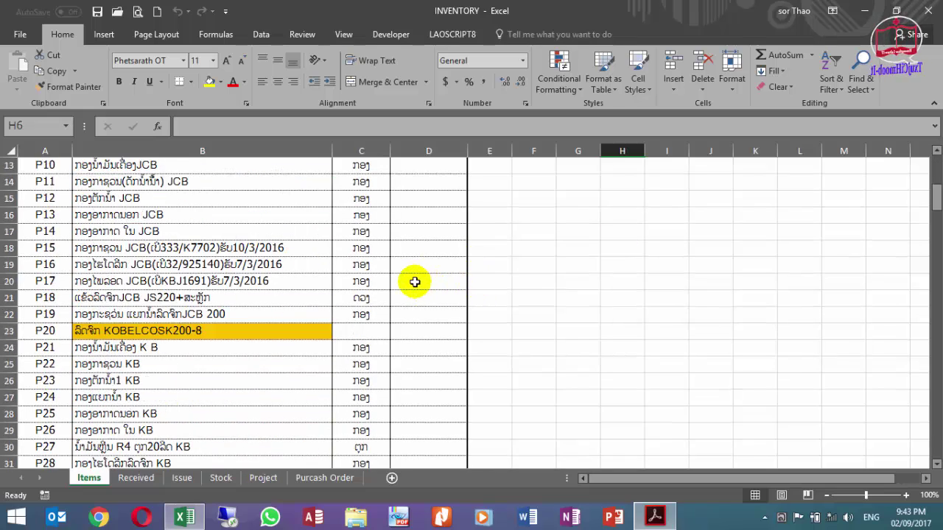
scroll(417, 277, "up", 4)
left_click(610, 287)
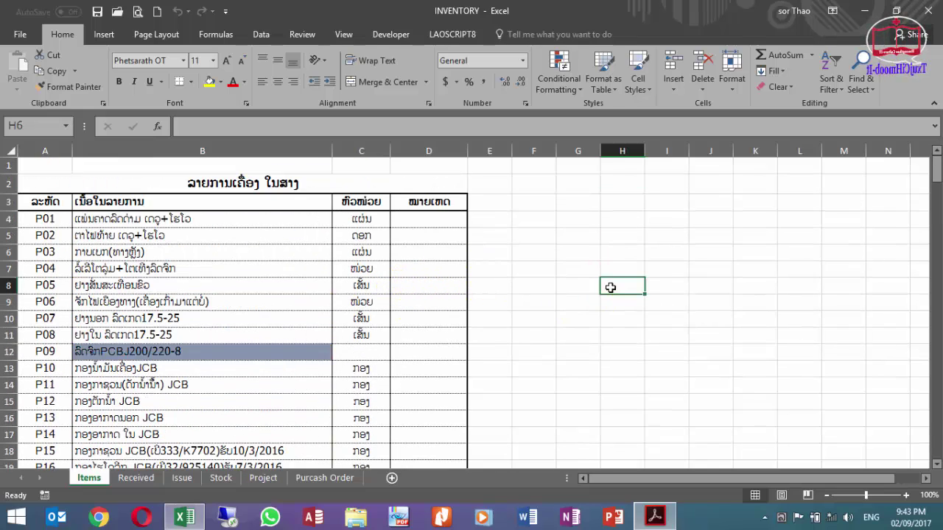
left_click(929, 11)
left_click(582, 277)
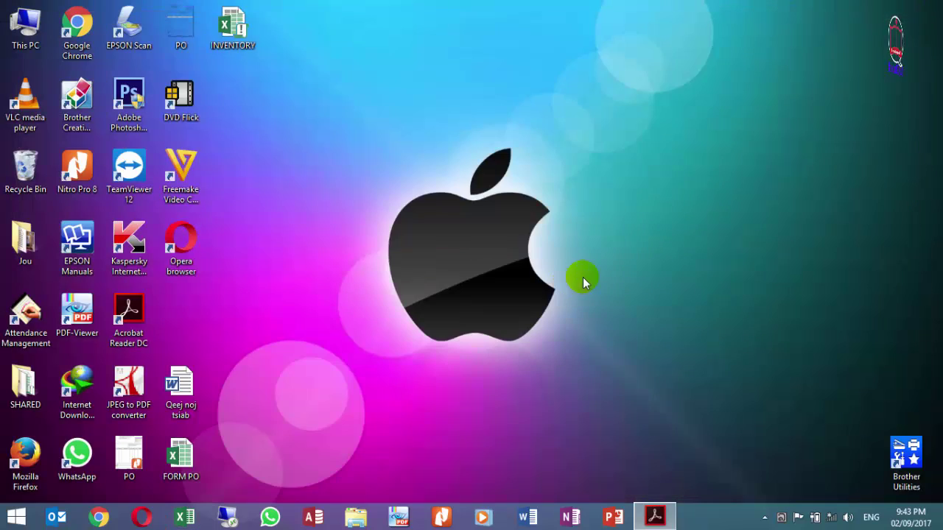
right_click(522, 173)
left_click(564, 210)
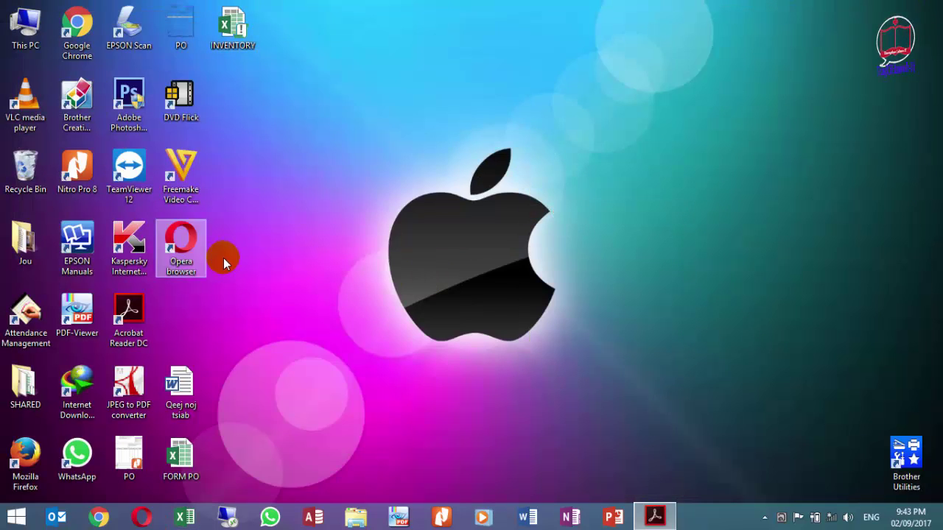
Open the Qeej noj tsiab document and launch its Visual Basic editor with Alt+F11
double_click(184, 372)
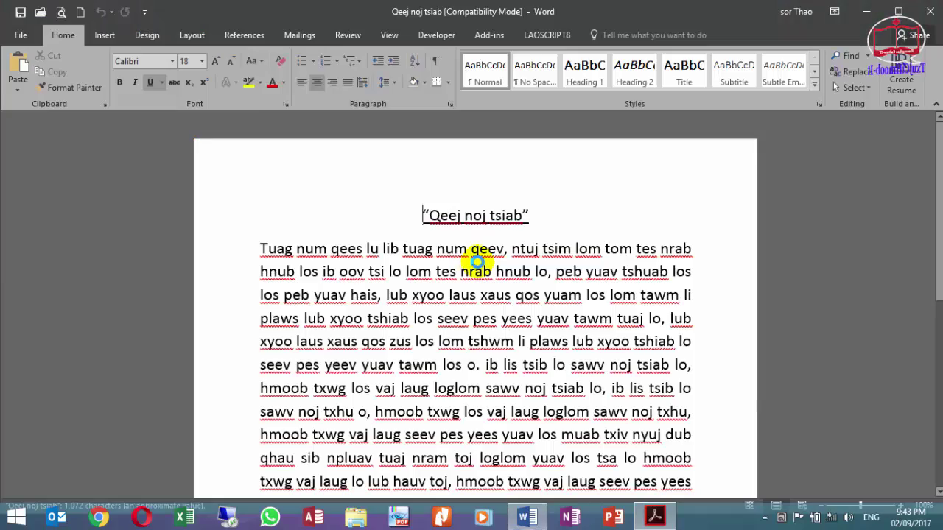
left_click(536, 216)
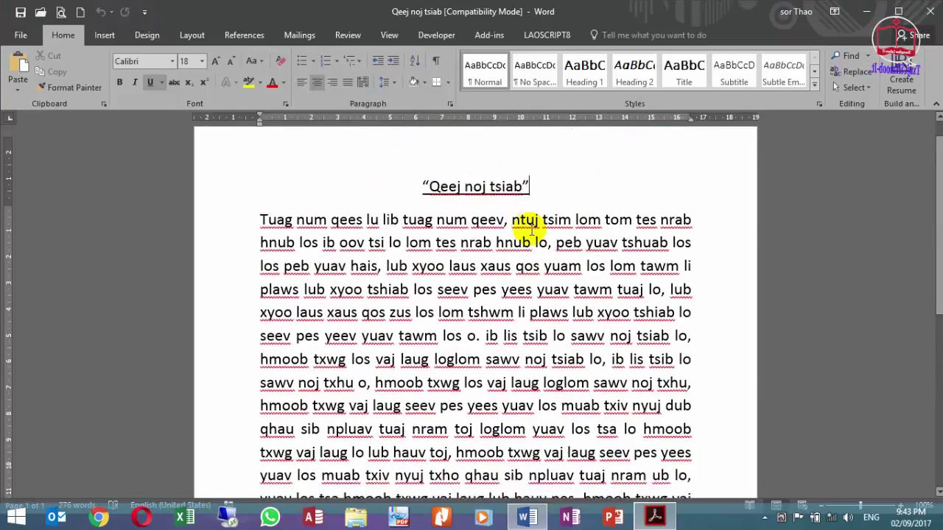
scroll(530, 230, "up", 1)
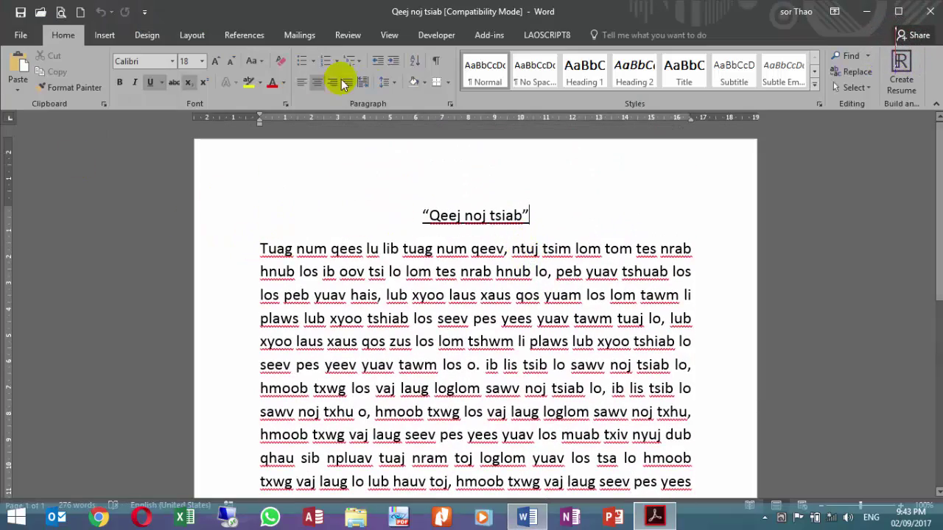
left_click(442, 35)
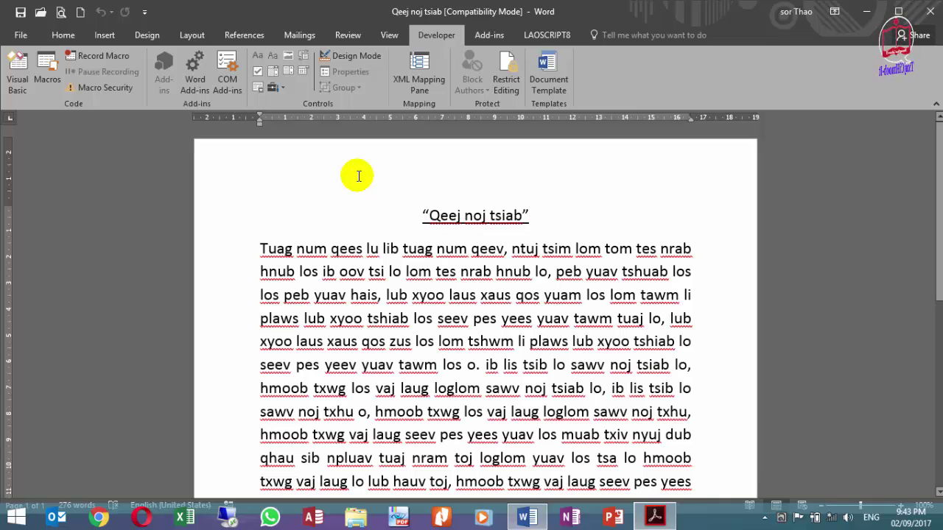
key("alt+F11")
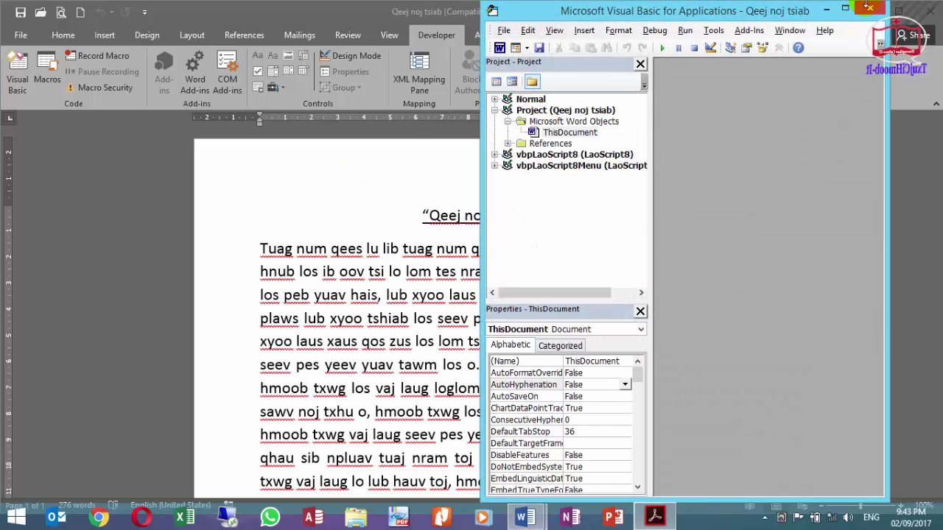
Maximise the editor, insert a new UserForm, and place the Toolbox beside the form
left_click(841, 11)
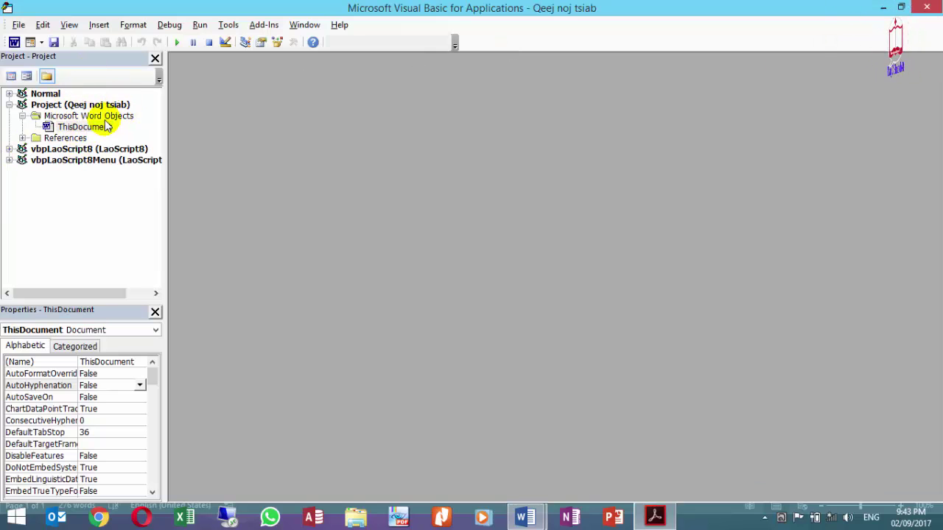
left_click(99, 24)
left_click(121, 56)
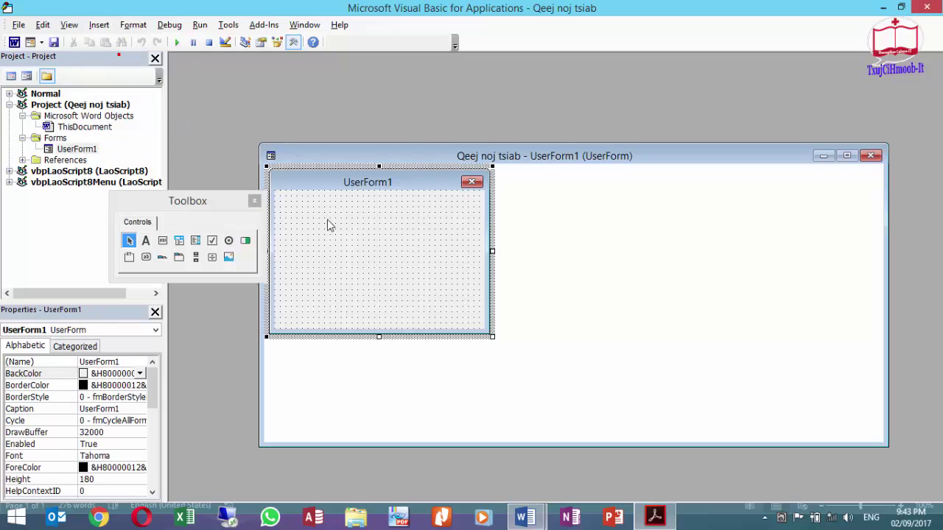
mouse_move(398, 154)
left_mouse_down()
mouse_move(331, 102)
mouse_move(309, 69)
left_mouse_up()
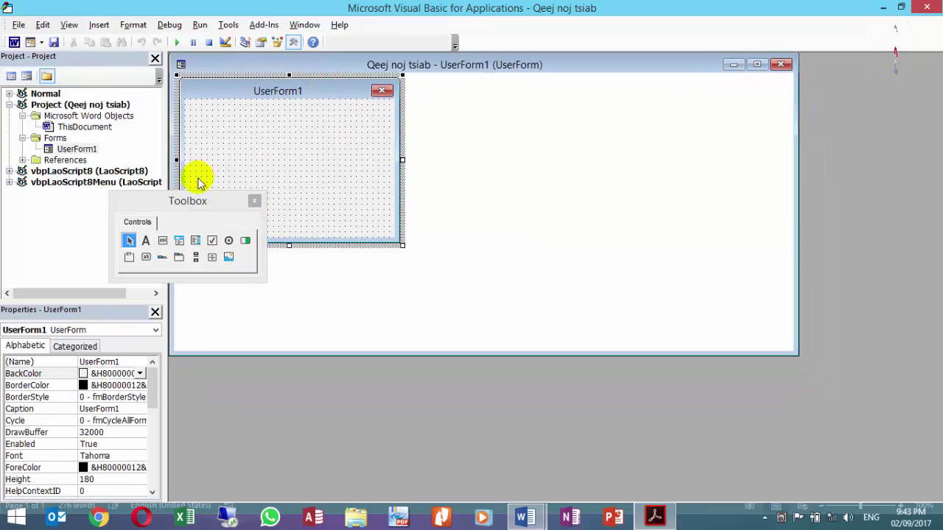
left_click_drag(182, 202, 495, 111)
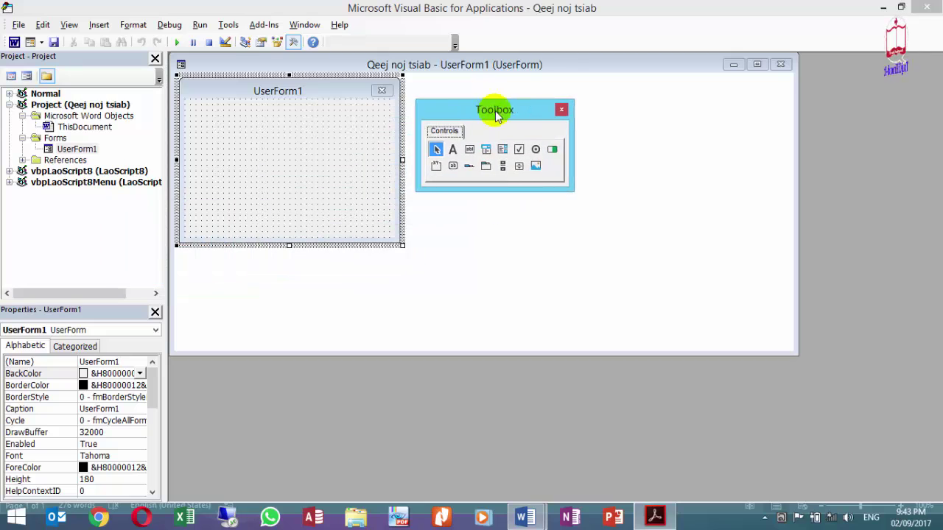
Draw two text boxes on the form, one below the other
left_click(475, 150)
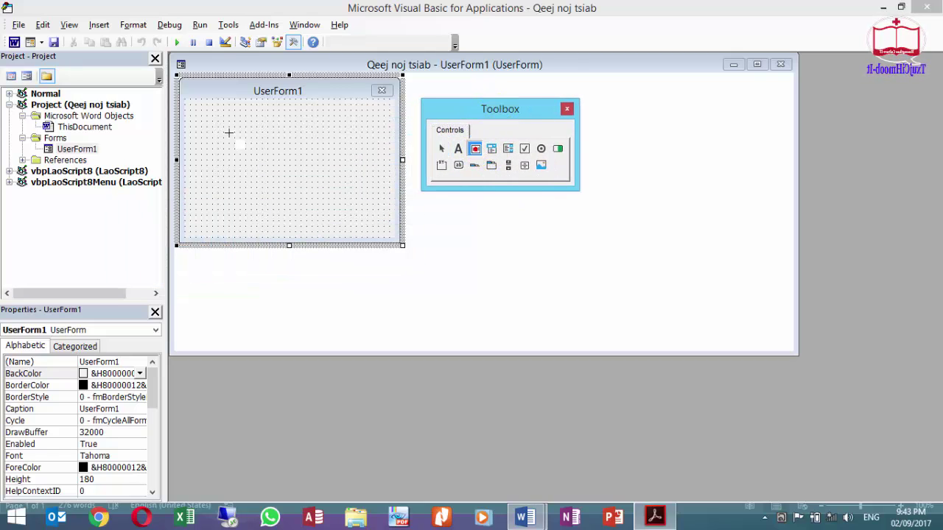
left_click_drag(279, 138, 363, 156)
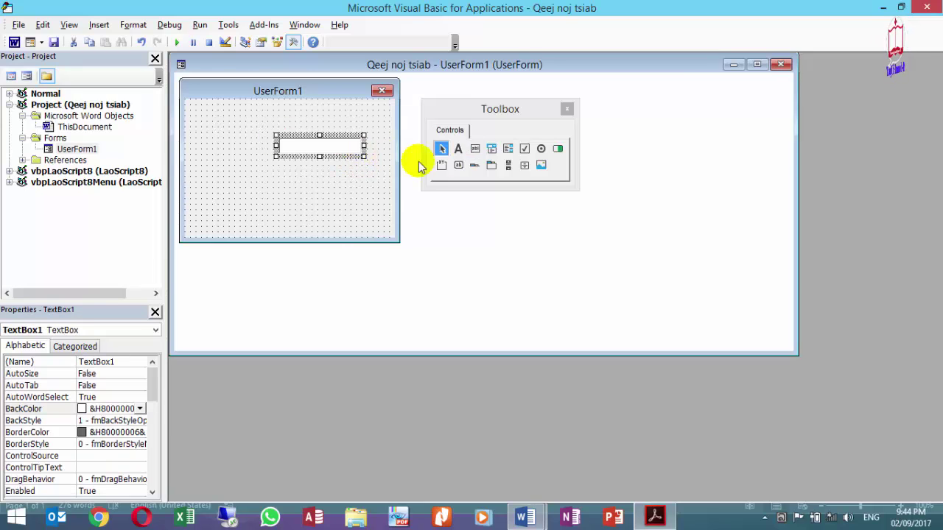
left_click(475, 151)
left_click(280, 172)
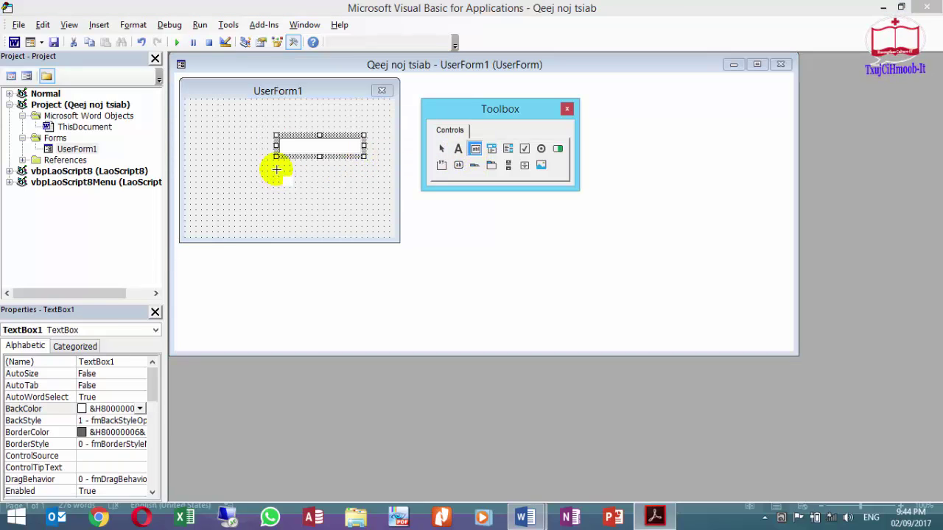
left_click_drag(277, 167, 362, 189)
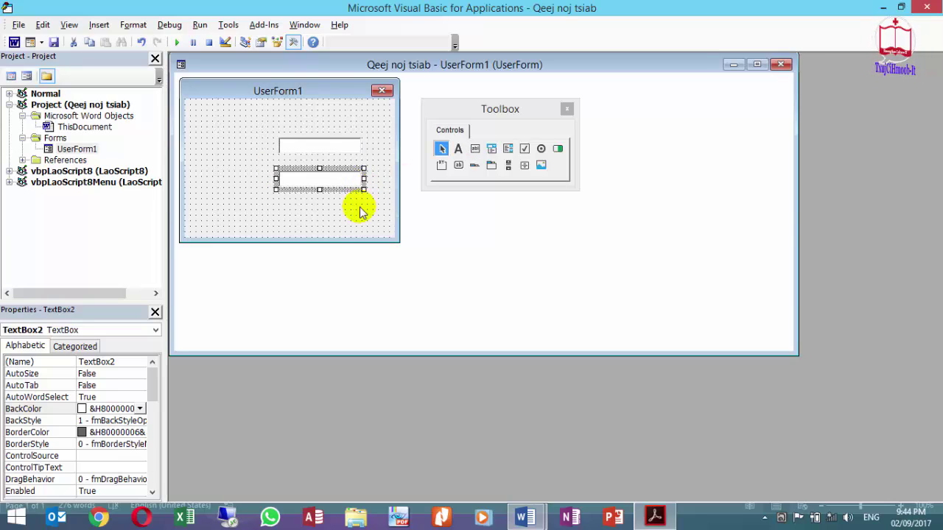
Draw two labels to the left of the two text boxes
left_click(361, 212)
left_click(457, 149)
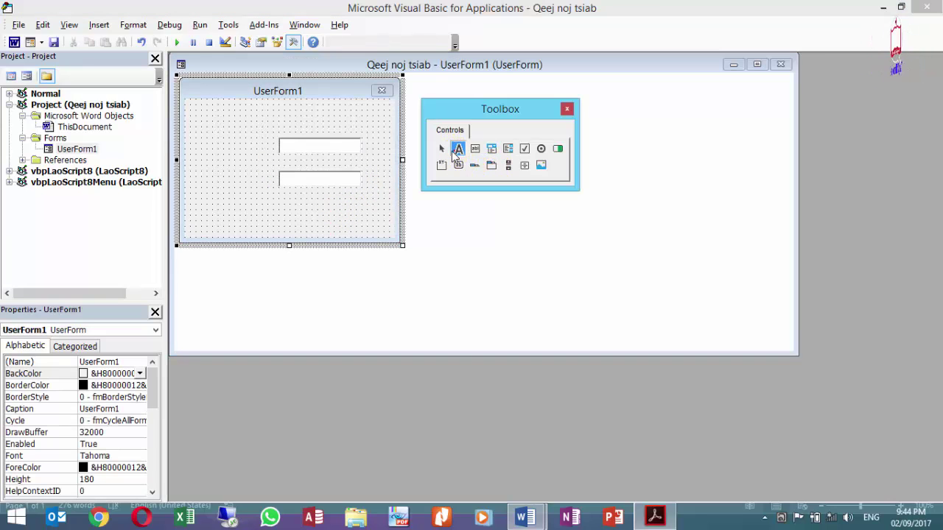
left_click_drag(243, 147, 239, 140)
left_click_drag(268, 154, 275, 156)
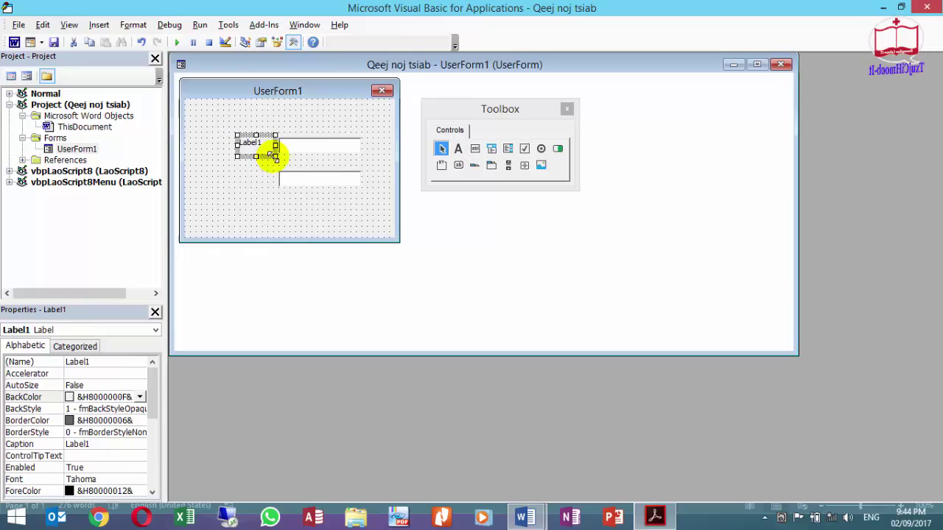
left_click(457, 149)
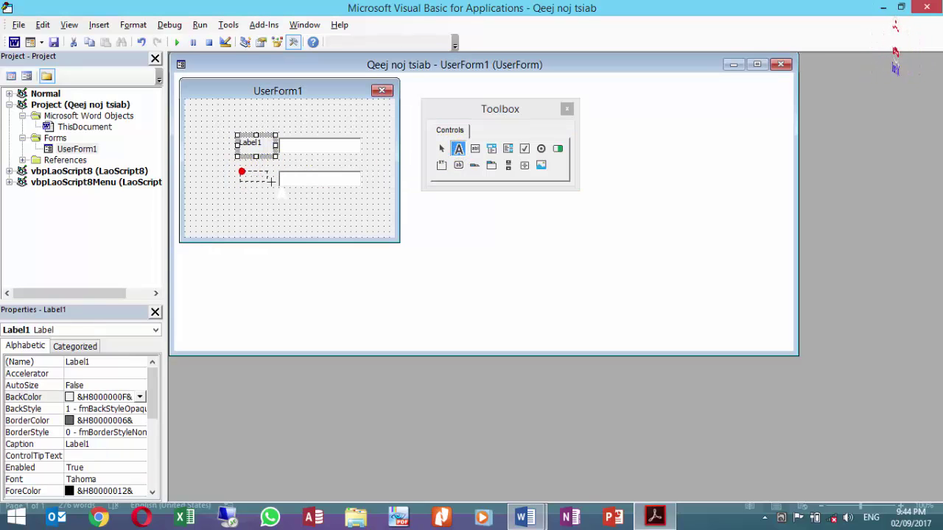
left_click_drag(242, 171, 274, 188)
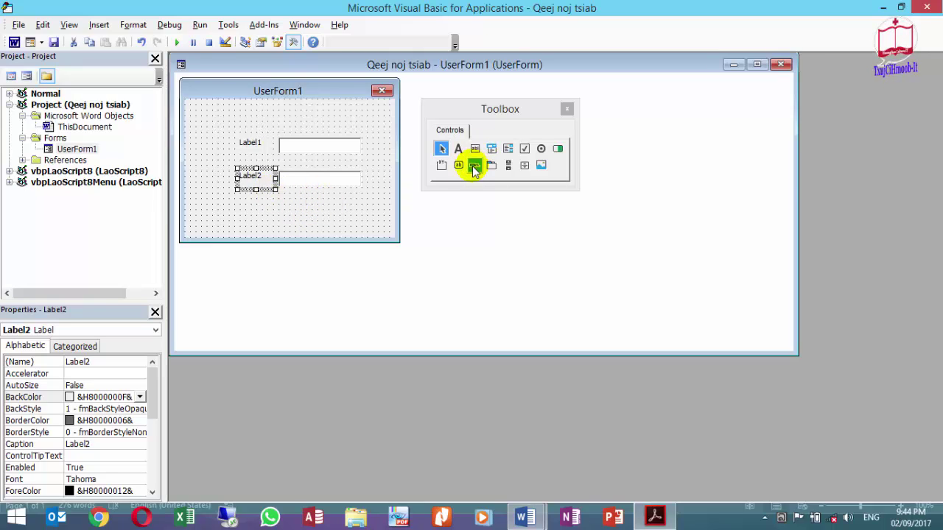
Add two command buttons below the labels and text boxes
left_click(458, 165)
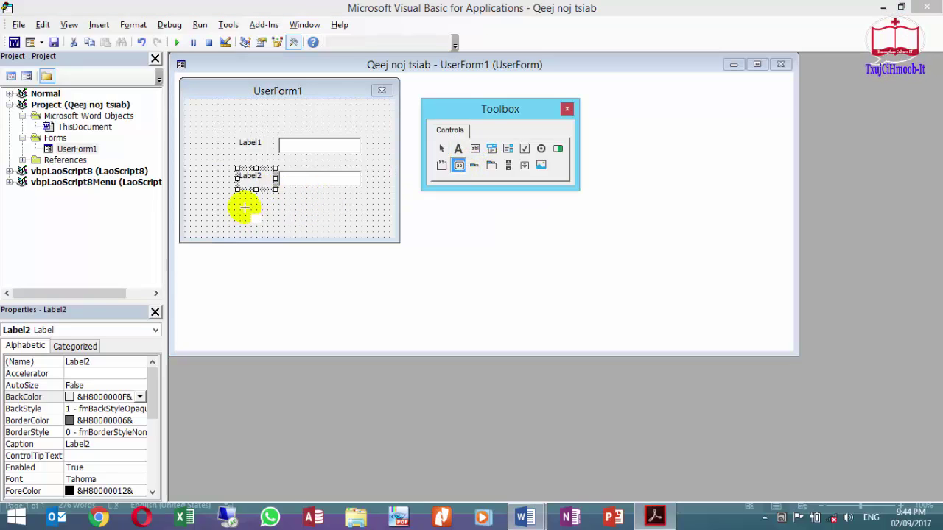
mouse_move(246, 205)
left_mouse_down()
mouse_move(290, 229)
mouse_move(374, 228)
left_mouse_up()
left_click(458, 165)
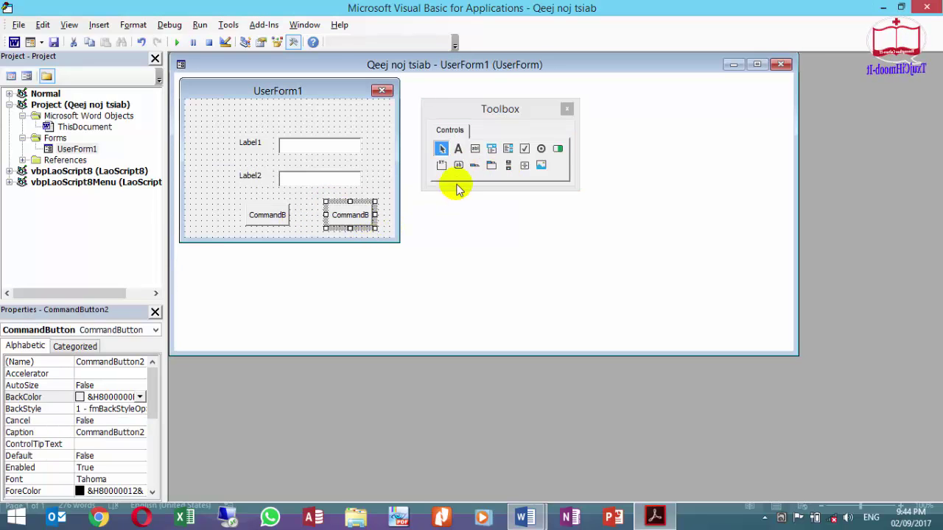
left_click(567, 108)
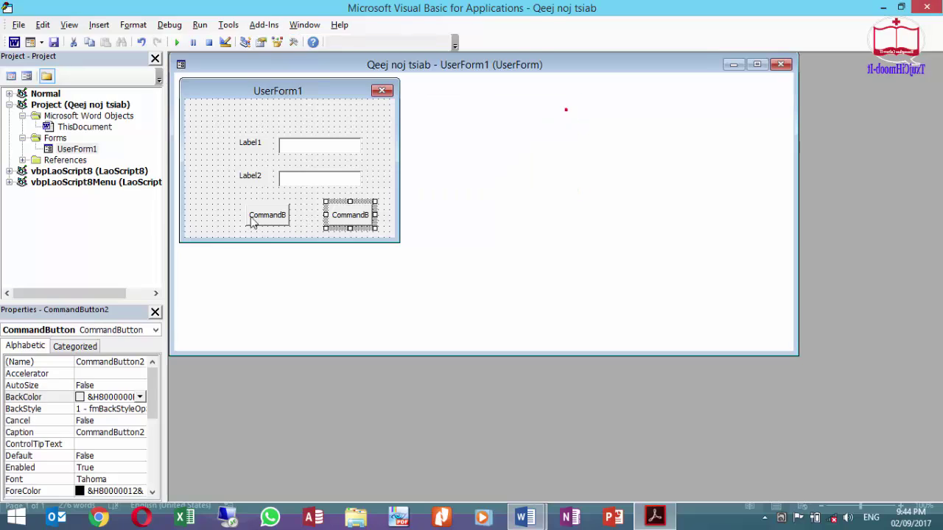
Select all the form's controls and set their font size to 12
left_click(255, 143)
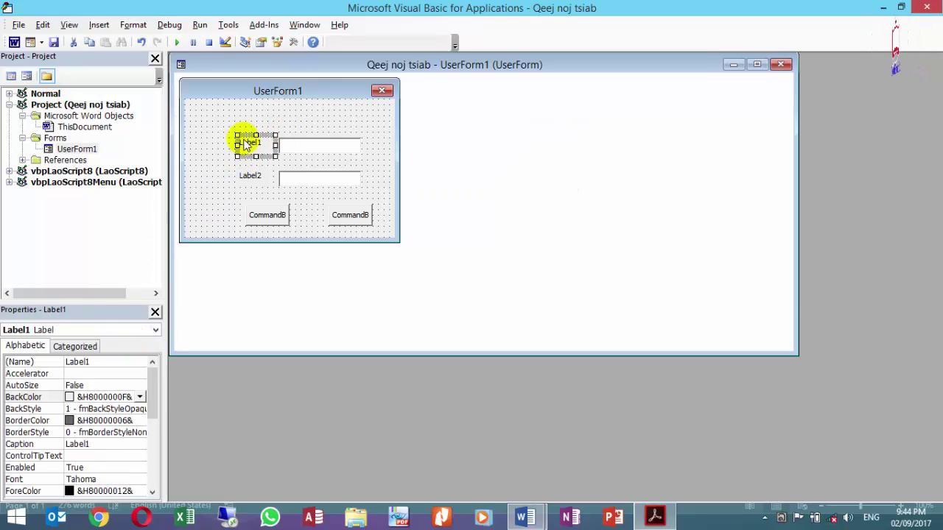
left_click_drag(227, 127, 374, 232)
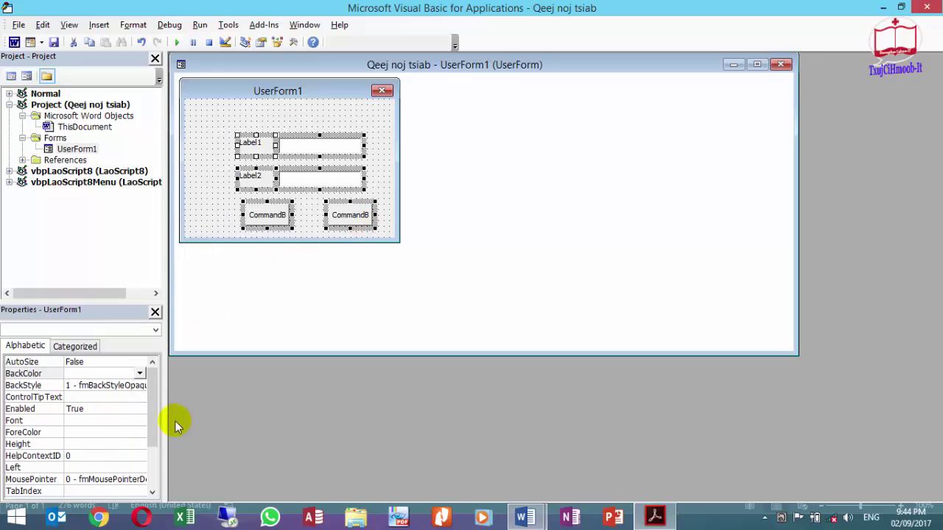
left_click(137, 422)
left_click(139, 421)
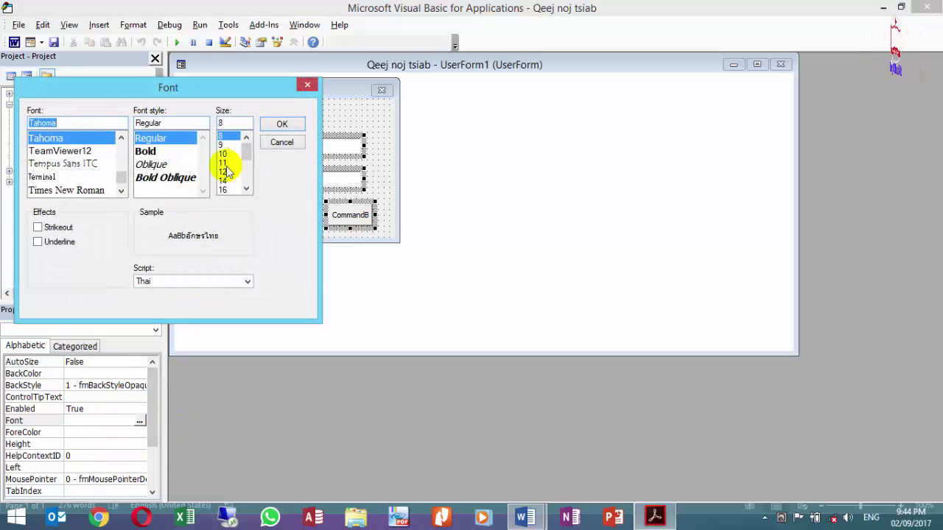
left_click(223, 172)
left_click(280, 125)
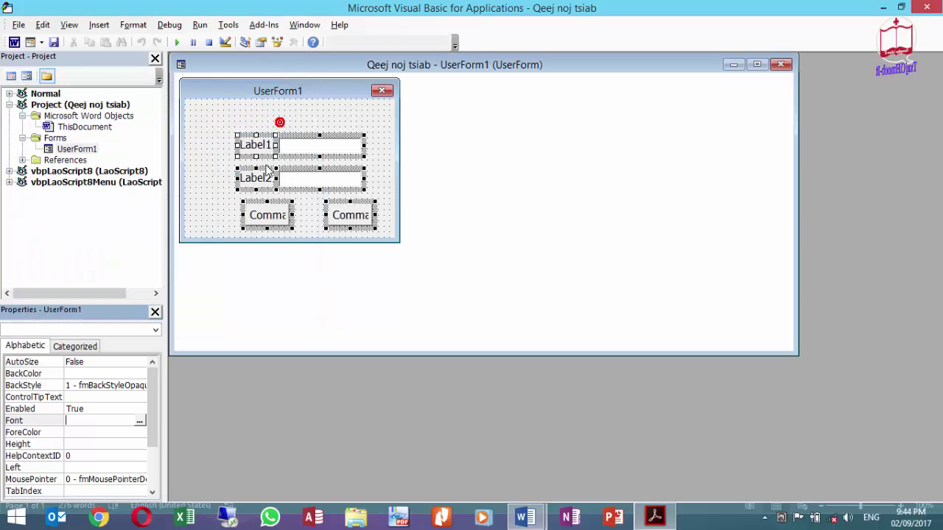
Widen Label1 and Label2 toward the left, then select Label1's Caption property
left_click_drag(238, 145, 219, 147)
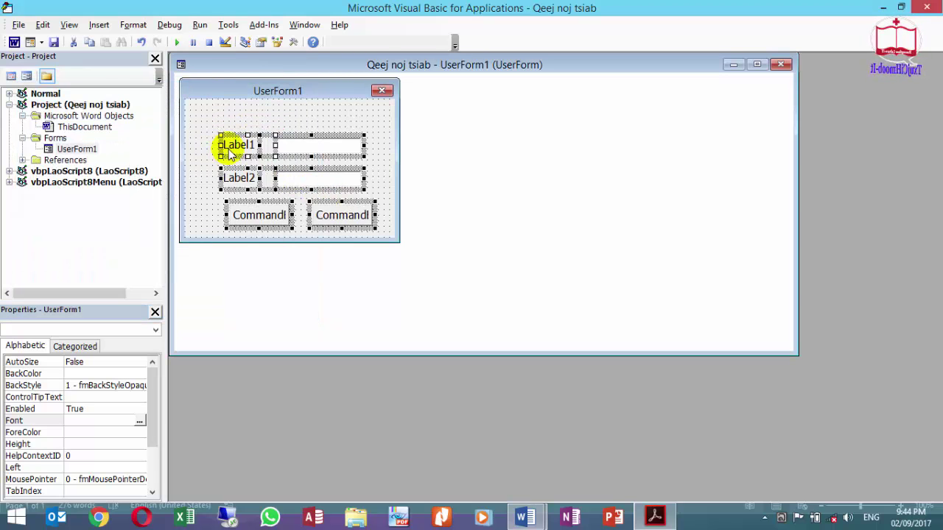
left_click(382, 154)
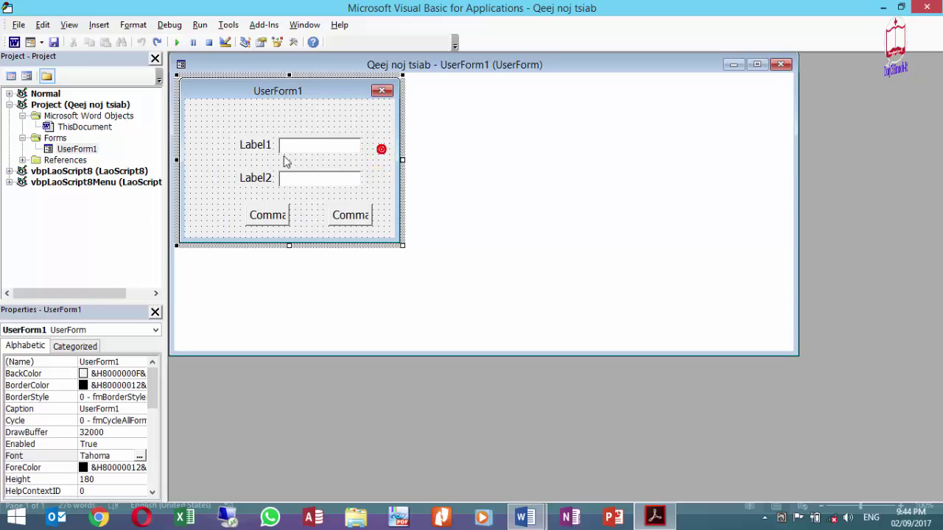
left_click_drag(256, 150, 236, 150)
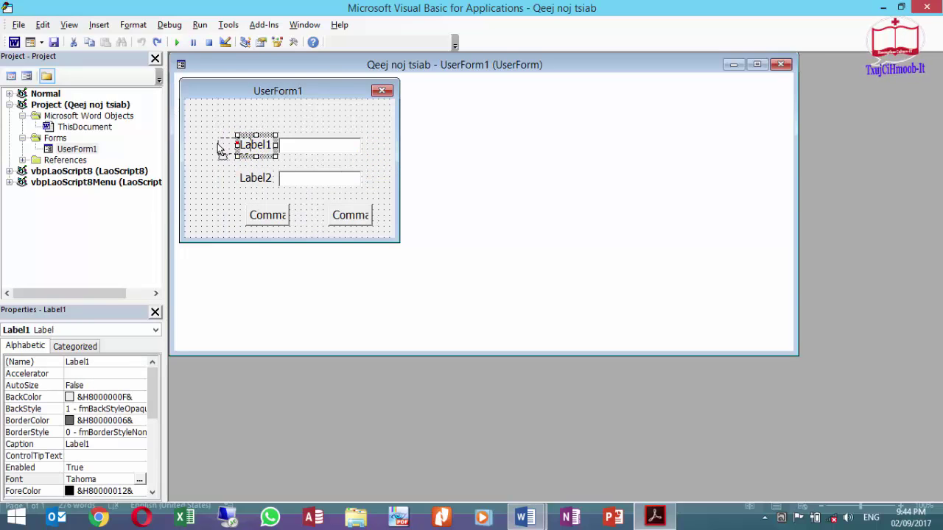
mouse_move(238, 149)
left_mouse_down()
mouse_move(209, 144)
mouse_move(270, 145)
left_mouse_up()
left_click(254, 185)
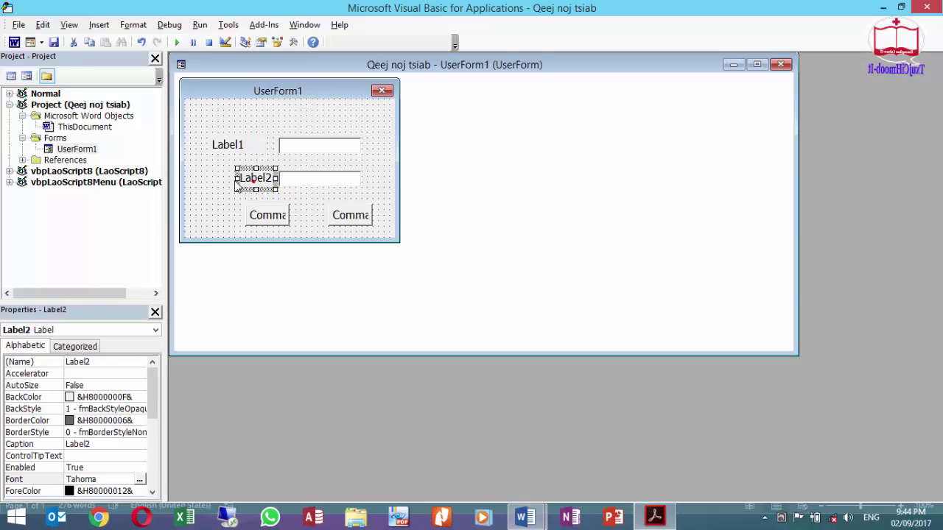
left_click_drag(210, 178, 209, 178)
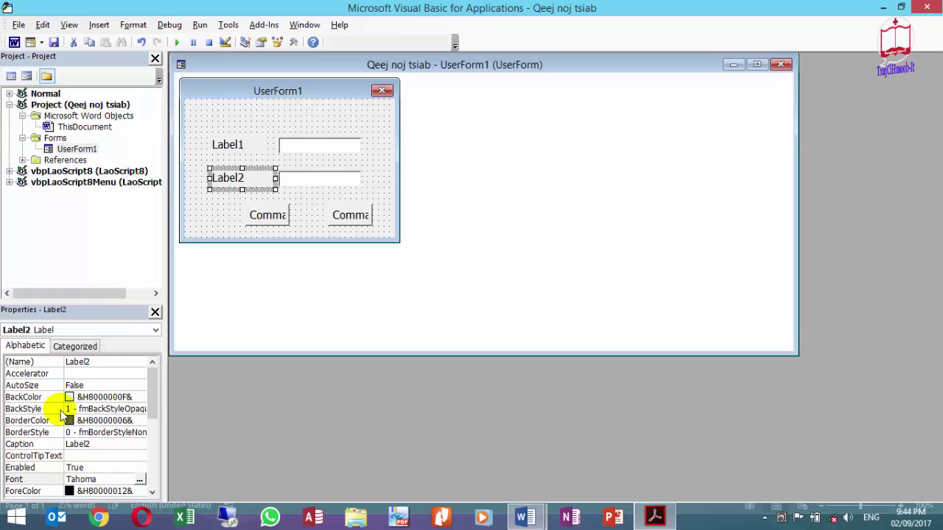
left_click(225, 145)
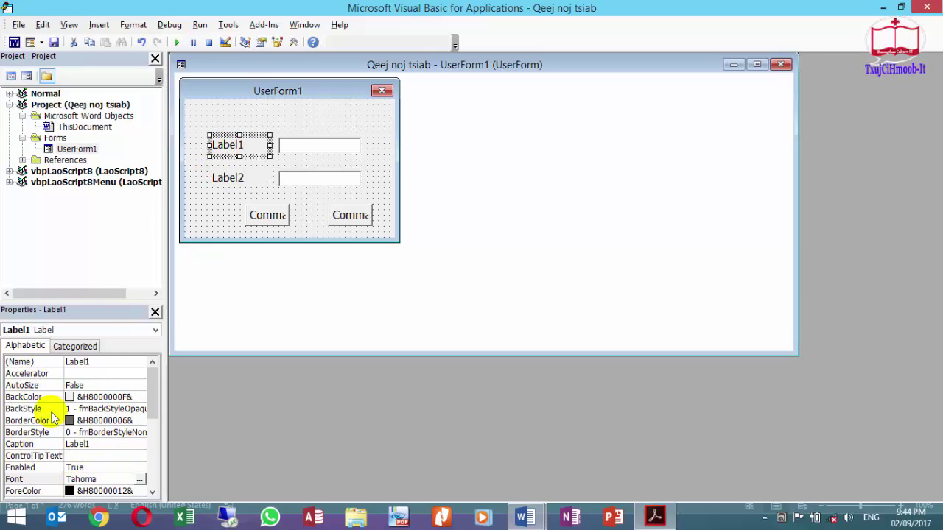
left_click(28, 445)
Set Label1's caption to User
double_click(28, 445)
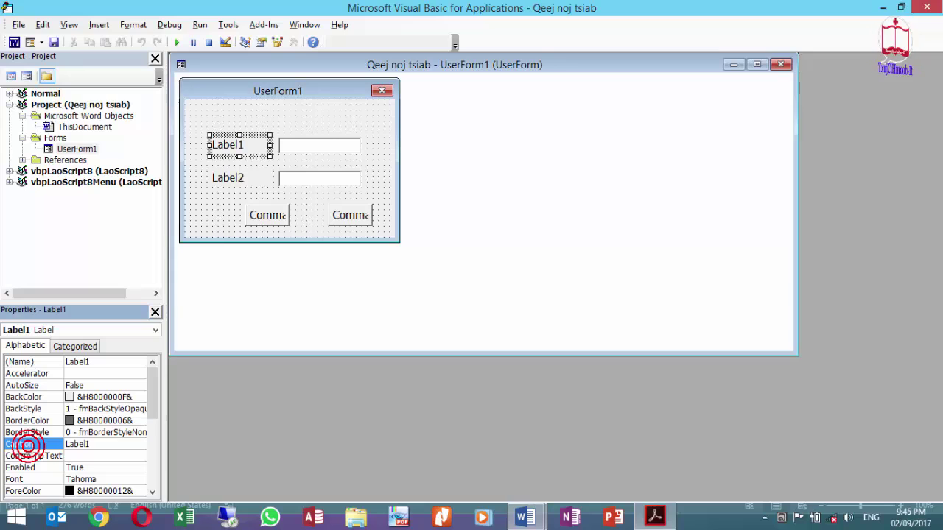
type("User")
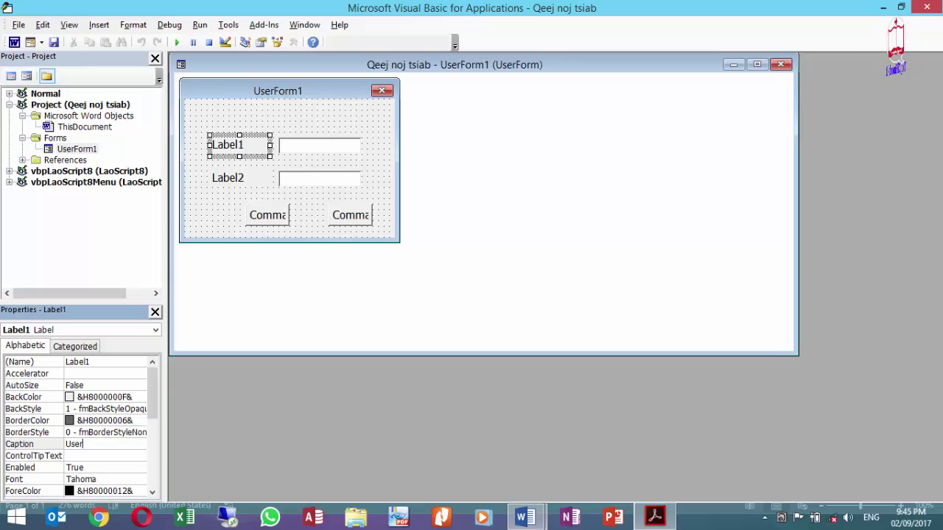
left_click(212, 215)
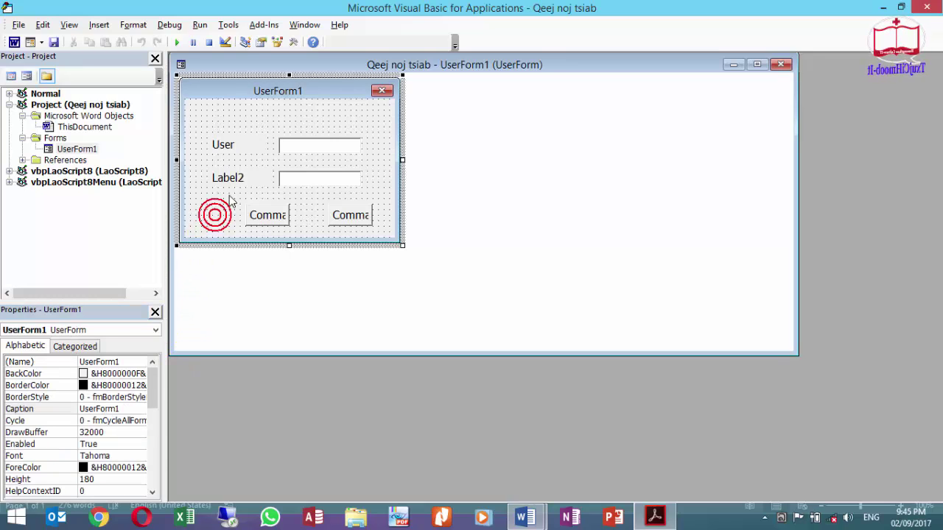
left_click(224, 155)
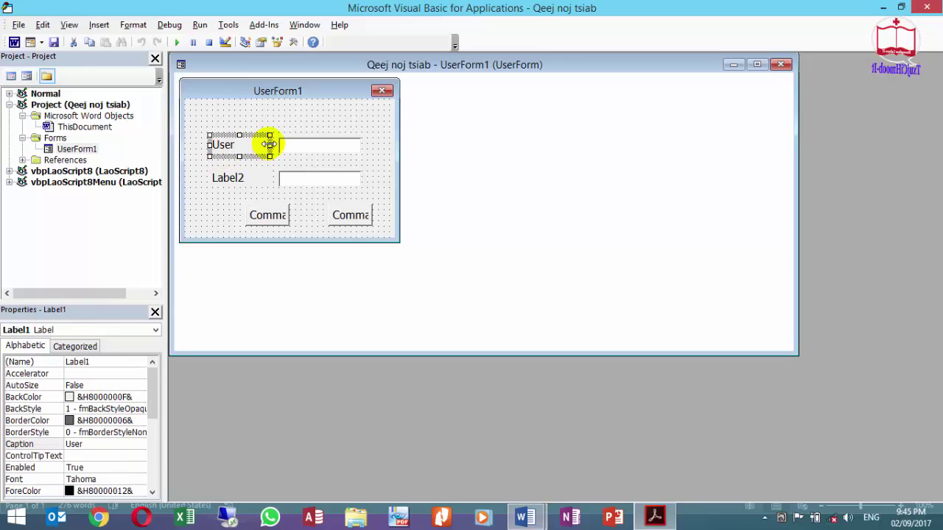
Set Label2's caption to Pass
left_click(228, 180)
left_click(40, 445)
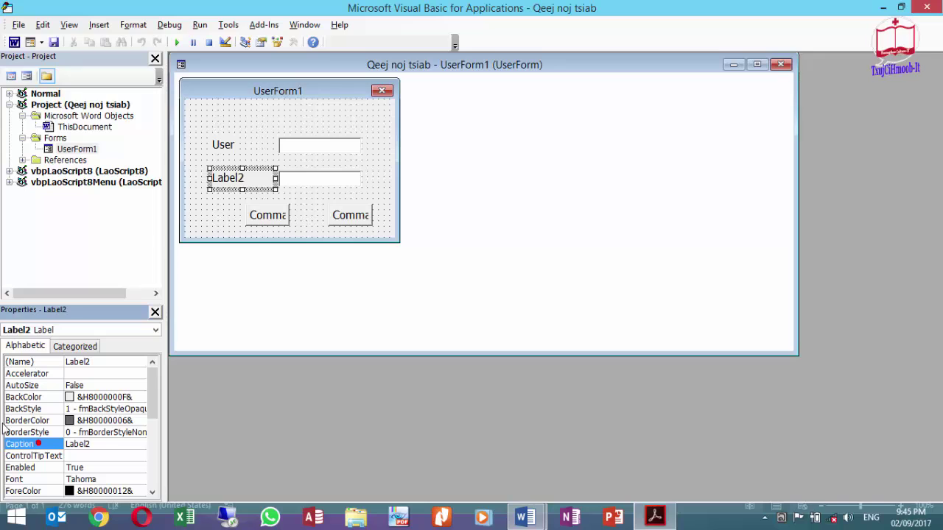
left_click(41, 446)
type("Pass")
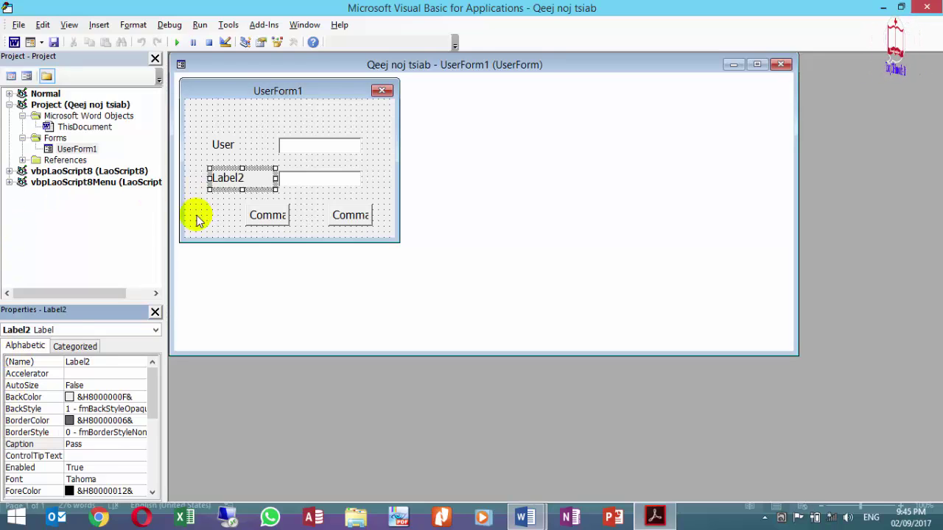
left_click(221, 179)
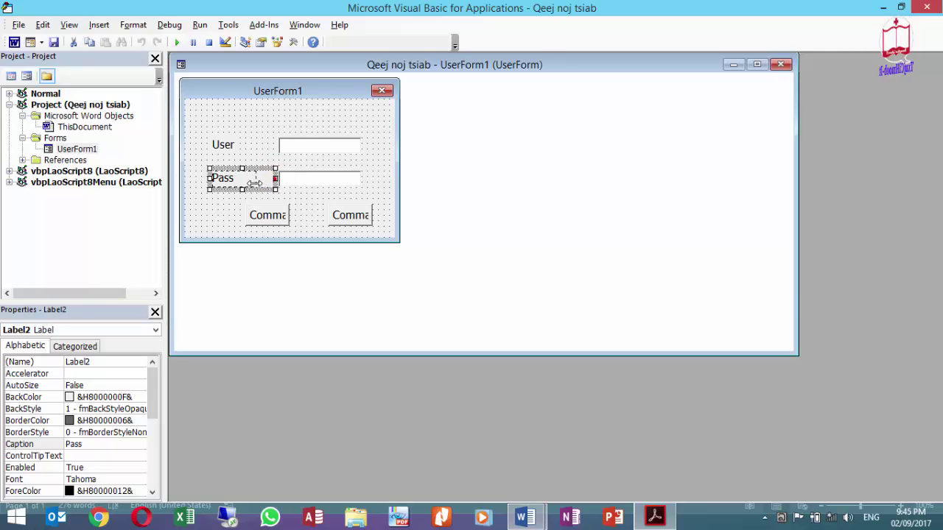
Narrow the Pass label and move both labels right beside their text boxes
left_click_drag(254, 183, 241, 184)
mouse_move(204, 134)
left_mouse_down()
mouse_move(231, 190)
mouse_move(254, 193)
left_mouse_up()
left_click(221, 210)
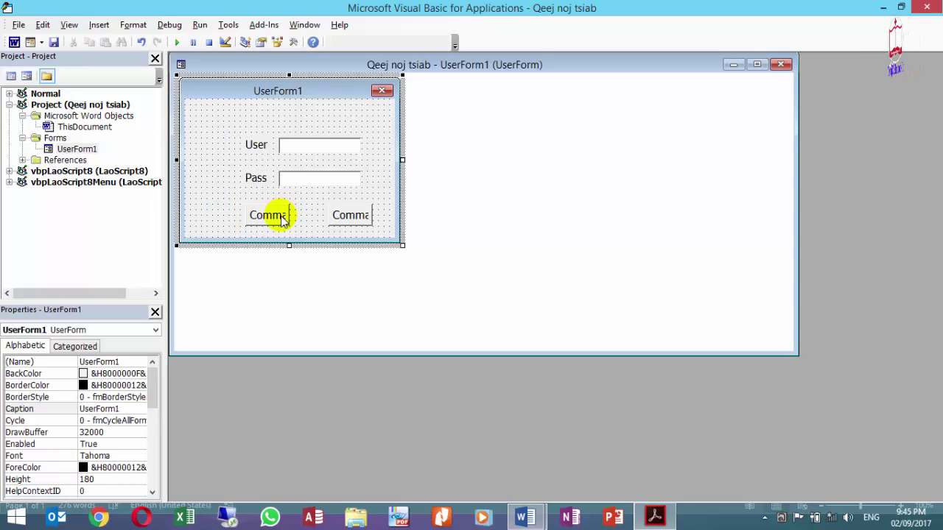
left_click(282, 219)
Set CommandButton1's caption to Login and CommandButton2's caption to Cancel, fixing a typo
left_click(29, 432)
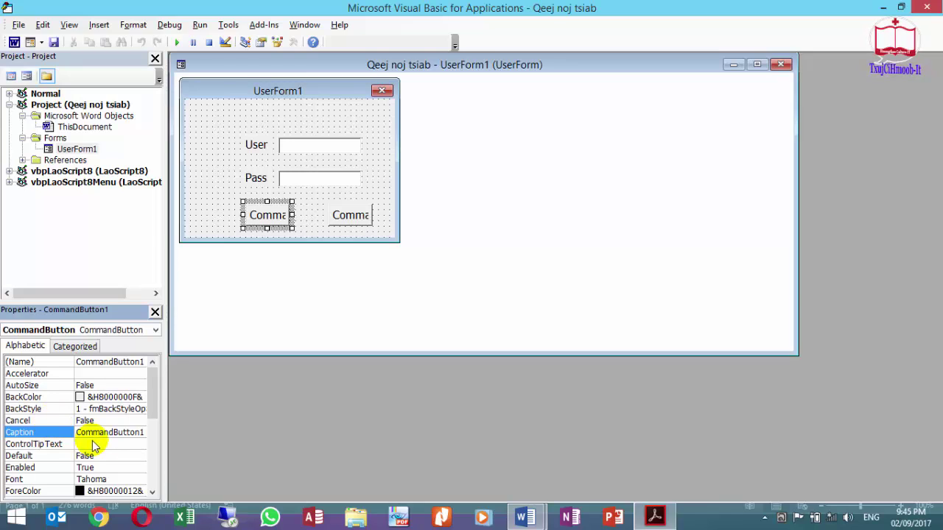
type("Login")
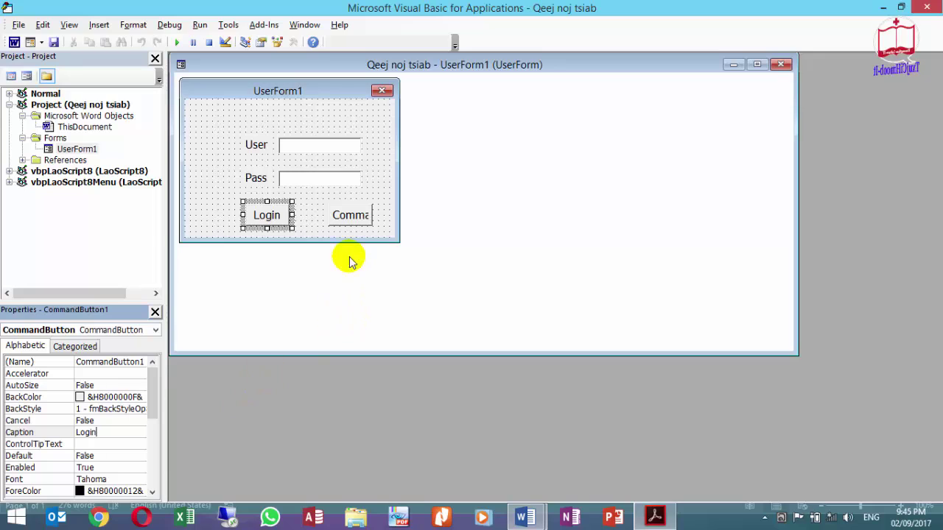
left_click(350, 225)
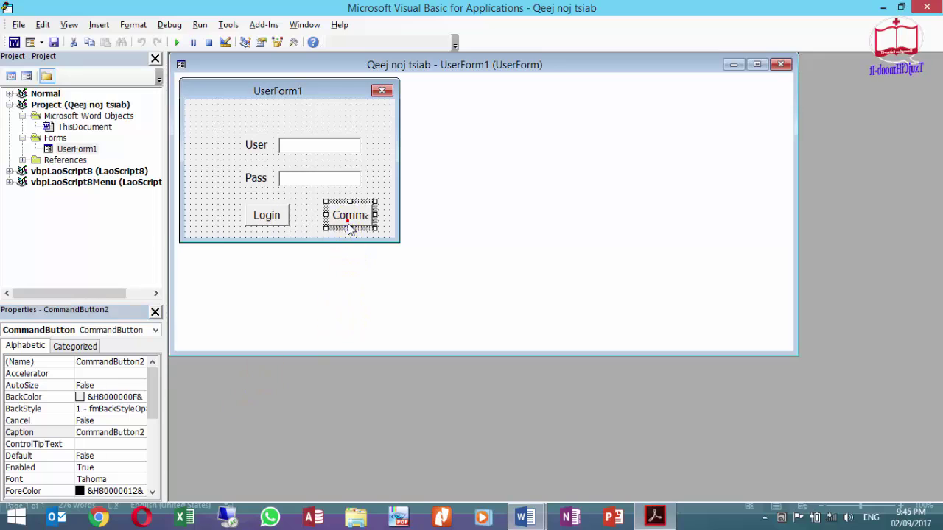
left_click(42, 430)
type("E")
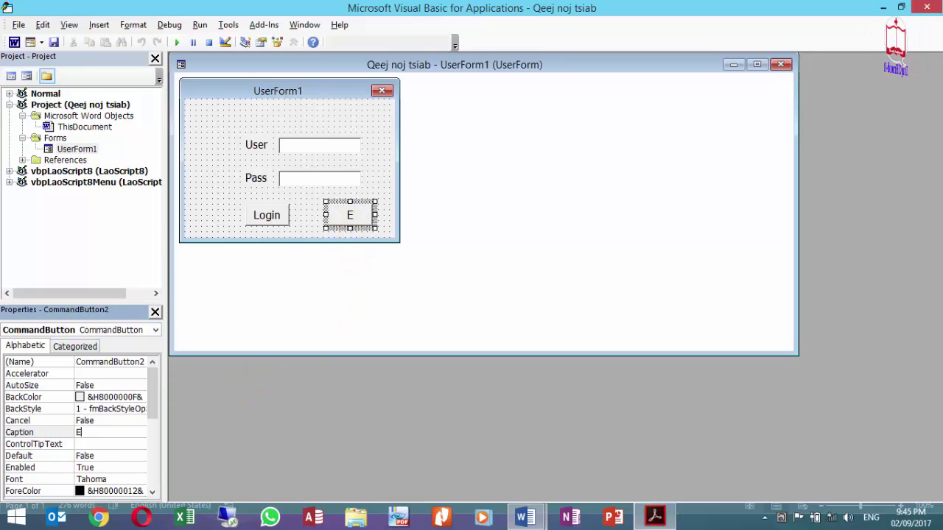
type("Ce")
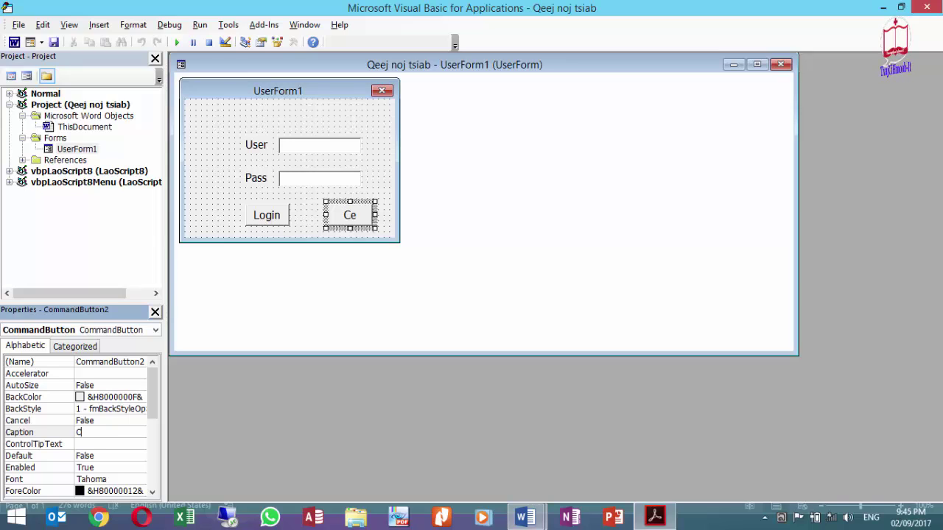
type("a")
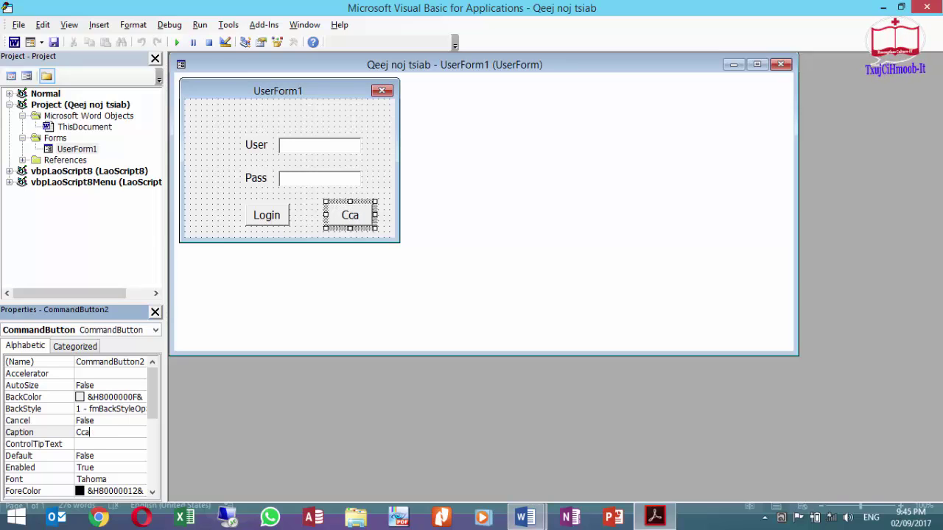
key("BackSpace")
type("ancel")
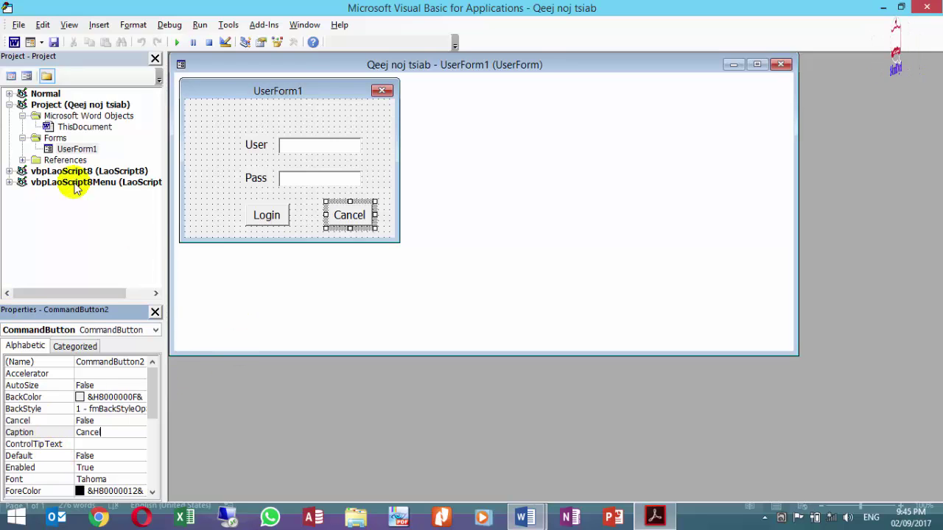
left_click(269, 215)
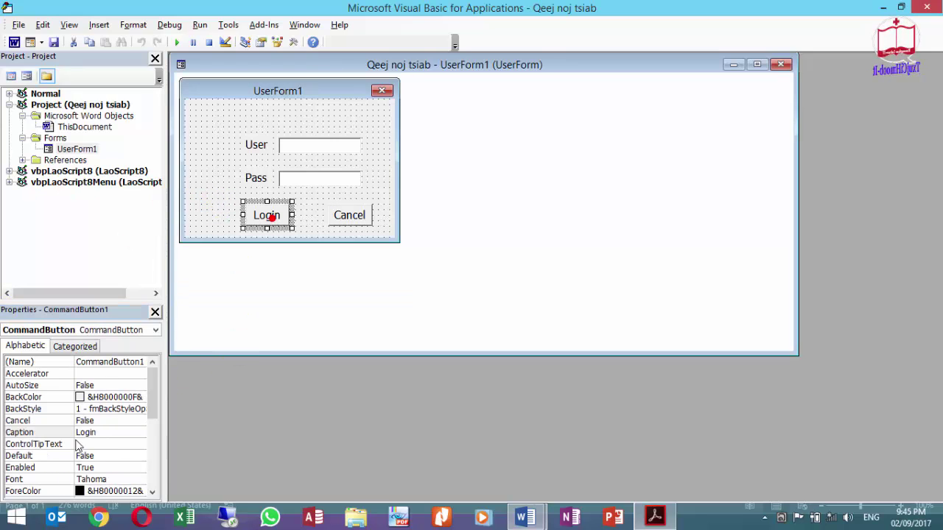
Give the Login button a green BackColor and the Cancel button a light red one from the Palette
left_click(121, 398)
left_click(139, 396)
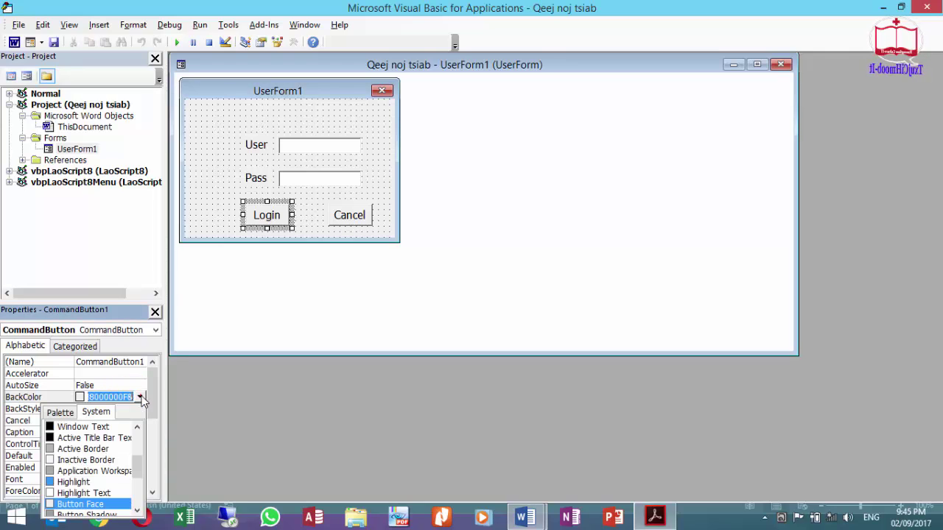
left_click(60, 413)
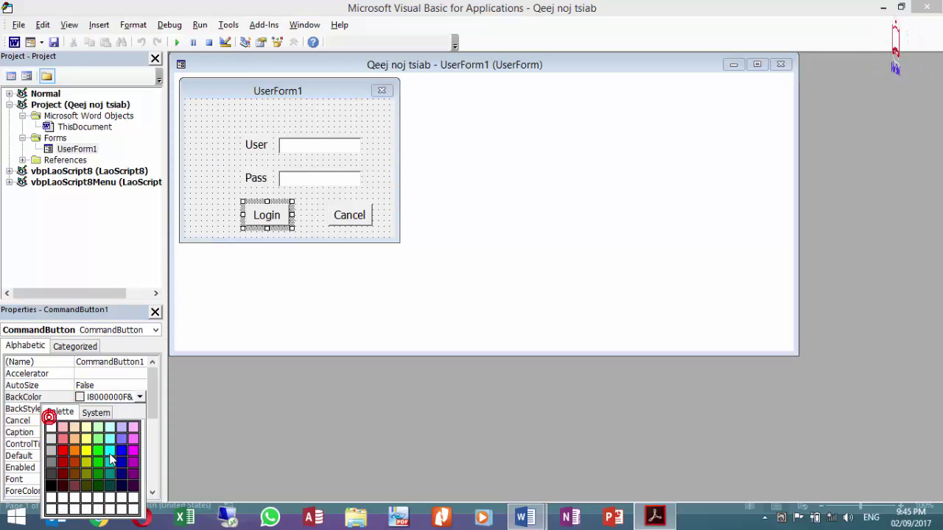
left_click(102, 460)
left_click(344, 214)
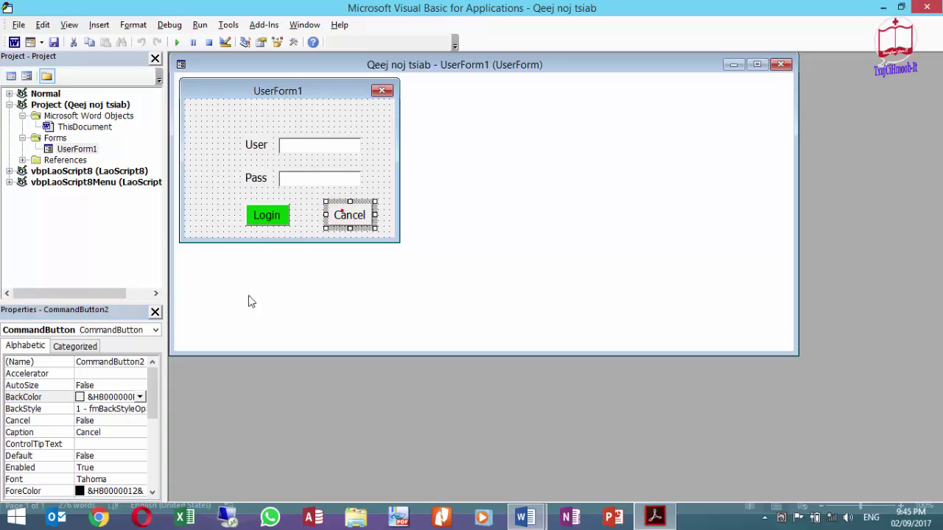
left_click(139, 397)
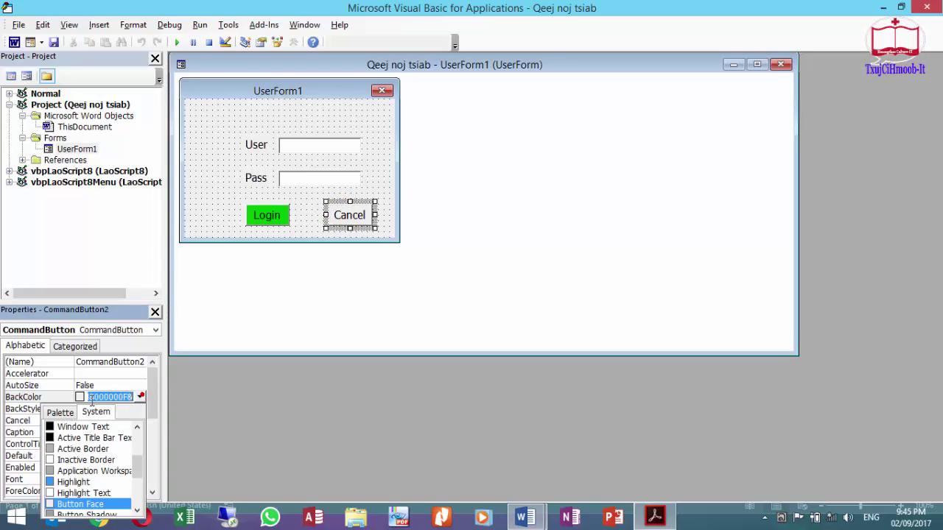
left_click(60, 412)
left_click(64, 451)
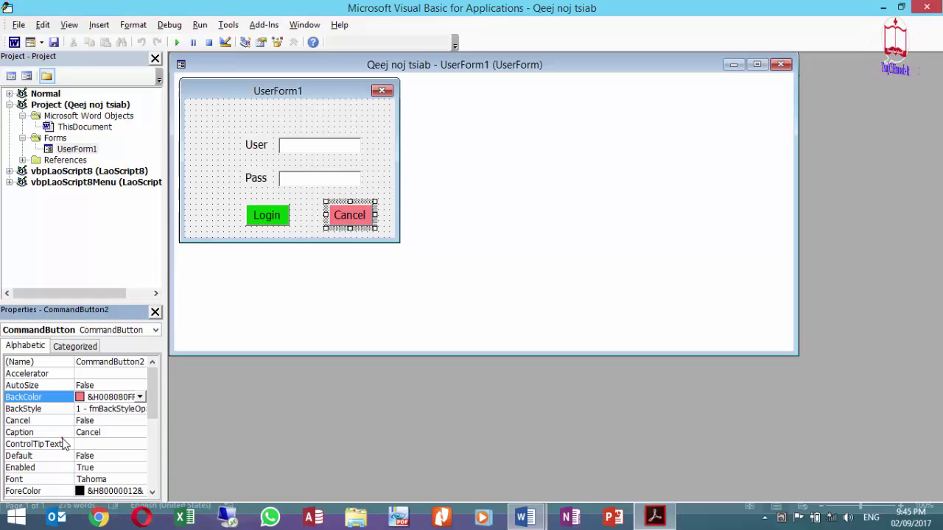
Run the UserForm to preview it, then close it back to design view
left_click(381, 180)
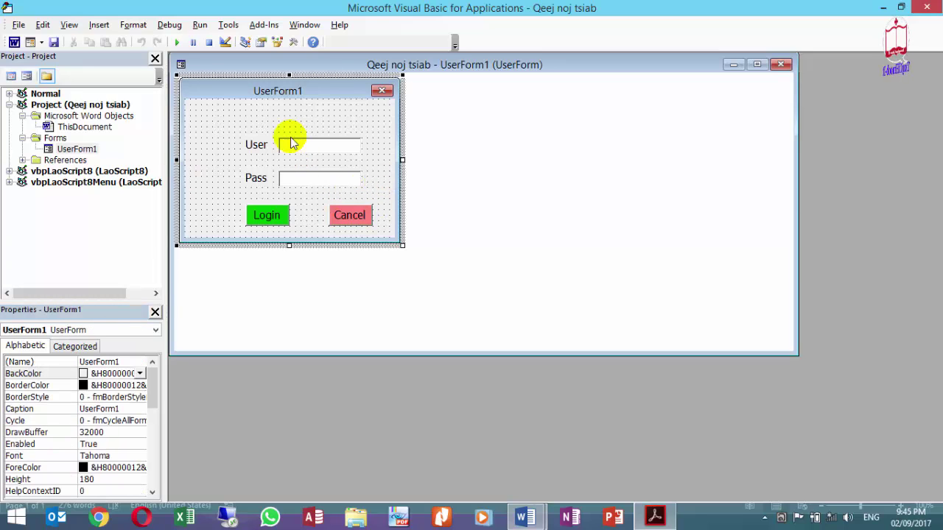
left_click(262, 129)
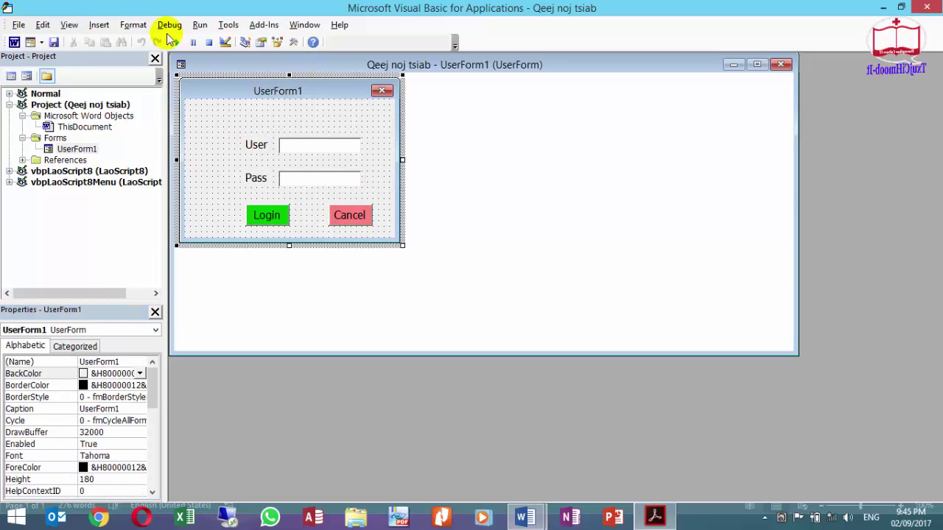
left_click(177, 42)
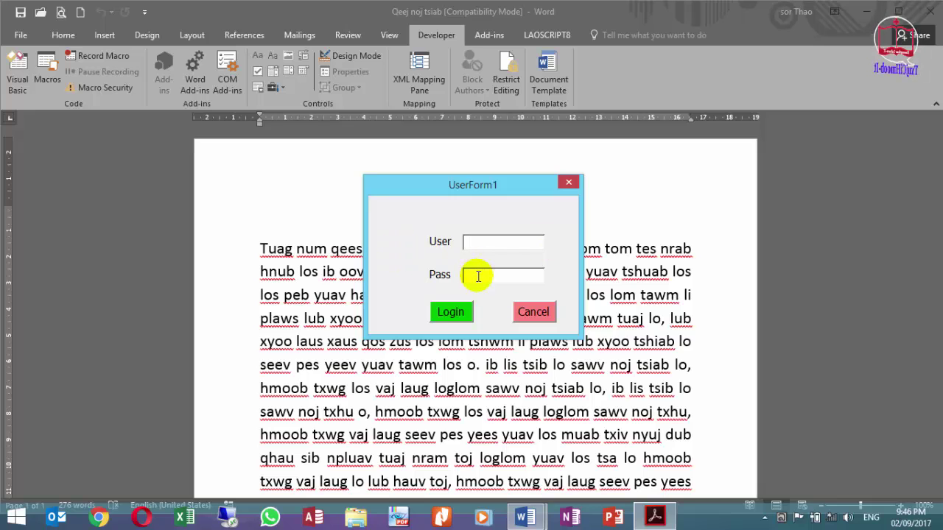
left_click(568, 182)
left_click(263, 224)
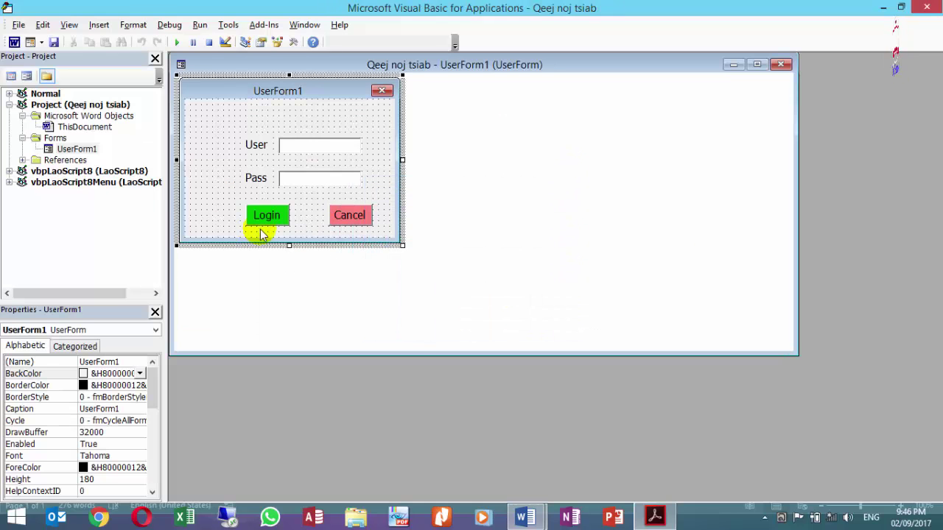
In CommandButton1_Click, check TextBox1 and TextBox2 against the expected credentials and Unload Me on a match
double_click(254, 222)
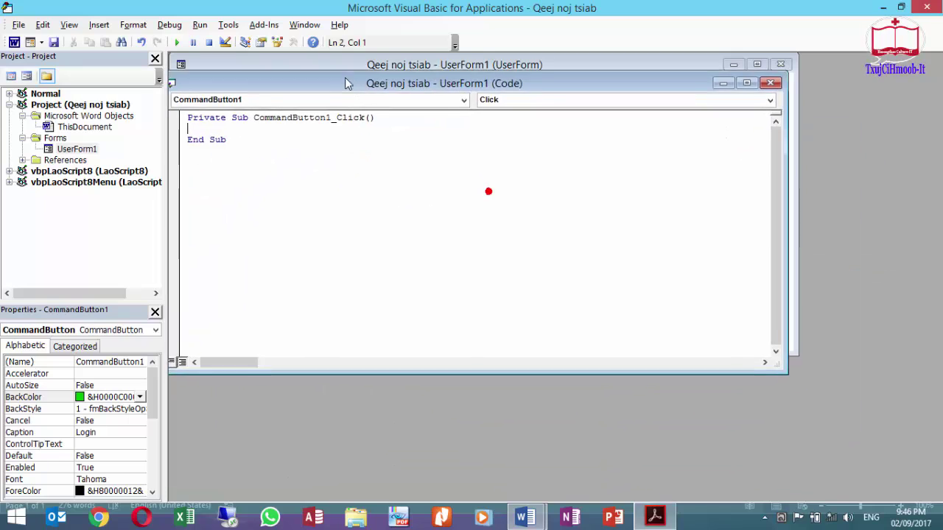
left_click_drag(489, 195, 376, 93)
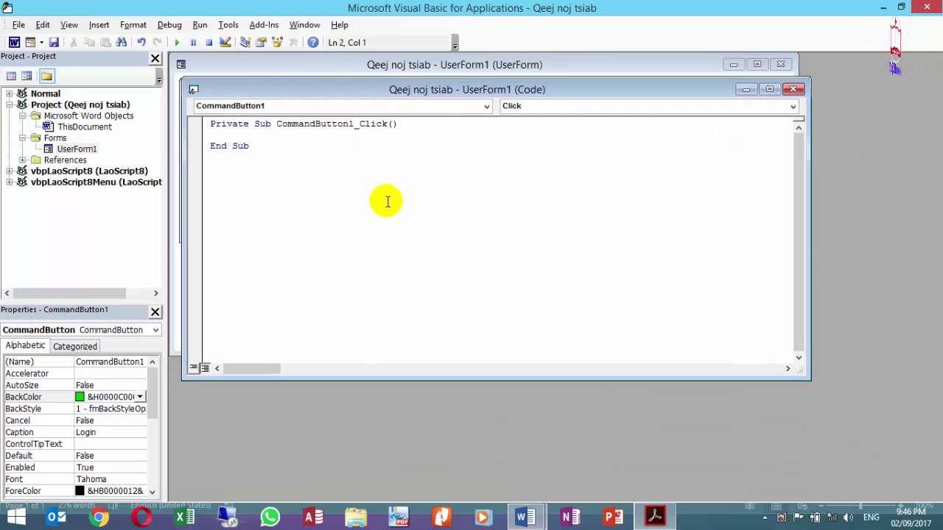
type("if text")
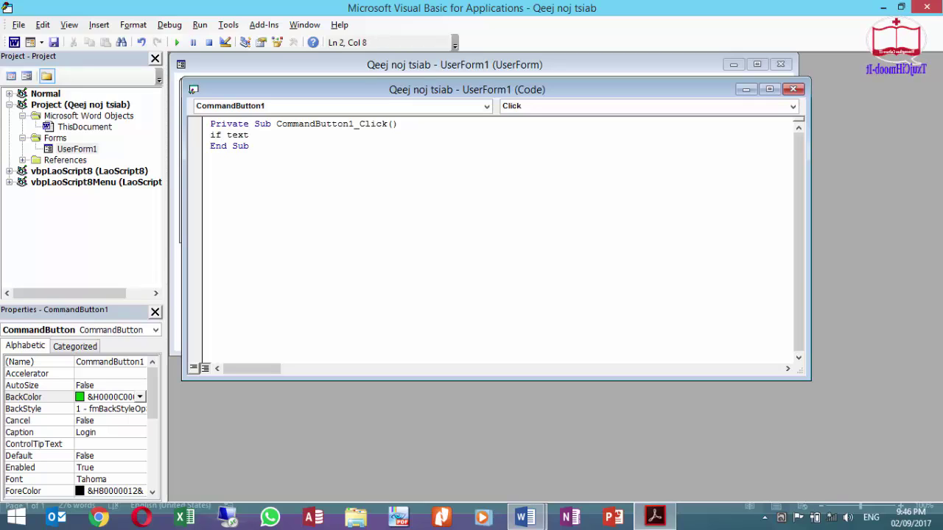
type("box1=")
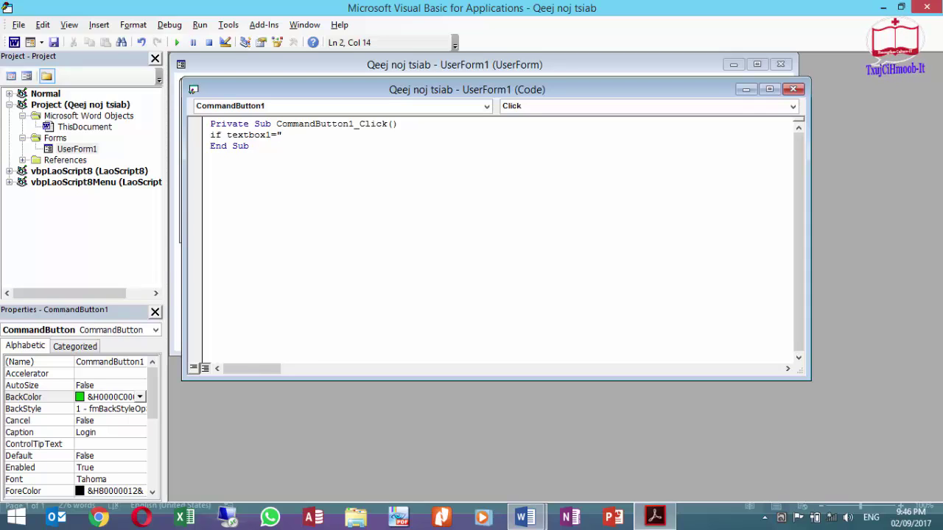
type("t")
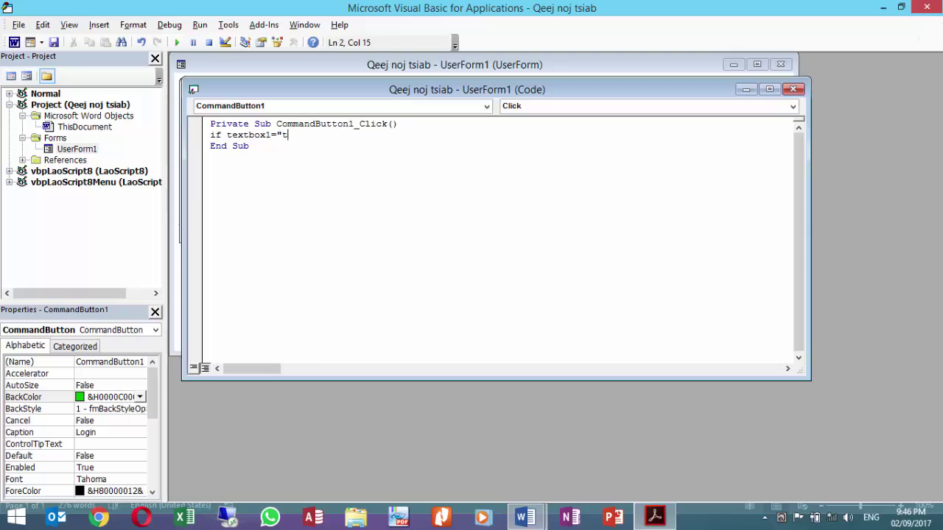
type("eng\"")
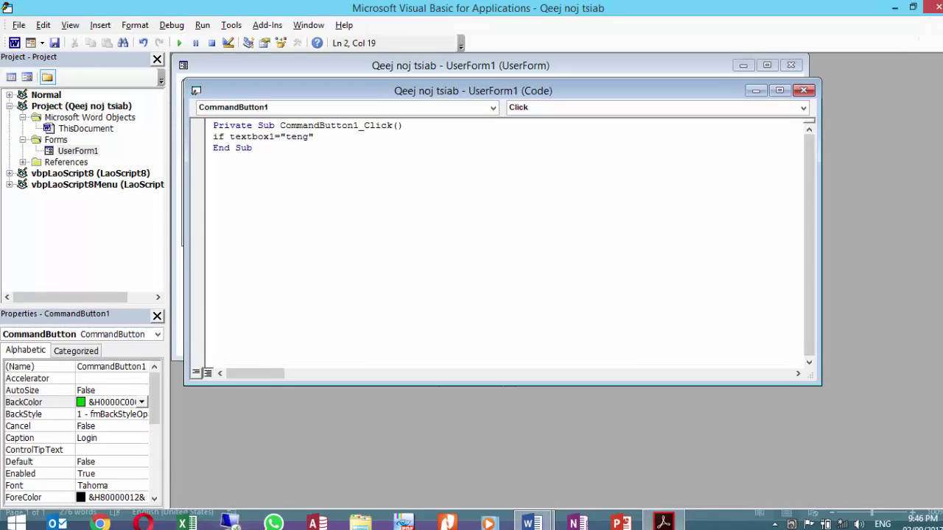
type(" and textbox2=")
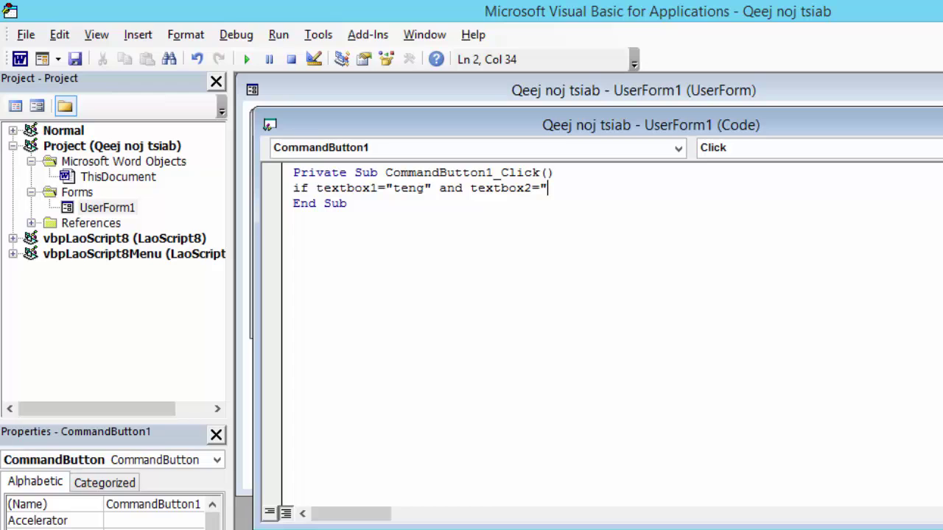
type("or")
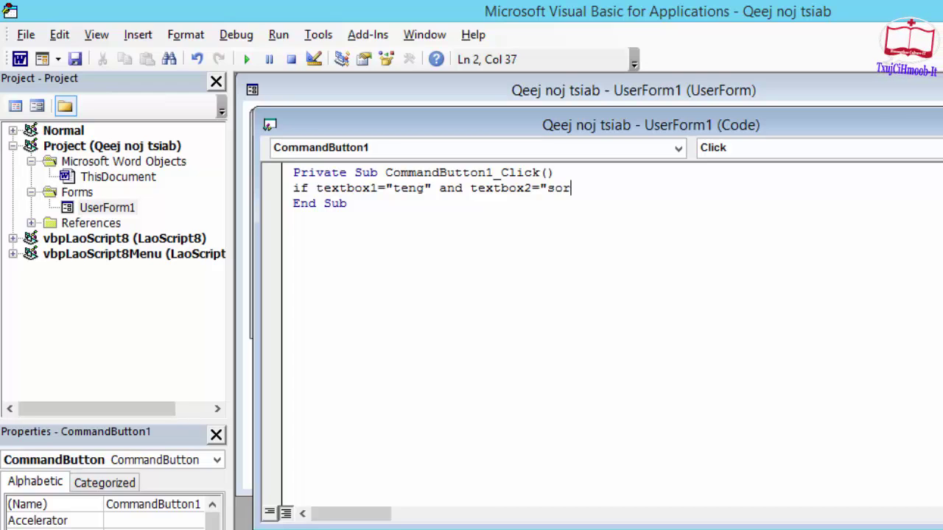
type("\" then")
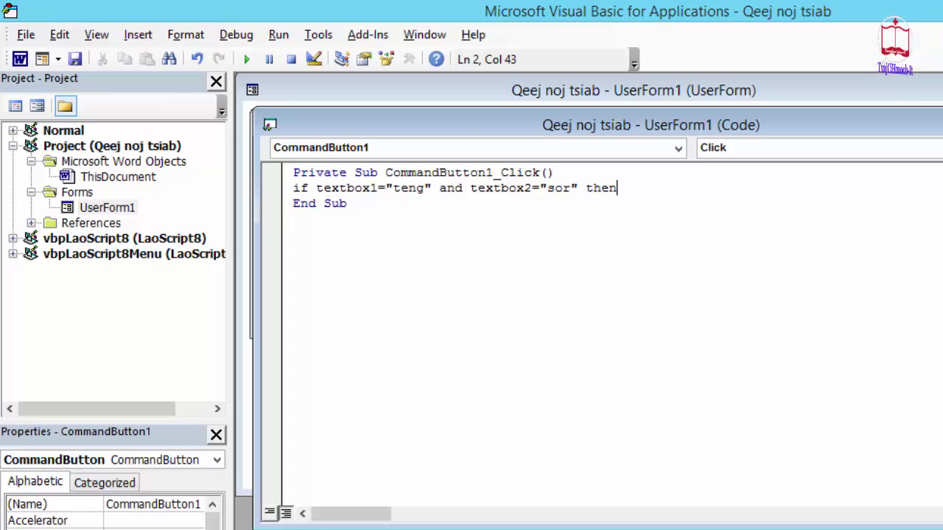
key("Return")
type("un")
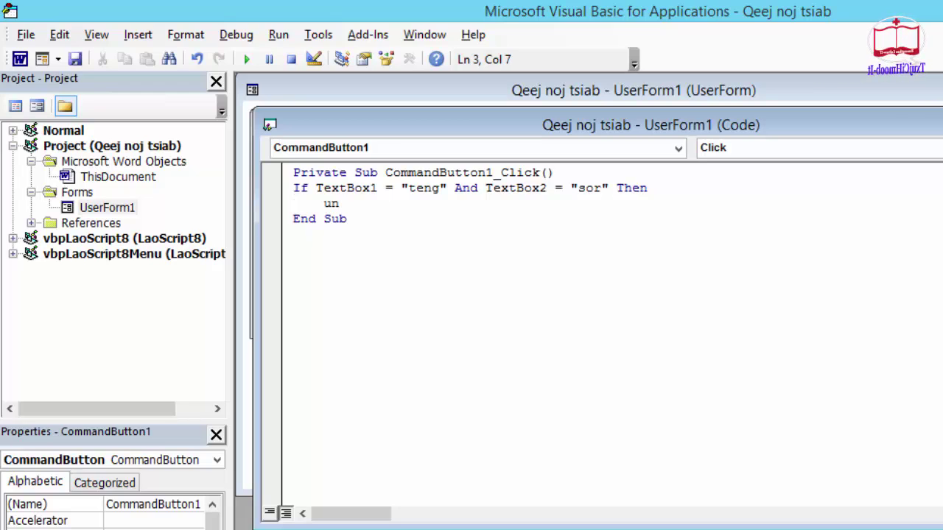
type("load me")
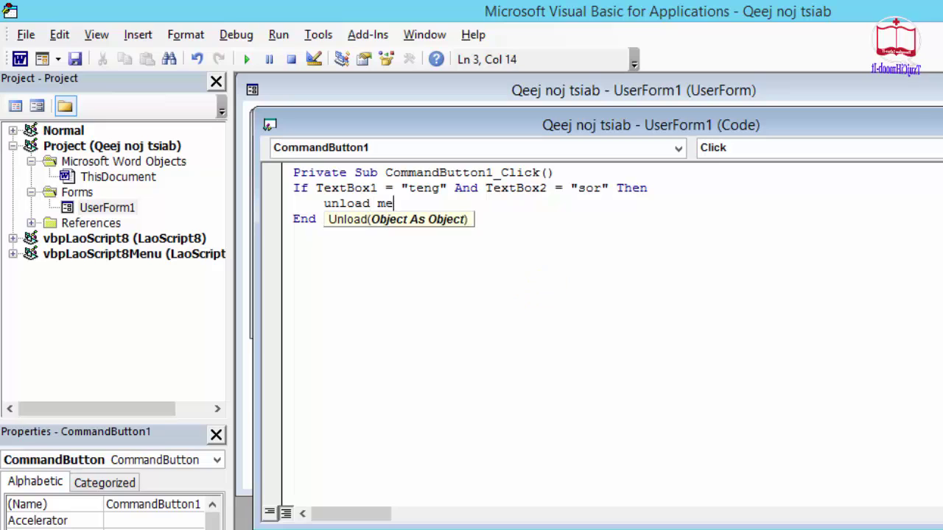
key("Return")
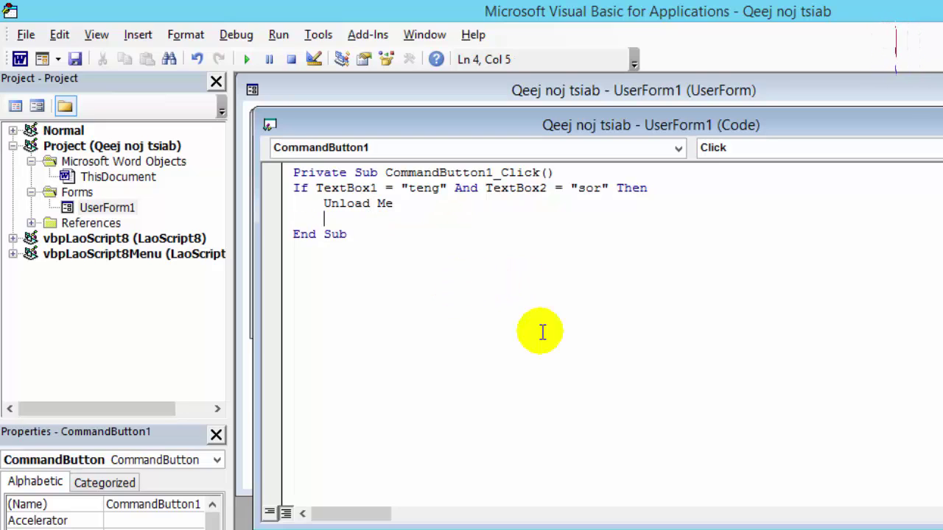
key("Return")
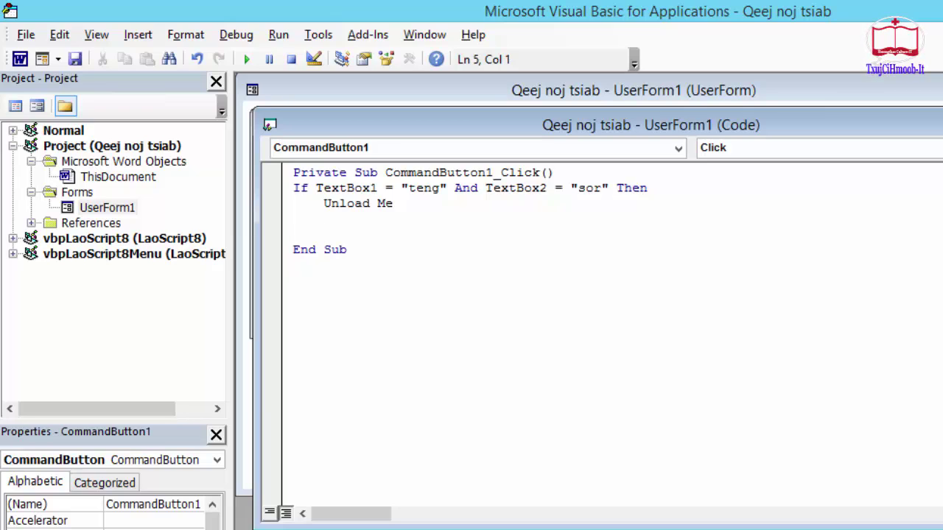
key("BackSpace")
Add a vbInformation MsgBox 'User And Pass Incorrect!', close with End If, and save the project
key("Return")
type("M")
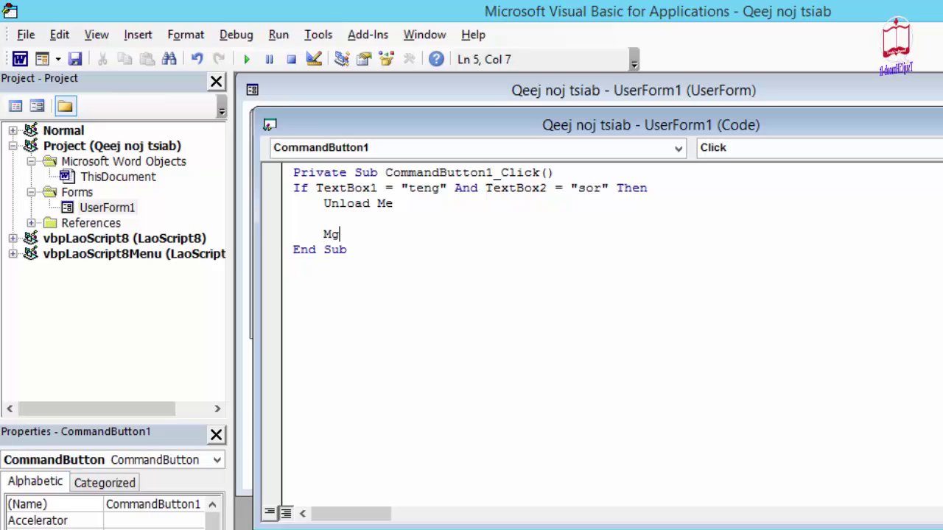
type("gbox\"Use")
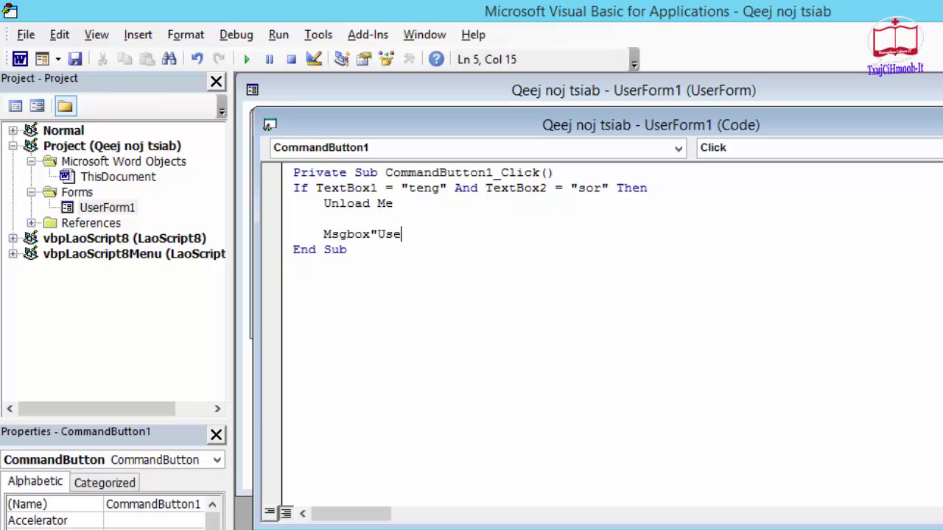
type("r And Pass")
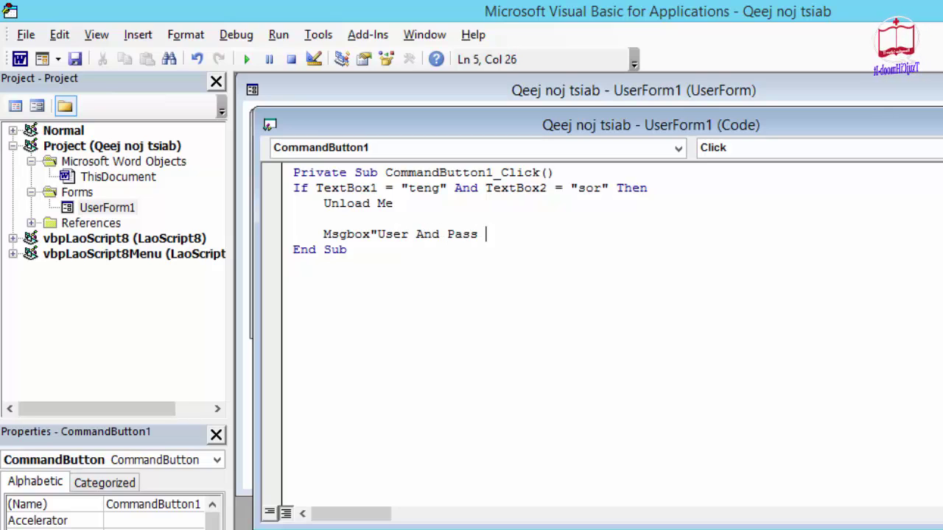
type("ce")
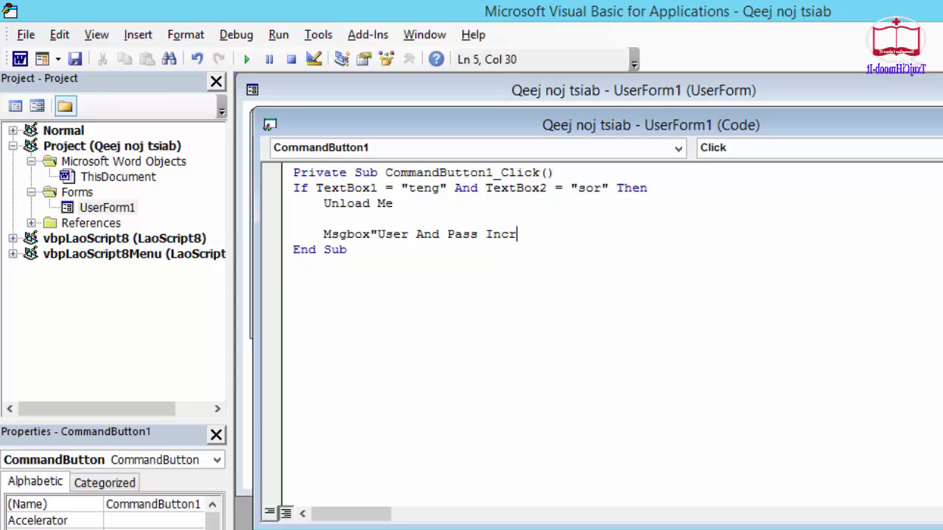
type("rrect!")
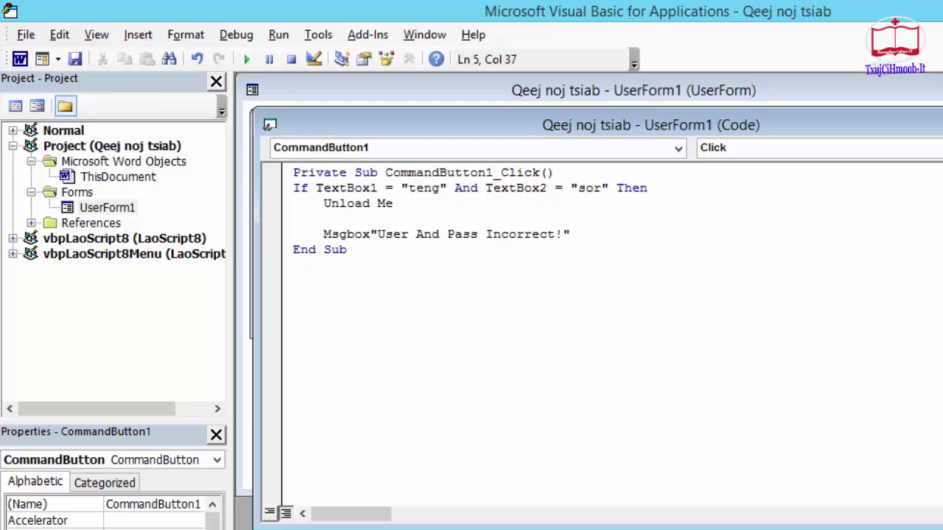
type(",vb")
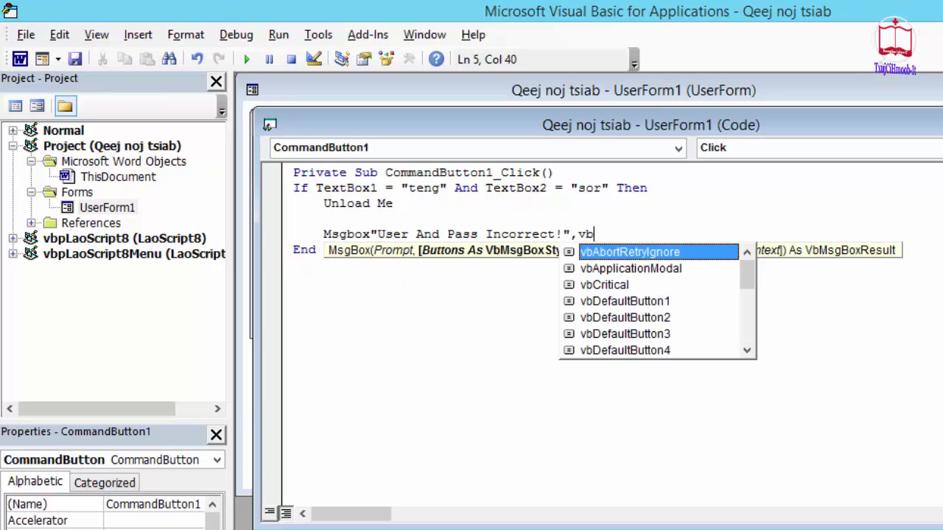
type("in")
key("Tab")
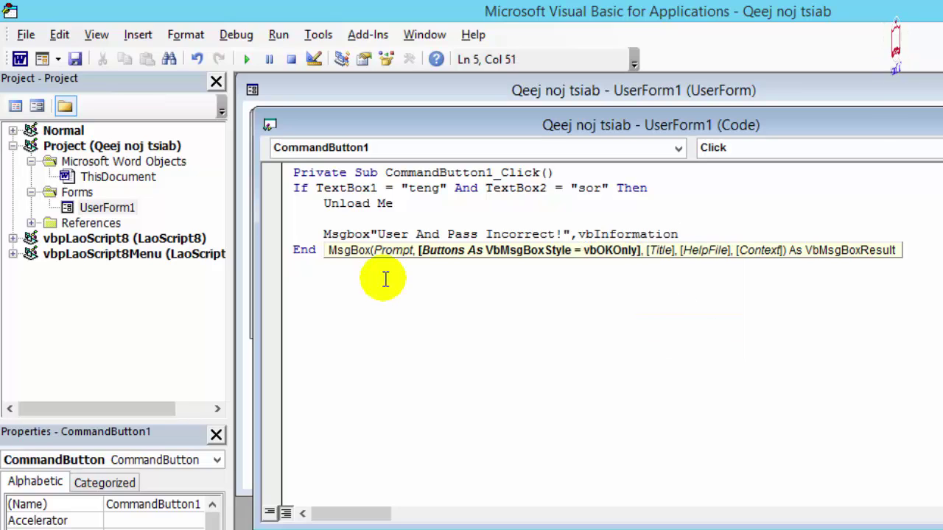
type(", ")
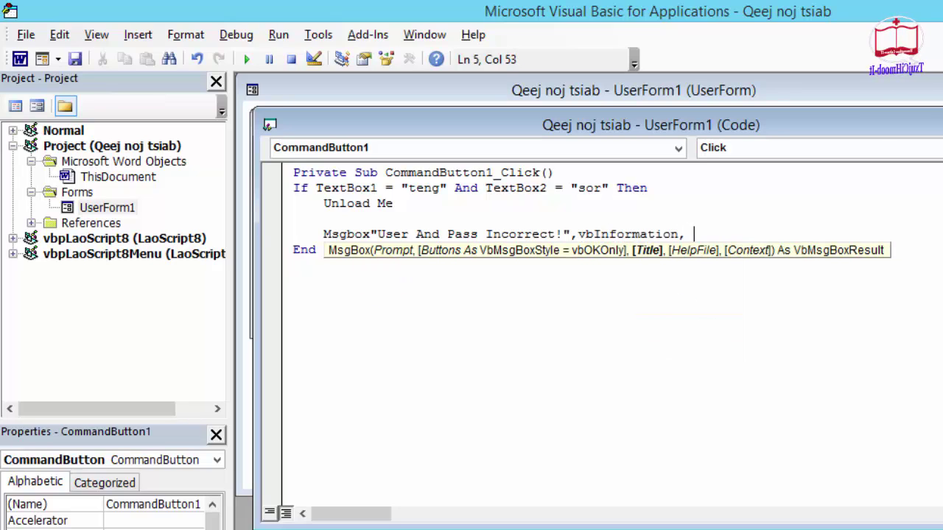
type("erro")
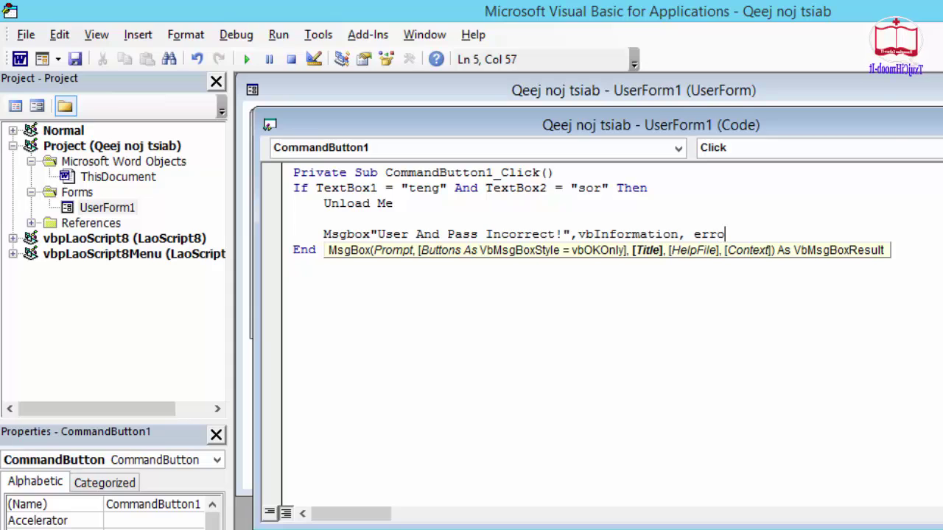
key("Return")
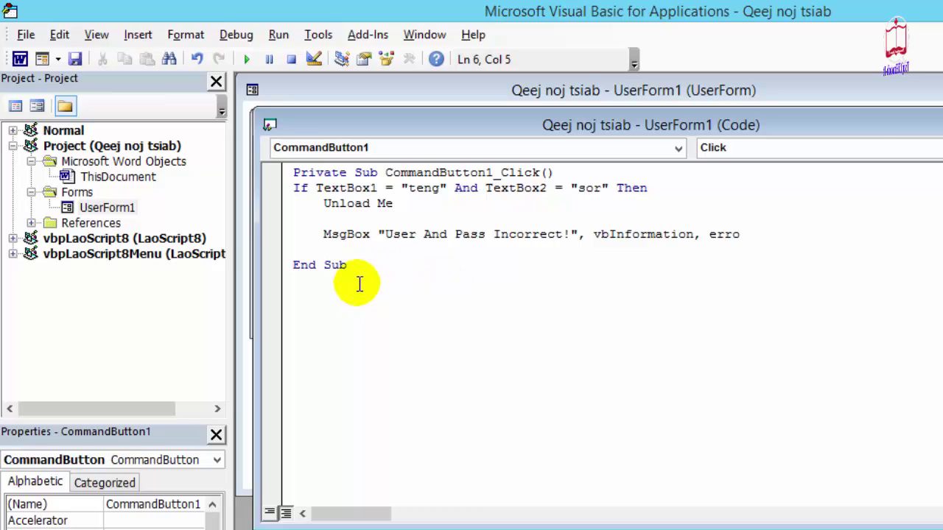
key("BackSpace")
type("End If")
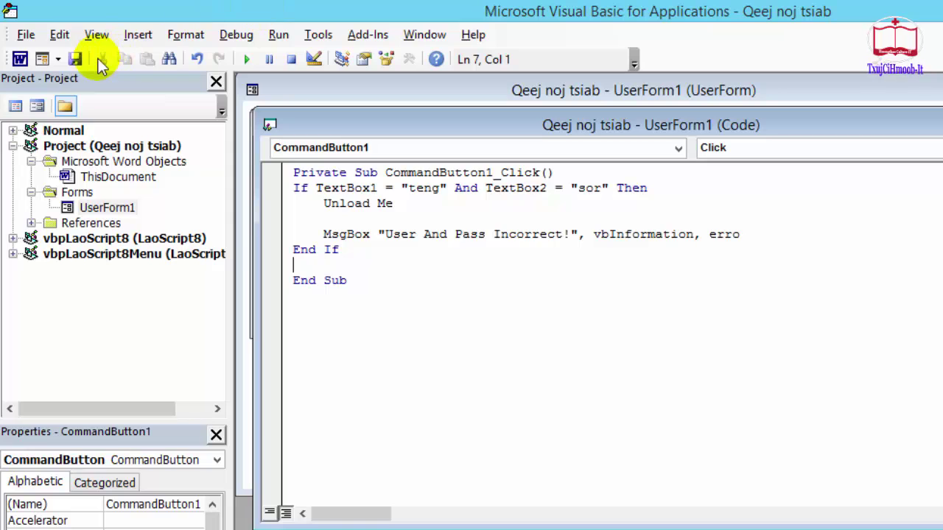
left_click(69, 64)
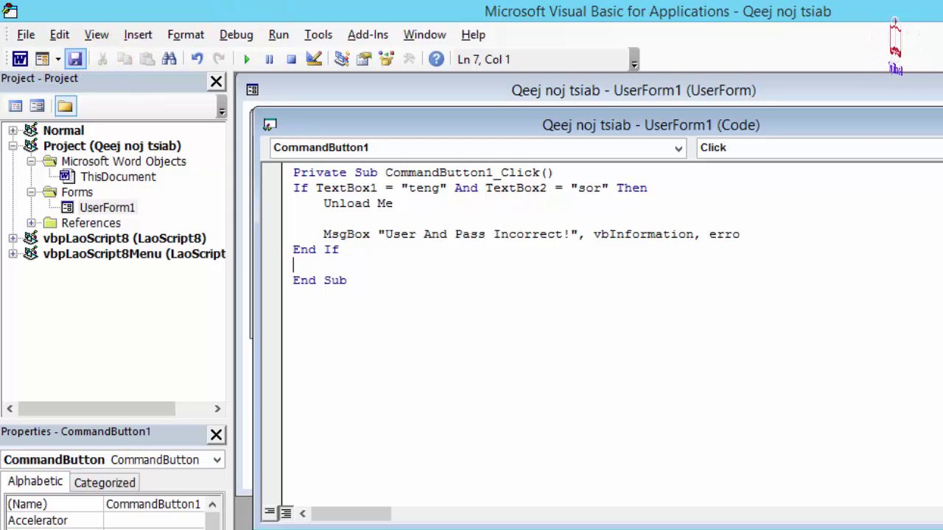
key("ctrl+F4")
Make CommandButton2_Click unload the form with Unload Me
left_click(490, 300)
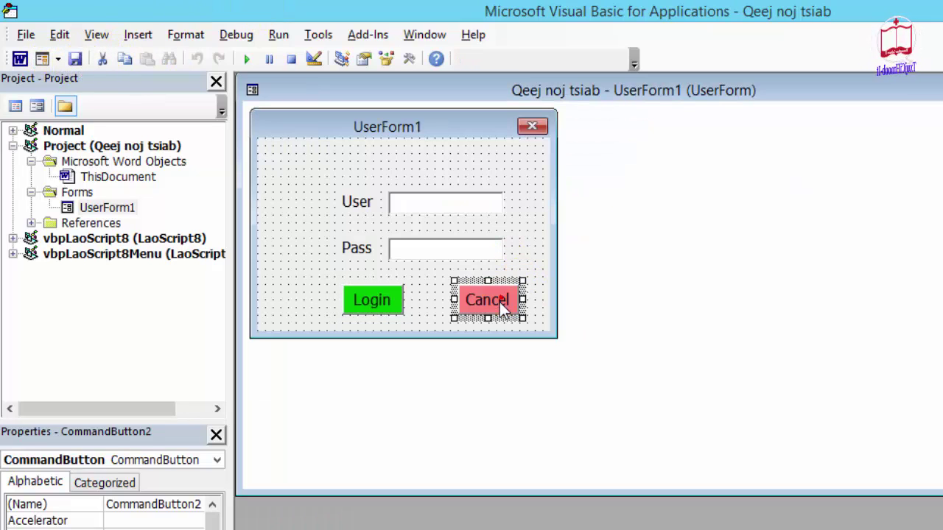
double_click(486, 302)
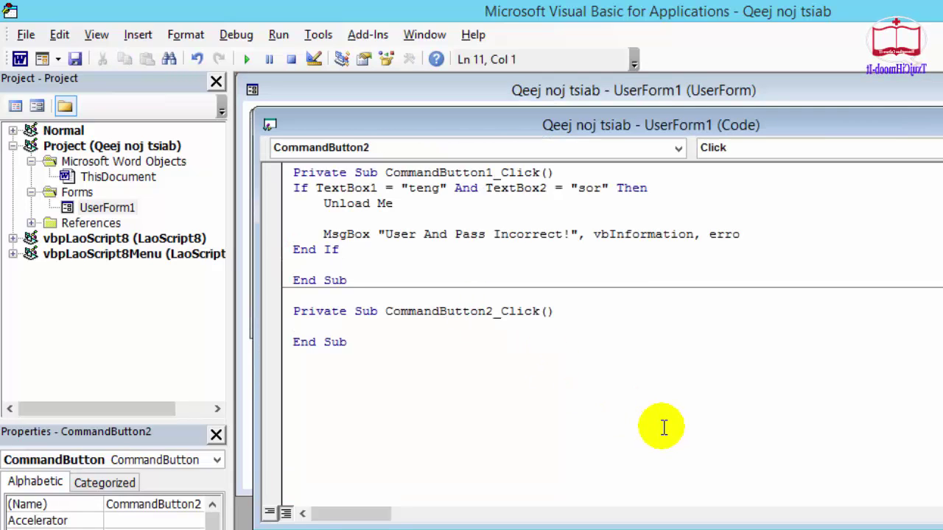
type("unload")
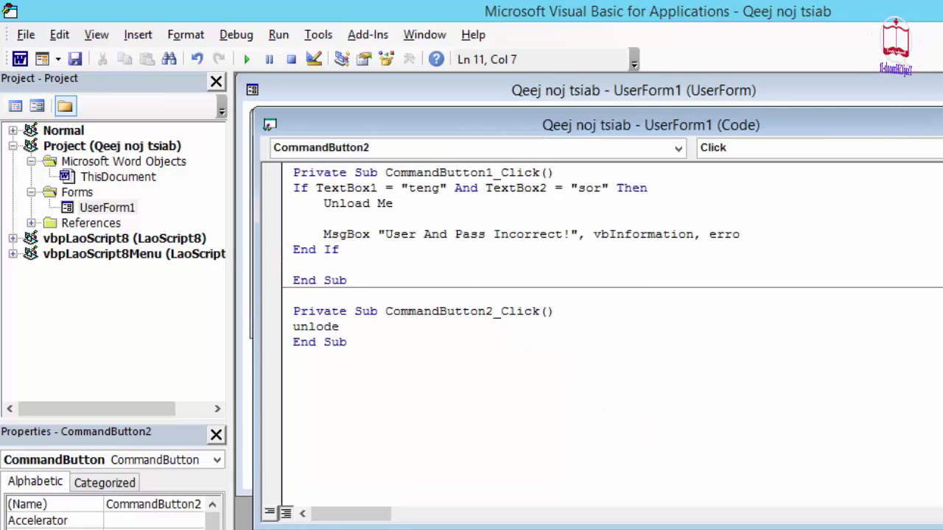
type(" me")
key("Return")
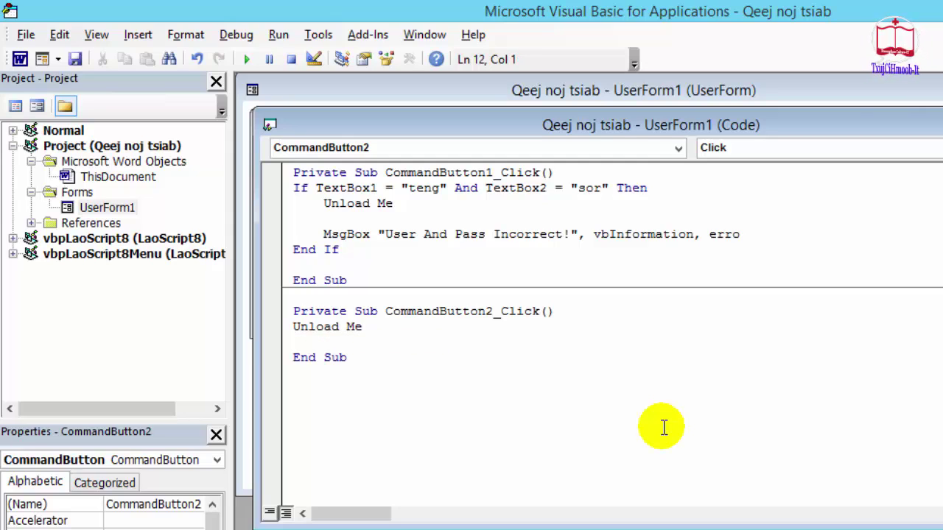
Add ThisDocument.Close to the Cancel code, correcting the wrongly autocompleted member
type("thisdocument")
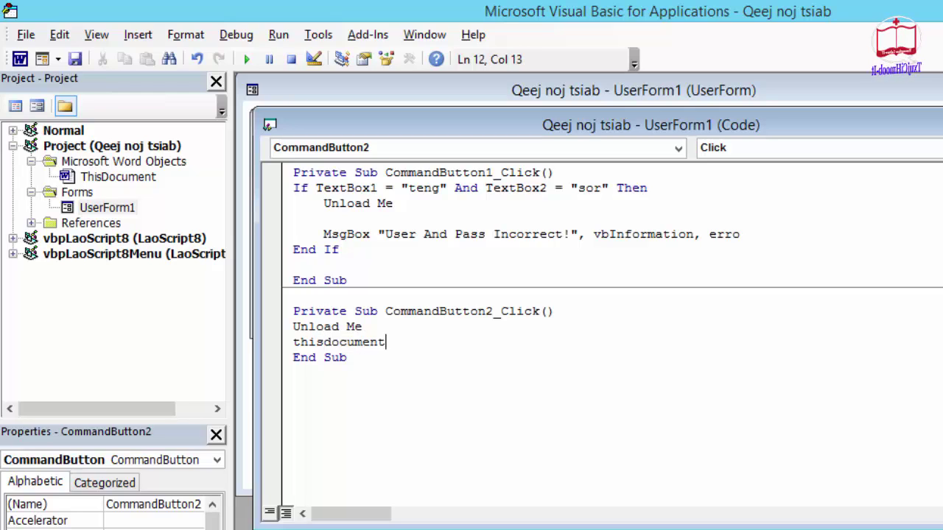
type(".cl")
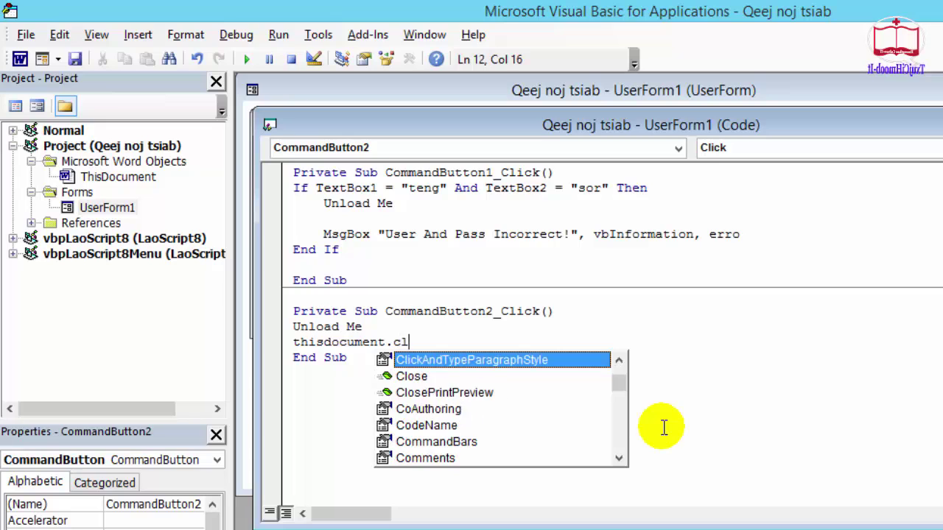
key("Return")
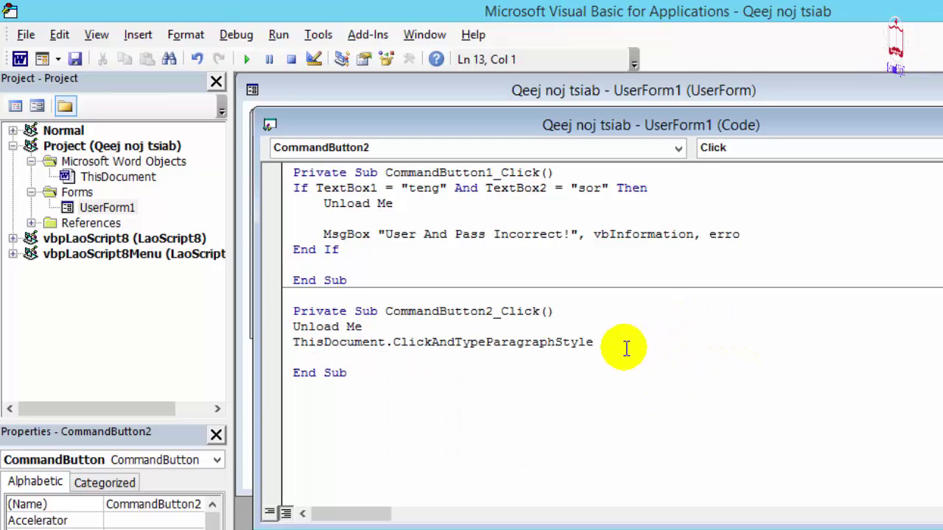
left_click(620, 344)
left_click(411, 345, "shift")
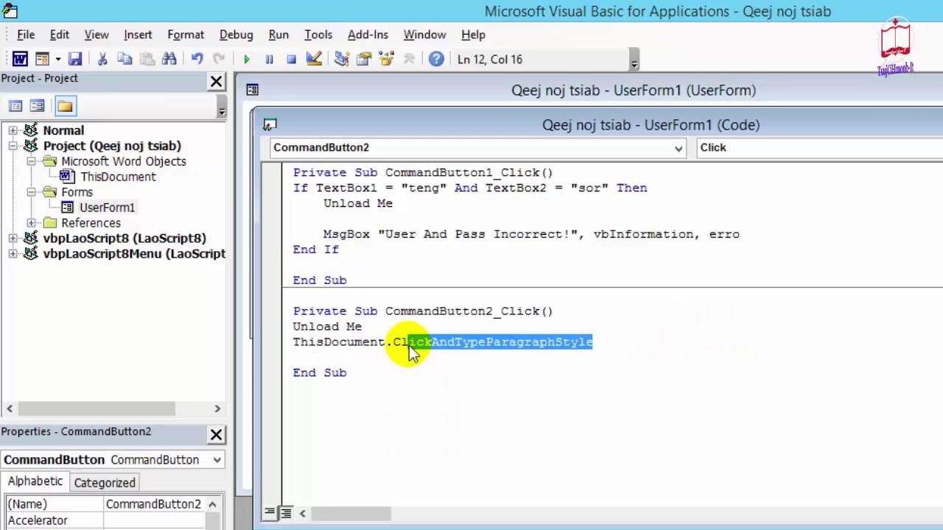
key("BackSpace")
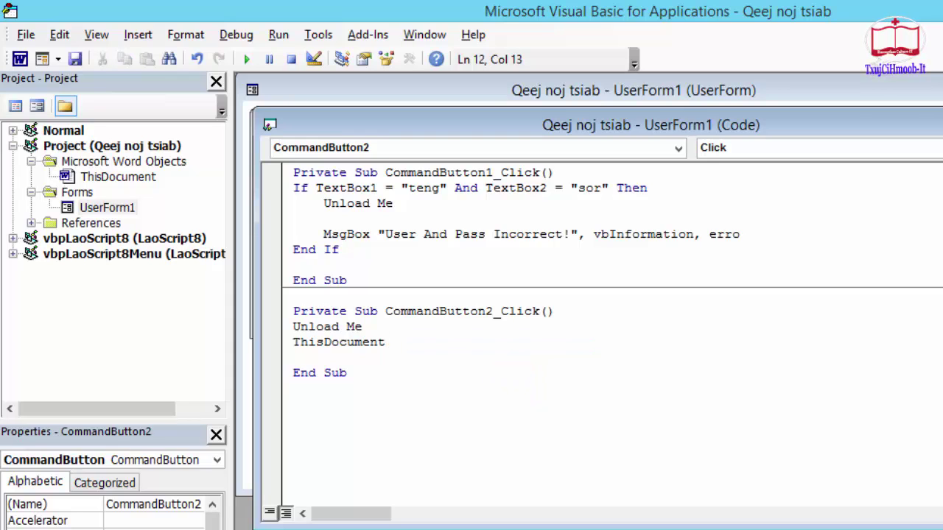
type("1")
key("BackSpace")
key("BackSpace")
type("t")
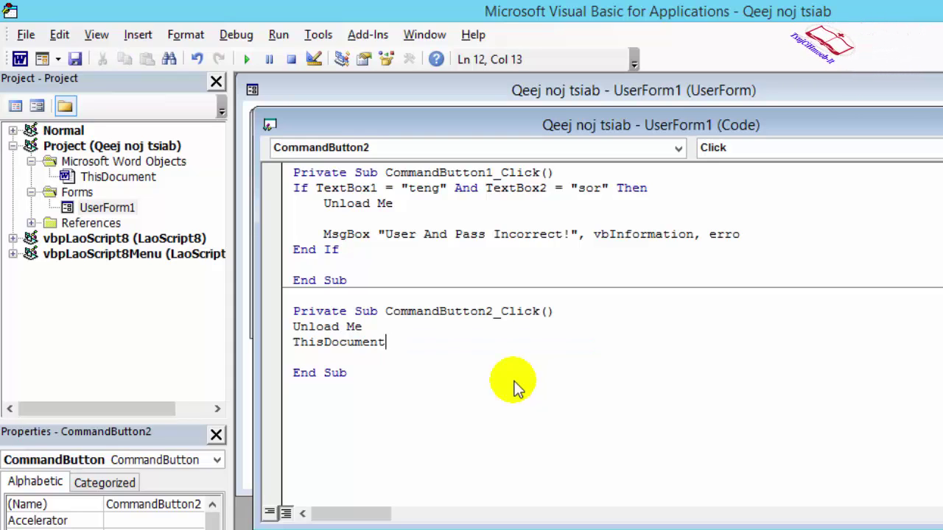
type(".close")
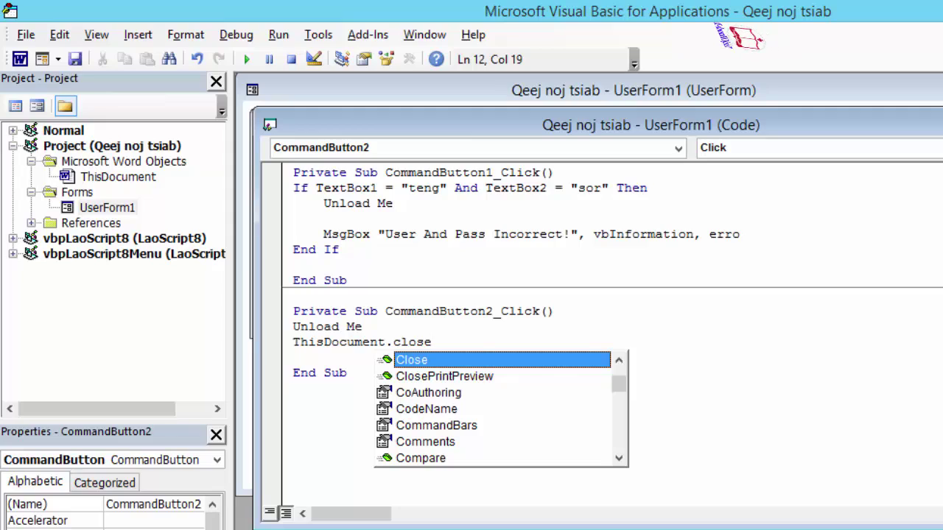
left_click(515, 377)
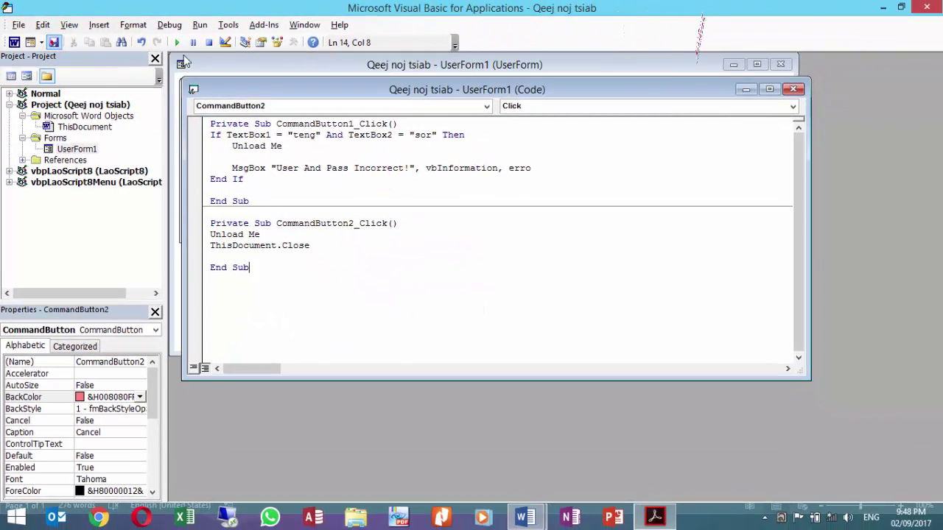
Run the form, submit dummy User and Pass values with Login, then close the form
left_click(177, 42)
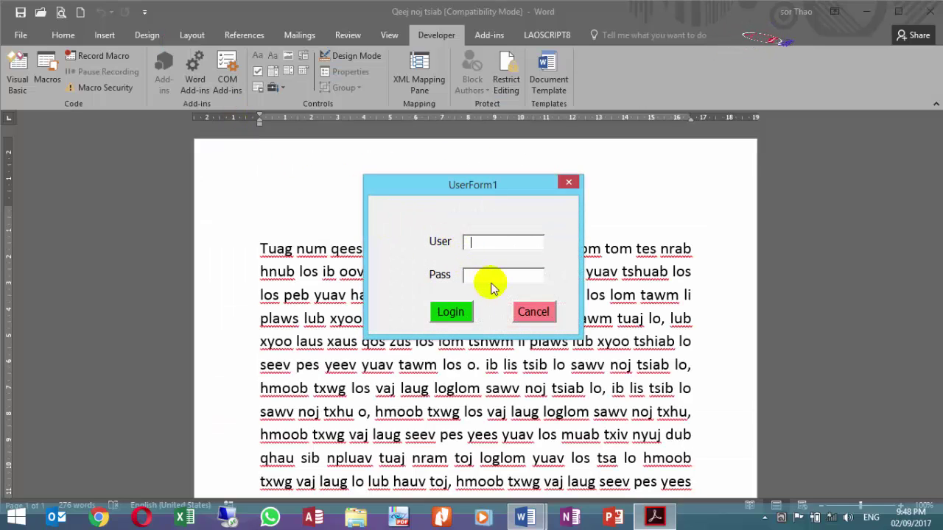
type("dfad")
left_click(486, 276)
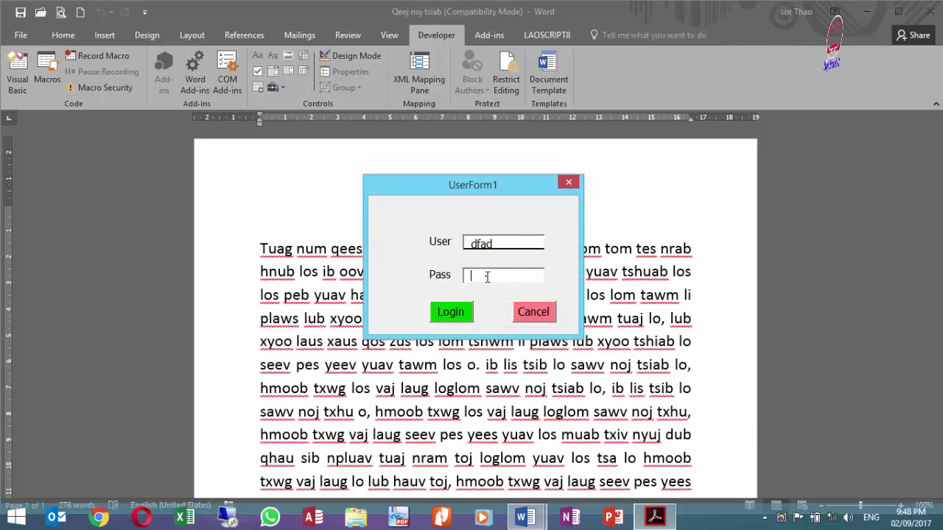
type("adf")
left_click(461, 312)
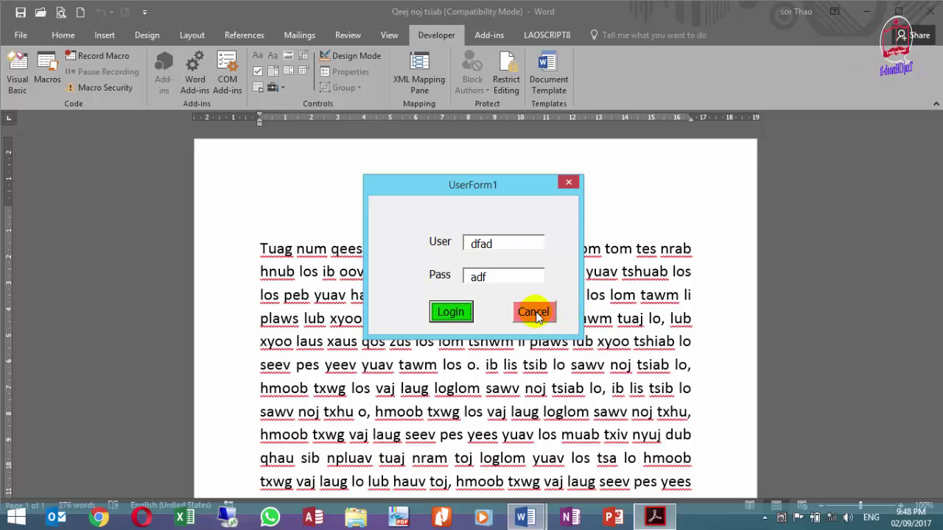
left_click(567, 182)
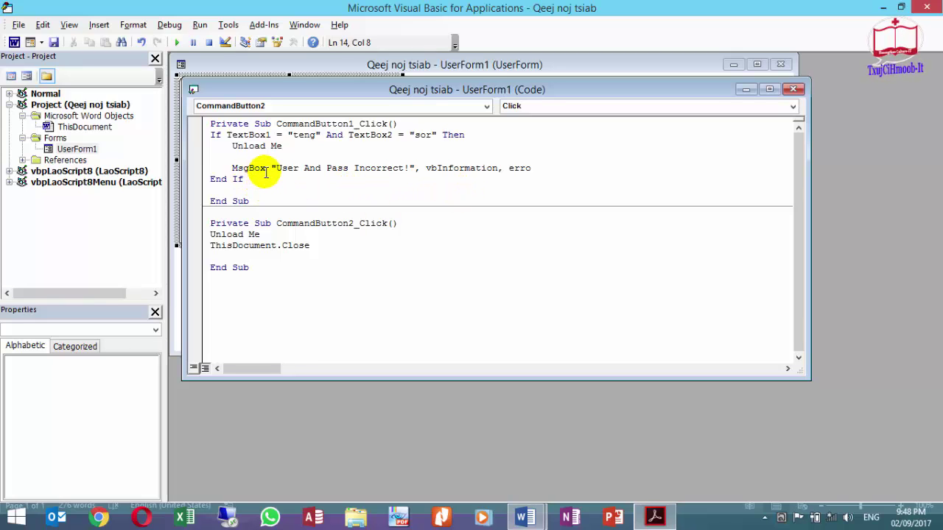
Insert an Else line after the If condition, before the MsgBox in CommandButton1_Click
left_click(471, 134)
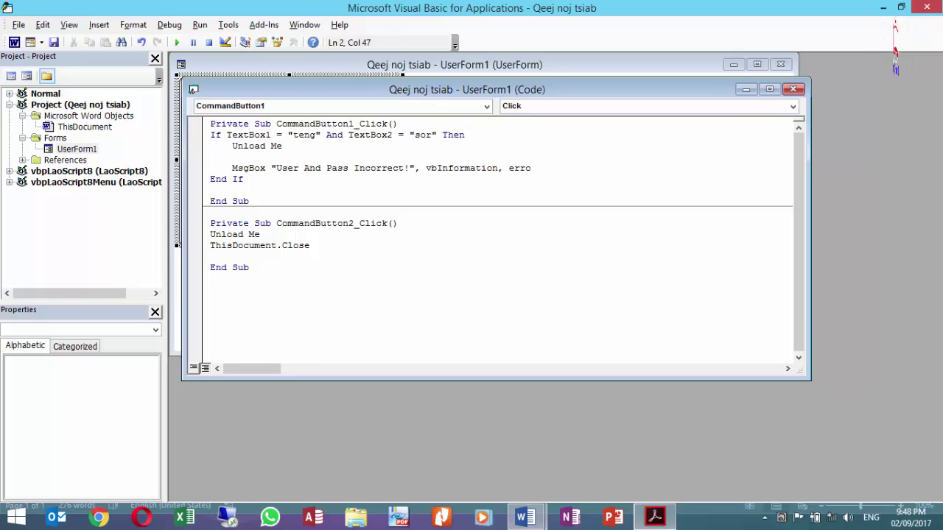
key("Return")
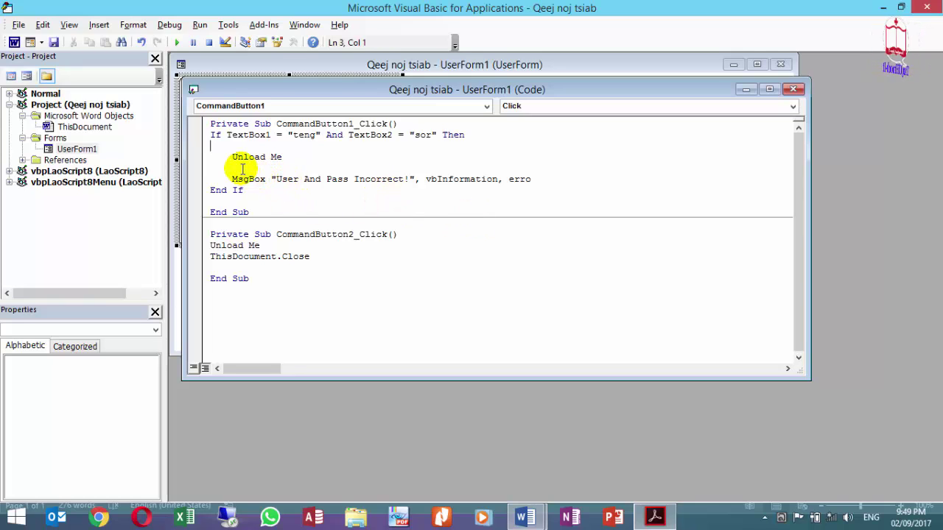
key("BackSpace")
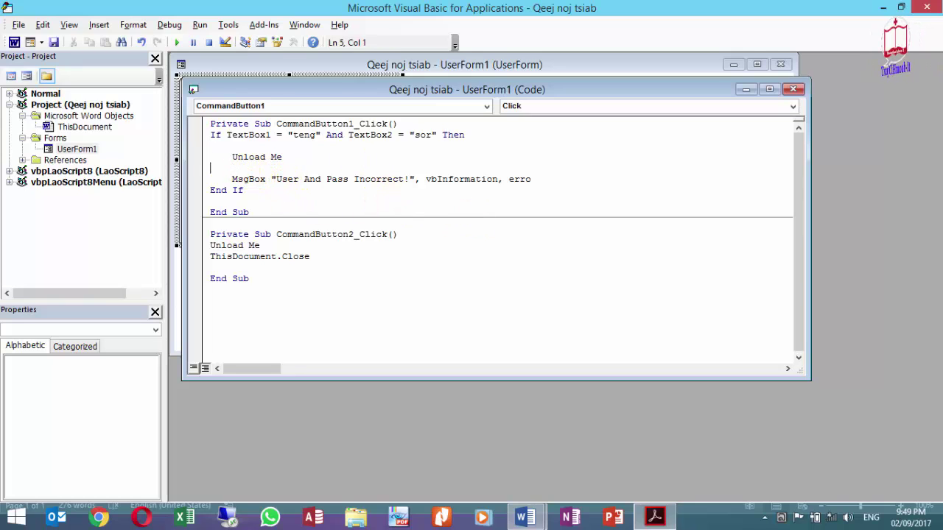
type("else")
key("Return")
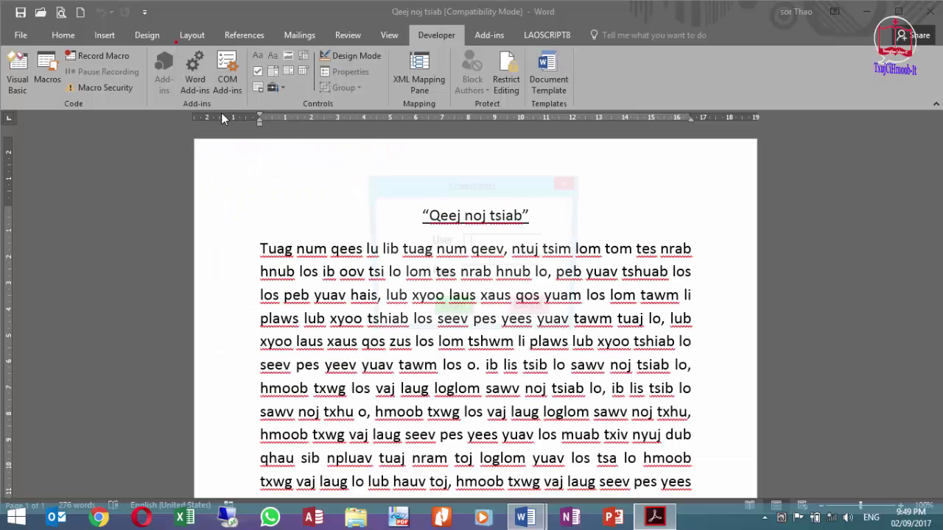
Run the form, confirm wrong entries show the incorrect message, then log in correctly
left_click(177, 42)
type("dfad")
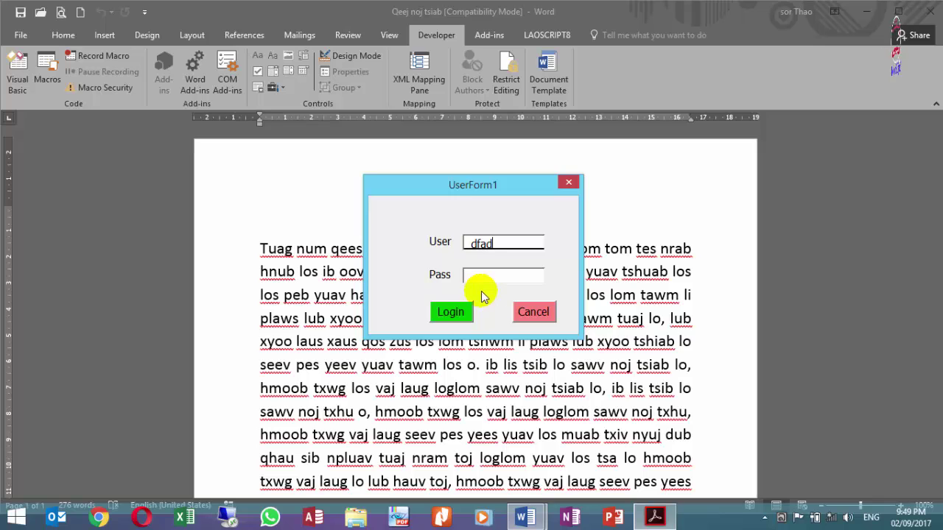
left_click(486, 275)
type("fdfd")
left_click(450, 312)
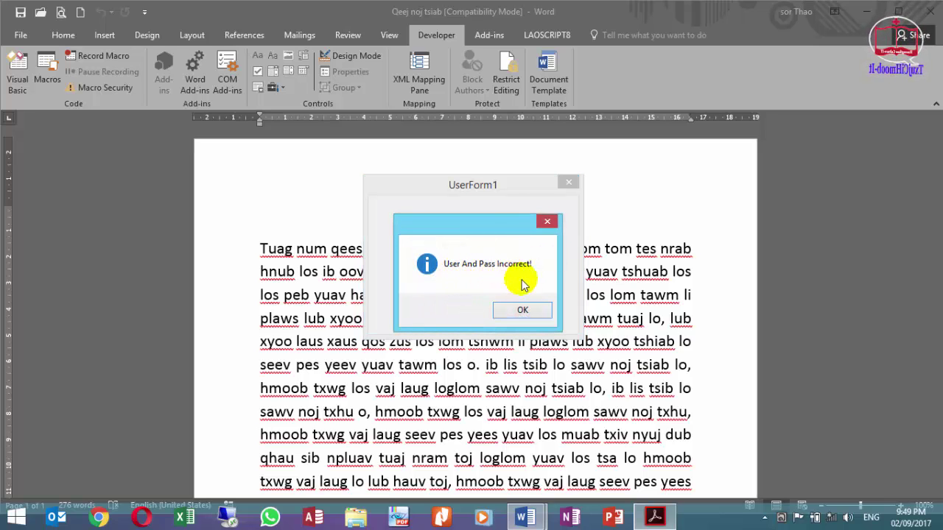
left_click(522, 310)
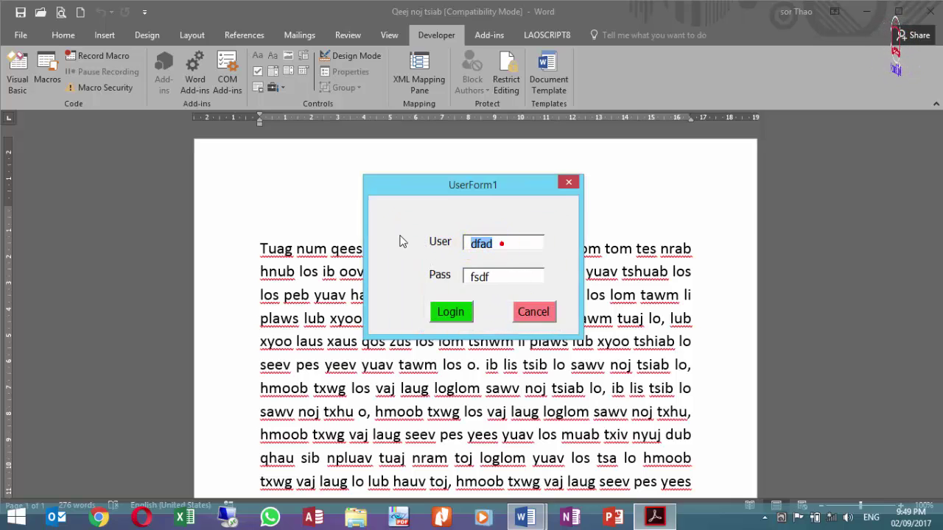
type("teng")
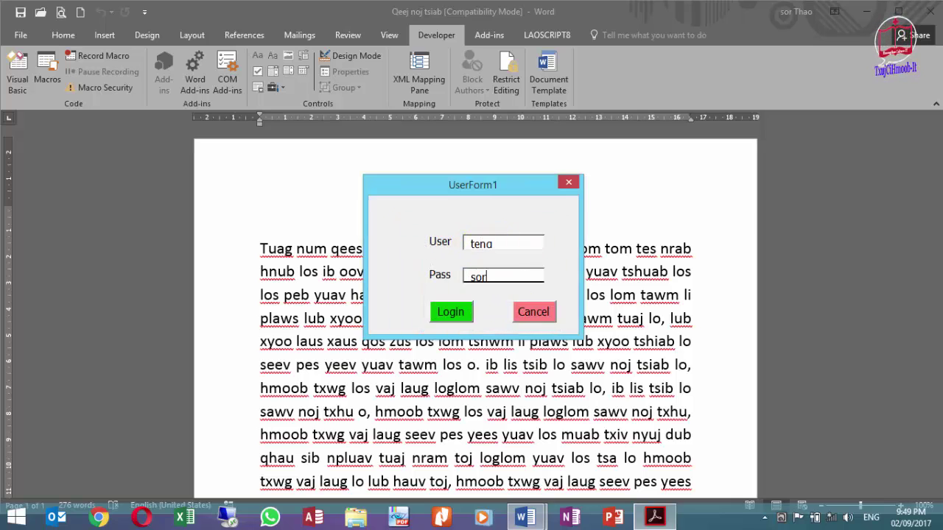
left_click(450, 313)
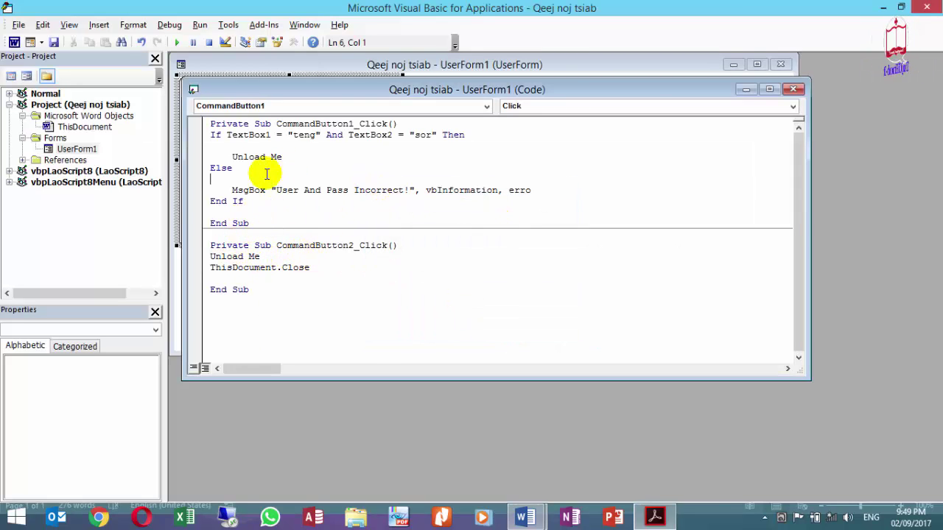
Return to the form design and set the Pass text box's PasswordChar property
left_click(793, 89)
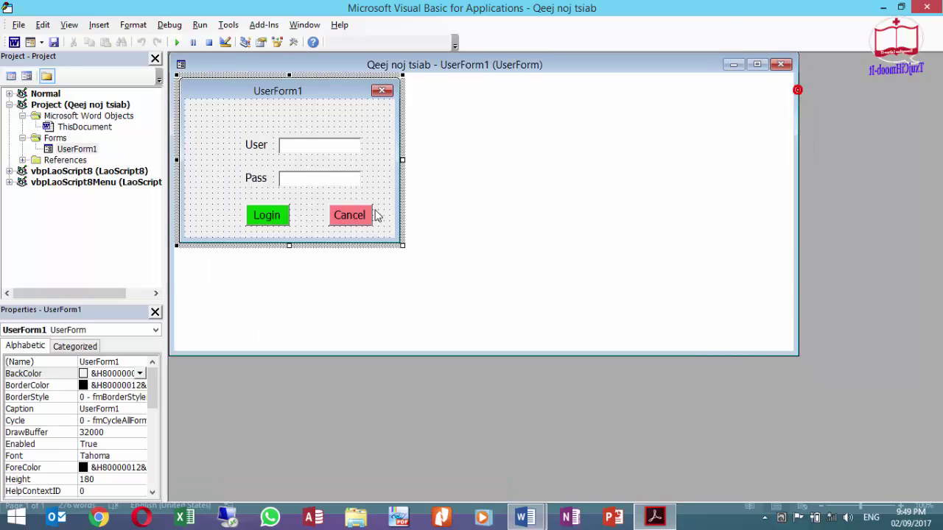
left_click(327, 181)
left_click_drag(153, 388, 162, 464)
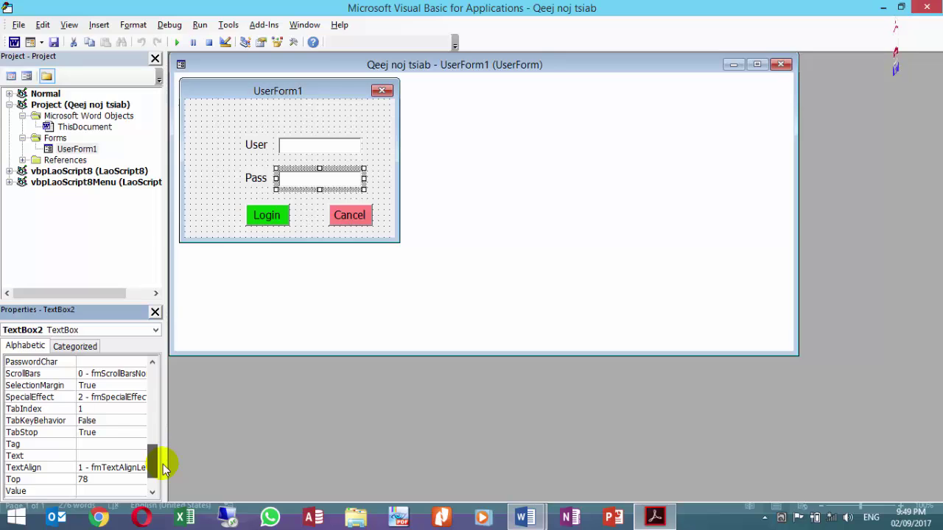
left_click_drag(163, 464, 161, 457)
left_click(104, 398)
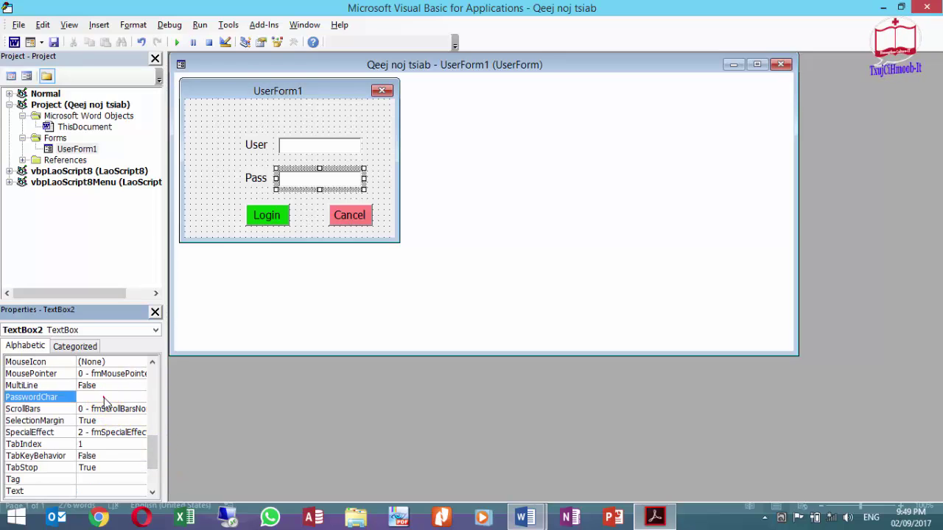
left_click(103, 397)
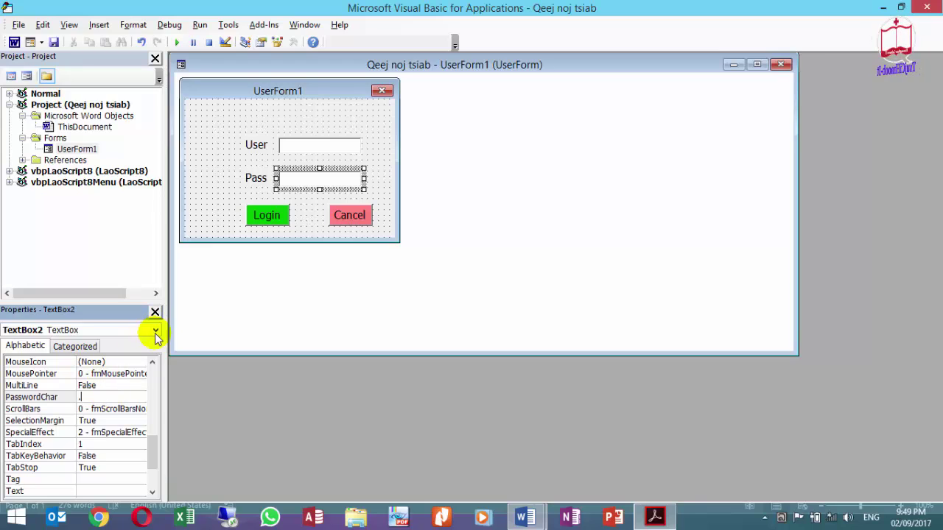
Run the login form over the document and test the masking by typing a sample password
left_click(199, 206)
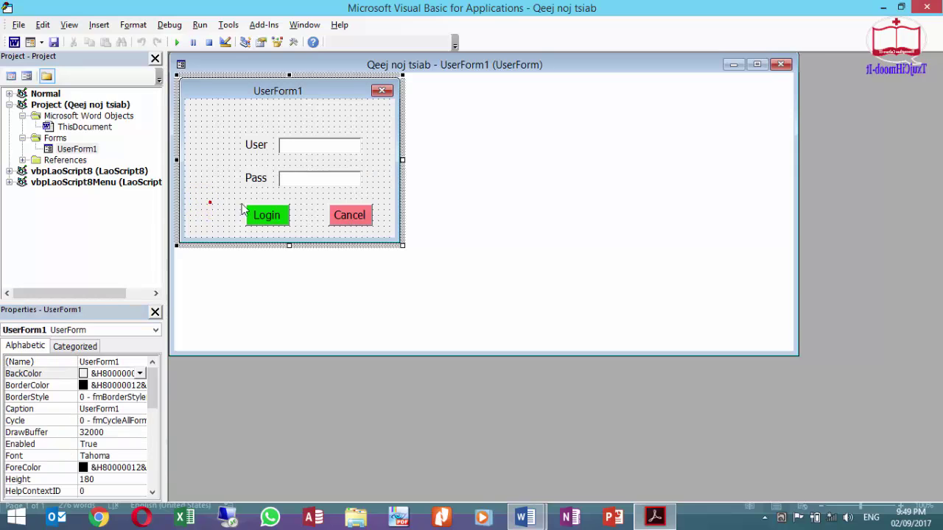
left_click(176, 42)
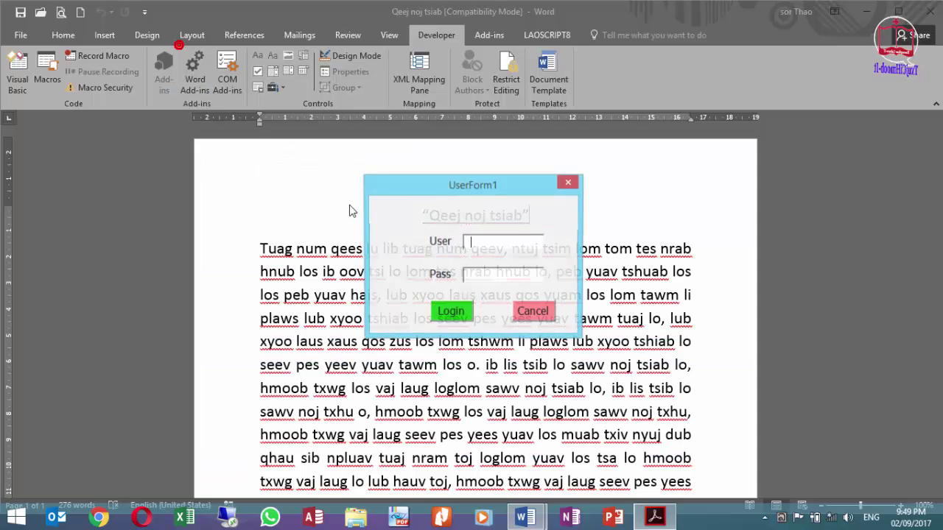
left_click(482, 275)
type("123456")
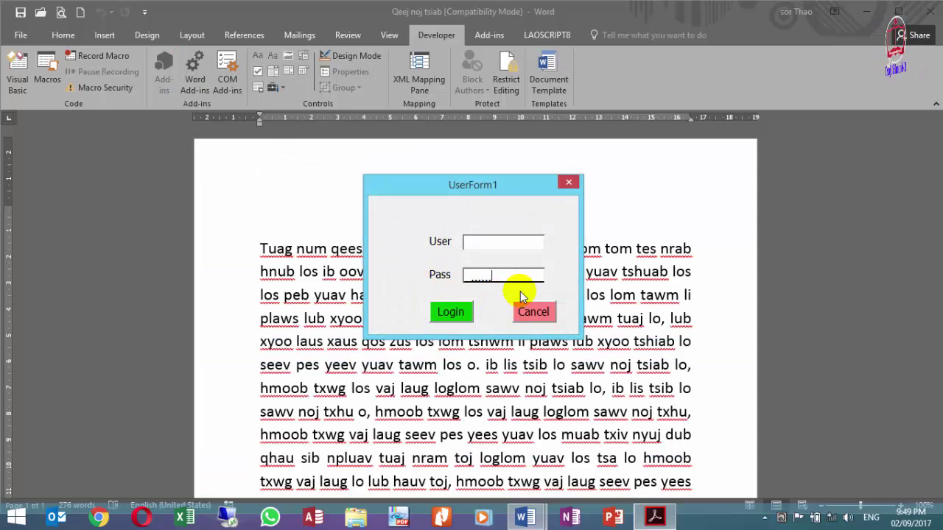
key("BackSpace")
key("BackSpace")
key("BackSpace")
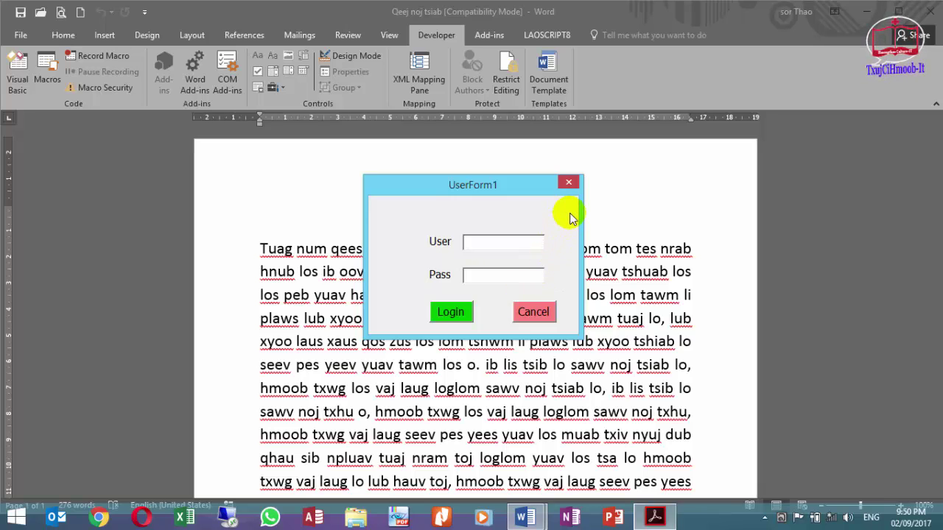
Set the Pass box's PasswordChar to * and save the macro project
left_click(568, 182)
left_click(315, 180)
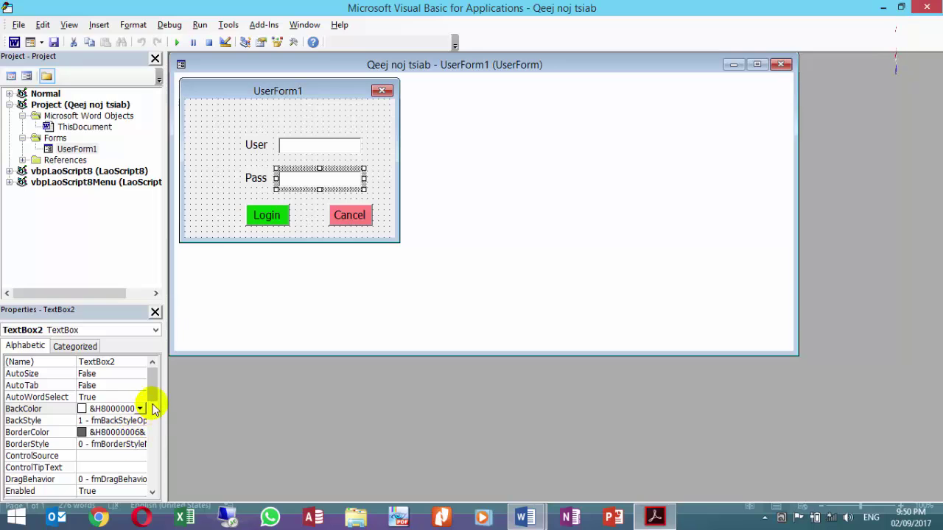
left_click_drag(153, 398, 158, 447)
left_click(112, 443)
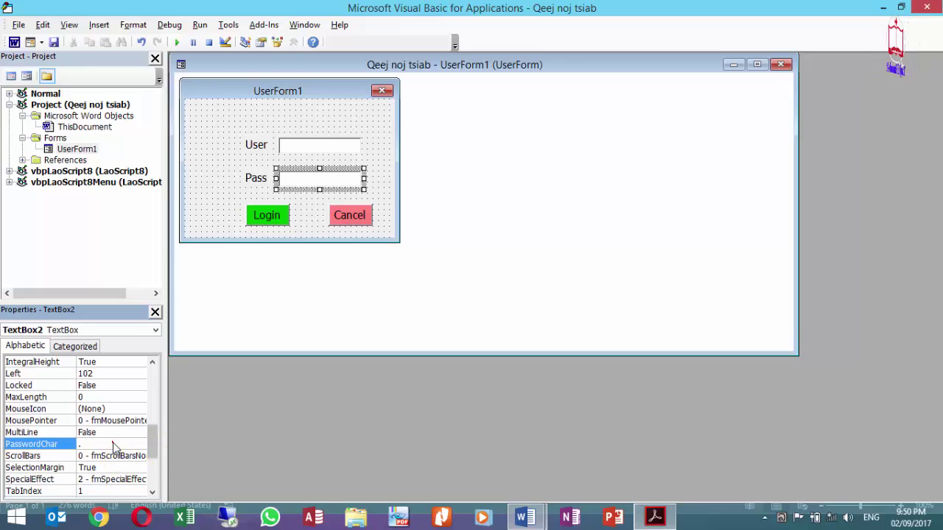
left_click(92, 440)
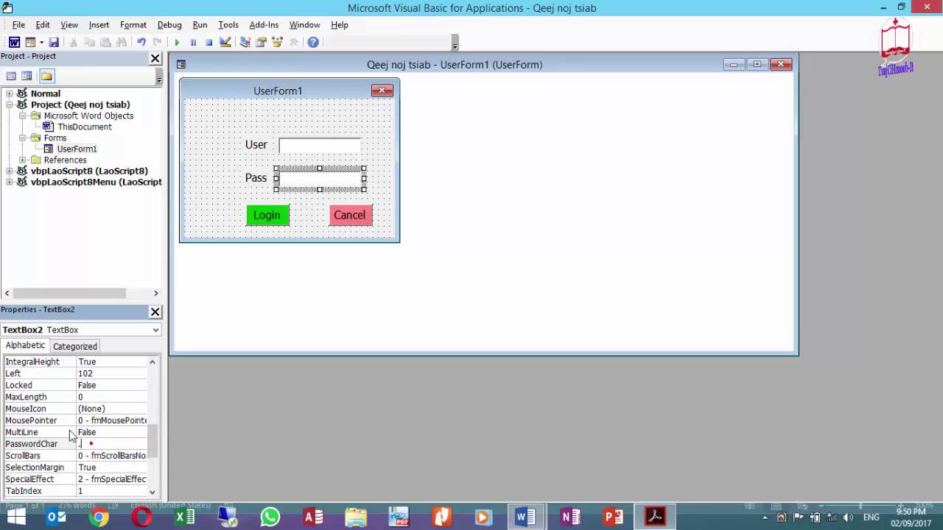
type("*")
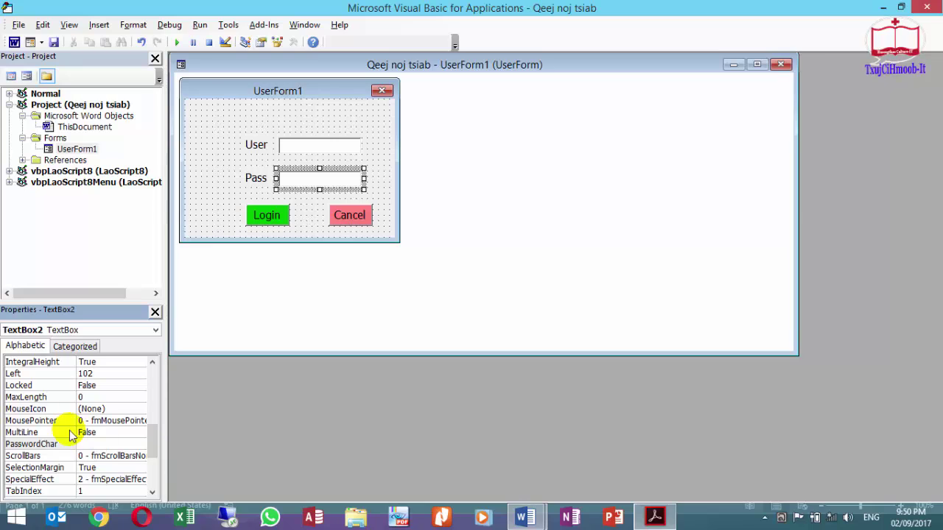
left_click(217, 221)
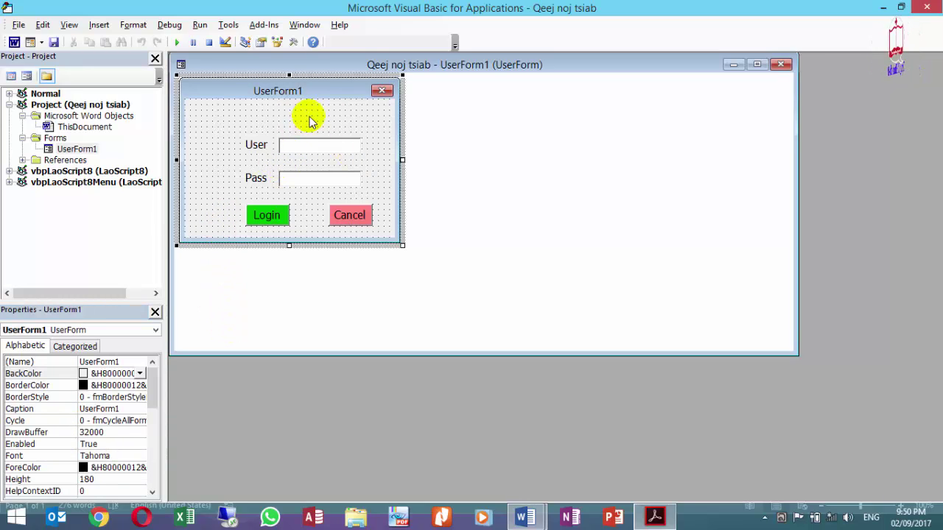
left_click(55, 44)
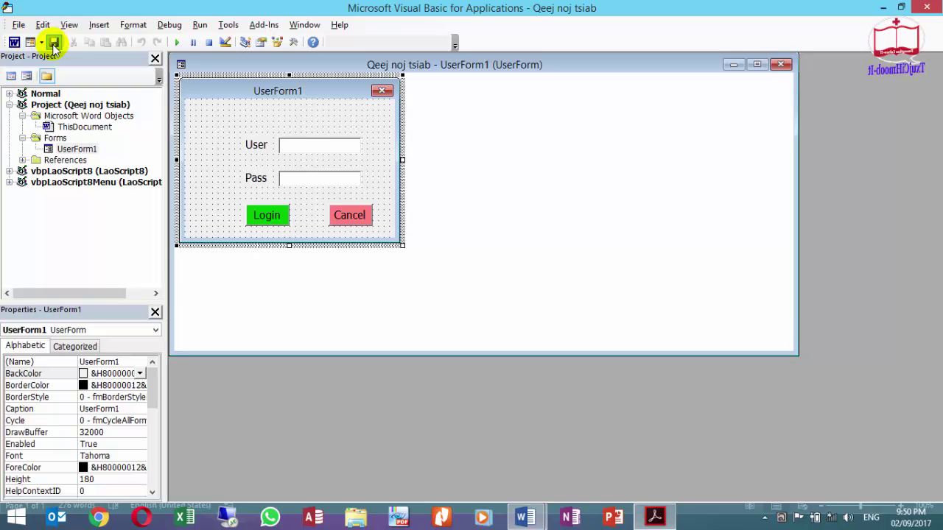
Check the Login button's code, then close the code and UserForm design windows
left_click(272, 219)
double_click(265, 226)
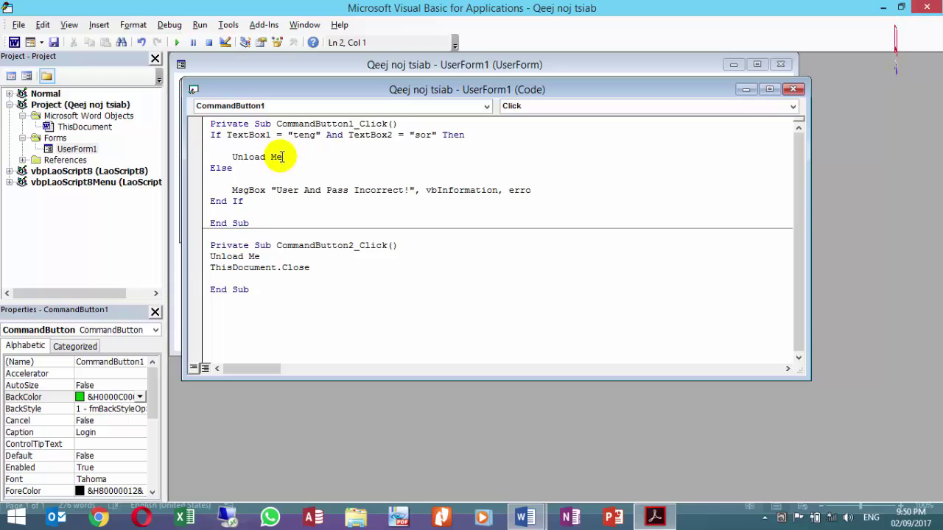
left_click(246, 148)
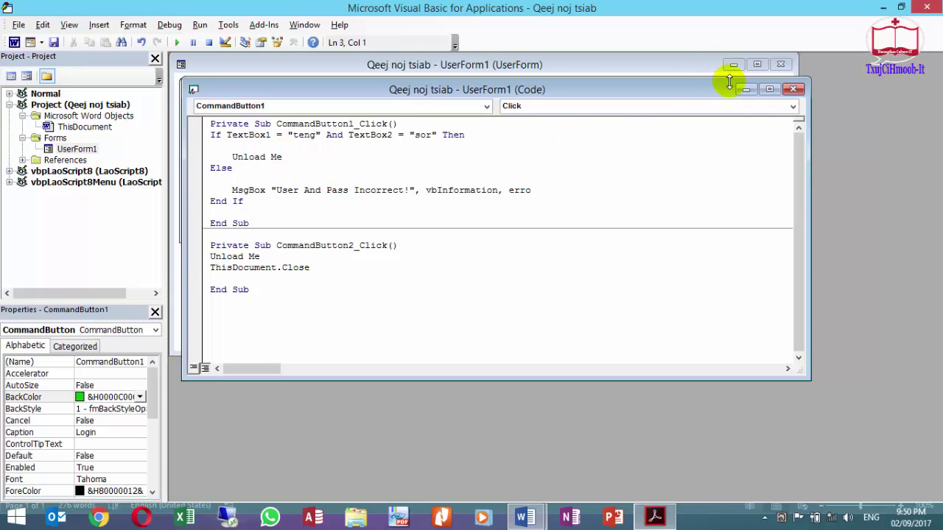
left_click(794, 89)
left_click(781, 66)
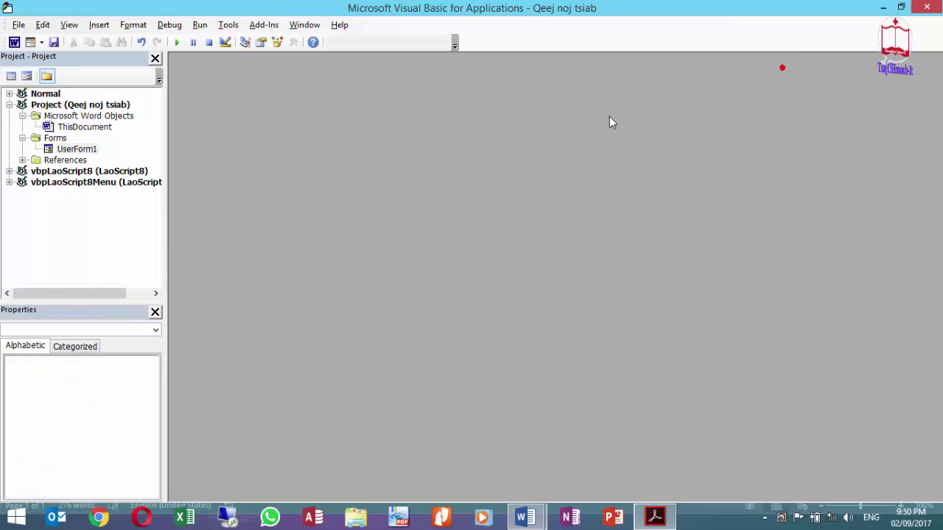
Leave the VBA editor and save Qeej noj tsiab as a Word Macro-Enabled Document through Save As > Browse
left_click(929, 7)
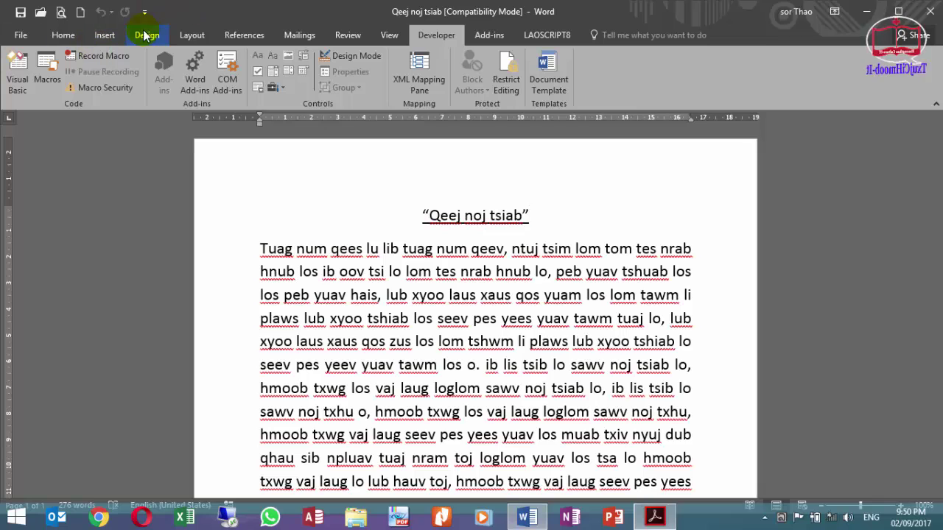
left_click(27, 37)
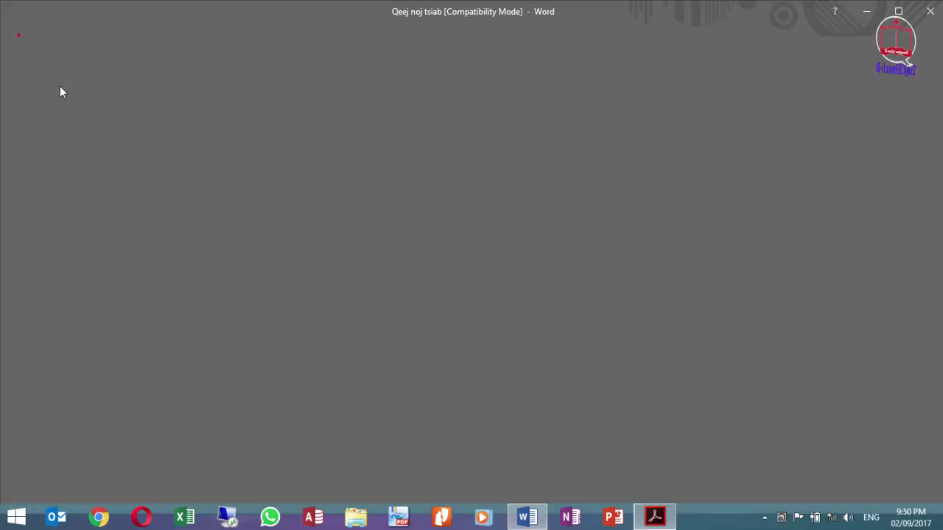
left_click(30, 172)
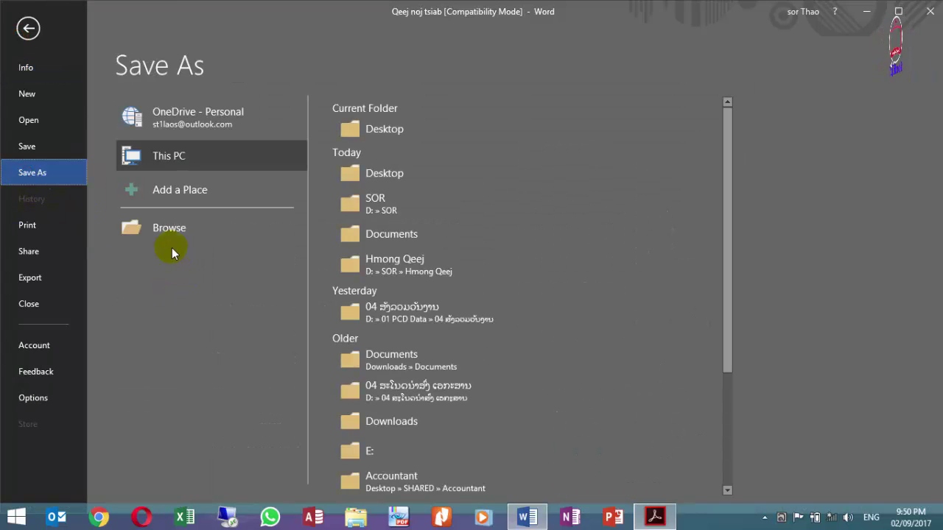
left_click(169, 228)
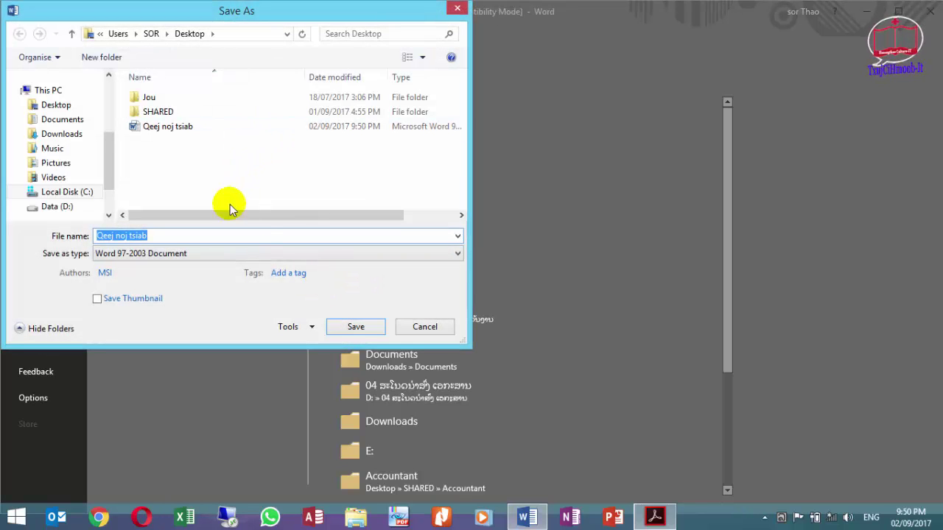
left_click(193, 253)
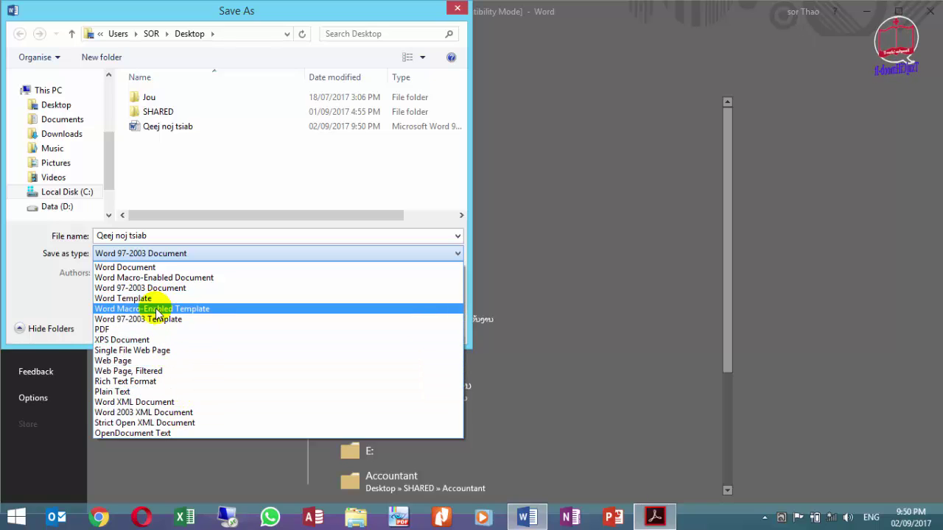
left_click(184, 279)
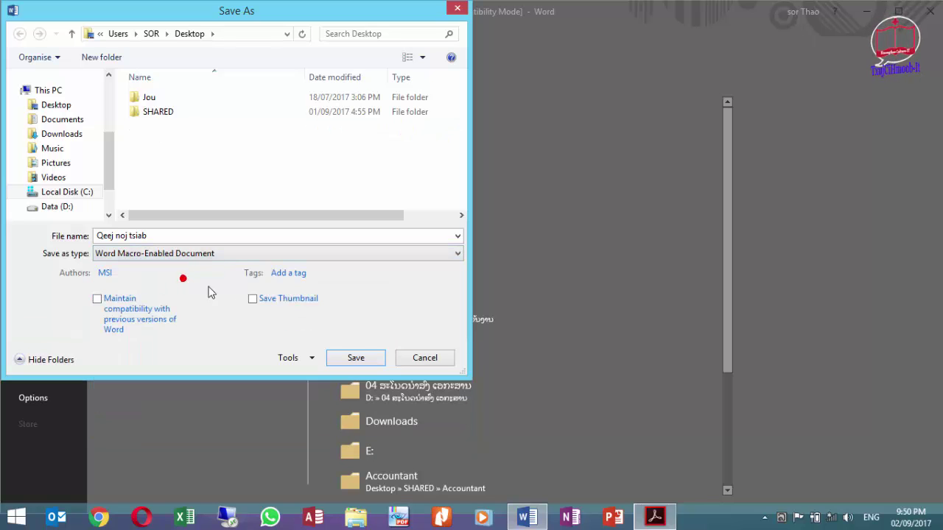
left_click(359, 360)
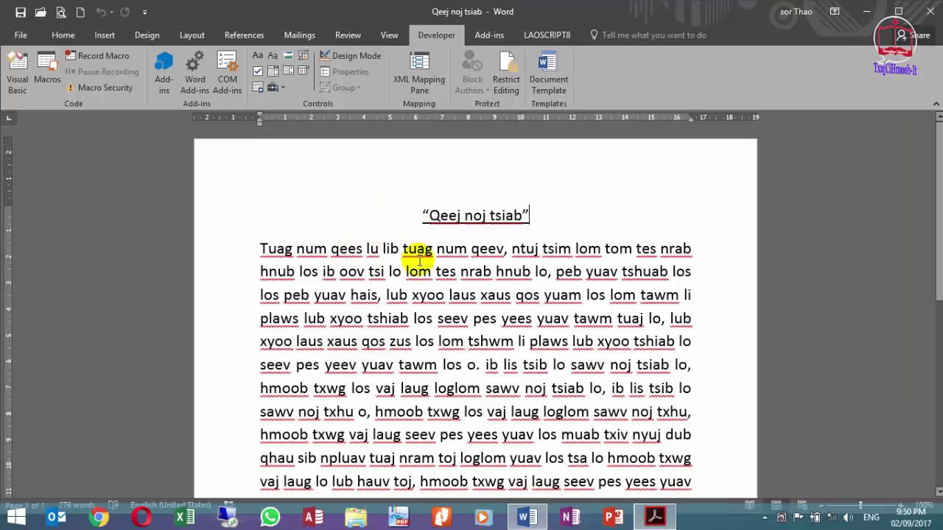
Get Word out of the way to show the desktop
left_click(867, 13)
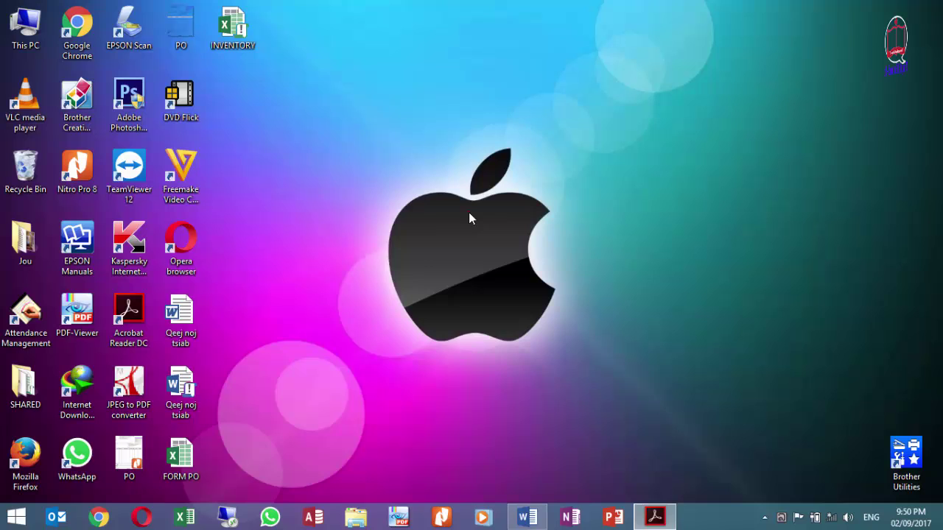
left_click(291, 335)
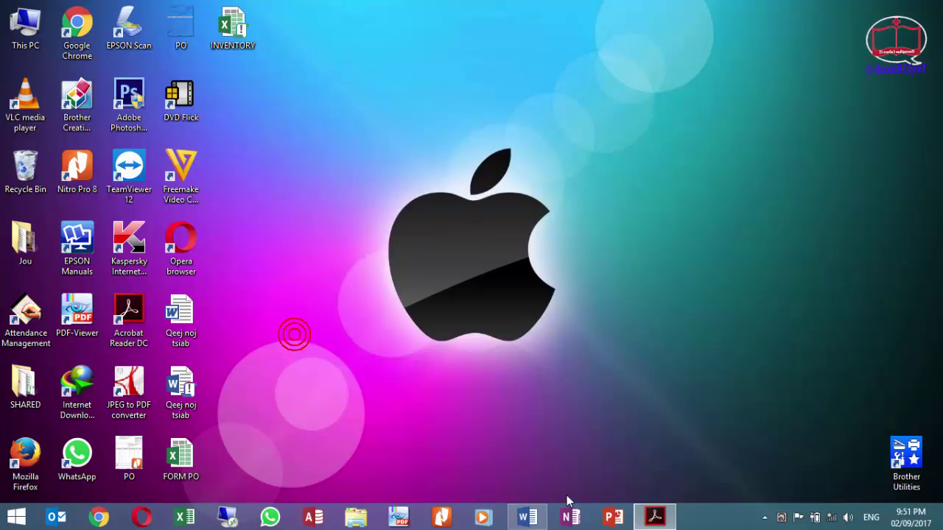
left_click(525, 518)
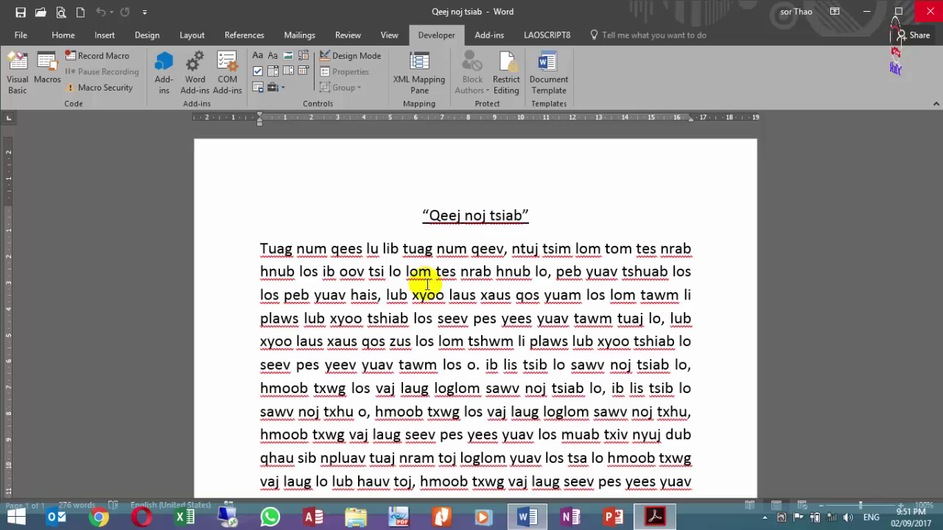
key("super+d")
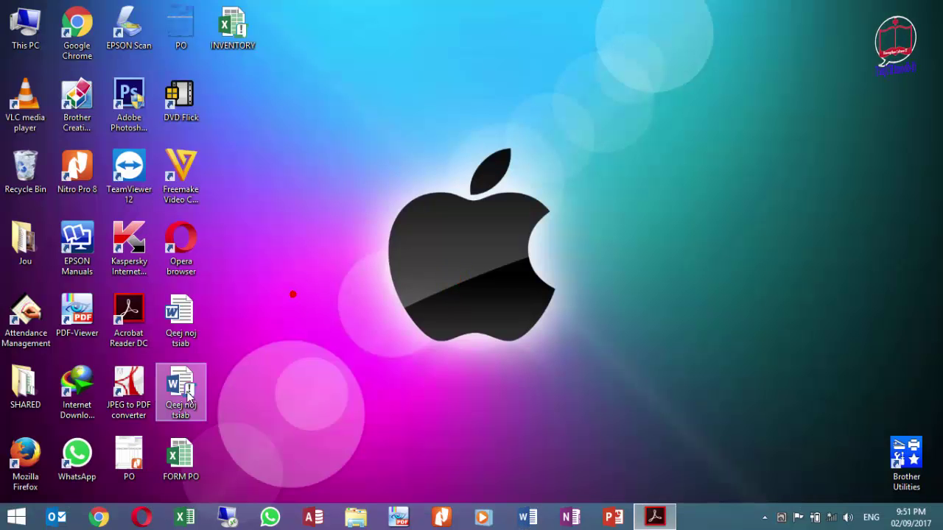
Permanently delete the old Qeej noj tsiab copies, move INVENTORY into the gap, and open the .docm
left_click(346, 364)
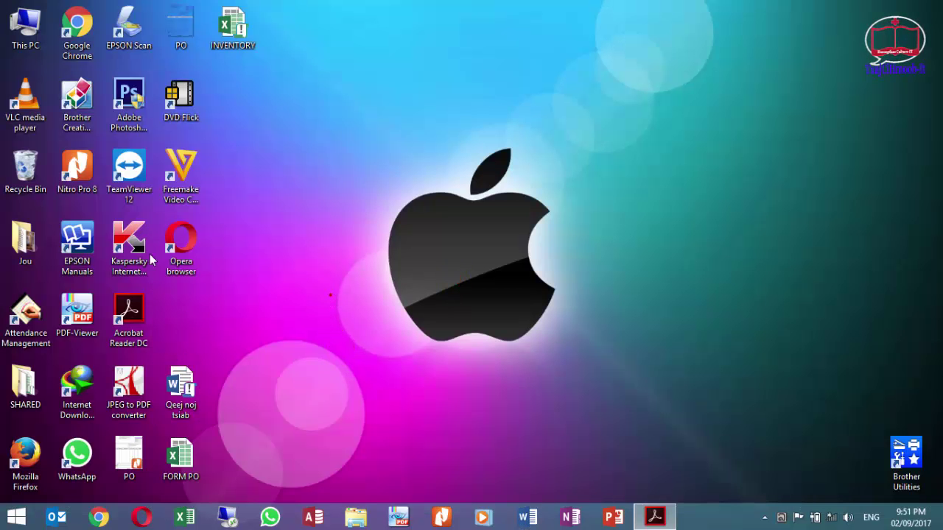
right_click(33, 177)
left_click(59, 185)
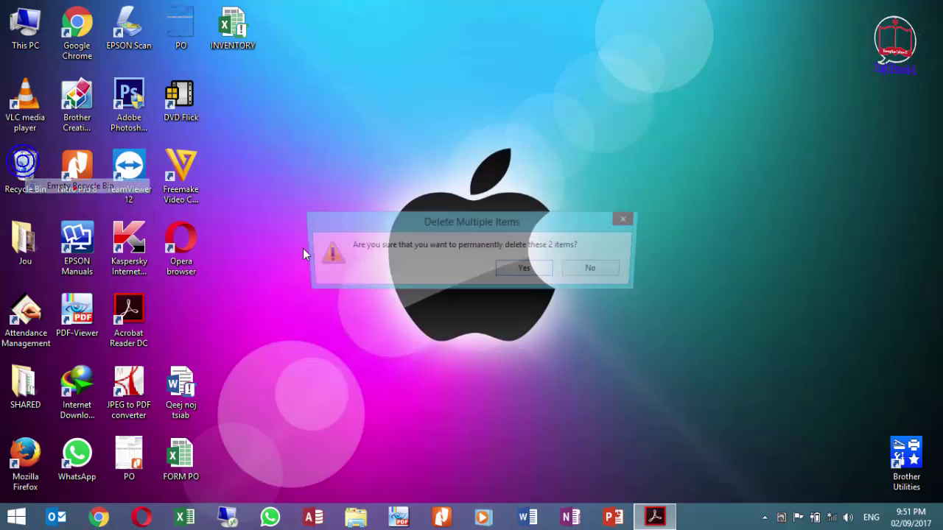
left_click(536, 270)
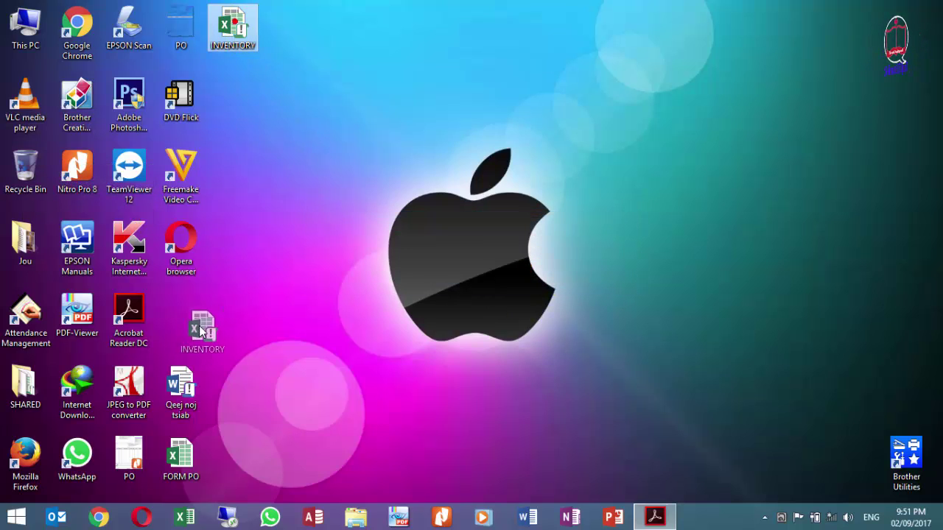
left_click_drag(233, 30, 193, 324)
double_click(181, 388)
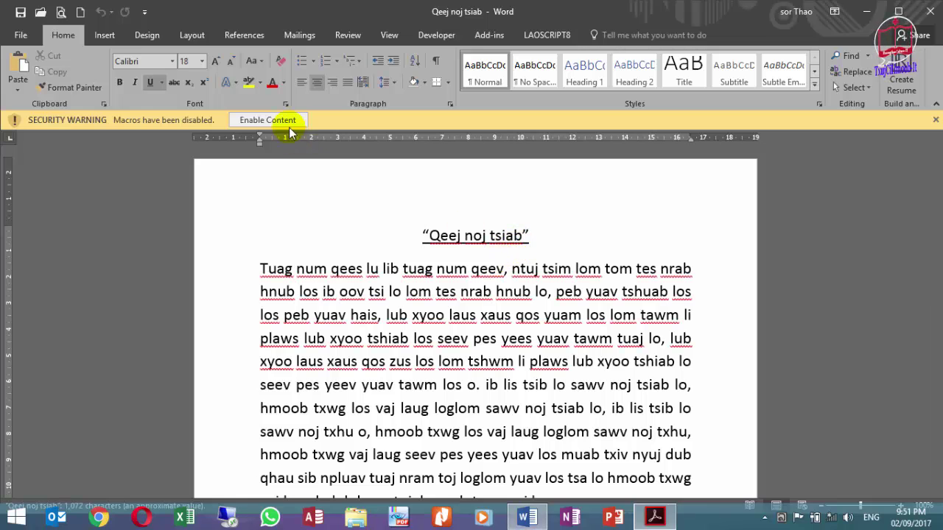
Enable the document's macros and open its VBA project with Alt+F11
left_click(289, 122)
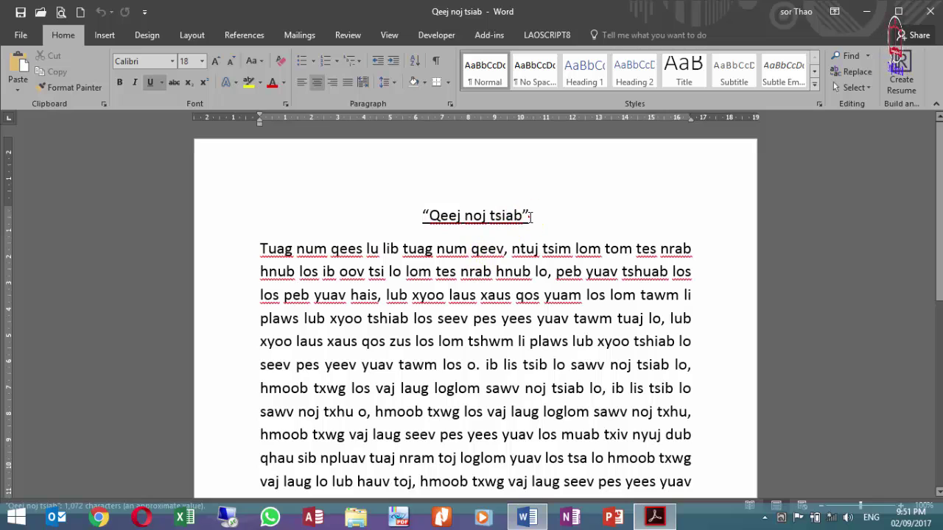
scroll(382, 190, "down", 2)
scroll(382, 190, "up", 2)
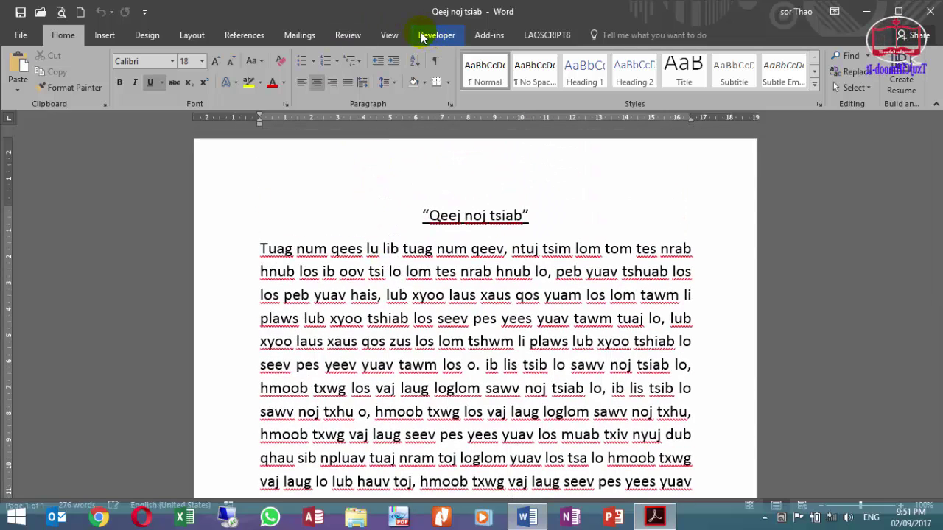
key("alt+F11")
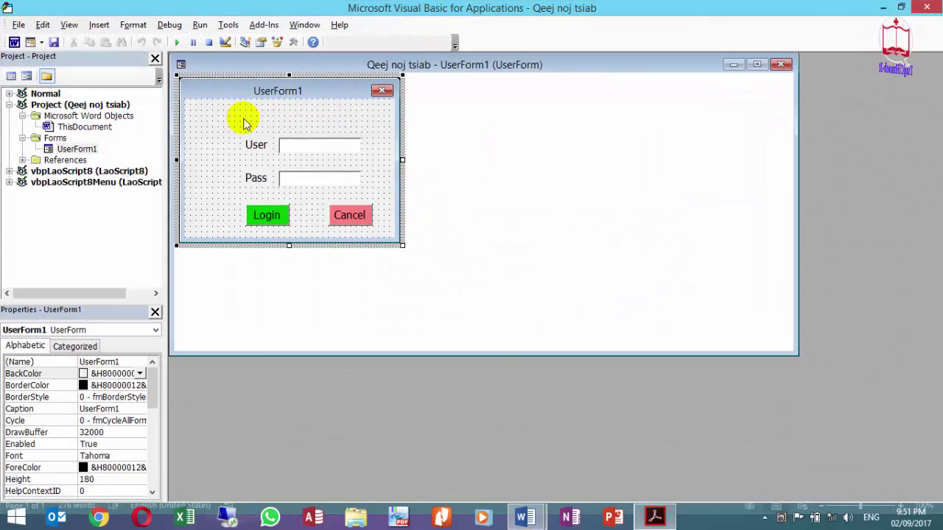
Open ThisDocument's code window and add a Document_Open event procedure
left_click(780, 64)
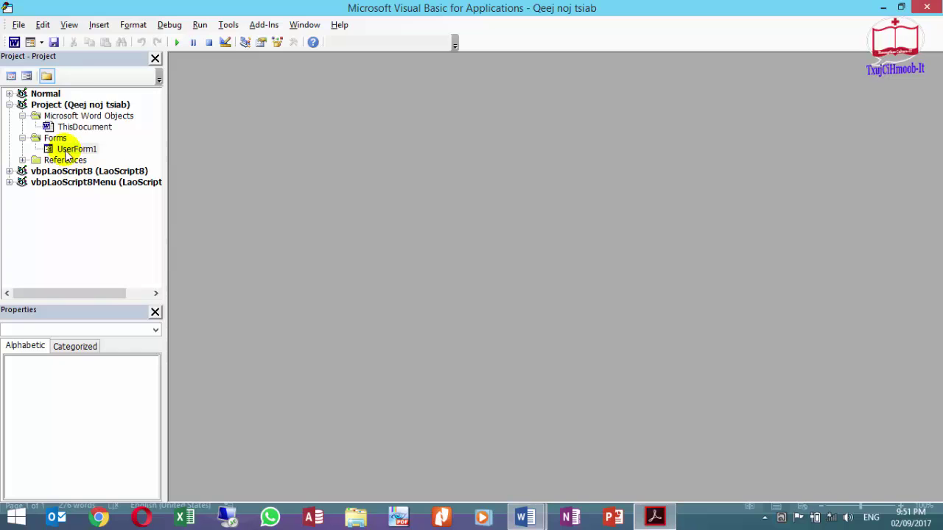
double_click(81, 127)
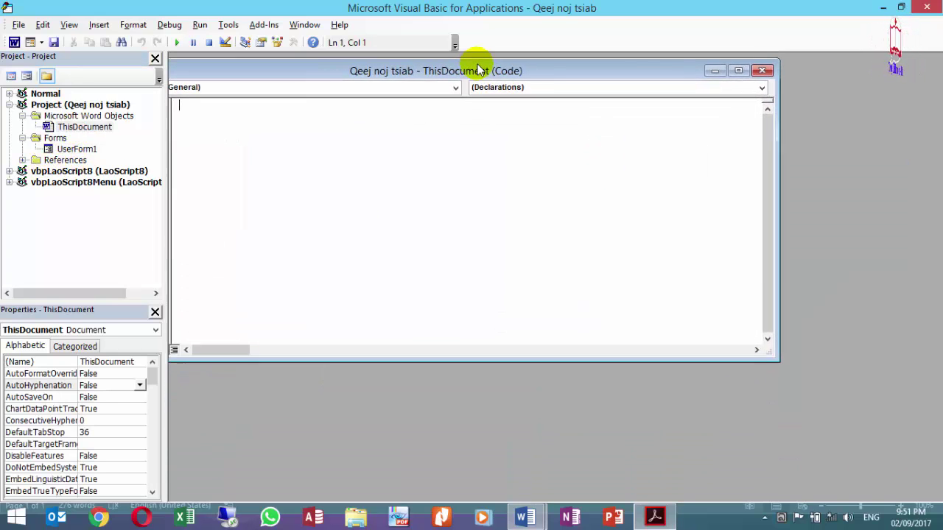
left_click_drag(602, 174, 494, 67)
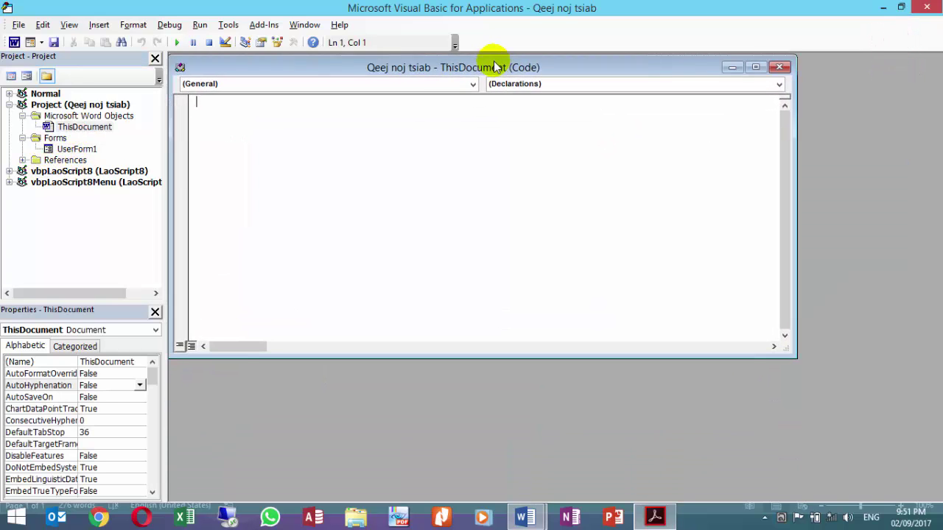
left_click(472, 84)
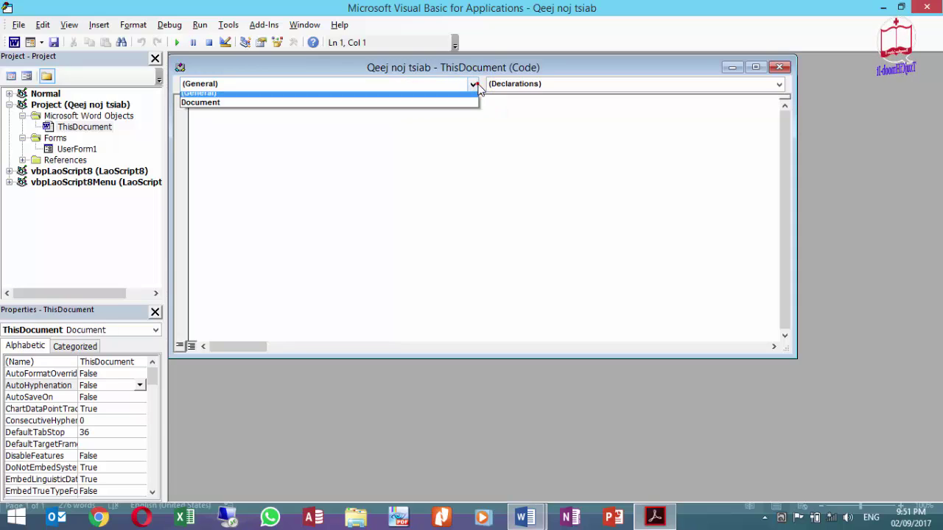
left_click(305, 109)
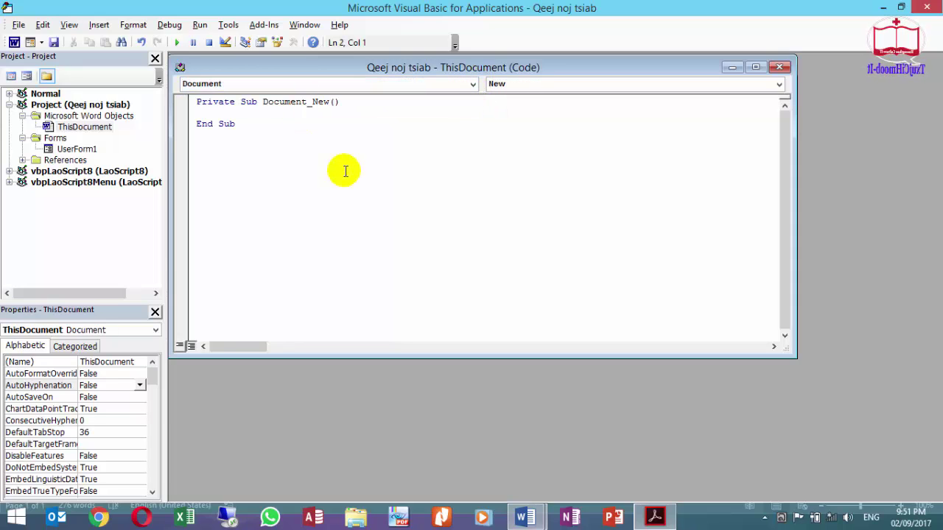
left_click(778, 84)
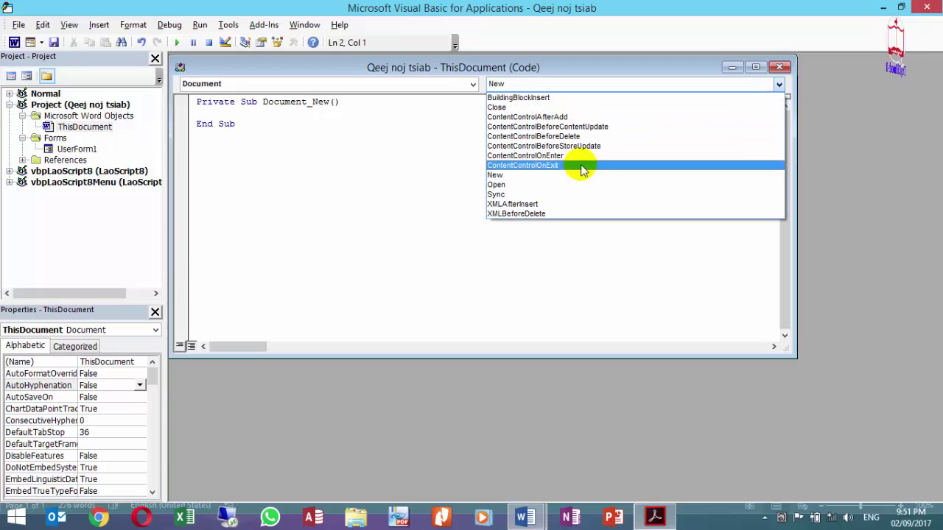
left_click(581, 185)
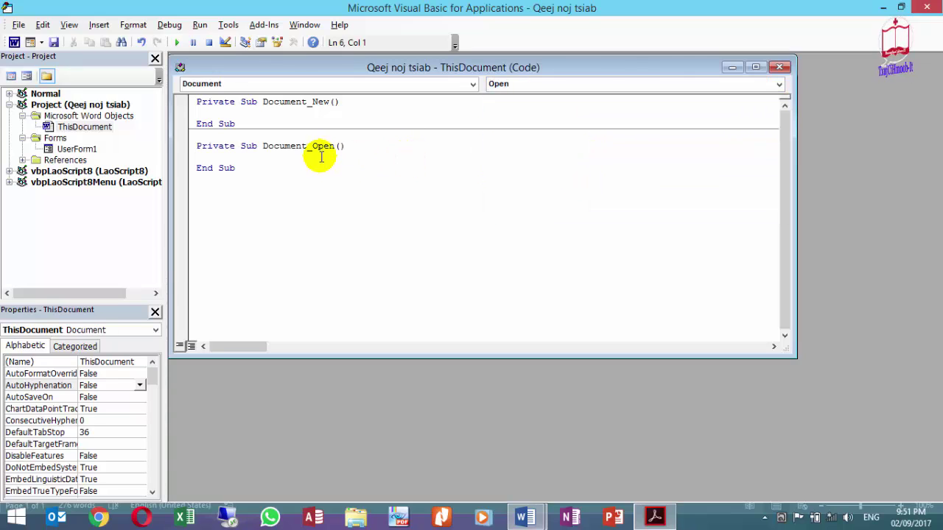
Delete the Document_New stub and add an empty line inside Document_Open
left_click_drag(248, 125, 185, 101)
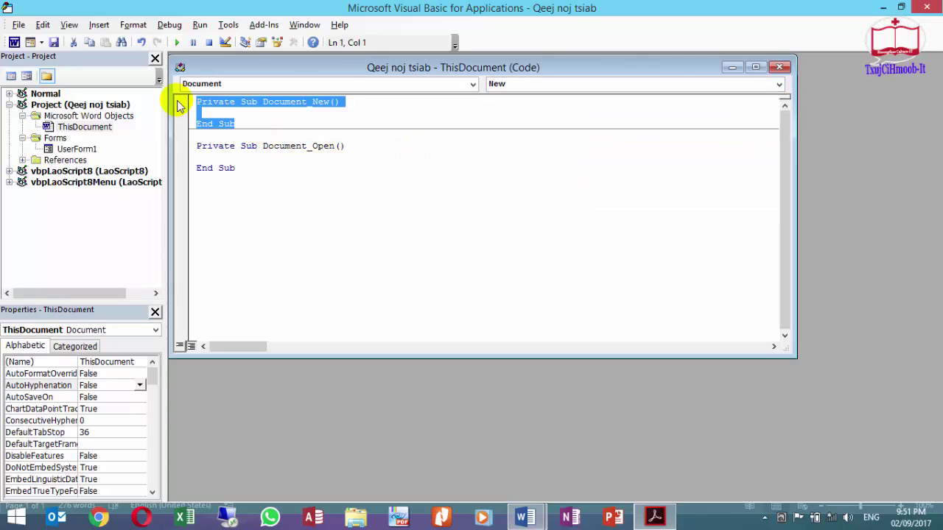
key("Delete")
left_click(197, 123)
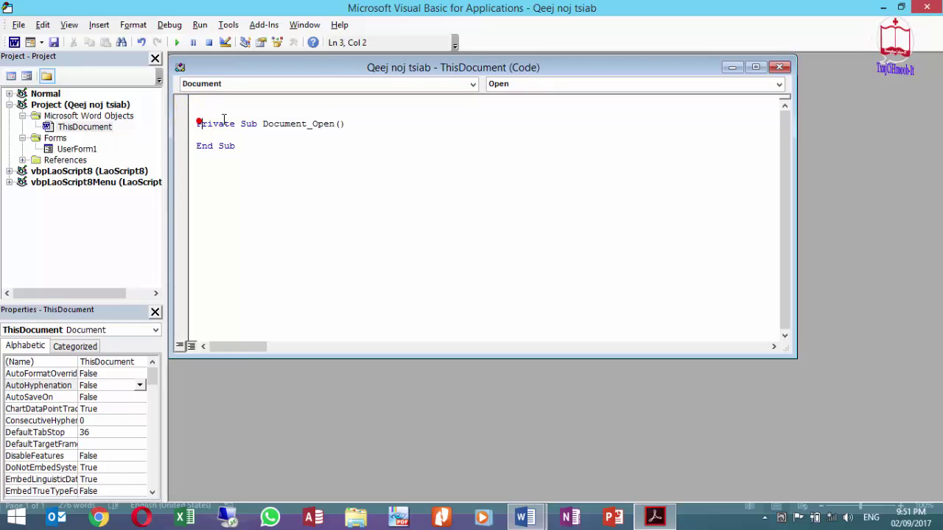
key("BackSpace")
key("BackSpace")
left_click(355, 101)
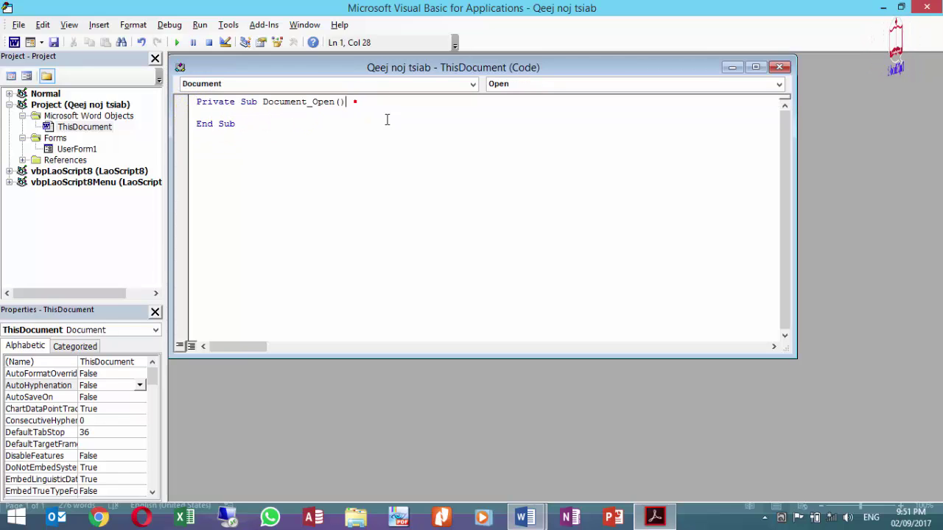
key("Return")
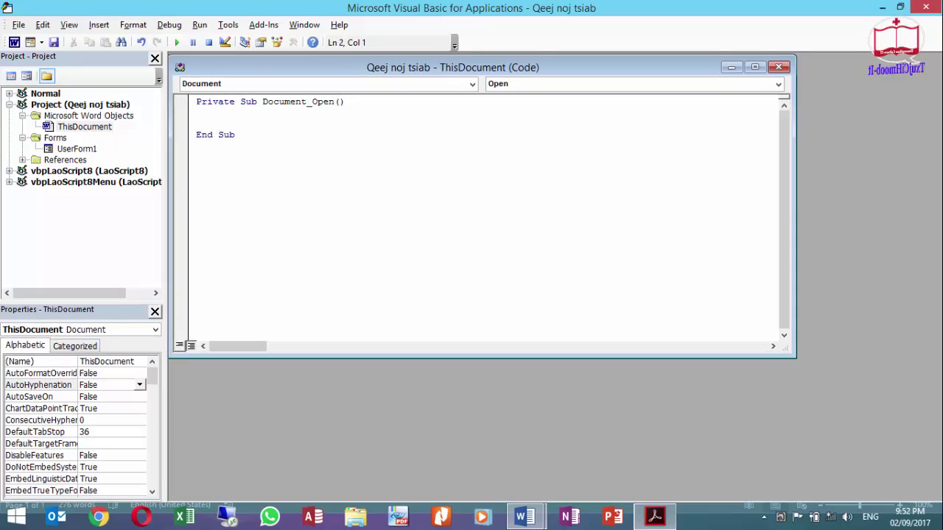
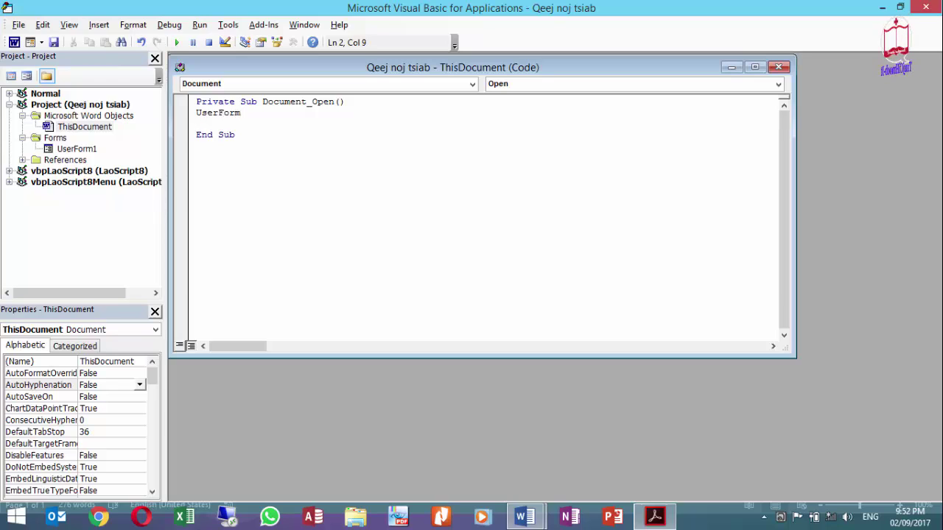
Complete the Document_Open line as UserForm1.Show and close the ThisDocument code window
type("1.sh")
key("Tab")
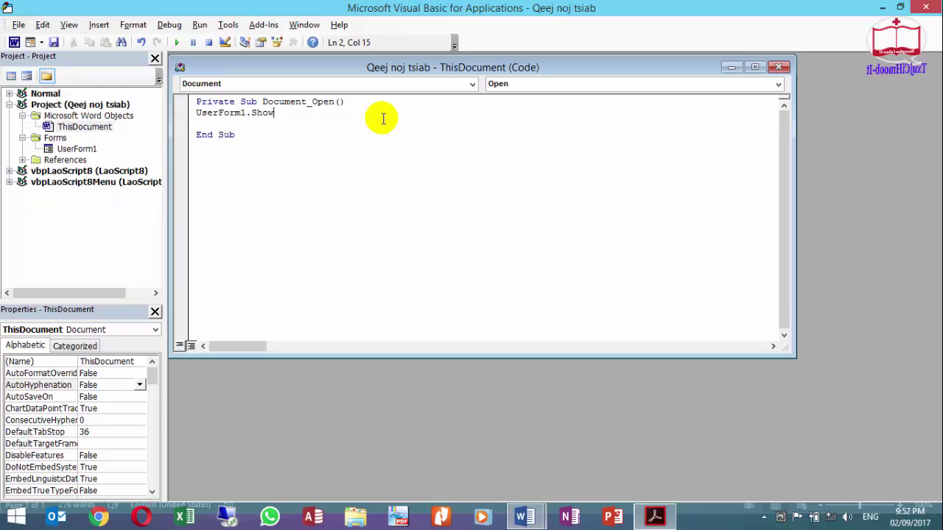
left_click(381, 156)
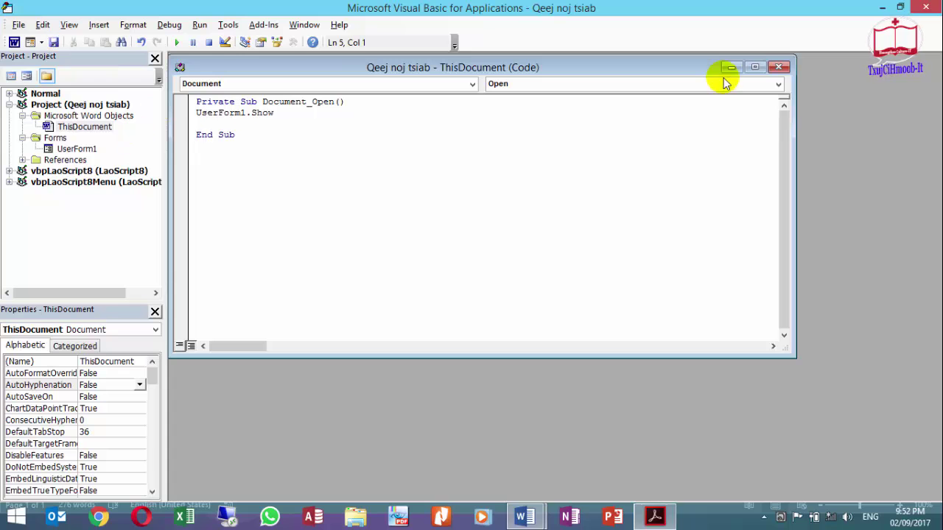
left_click(777, 68)
Close the VBA editor and Word, then reopen Qeej noj tsiab from the desktop
left_click(933, 6)
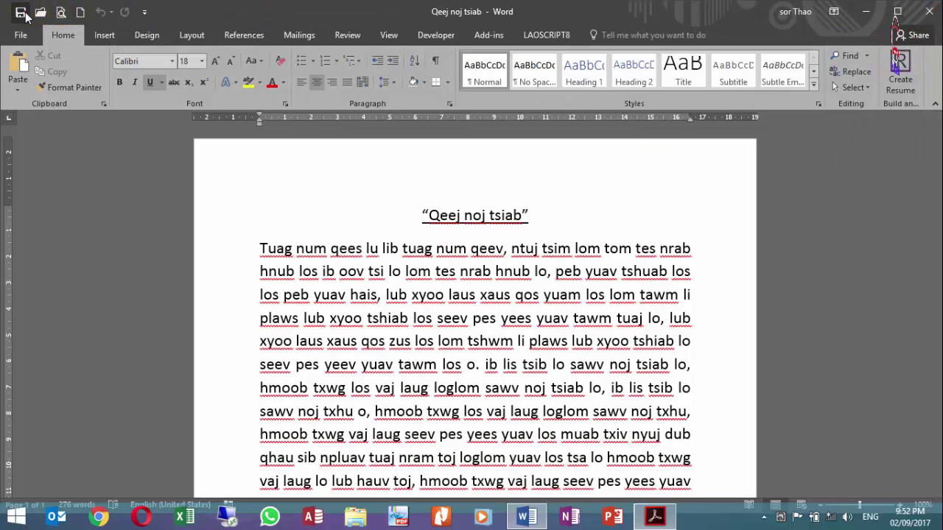
left_click(929, 16)
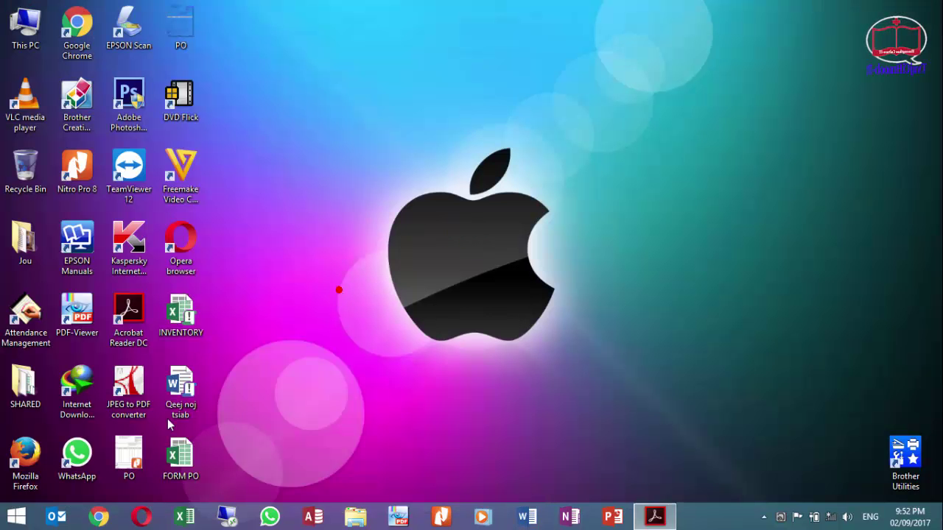
double_click(180, 390)
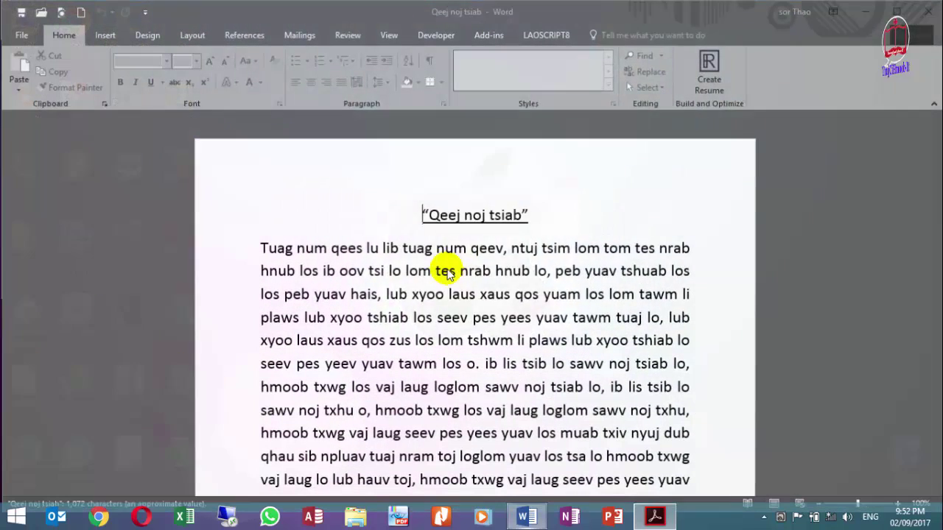
Confirm the login form blocks the document, then sign in with a user name and password
left_click(721, 274)
left_click(651, 295)
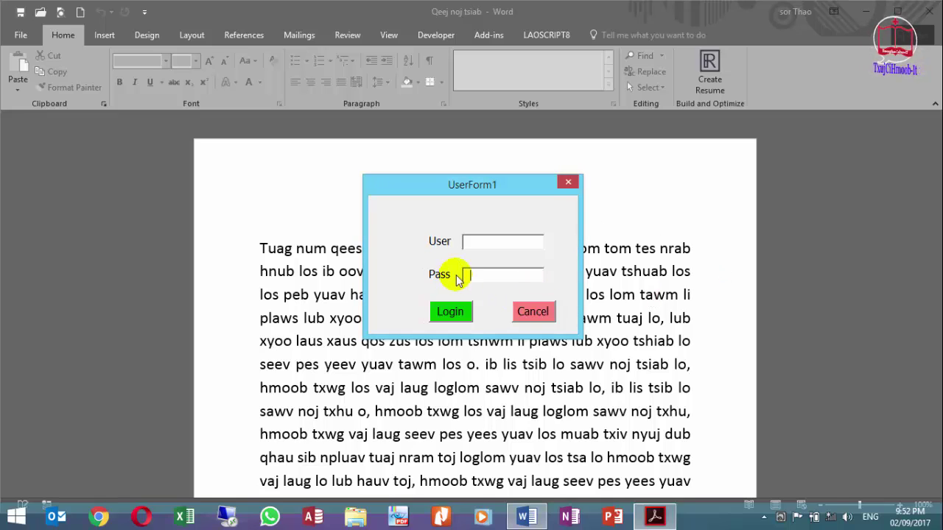
left_click(489, 243)
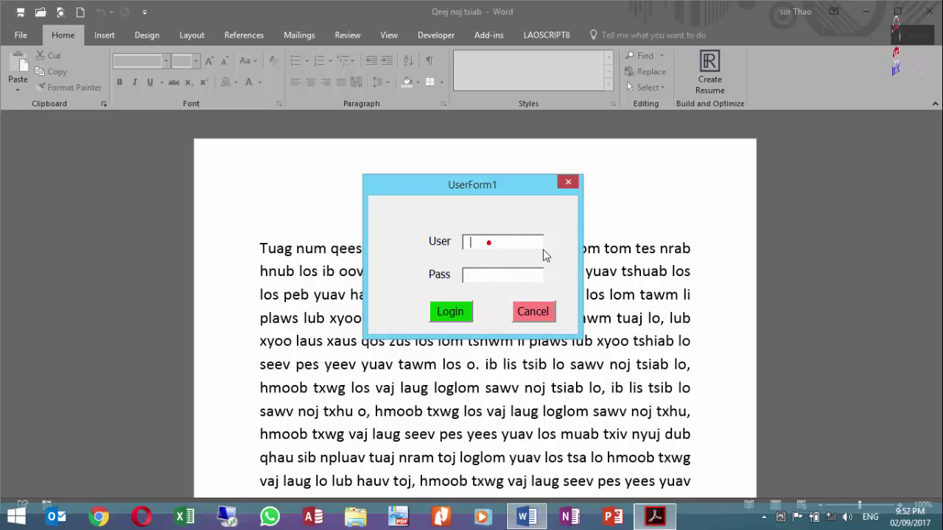
type("s")
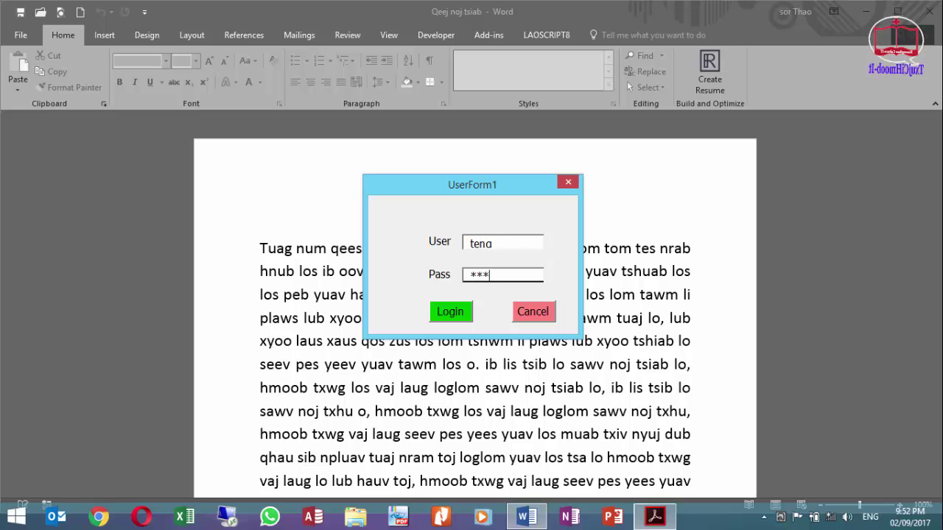
left_click(450, 311)
left_click(577, 271)
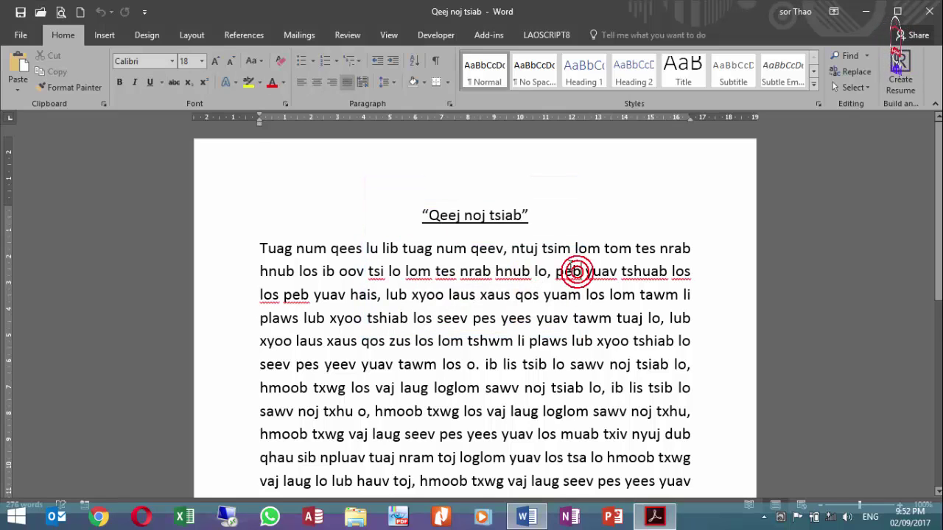
left_click(486, 178)
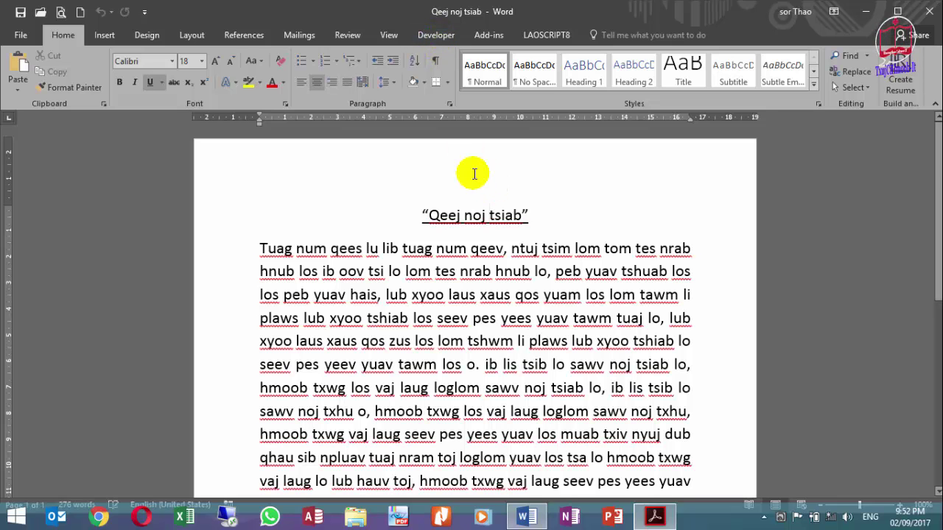
Add Application.Visible = False above UserForm1.Show in Document_Open and close the ThisDocument code
key("alt+F11")
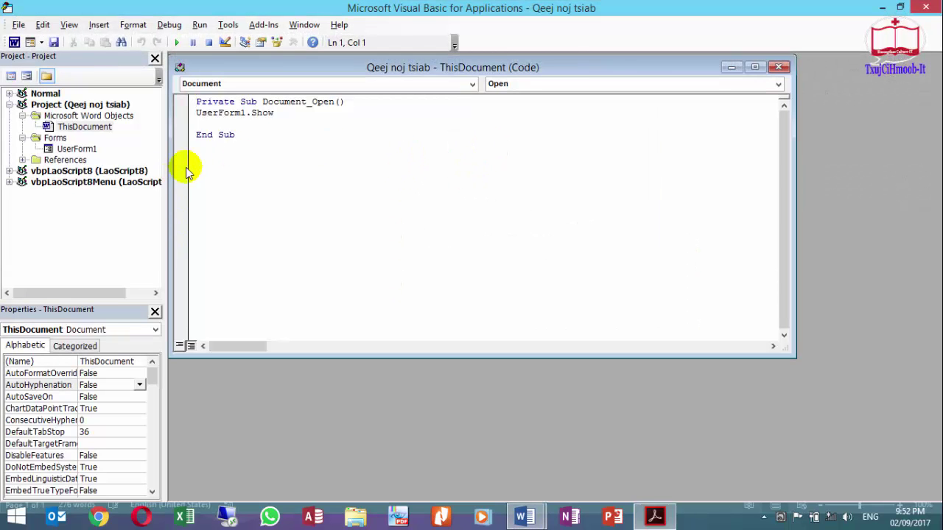
left_click_drag(196, 112, 274, 113)
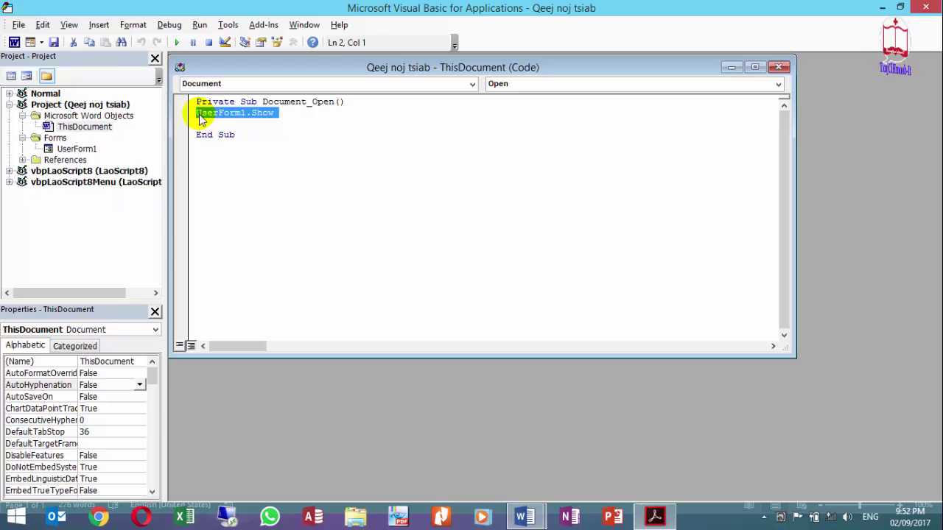
left_click(199, 114)
key("Return")
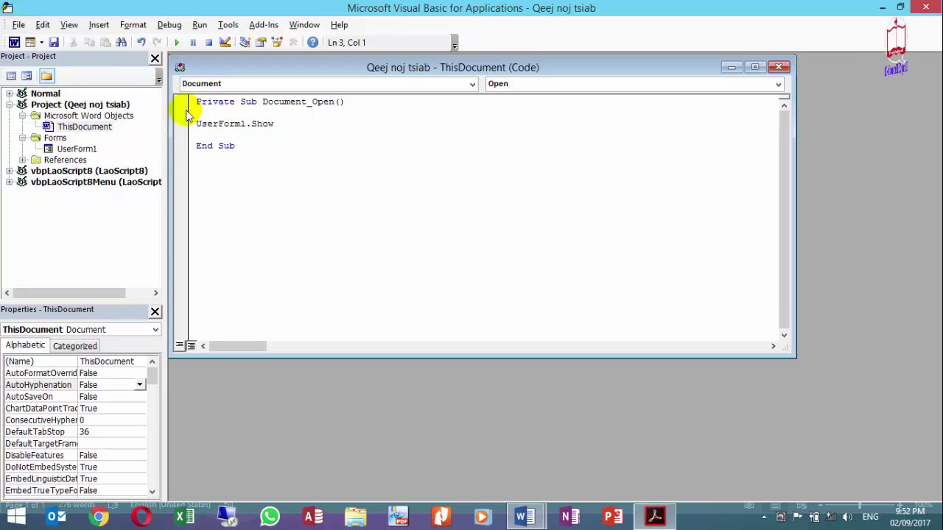
left_click(203, 112)
type("application")
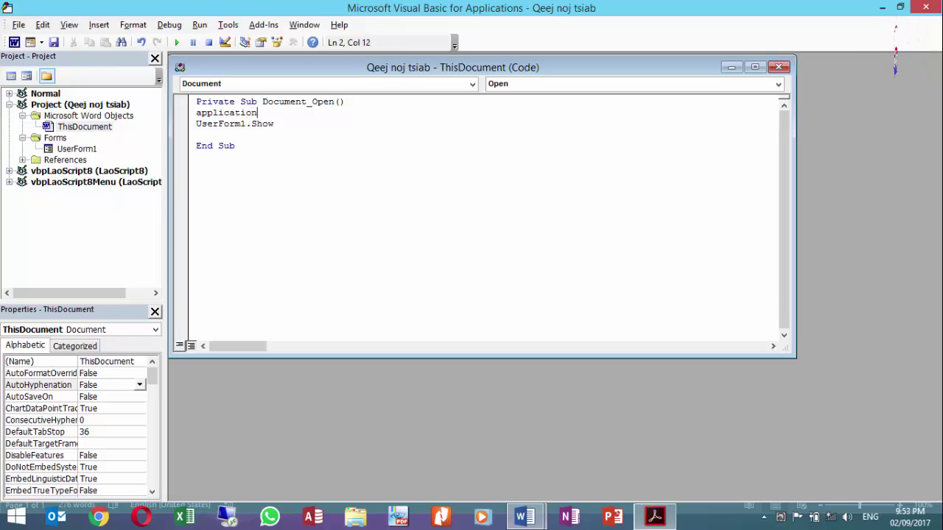
type(".")
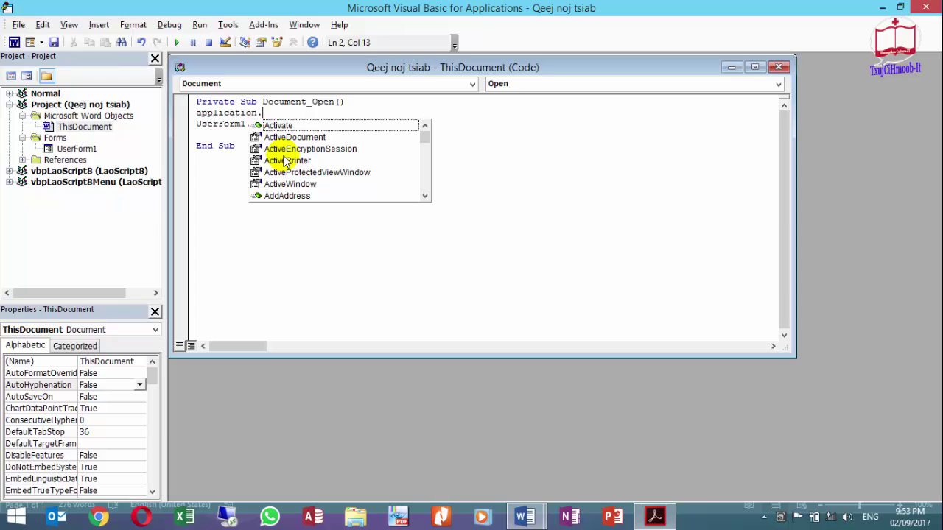
type("vis")
key("Tab")
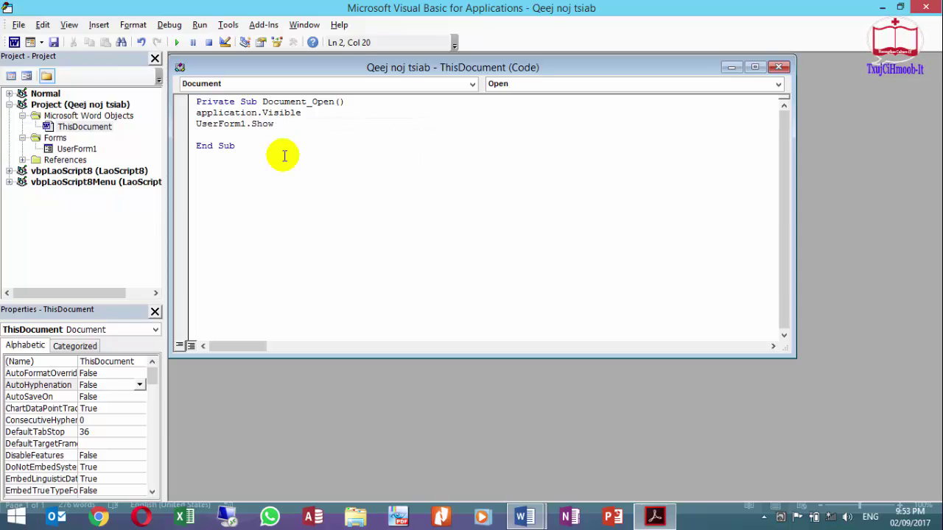
type("=fa")
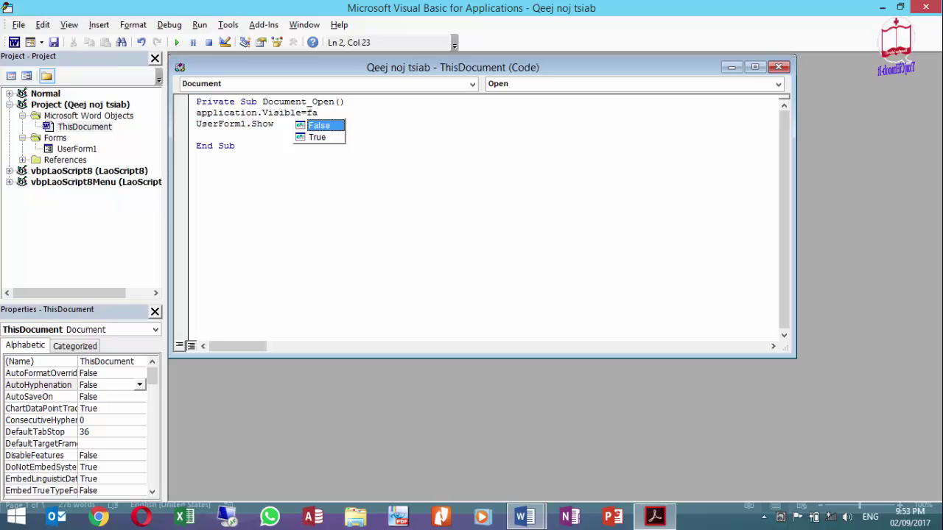
key("Tab")
left_click(343, 148)
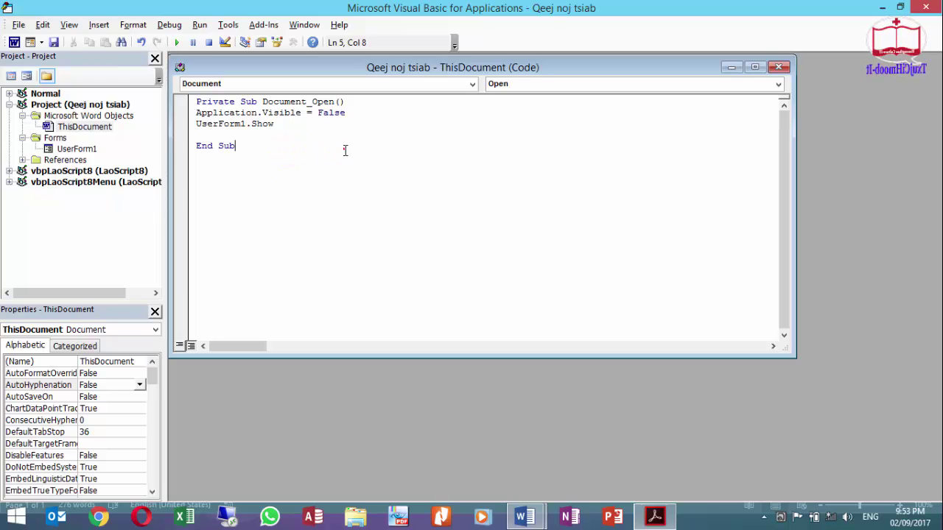
left_click(778, 67)
Add Application.Visible = True before Unload Me in the Login button's click code
double_click(76, 149)
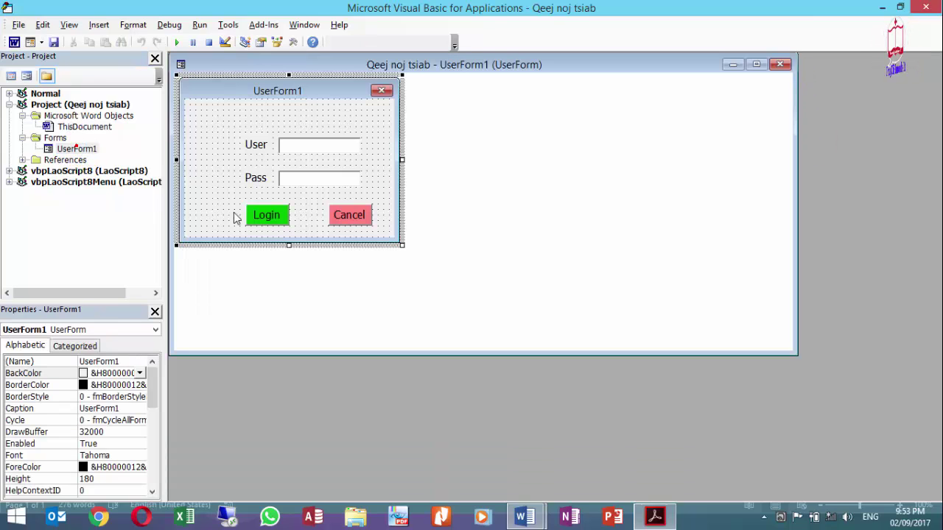
double_click(266, 216)
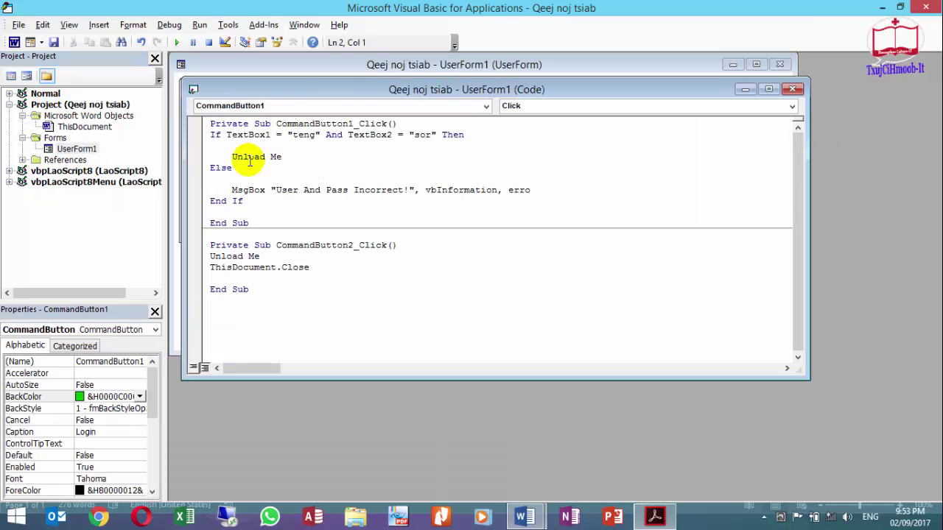
left_click(233, 146)
type("application")
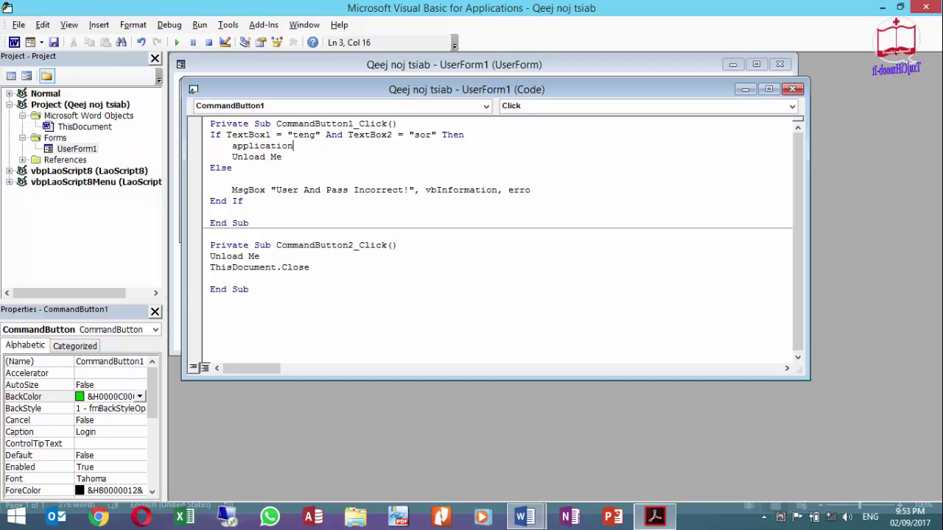
type(".vis")
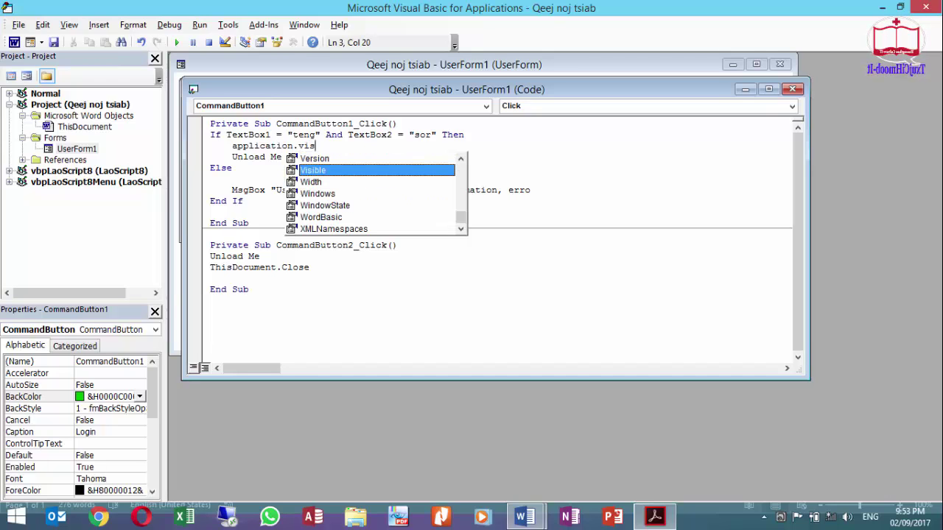
double_click(300, 172)
type("=")
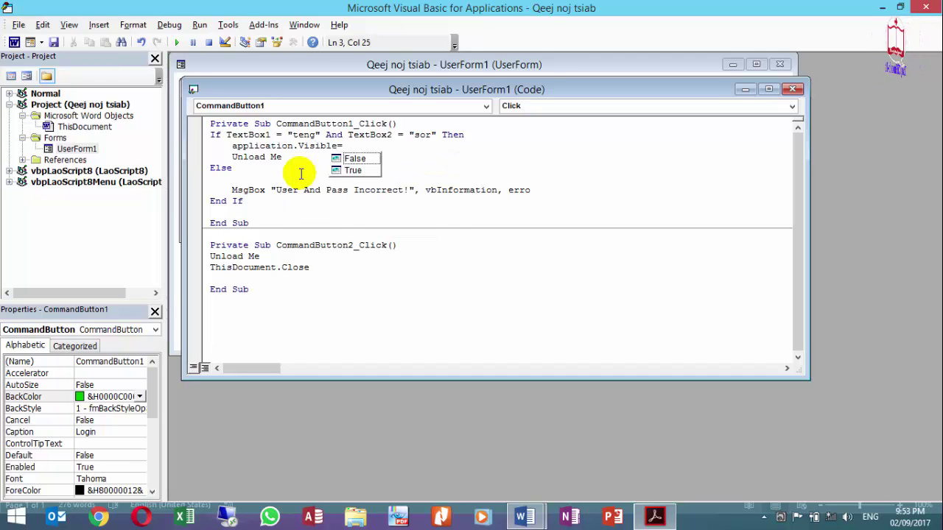
type("tr")
key("Escape")
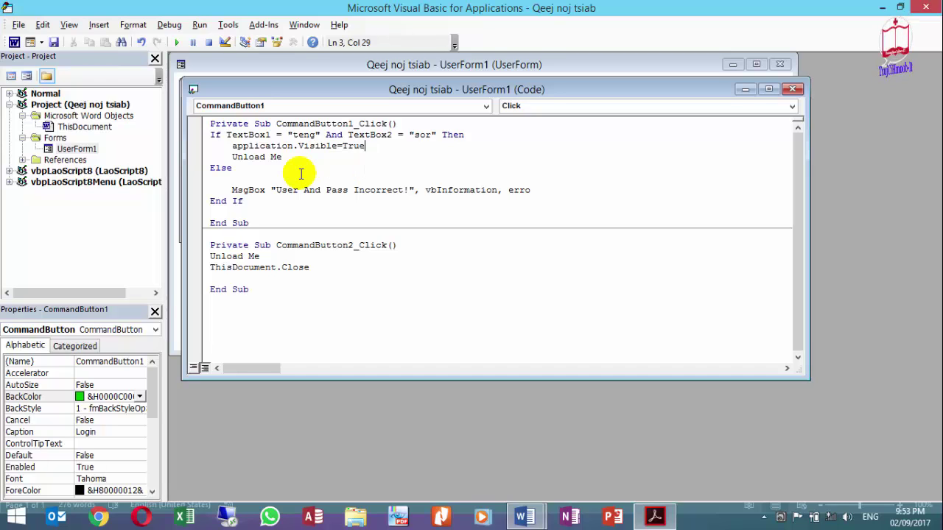
left_click(383, 190)
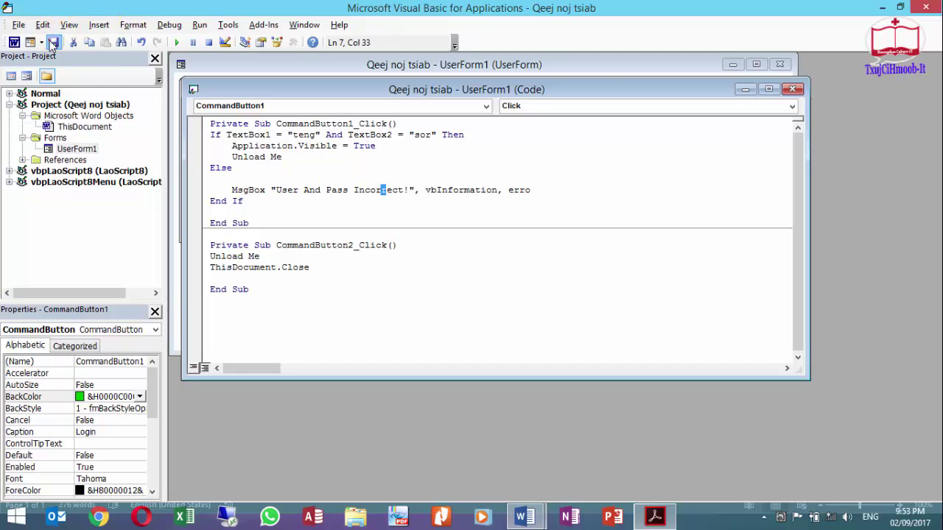
left_click(792, 89)
left_click(780, 65)
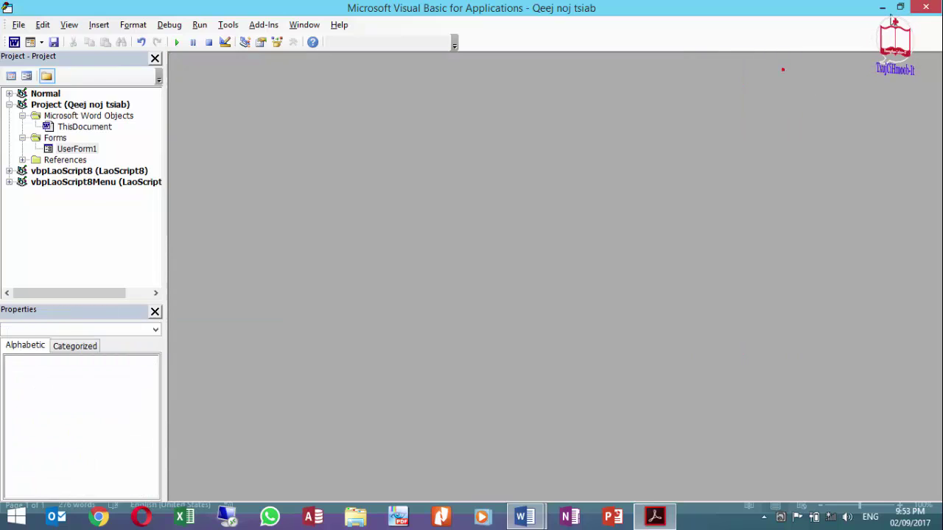
Close the editor and Word, refresh the desktop, and reopen Qeej noj tsiab
left_click(923, 12)
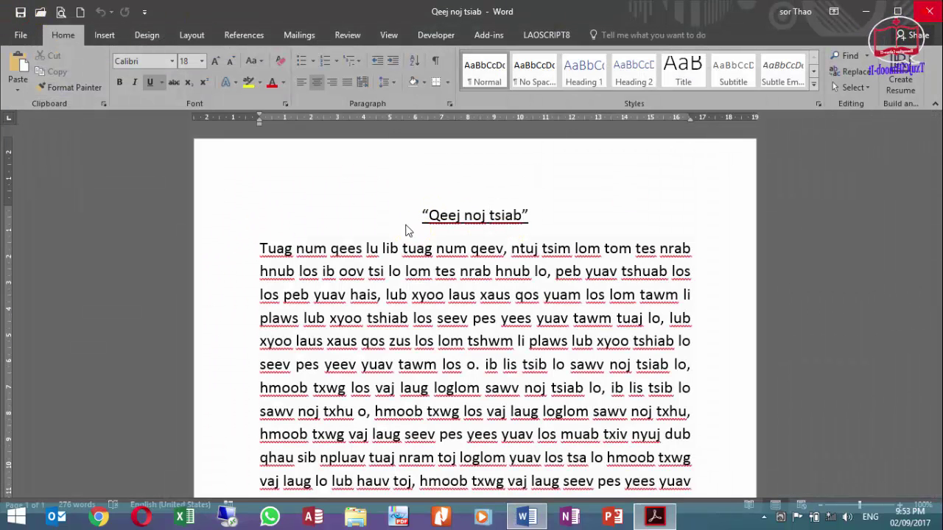
key("alt+F4")
right_click(464, 214)
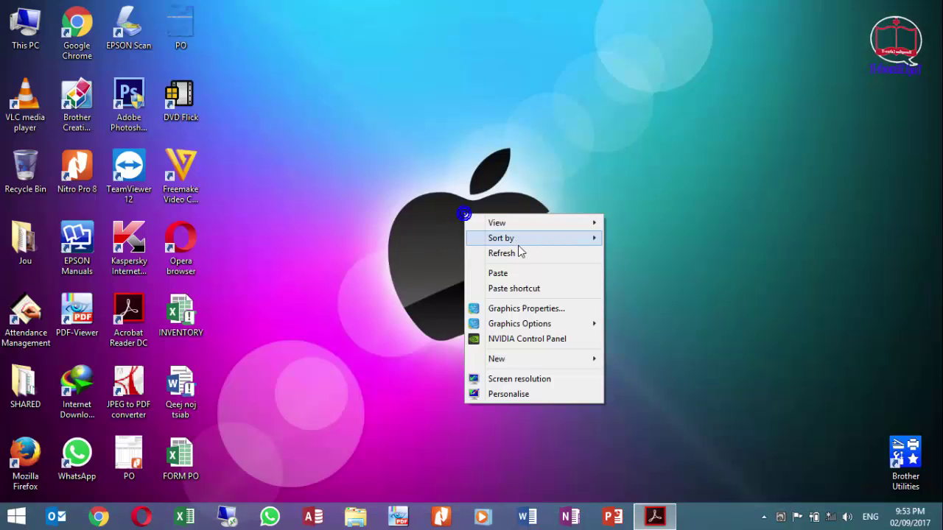
left_click(467, 250)
left_click(259, 300)
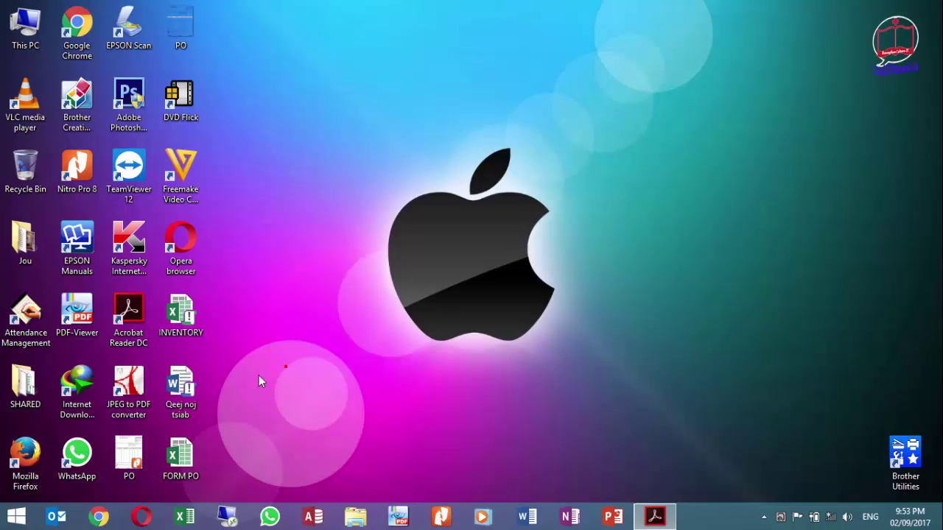
double_click(180, 390)
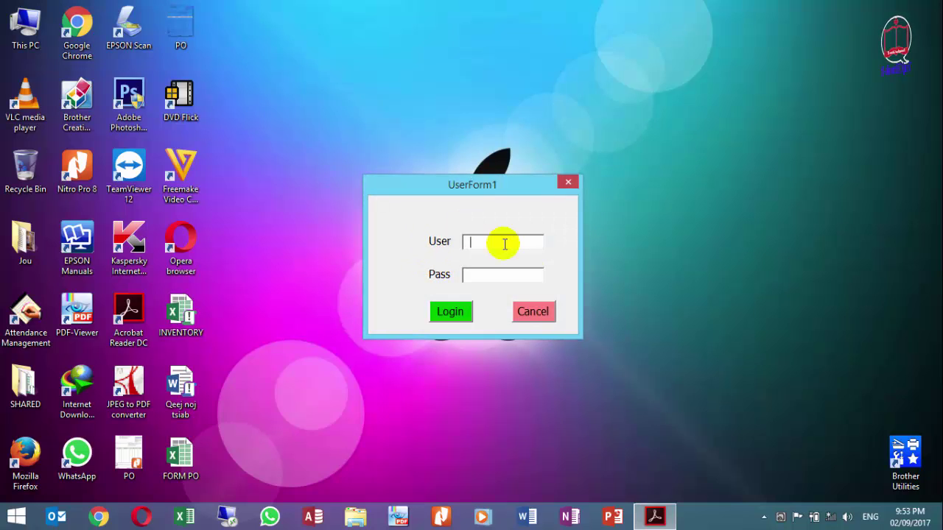
Sign in on the login form, then open the form's code with Alt+F11
left_click_drag(474, 189, 462, 205)
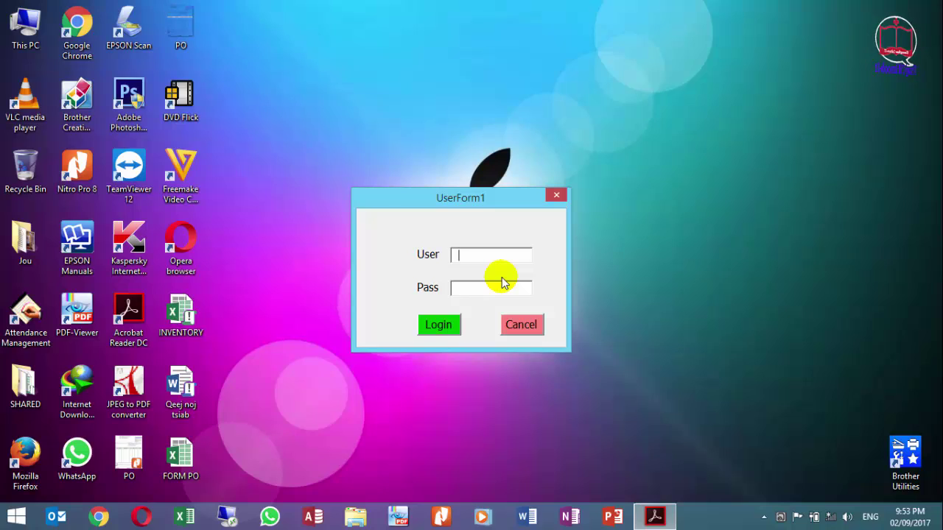
type("teng")
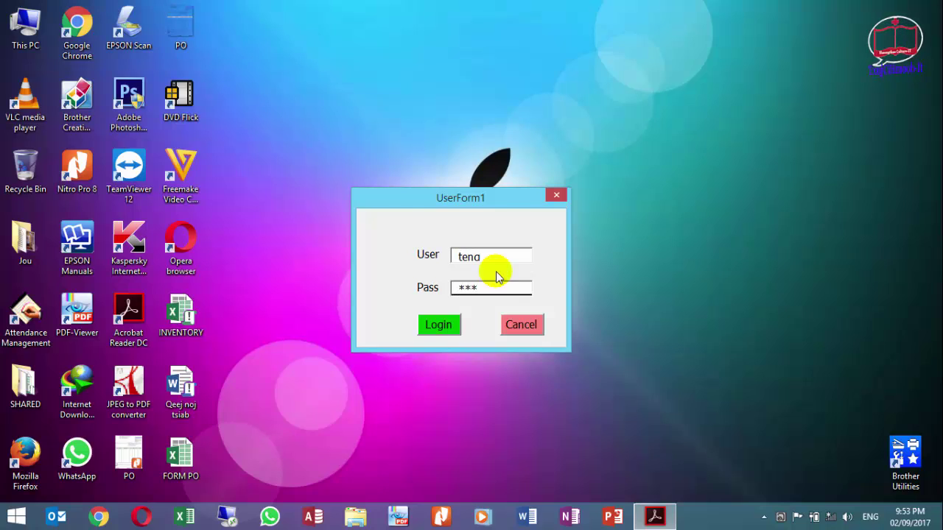
left_click(432, 324)
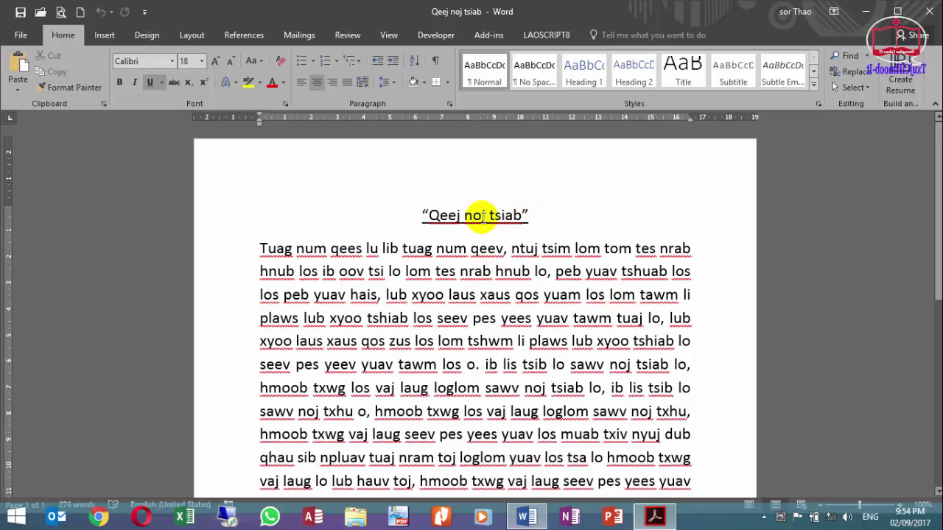
left_click(593, 389)
key("alt")
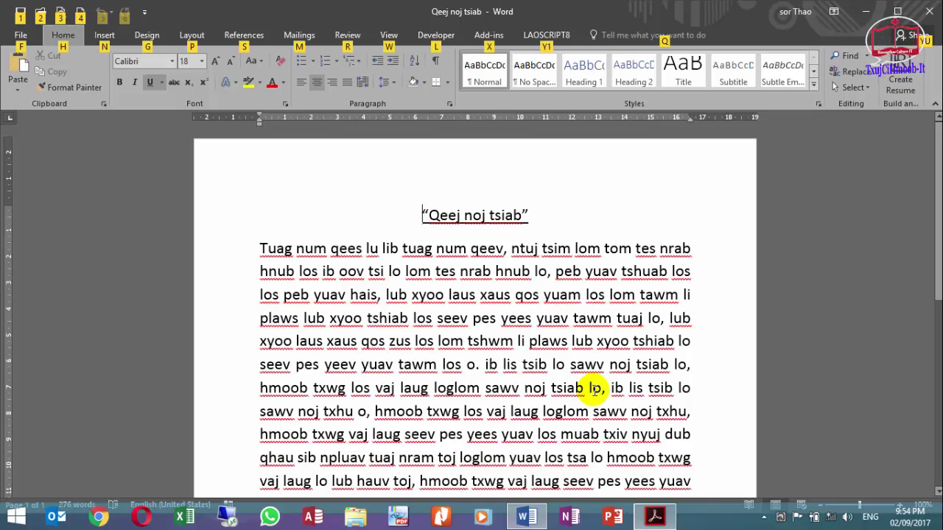
left_click(554, 328)
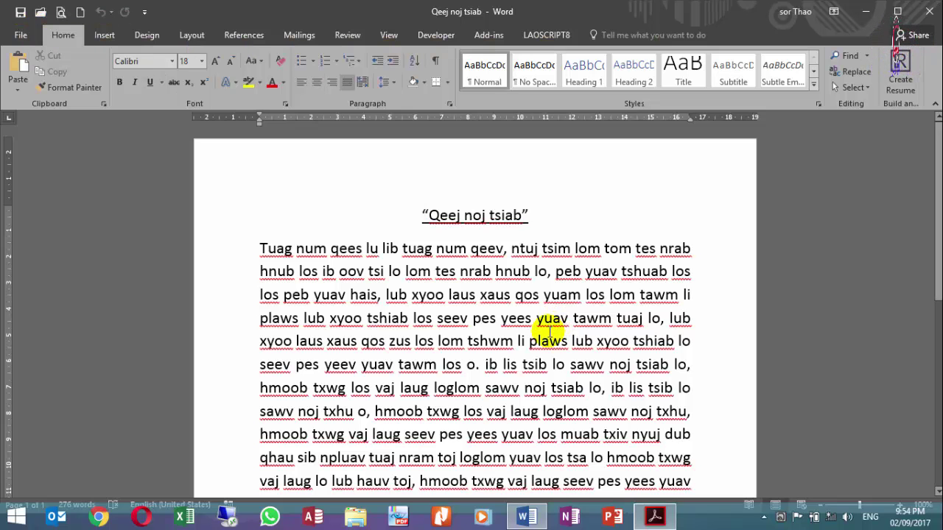
key("alt+F11")
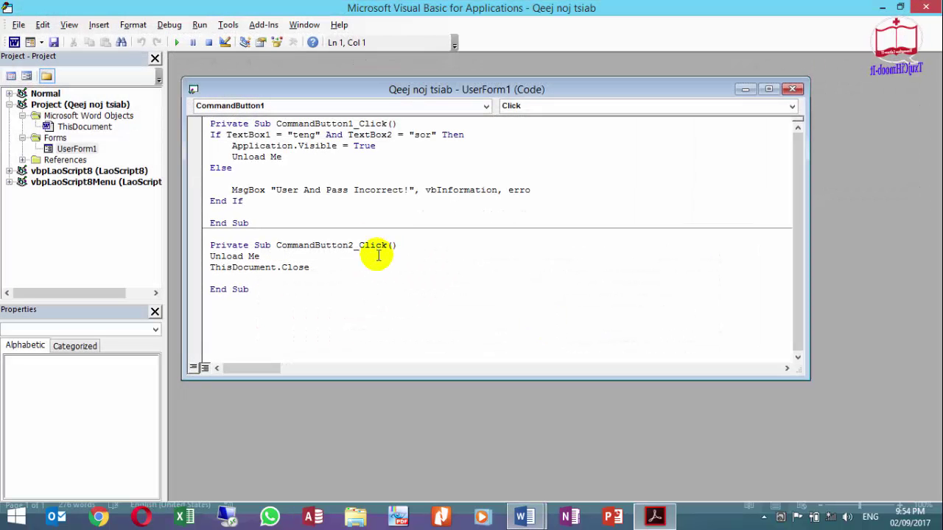
Replace the expected username and password strings in the login If line, then close the code
left_click_drag(431, 135, 420, 135)
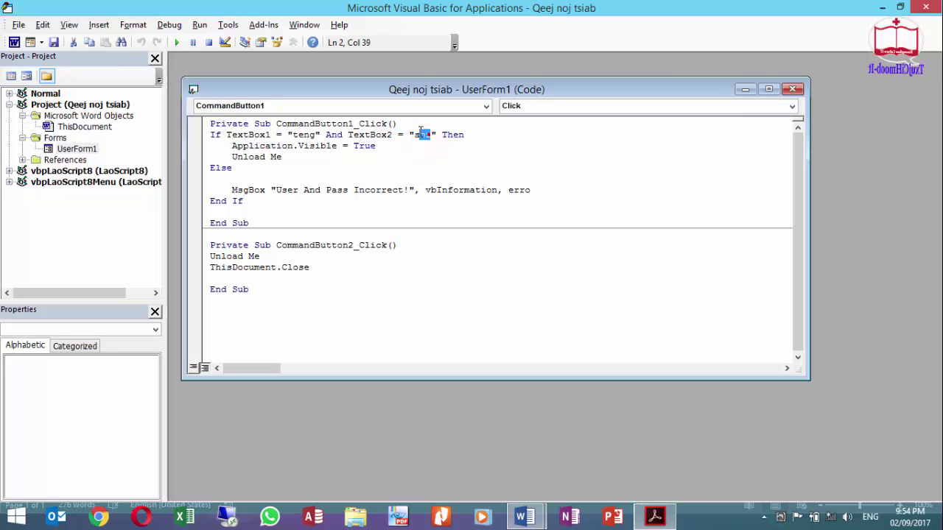
left_click(361, 135)
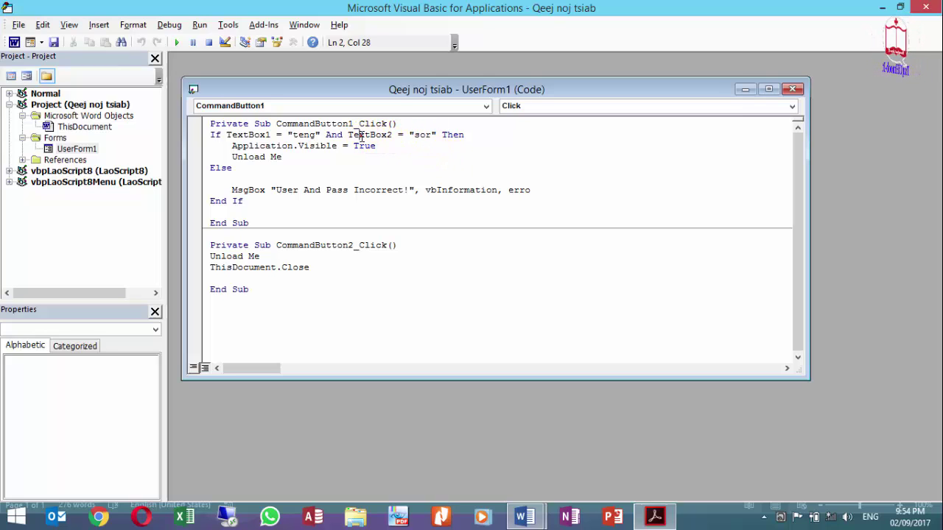
left_click(313, 135)
key("BackSpace")
key("BackSpace")
key("BackSpace")
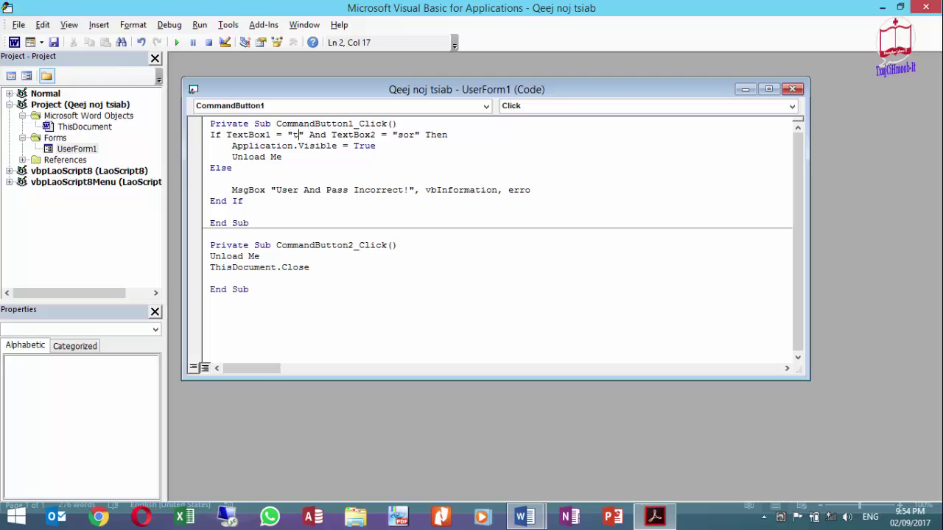
key("BackSpace")
type("sor")
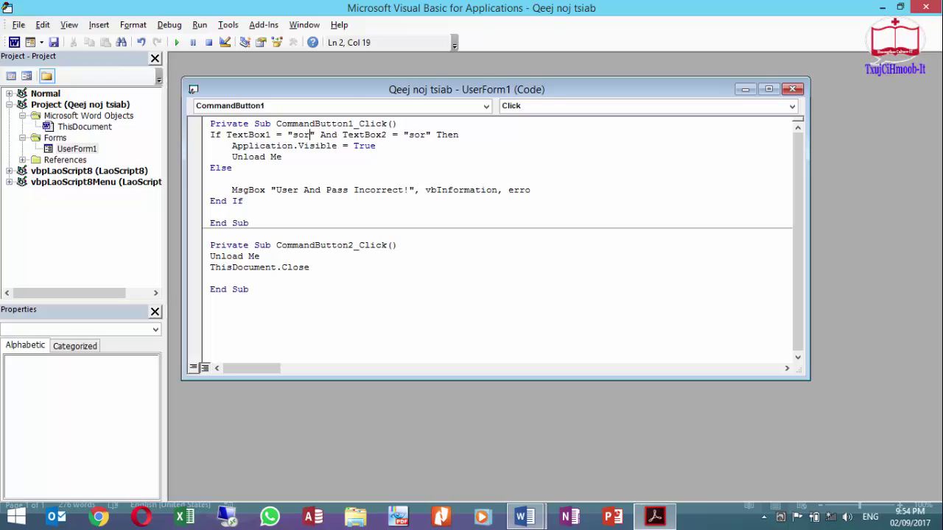
double_click(417, 135)
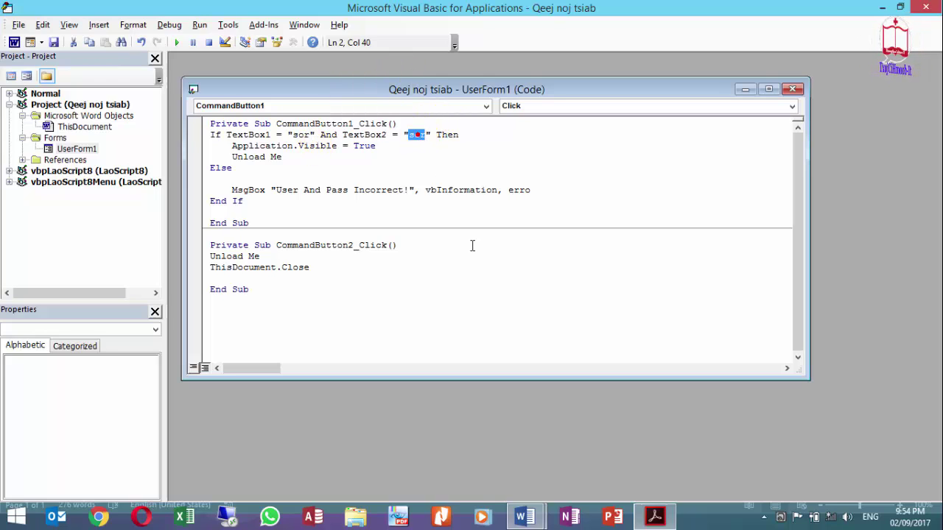
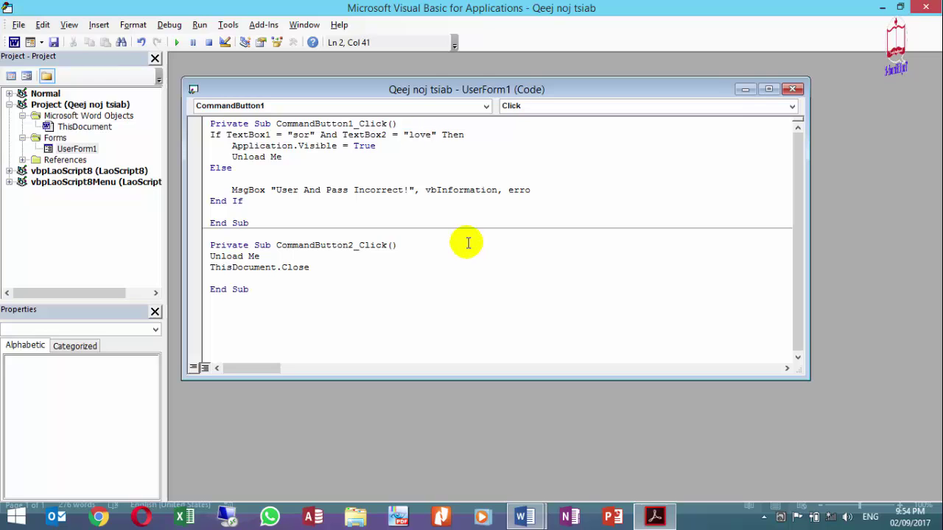
left_click(505, 158)
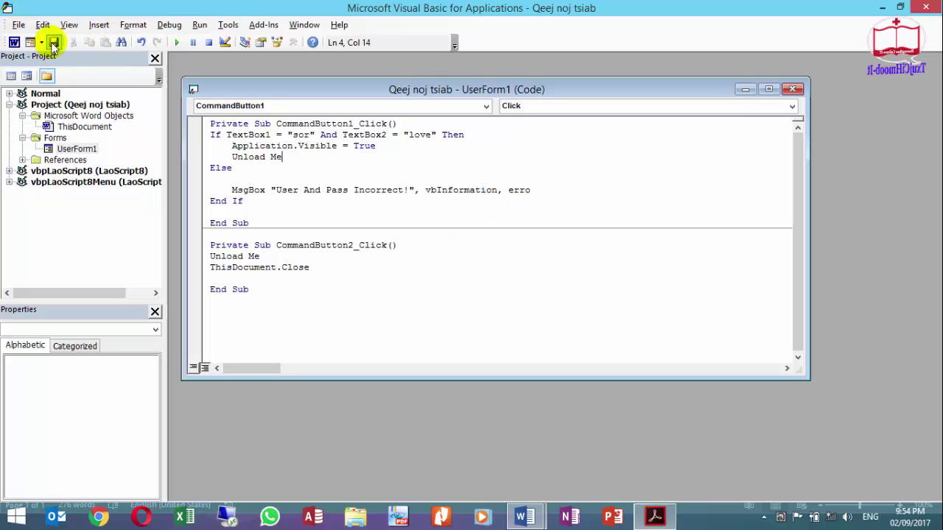
left_click(793, 90)
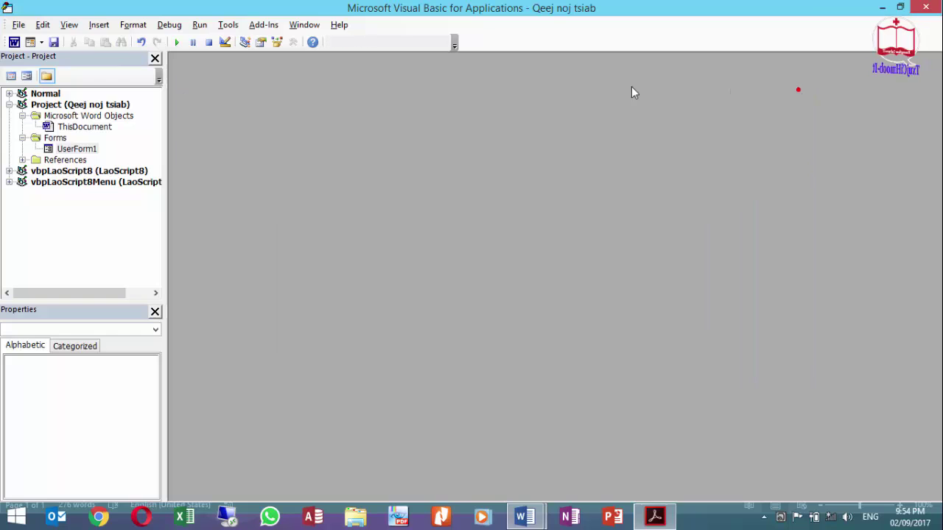
Dismiss the empty macros list and open the UserForm1 design
left_click(177, 42)
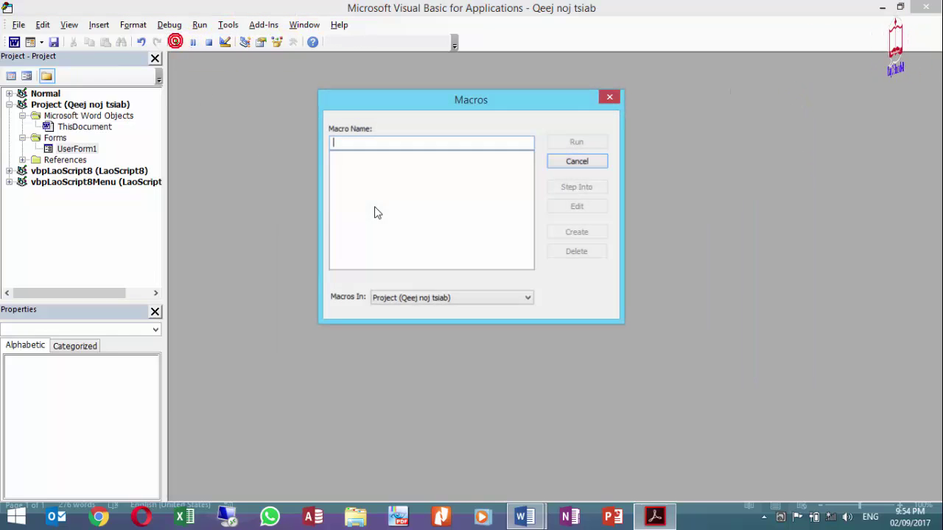
left_click(576, 161)
double_click(74, 148)
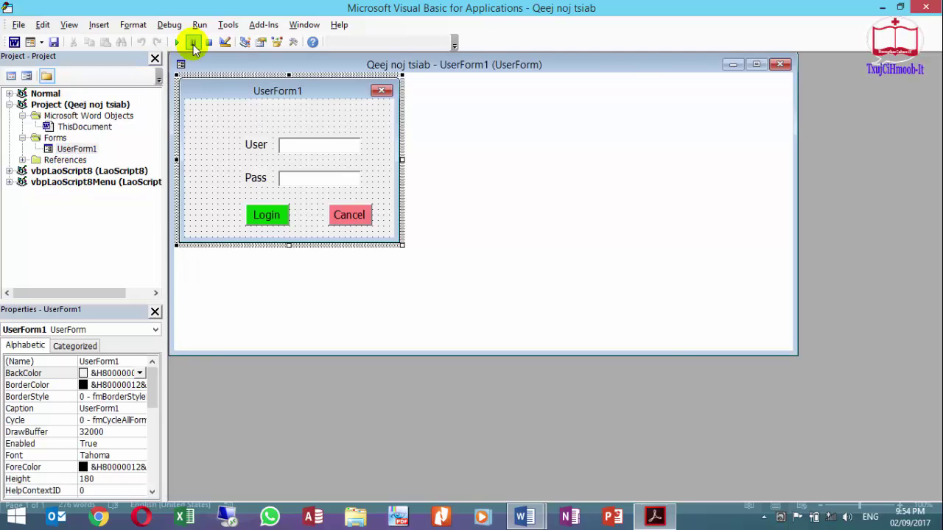
Run the login form, confirm the old credentials are rejected, then close the design window
left_click(177, 41)
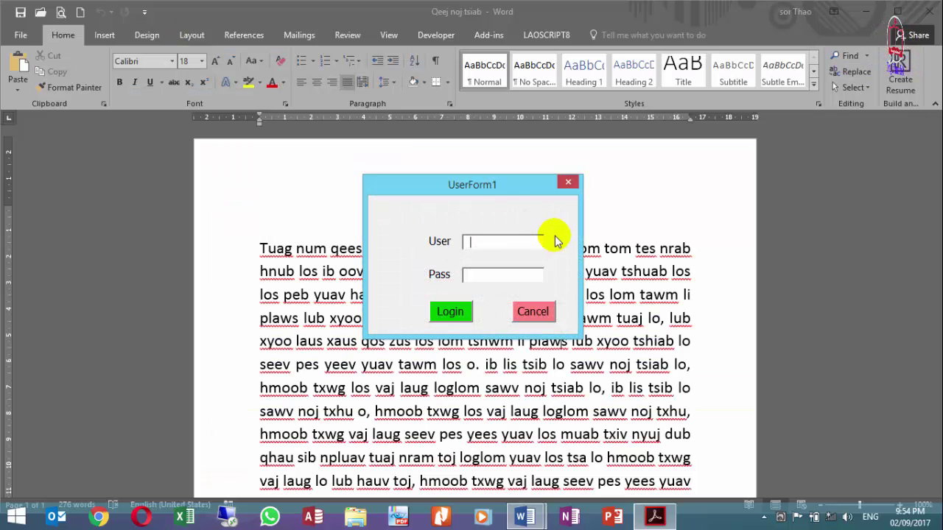
type("teng")
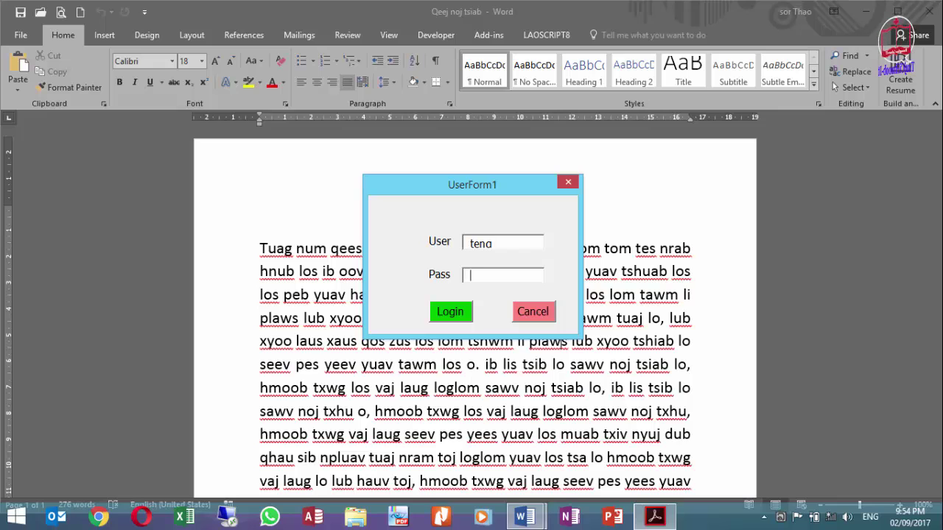
left_click(447, 311)
left_click(513, 306)
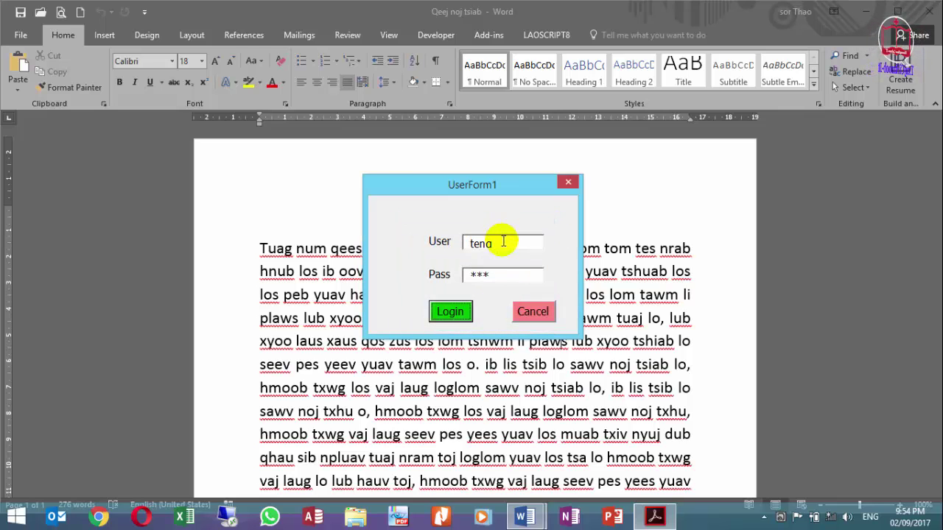
double_click(486, 242)
type("sor")
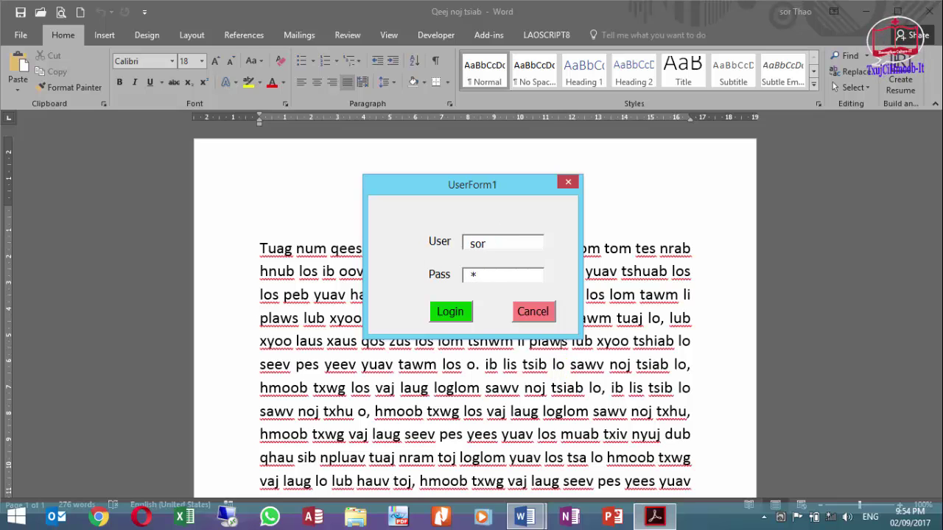
key("Tab")
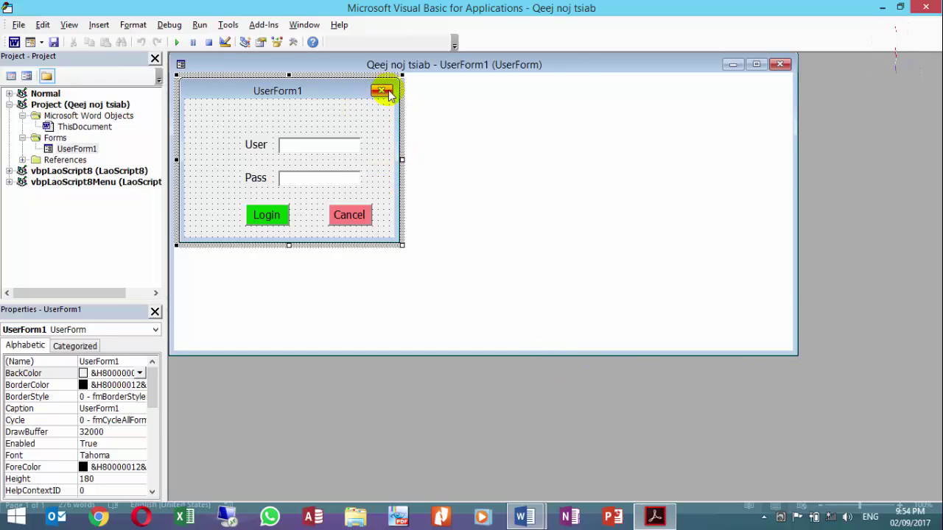
left_click(779, 64)
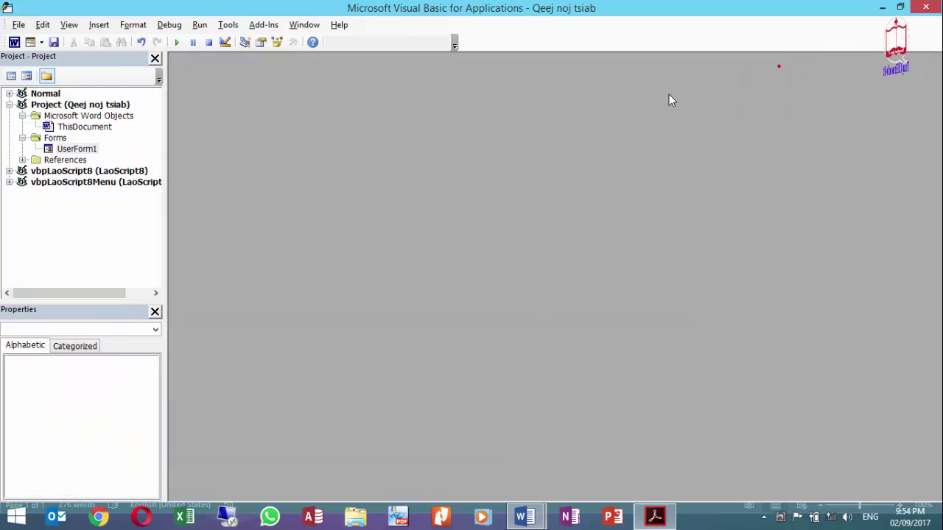
Close VBA and Word, refresh the desktop, reopen Qeej noj tsiab, and submit the login
left_click(936, 9)
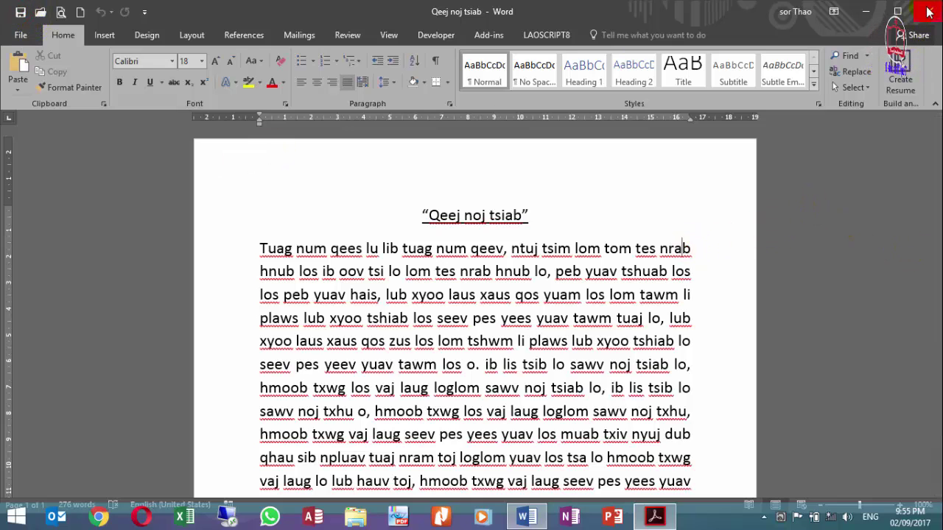
key("alt+F4")
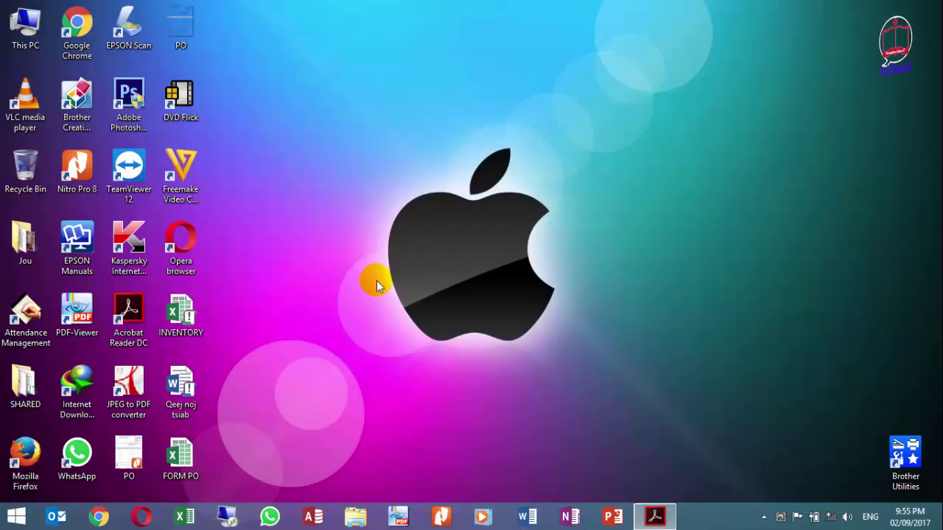
right_click(452, 244)
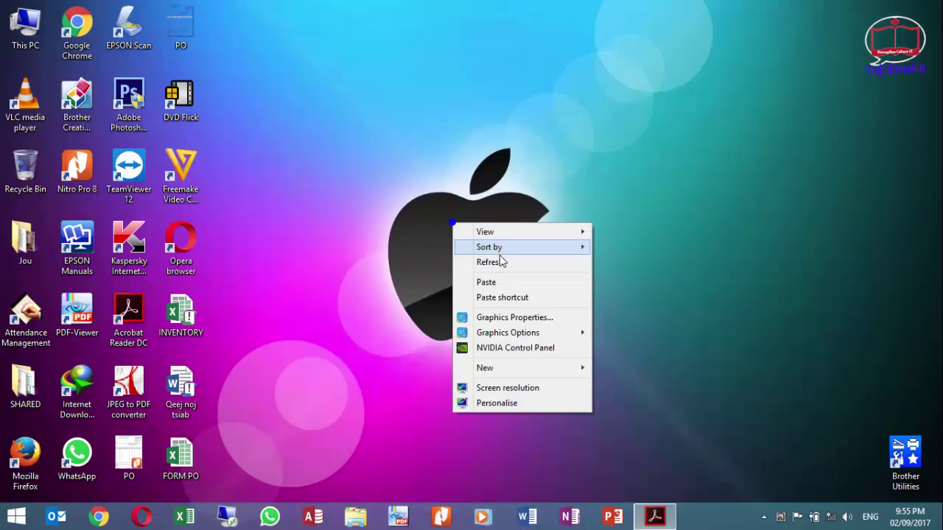
left_click(500, 261)
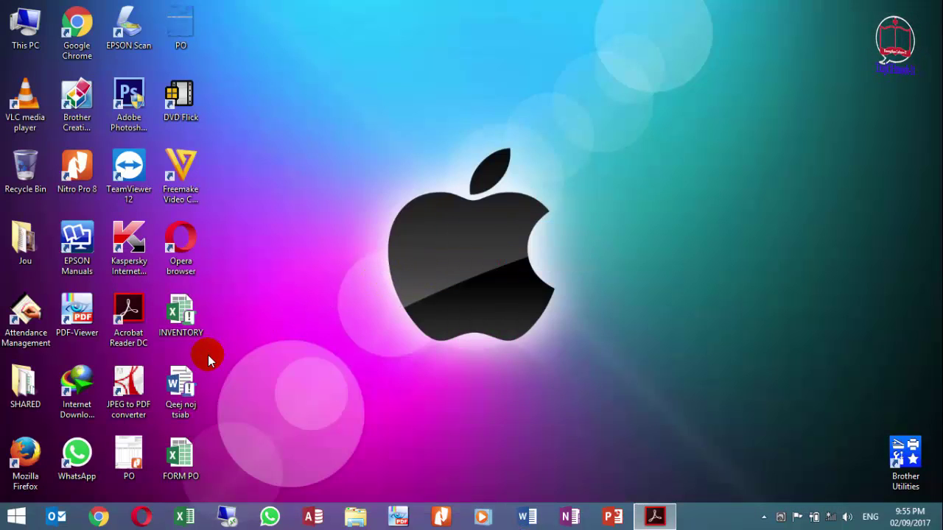
double_click(184, 386)
type("sor")
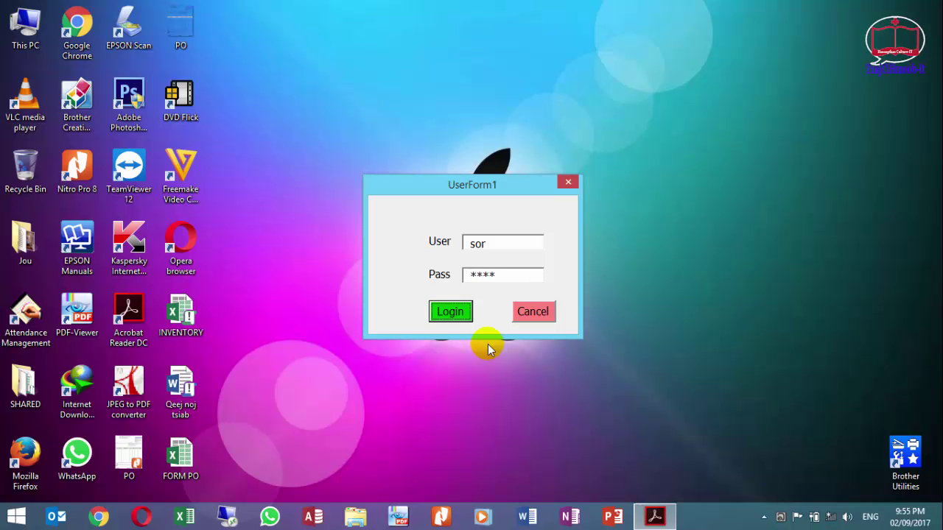
key("Return")
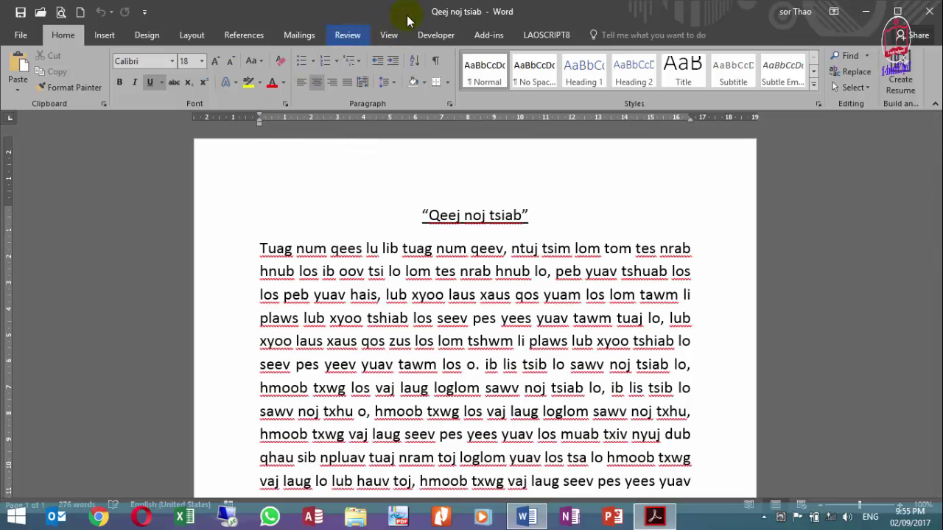
Open the Visual Basic editor and the UserForm1 design view
left_click(435, 39)
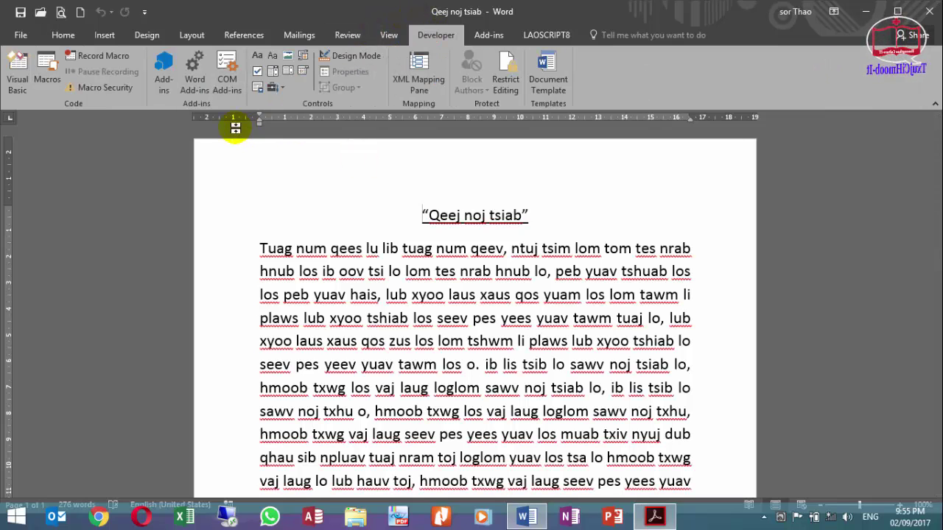
key("alt+F11")
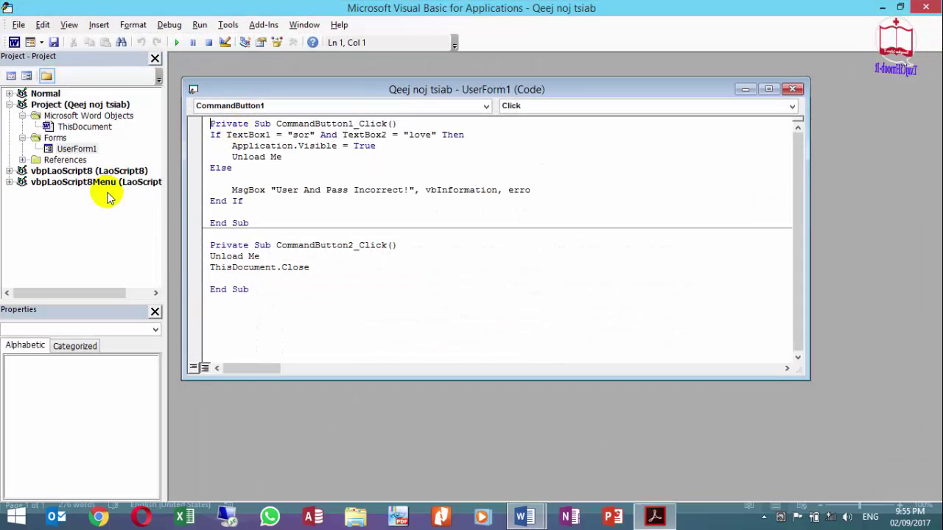
double_click(77, 149)
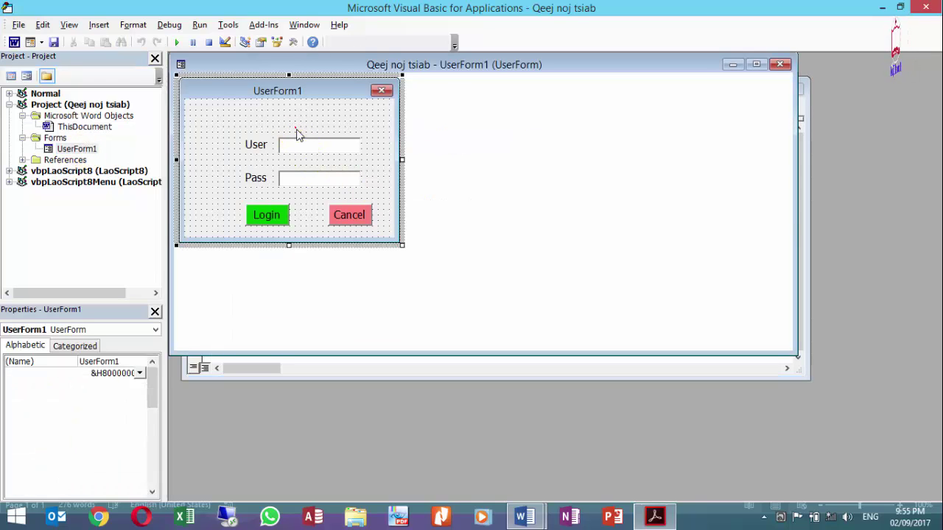
Set both User and Pass text boxes to TextAlign 2 - fmTextAlignCenter and run the form
left_click_drag(294, 130, 345, 185)
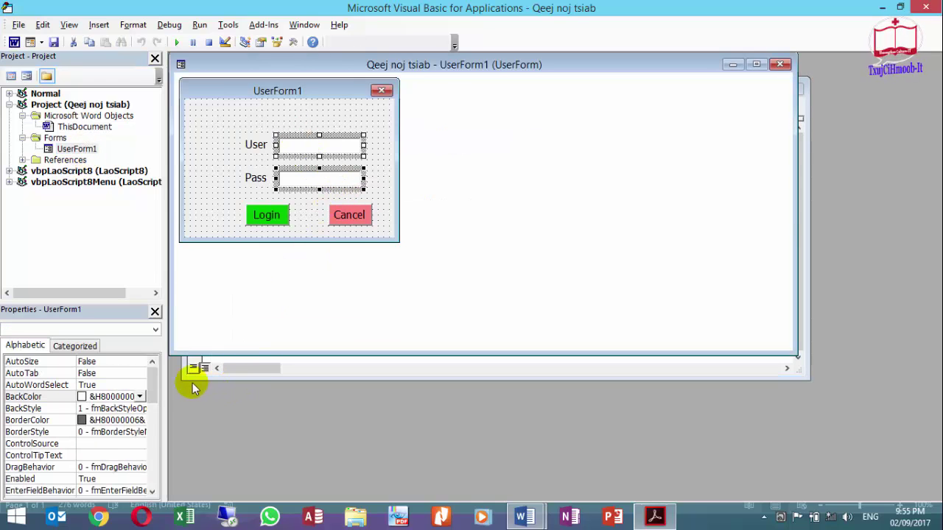
left_click_drag(154, 379, 154, 479)
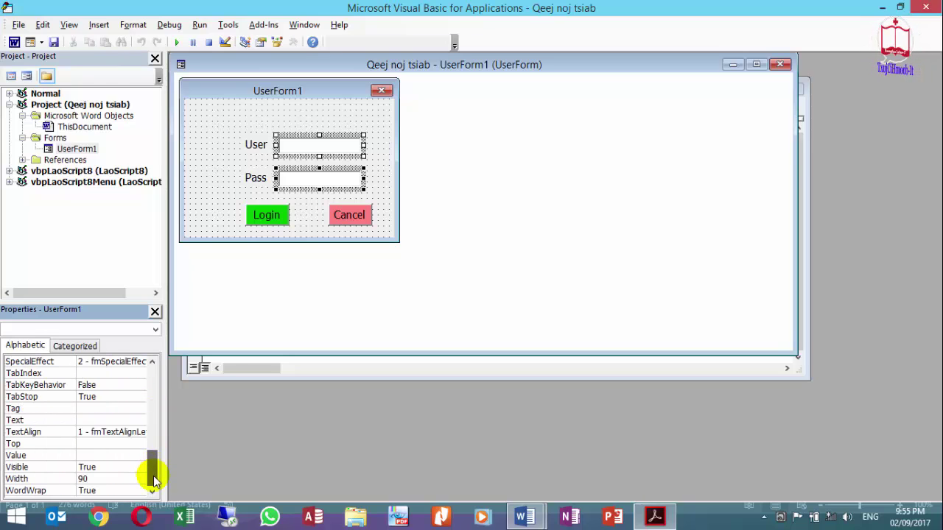
left_click(121, 432)
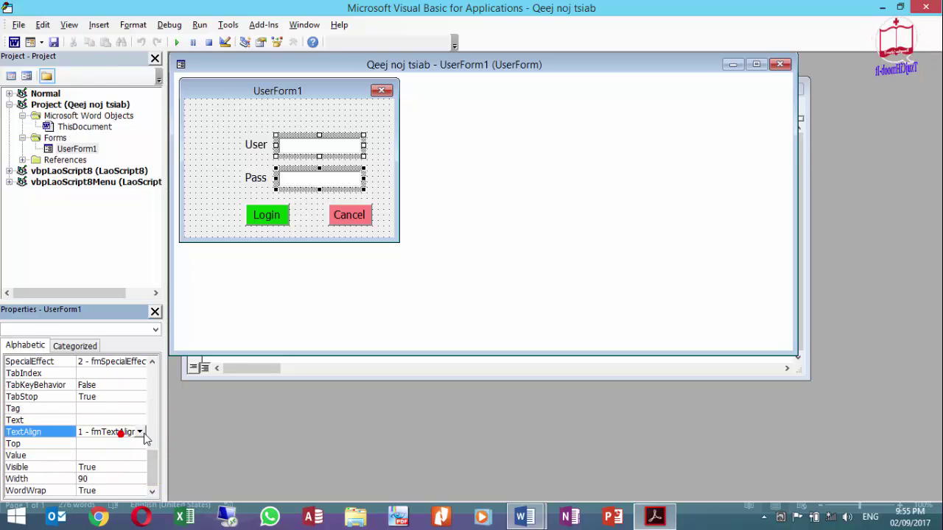
left_click(139, 432)
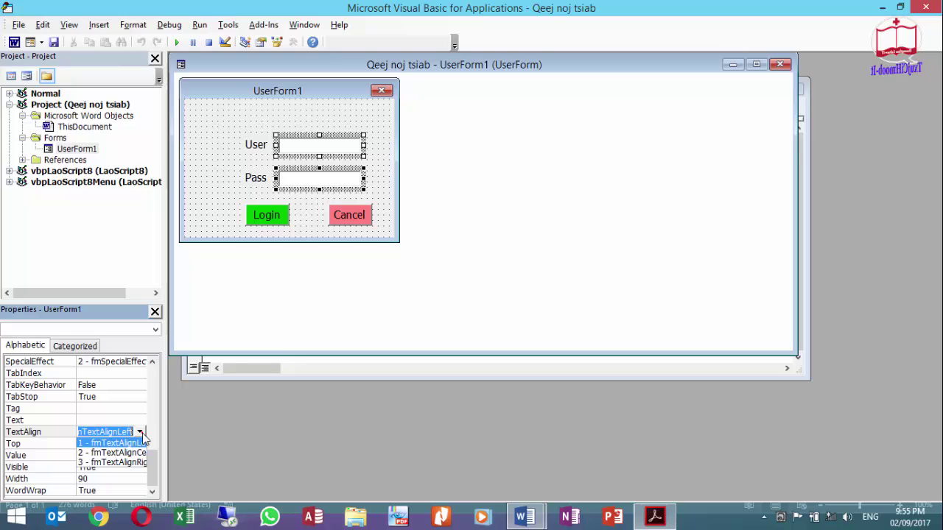
left_click(105, 454)
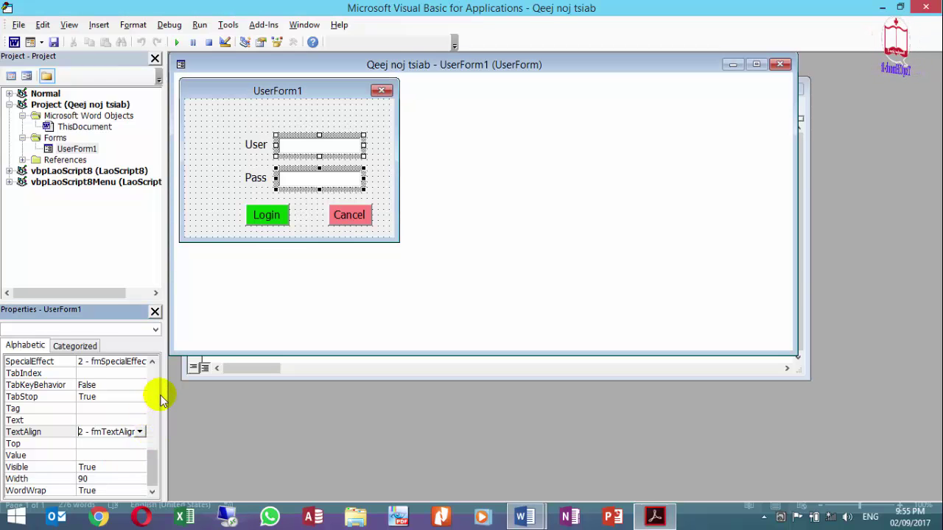
left_click_drag(162, 390, 221, 390)
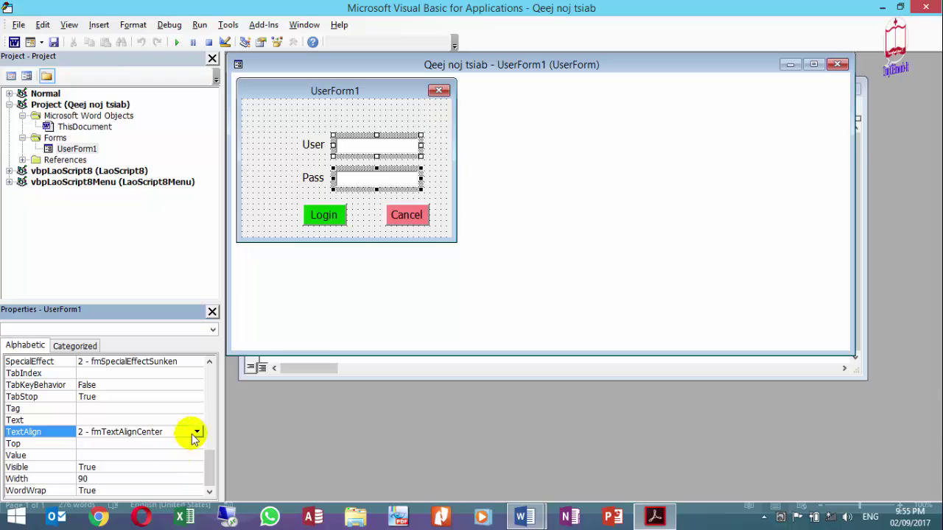
left_click(197, 433)
left_click(153, 450)
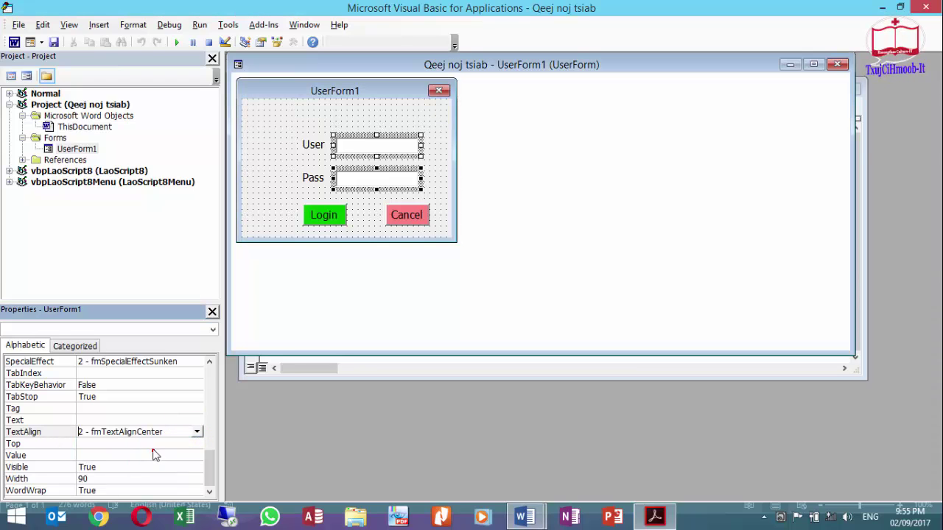
left_click(290, 119)
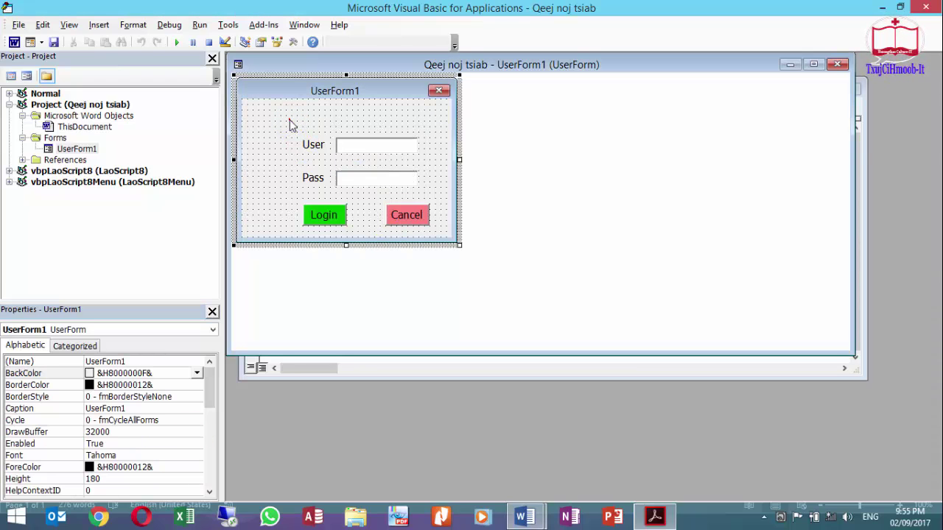
left_click(177, 42)
Submit the credentials in the running login form
left_click(513, 275)
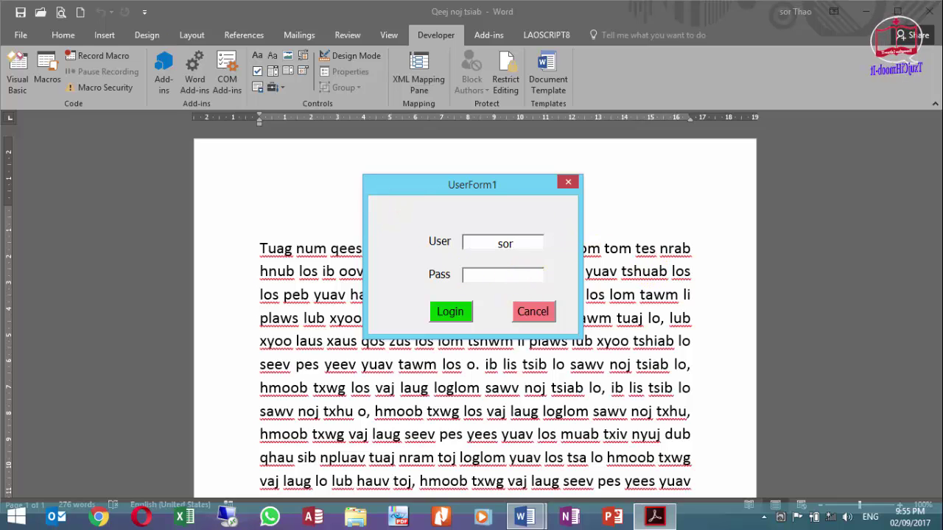
key("Tab")
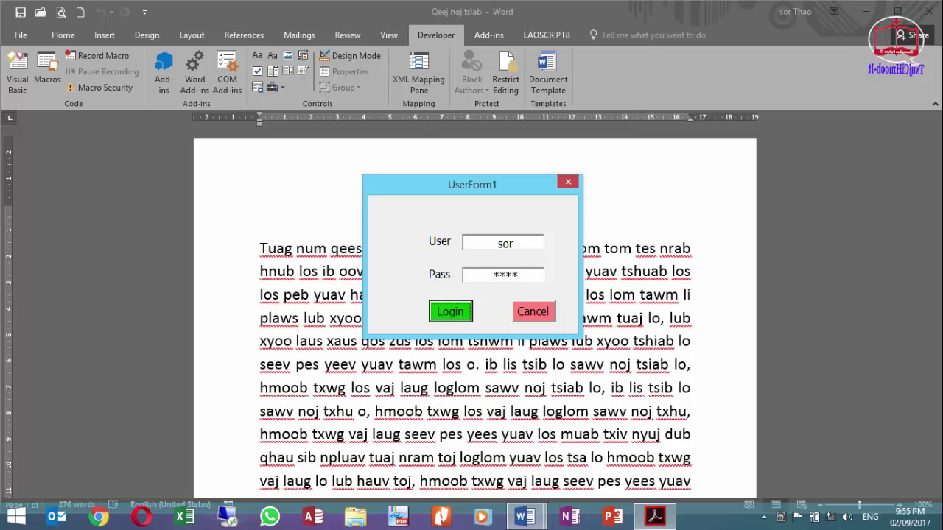
key("Return")
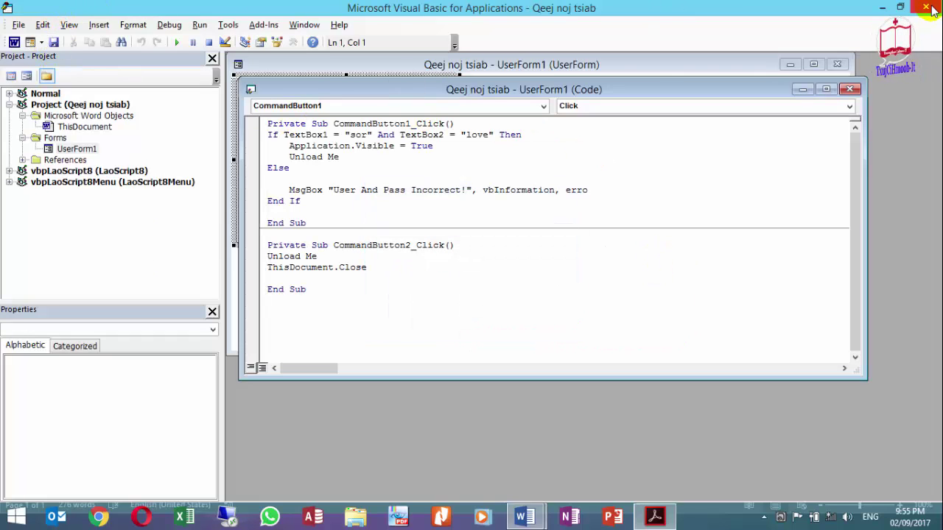
Close the form windows, editor and Word, then reopen Qeej noj tsiab and log in
left_click(849, 89)
left_click(837, 64)
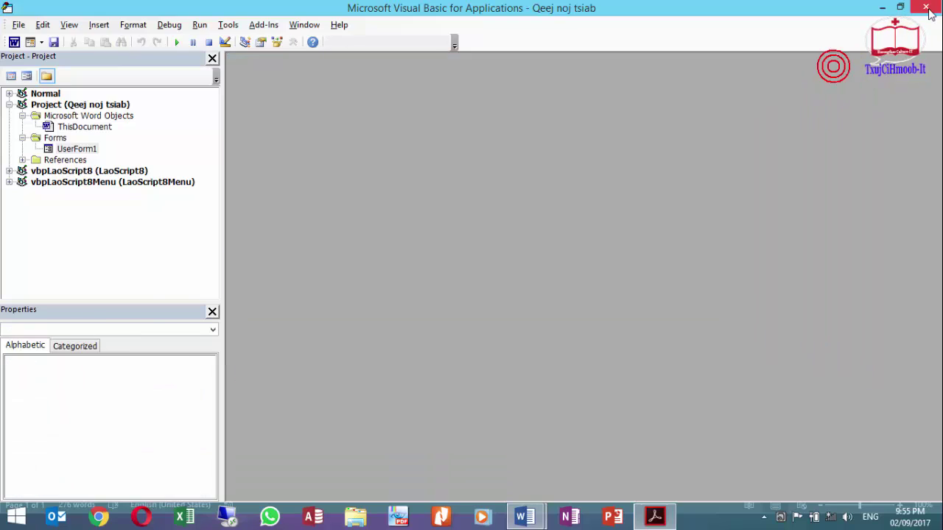
left_click(925, 6)
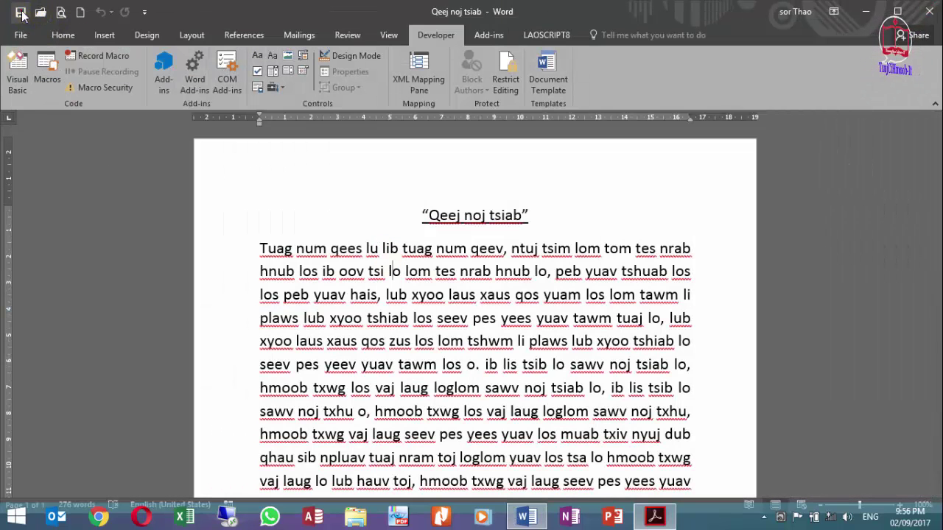
key("alt+F4")
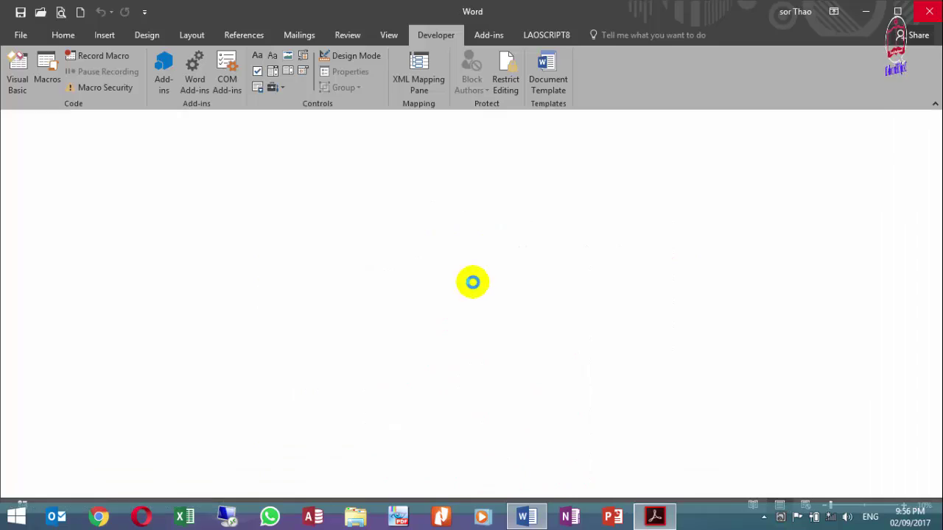
left_click(175, 400)
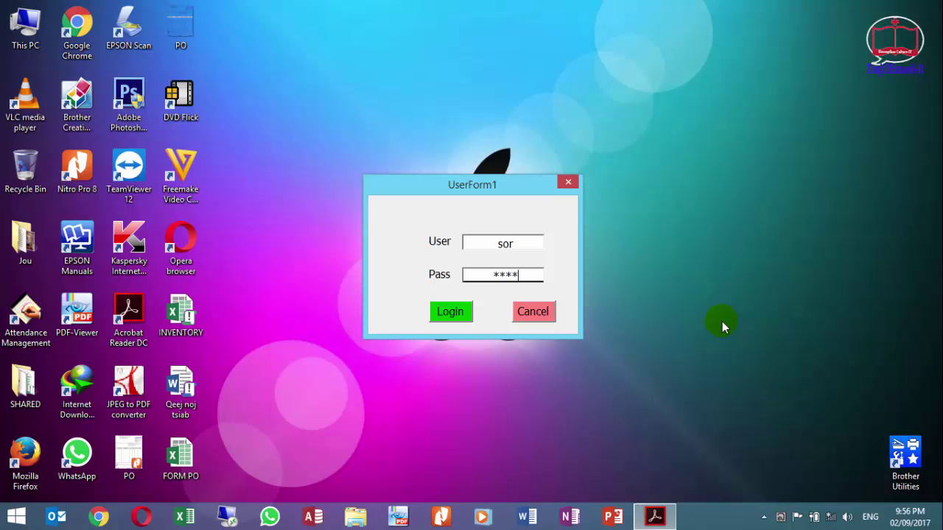
key("Return")
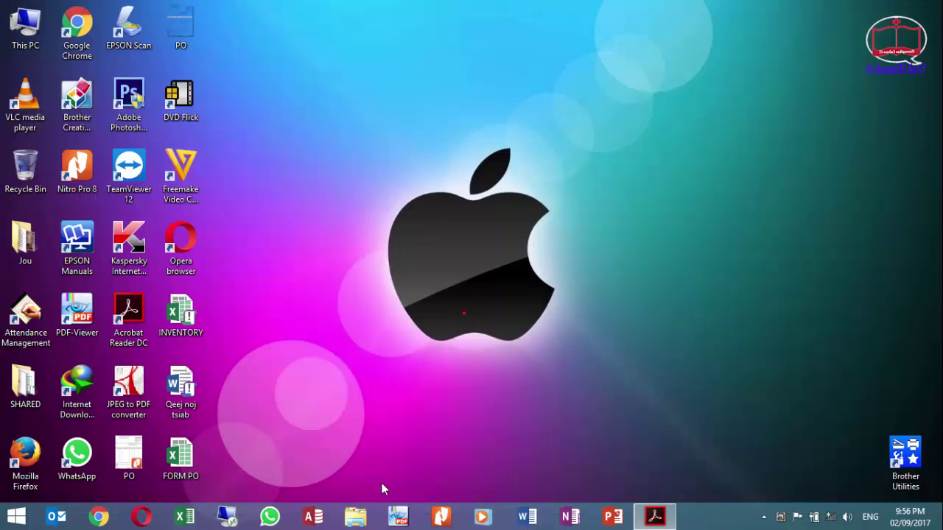
Open Emplyee System, log in on its Login Form, close Student Details, then close Access
right_click(309, 520)
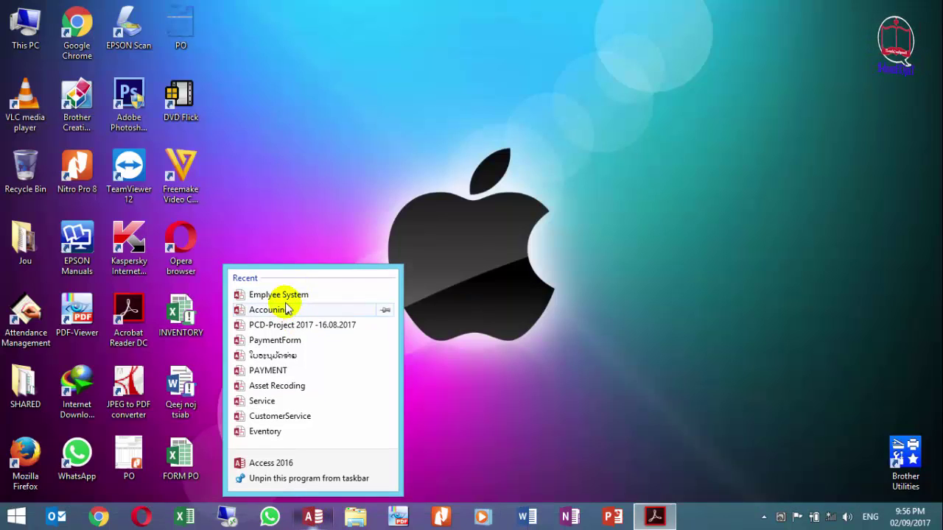
left_click(292, 296)
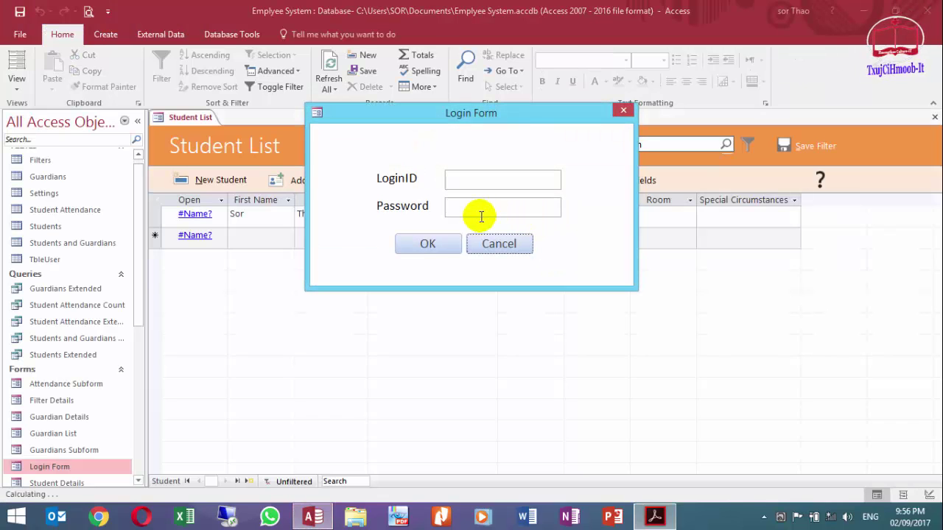
left_click(472, 177)
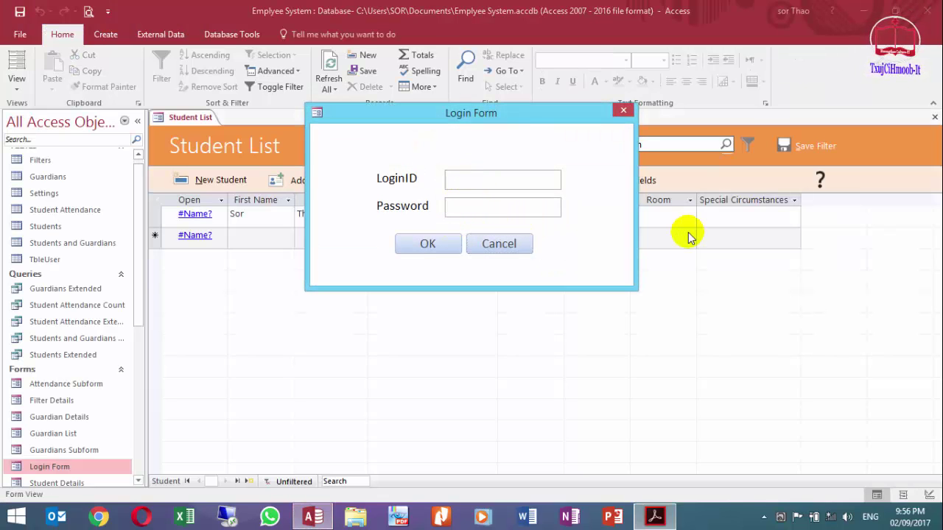
type("sor")
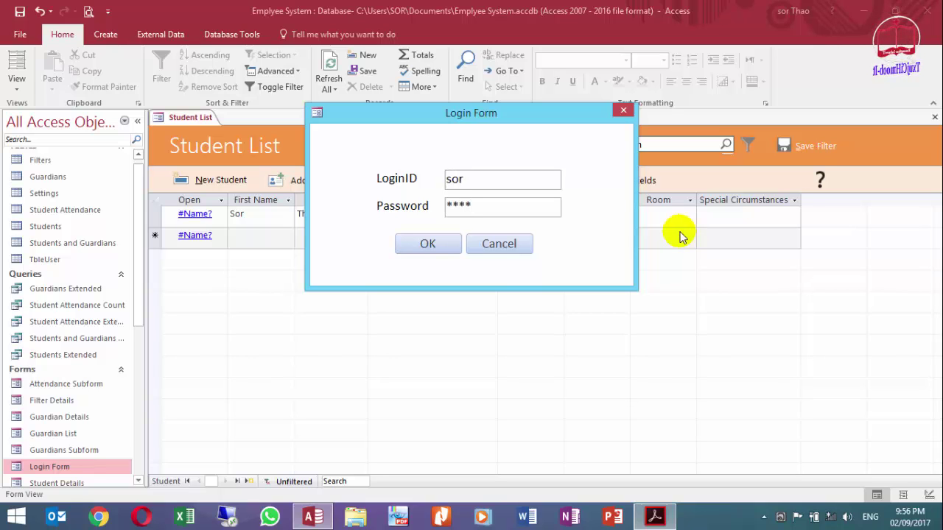
key("Return")
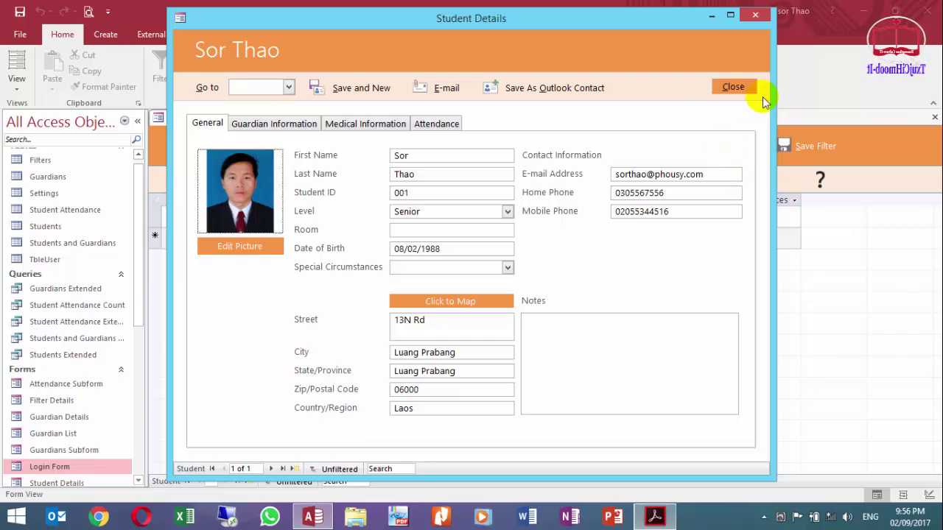
left_click(748, 87)
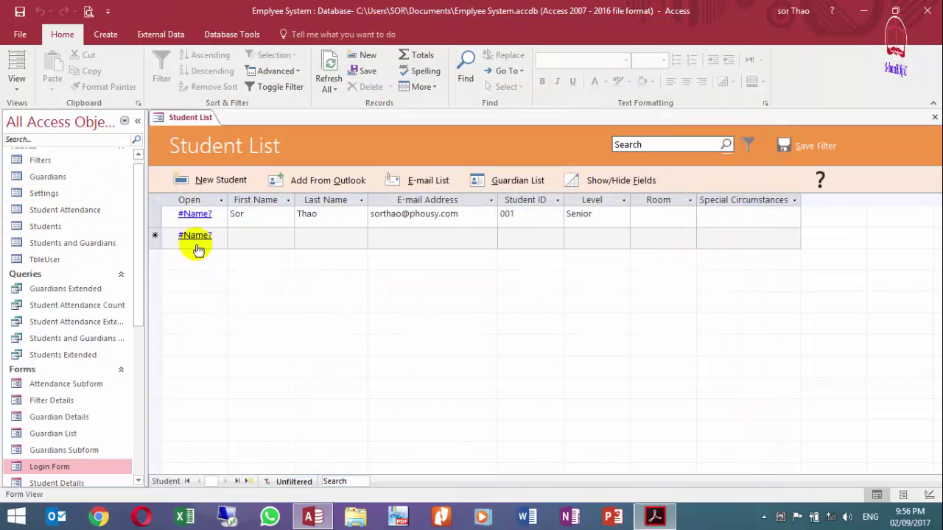
mouse_move(140, 236)
left_mouse_down()
mouse_move(142, 337)
mouse_move(134, 196)
left_mouse_up()
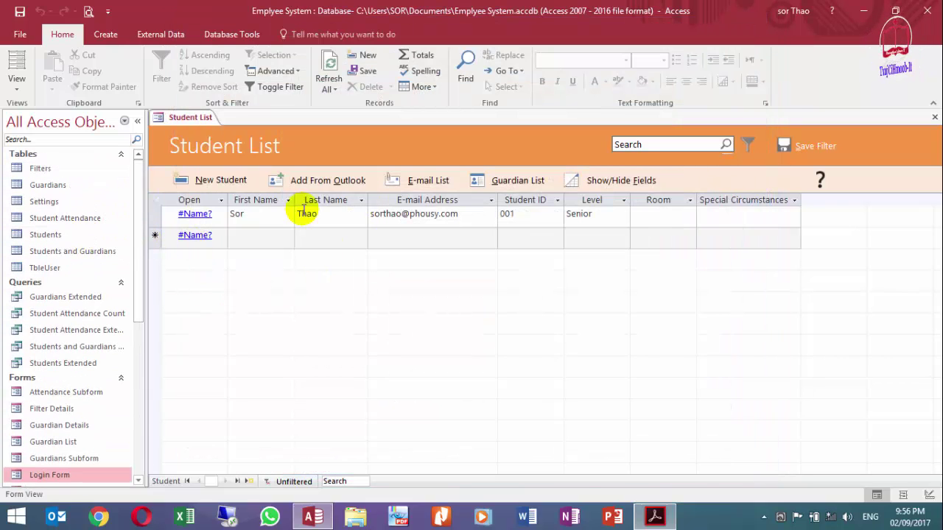
left_click(928, 11)
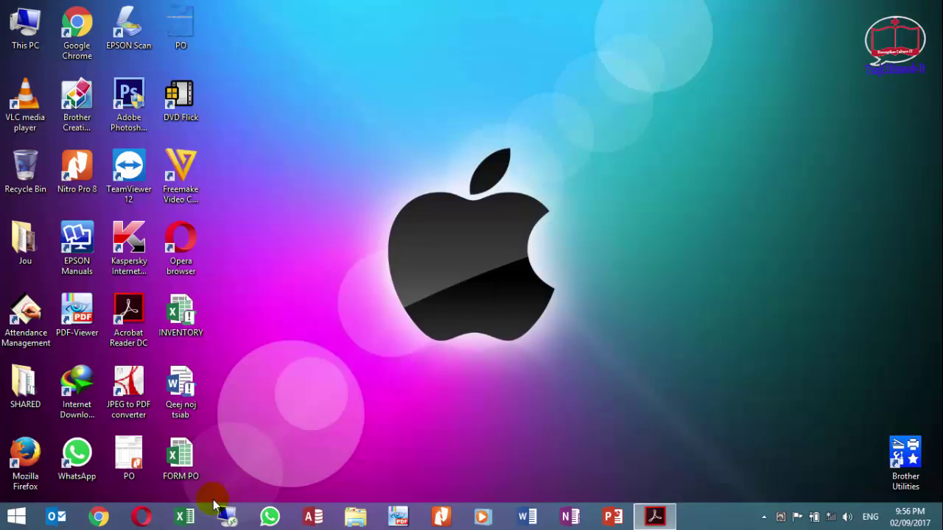
Open the PettyCash PayBill workbook from Excel's recent list and log in through Form_Login with the username and password
right_click(188, 517)
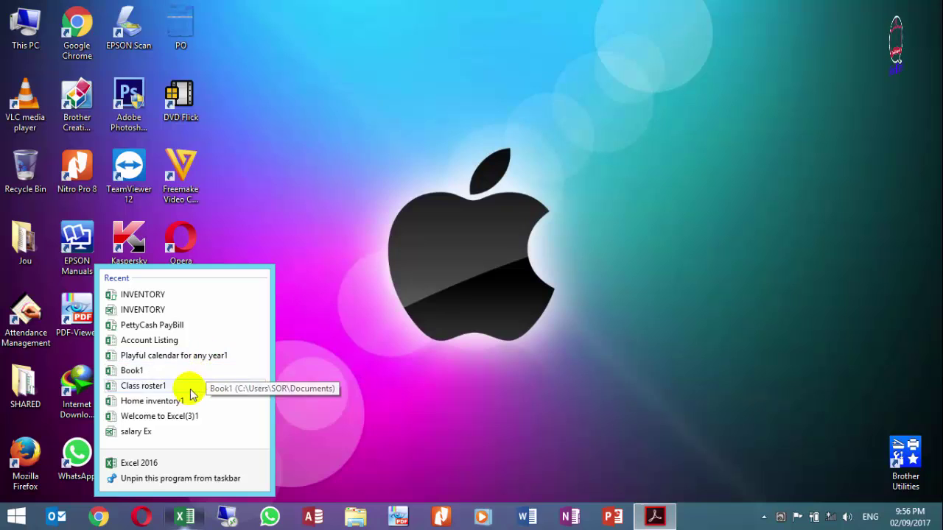
left_click(152, 325)
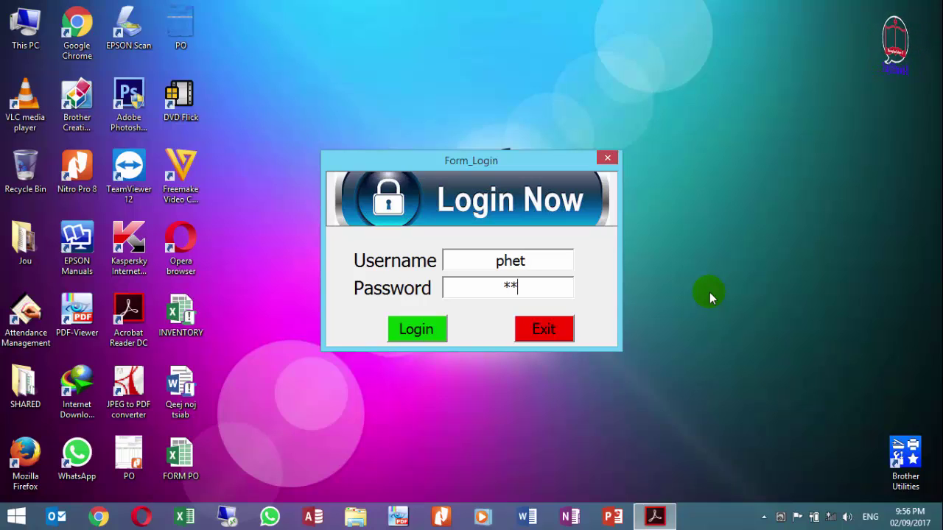
type("3")
key("Return")
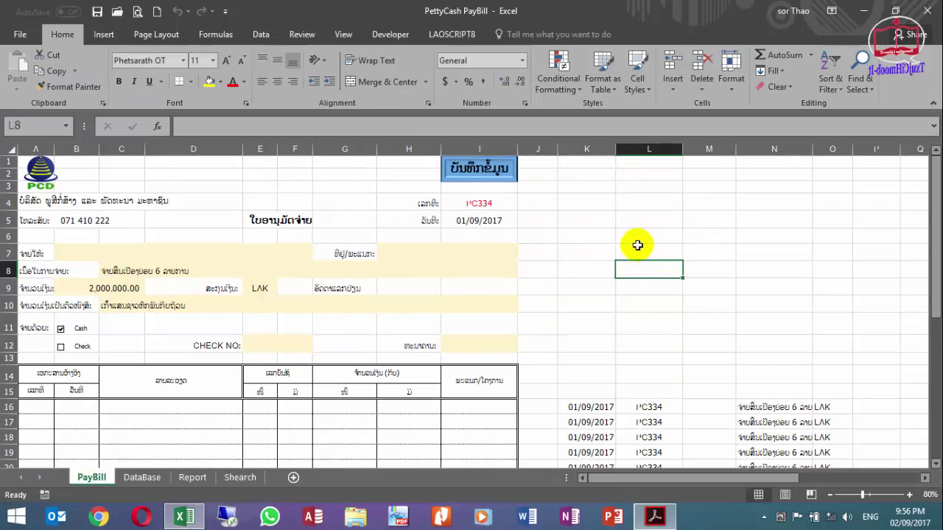
Look over the PayBill voucher form, dismiss the message box, and preview how the sheet prints
left_click(705, 249)
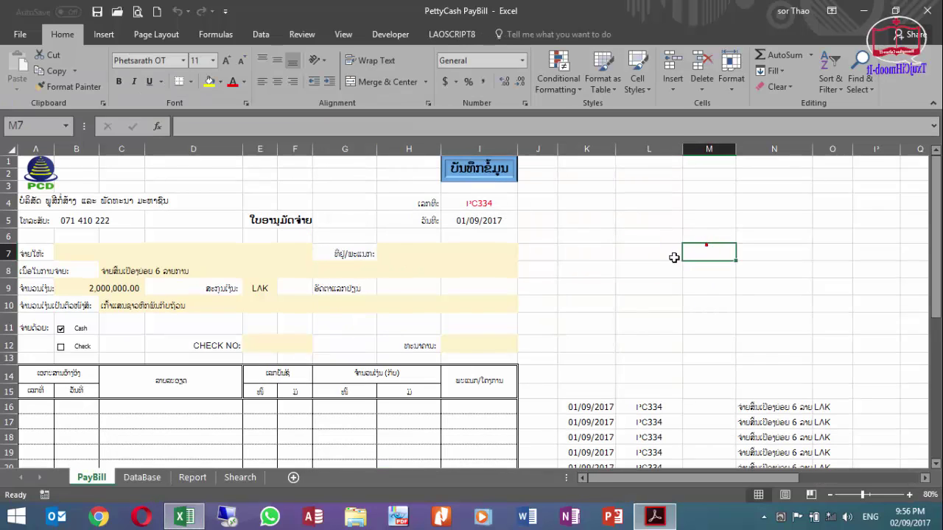
scroll(559, 262, "down", 3)
scroll(516, 273, "up", 3)
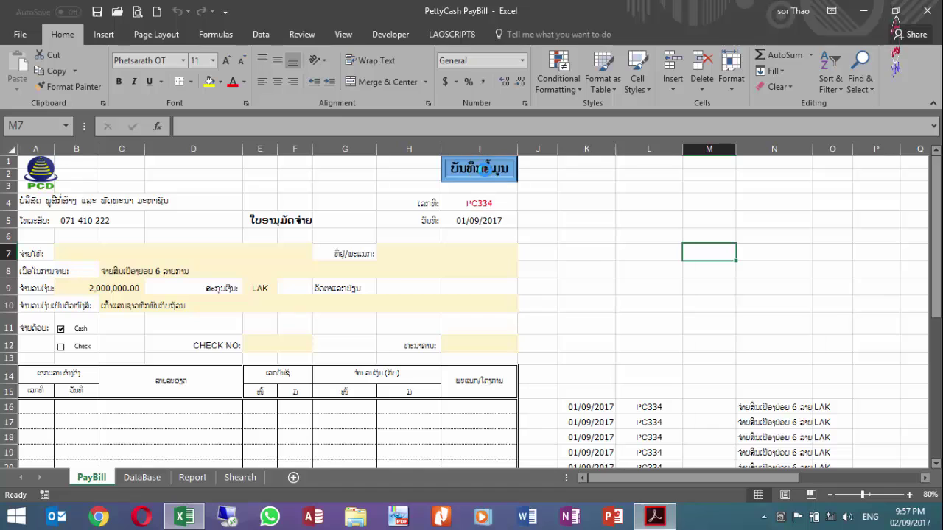
left_click(480, 169)
left_click(507, 305)
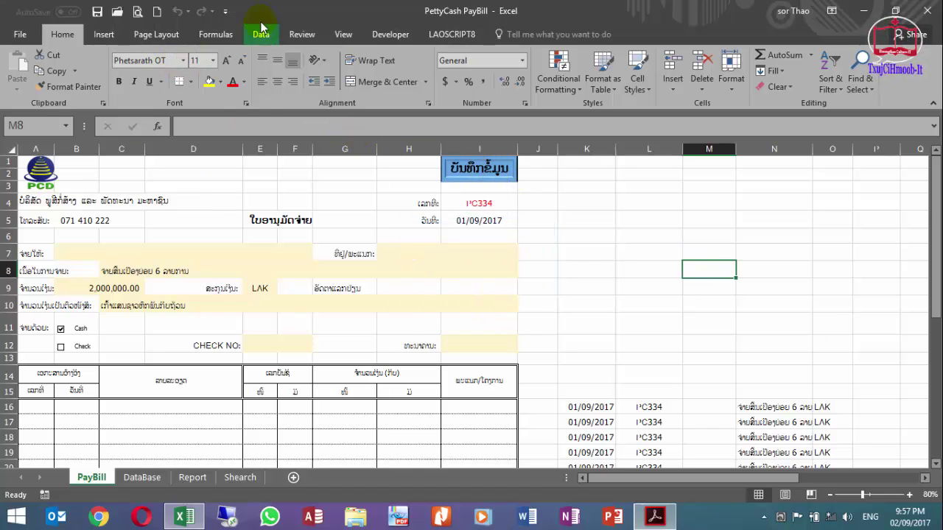
left_click(137, 11)
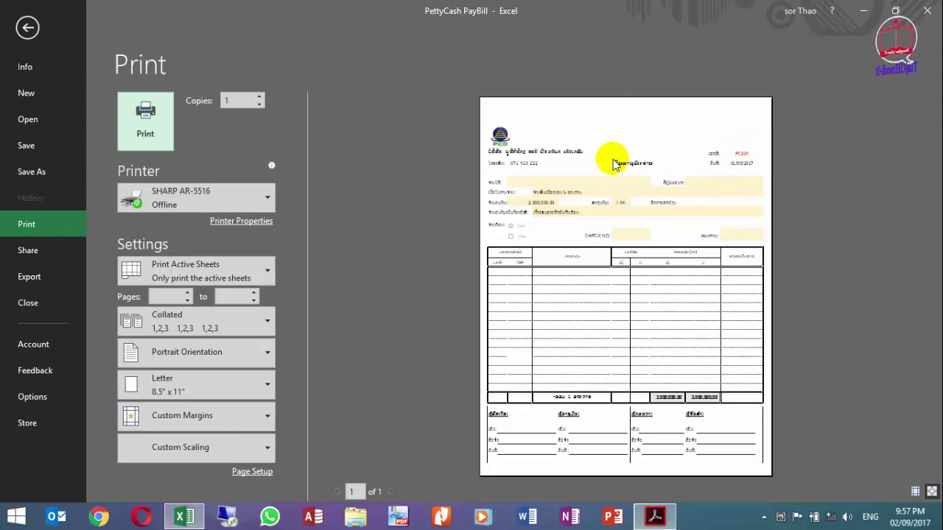
left_click(27, 27)
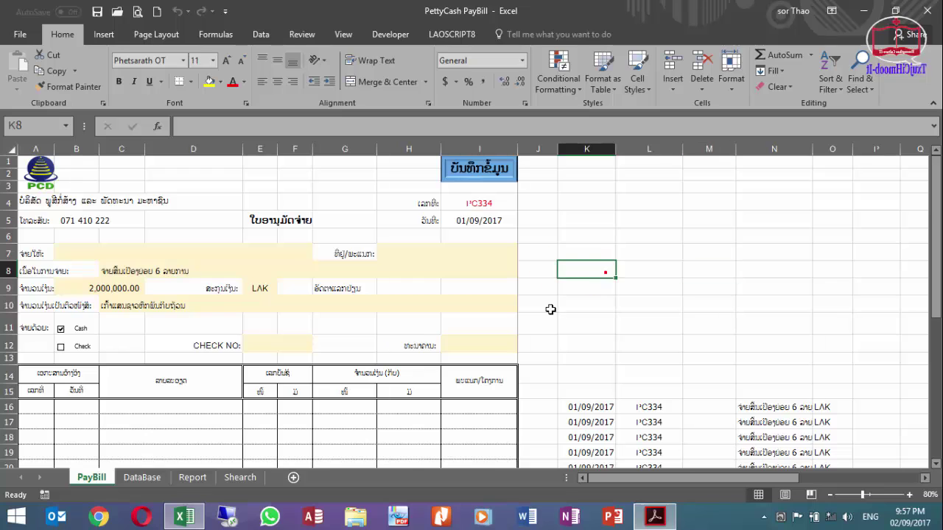
Check cells K5, K7 and L7, then close the PettyCash PayBill workbook, saving changes
left_click(583, 219)
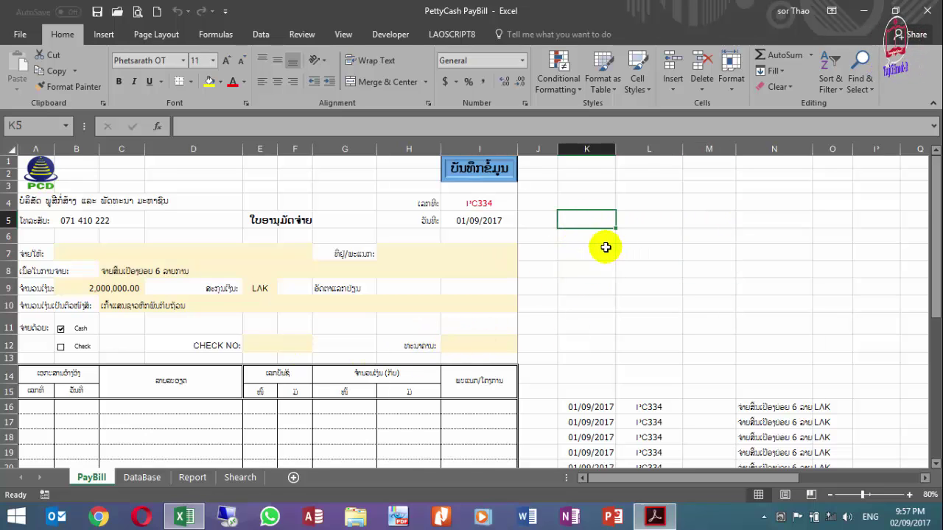
left_click(600, 254)
left_click(652, 256)
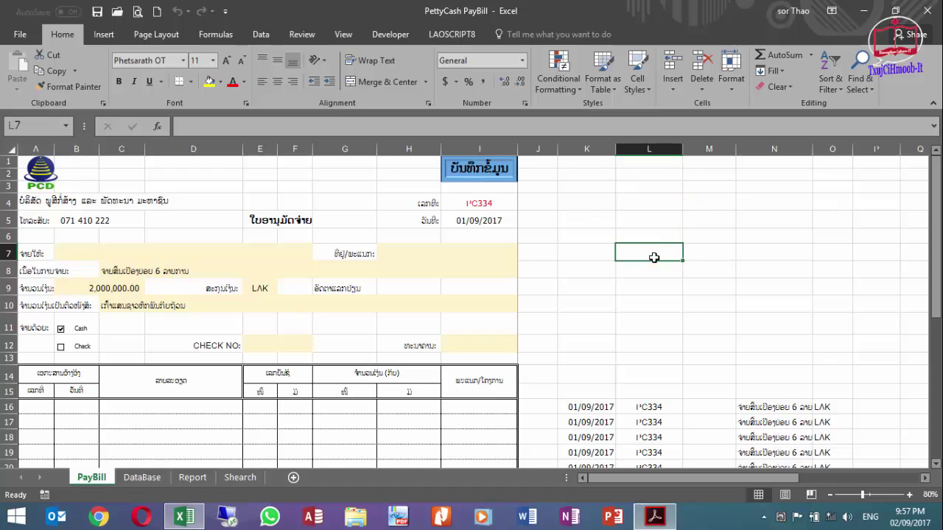
left_click(927, 13)
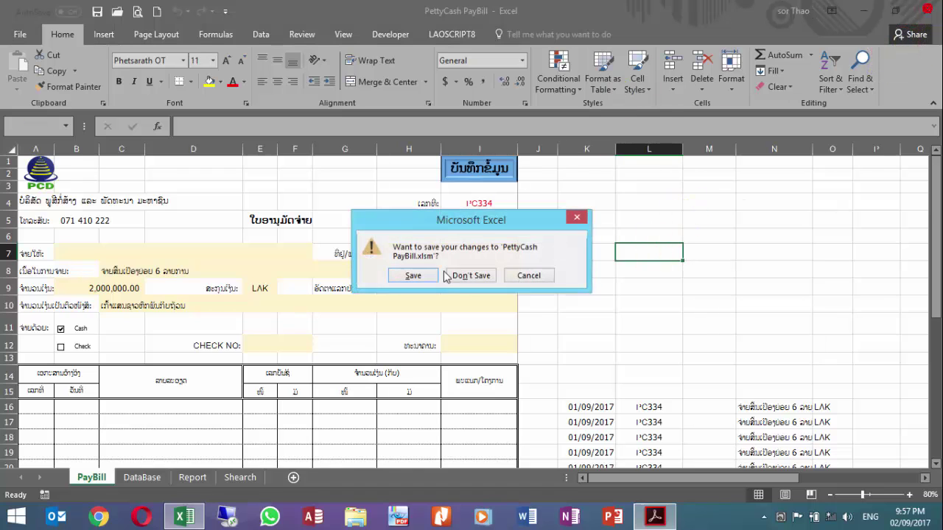
left_click(414, 275)
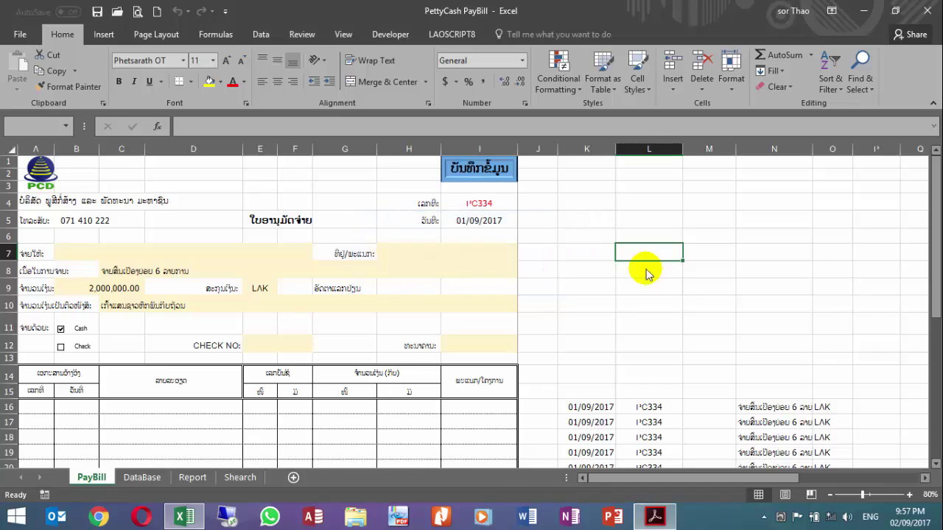